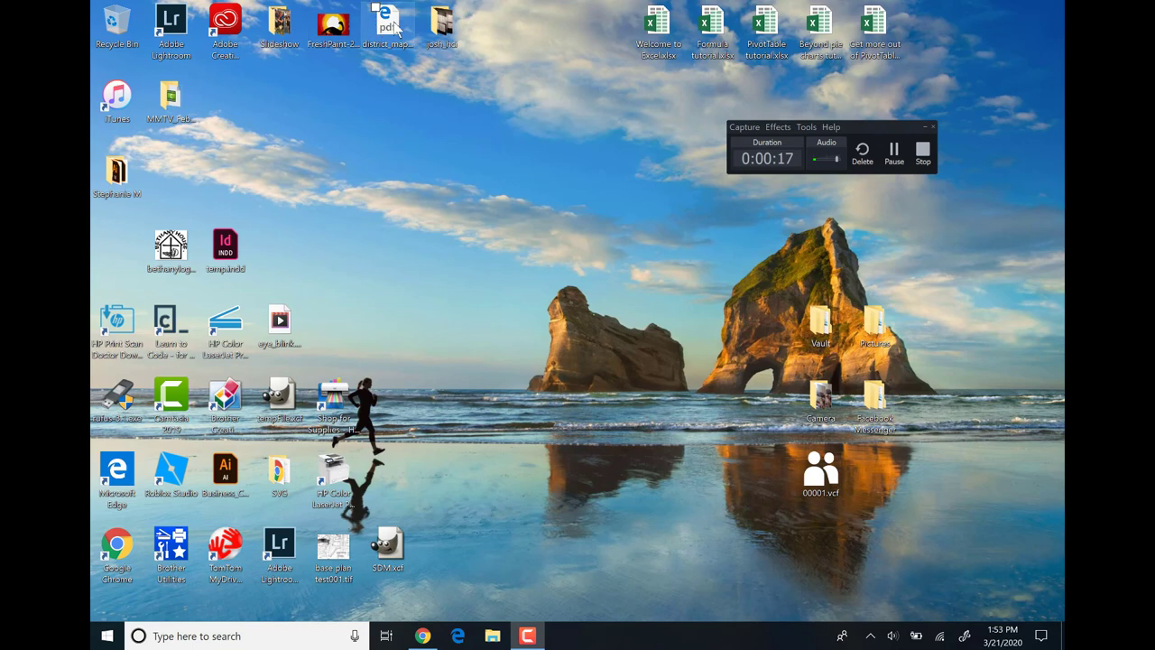
Move the folder beside the district_map PDF to the spot directly below that PDF on the desktop.
{"action": "left_click", "coordinate": [441, 27]}
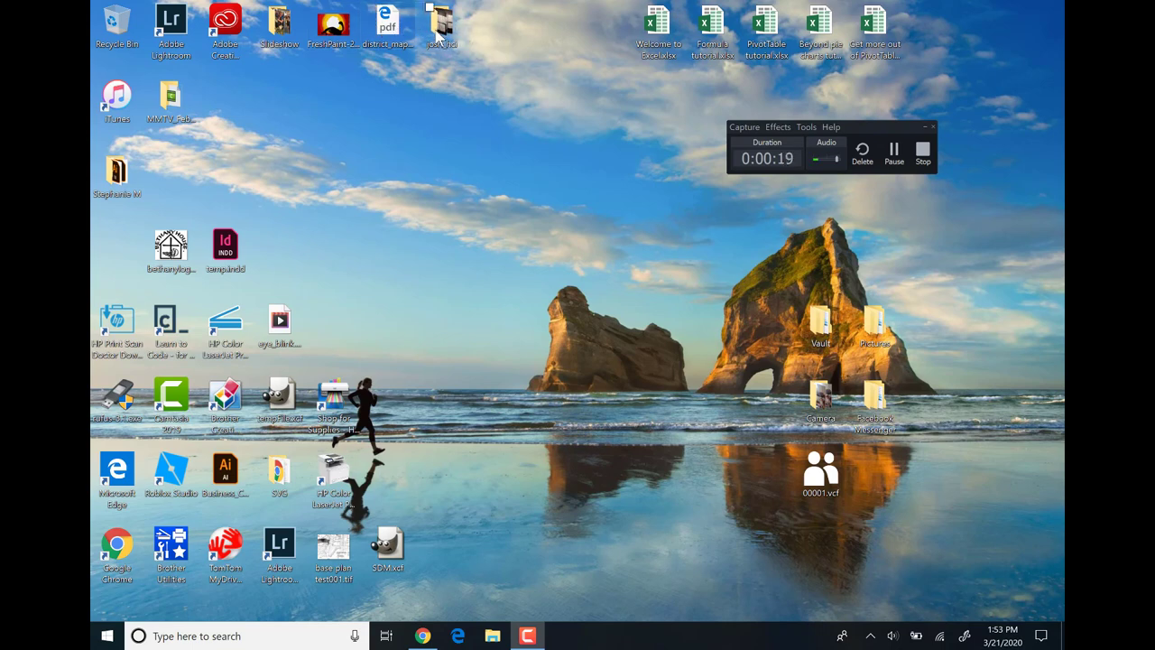
{"action": "left_click_drag", "start_coordinate": [441, 25], "coordinate": [414, 83]}
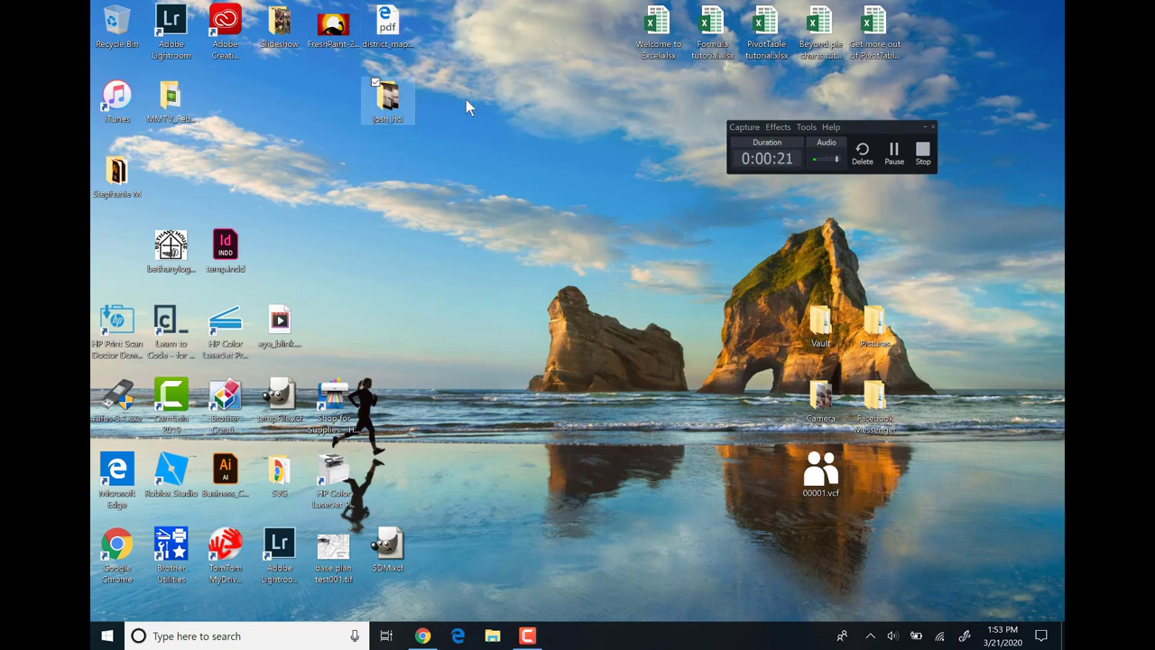
{"action": "left_click", "coordinate": [335, 103]}
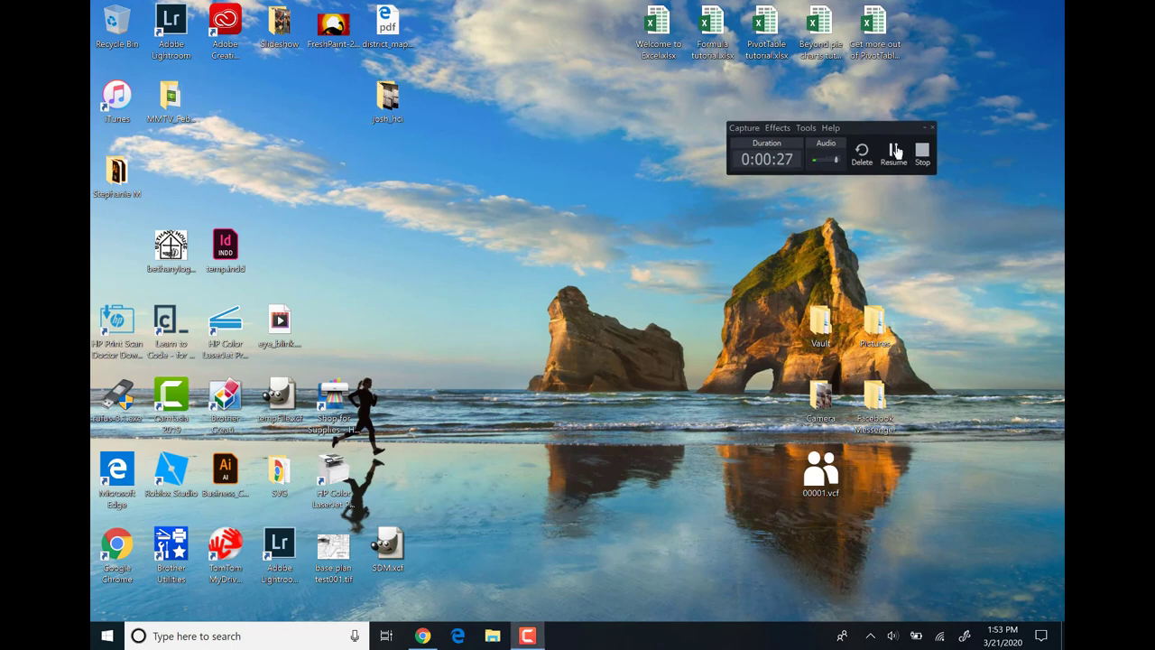
{"action": "left_click", "coordinate": [894, 150]}
{"action": "left_click", "coordinate": [527, 636]}
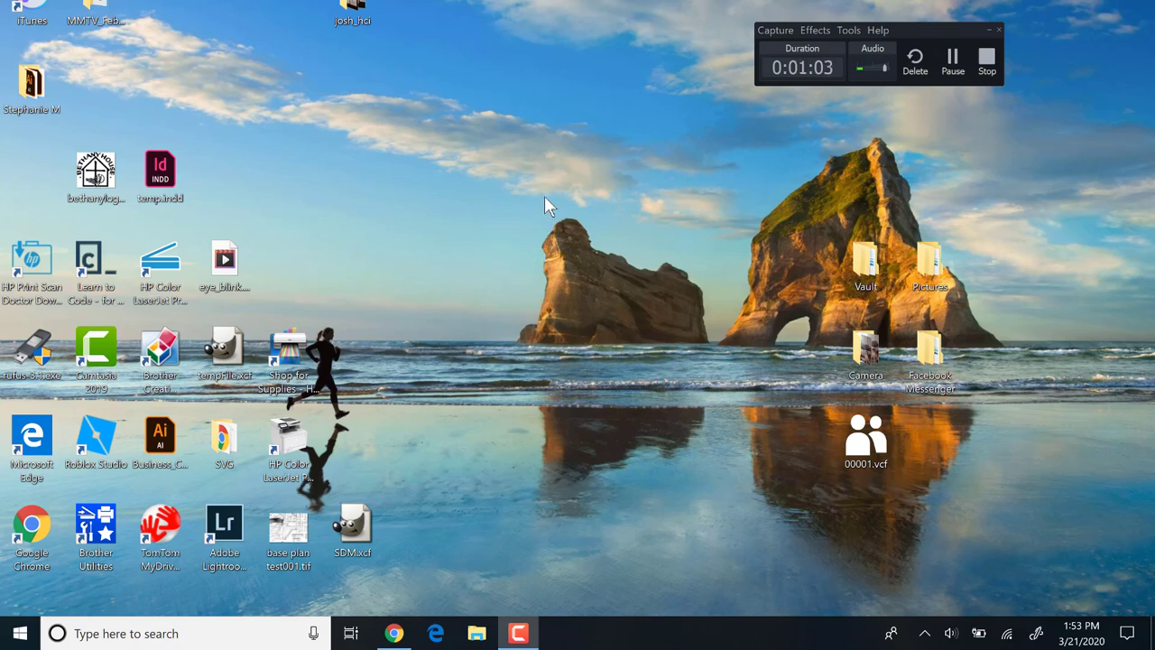
Open the desktop's personalisation settings and set the background picture to the blue Windows logo image.
{"action": "right_click", "coordinate": [542, 110]}
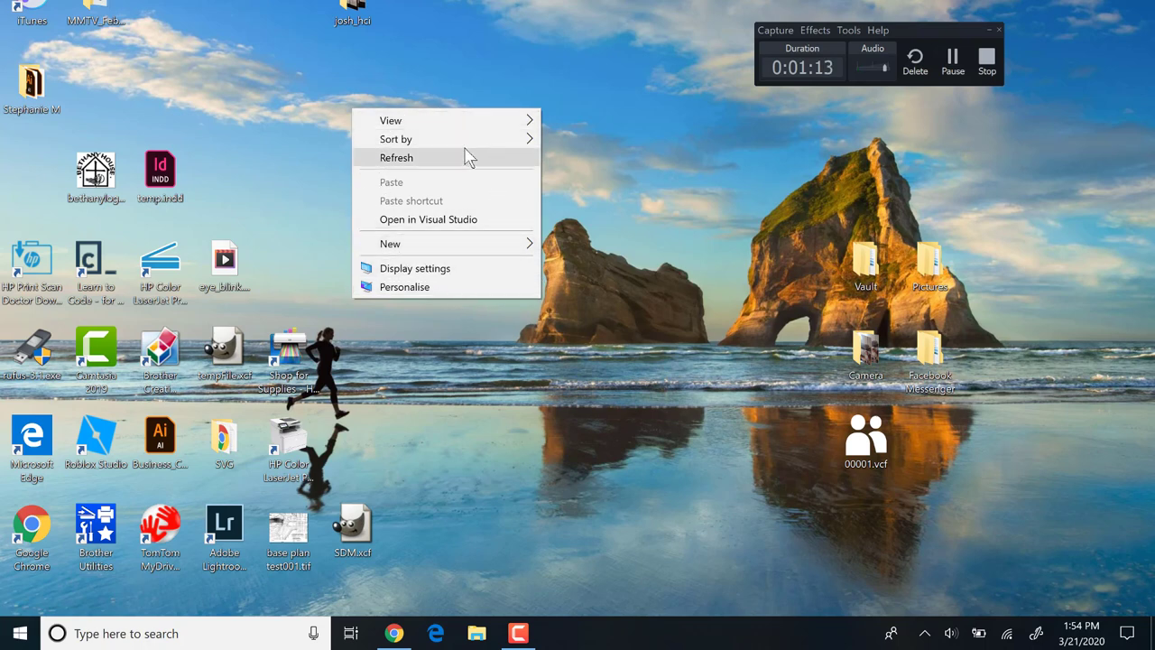
{"action": "left_click", "coordinate": [415, 287]}
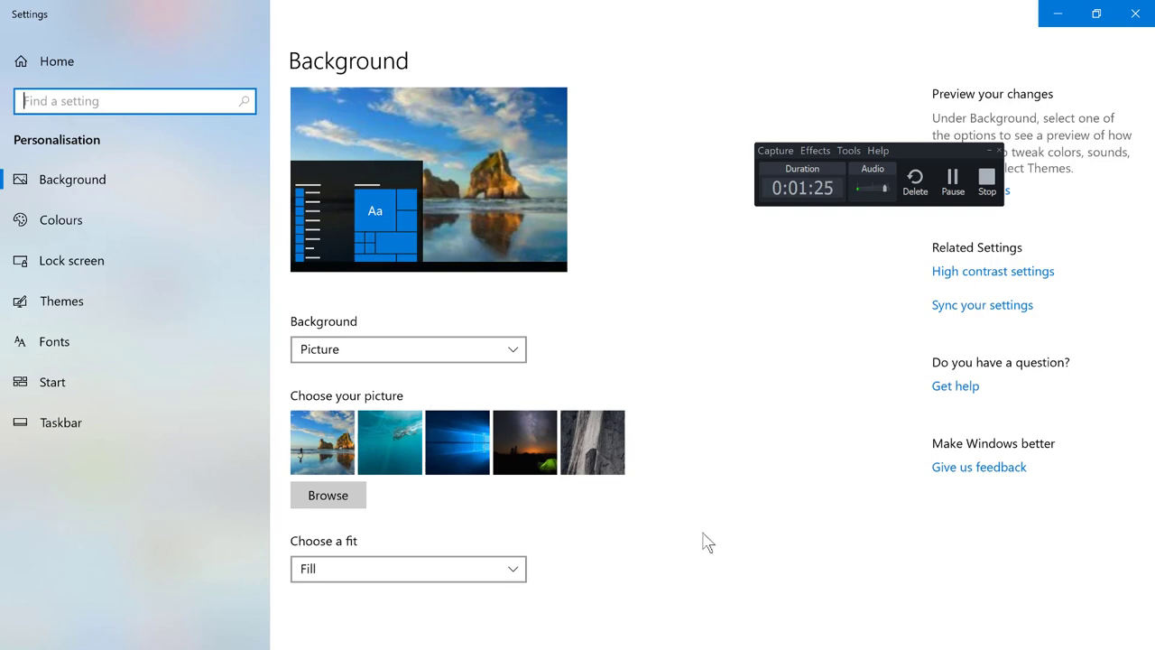
{"action": "left_click", "coordinate": [455, 444]}
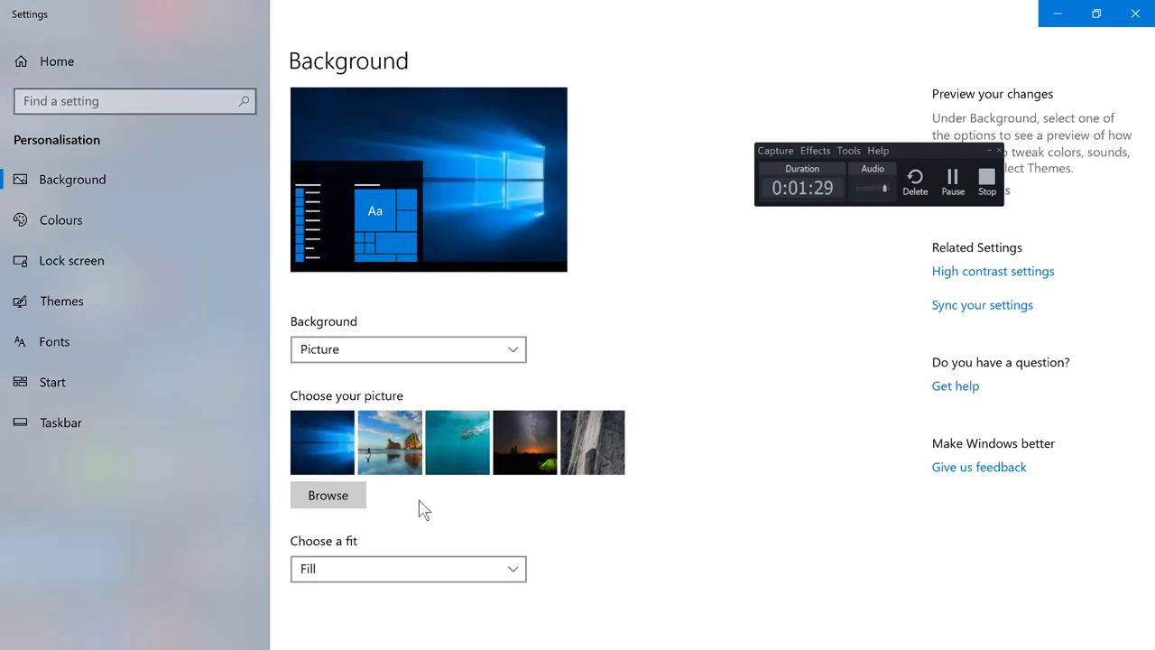
Look in the Pictures folder for a custom background without choosing one, and check the picture fit setting.
{"action": "left_click", "coordinate": [352, 507]}
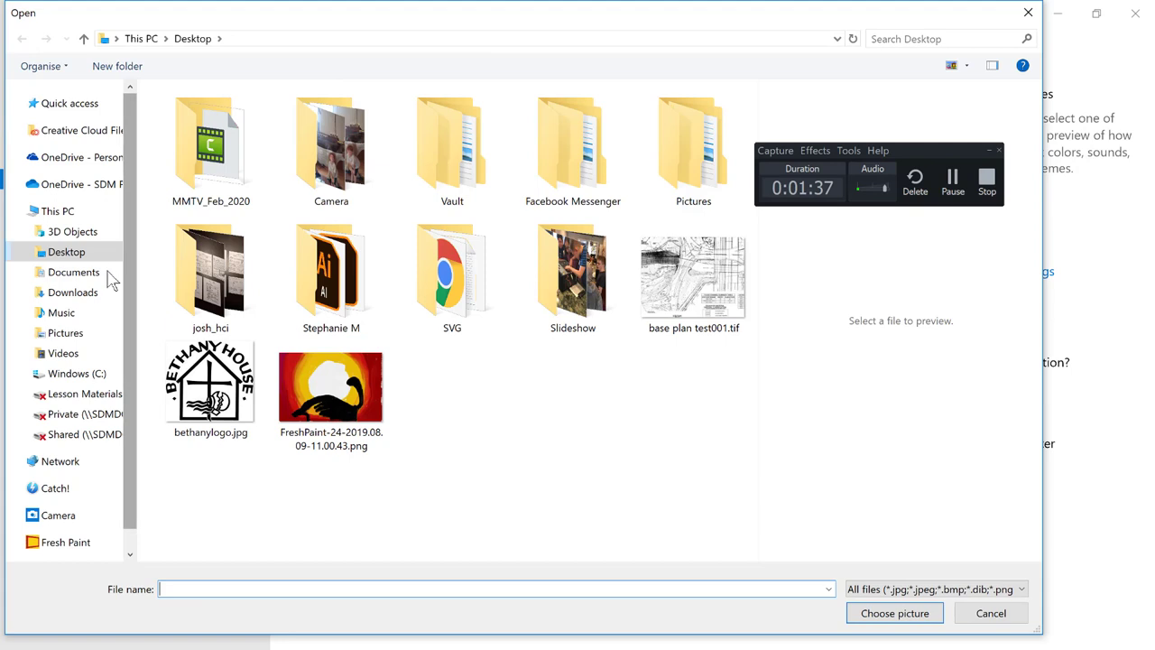
{"action": "left_click", "coordinate": [65, 333]}
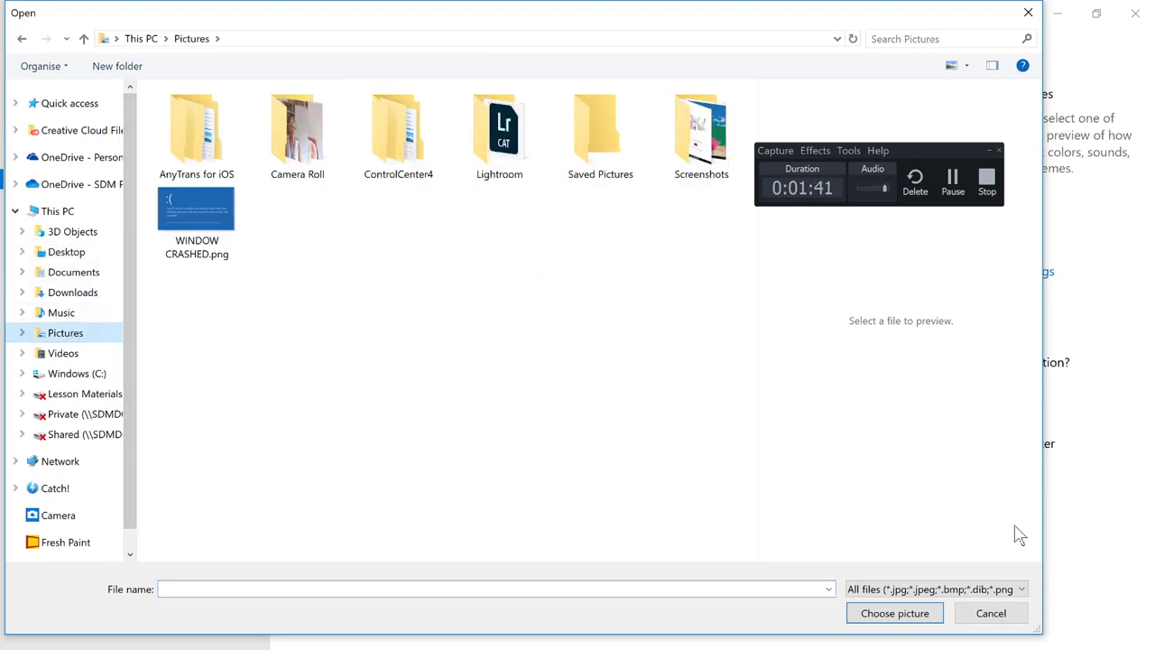
{"action": "left_click", "coordinate": [990, 614]}
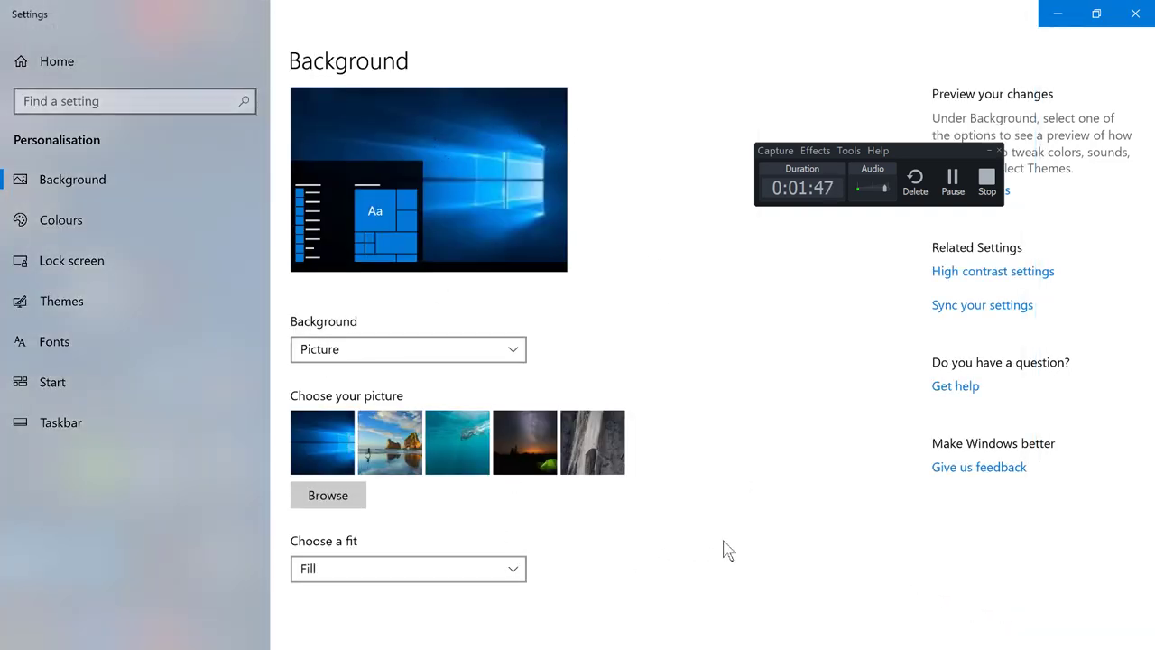
{"action": "left_click", "coordinate": [511, 578]}
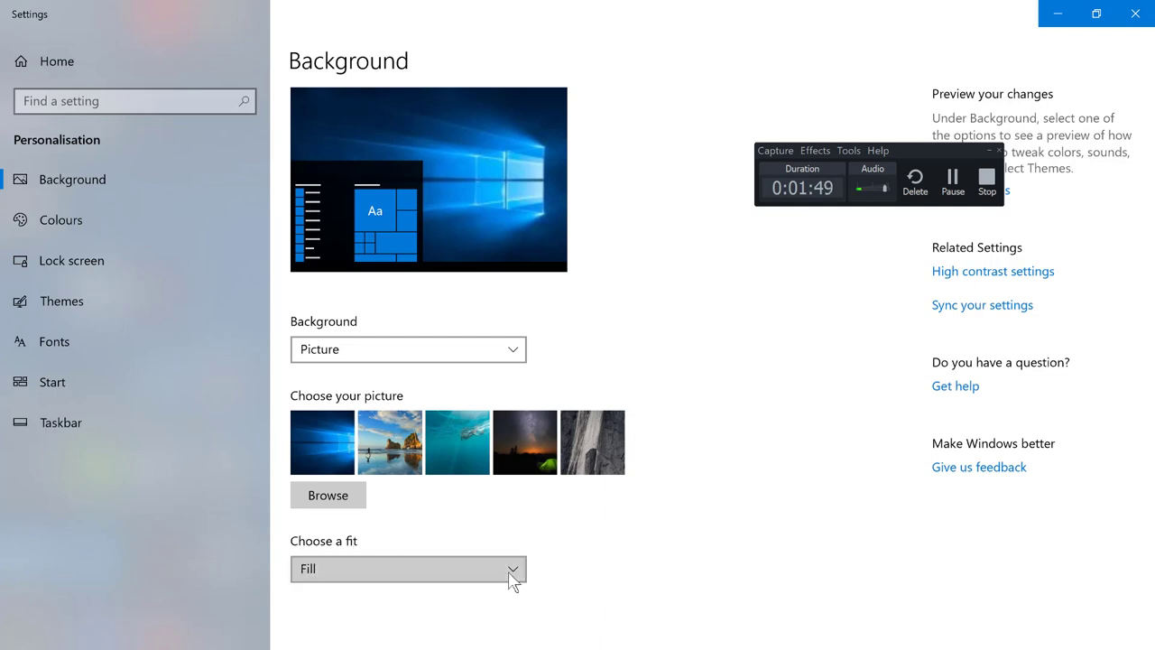
{"action": "left_click", "coordinate": [646, 621]}
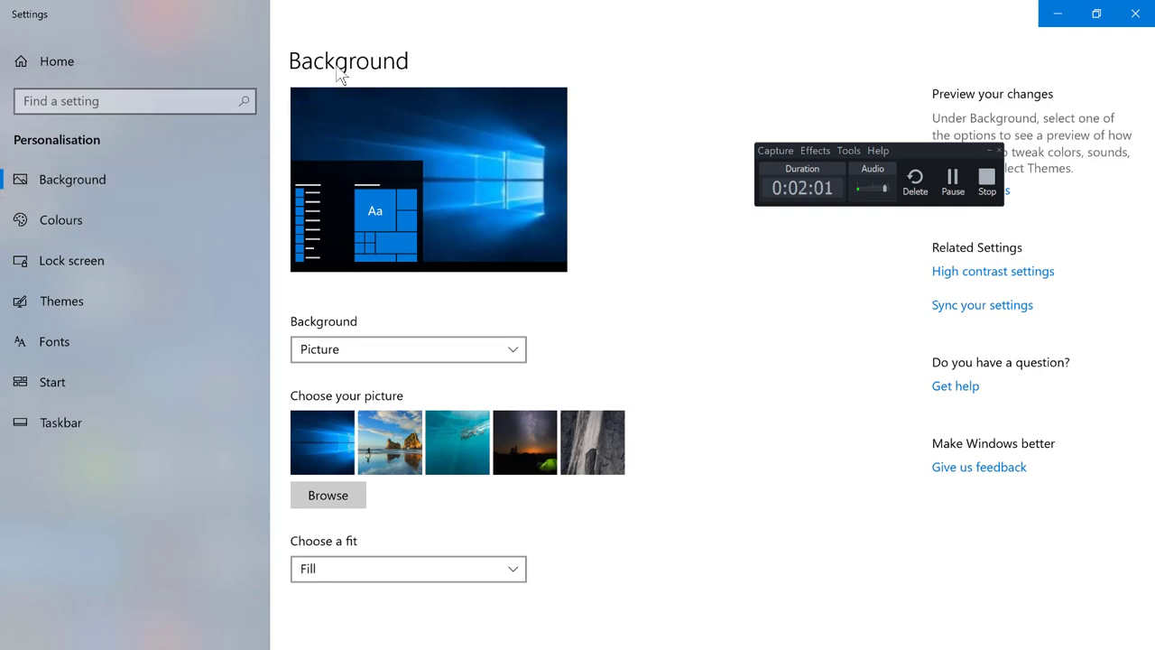
Examine the Colours settings, including the Windows colours, custom colour and transparency options.
{"action": "left_click", "coordinate": [54, 219]}
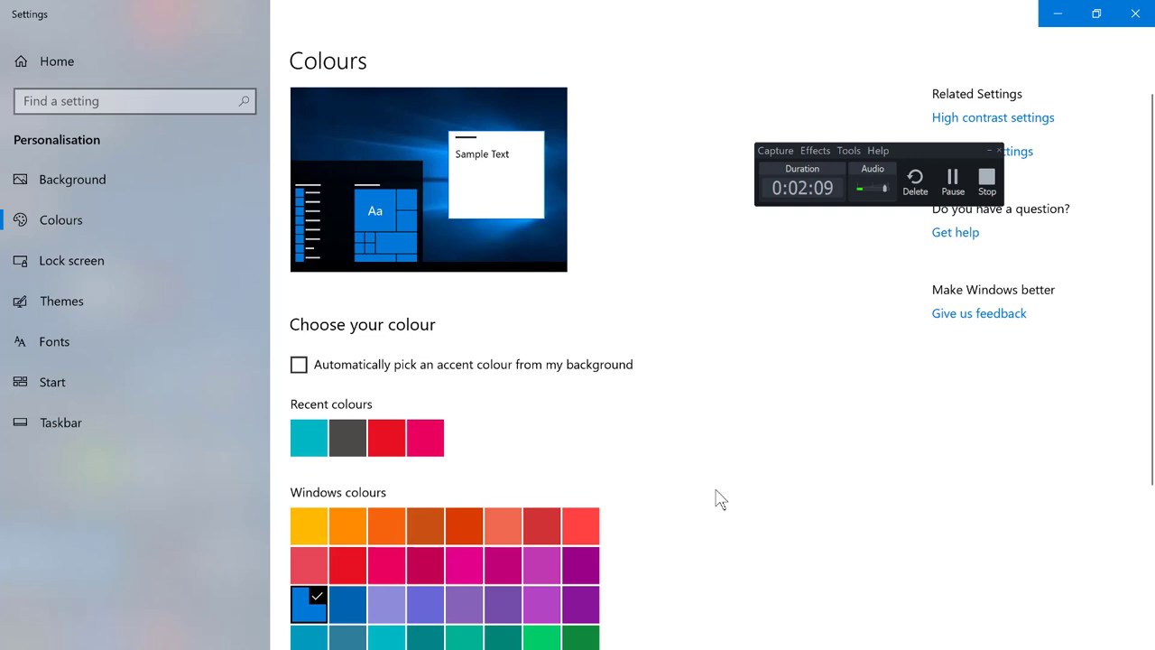
{"action": "scroll", "coordinate": [716, 497], "scroll_direction": "down", "scroll_amount": 4}
{"action": "scroll", "coordinate": [712, 487], "scroll_direction": "up", "scroll_amount": 4}
{"action": "scroll", "coordinate": [694, 454], "scroll_direction": "down", "scroll_amount": 4}
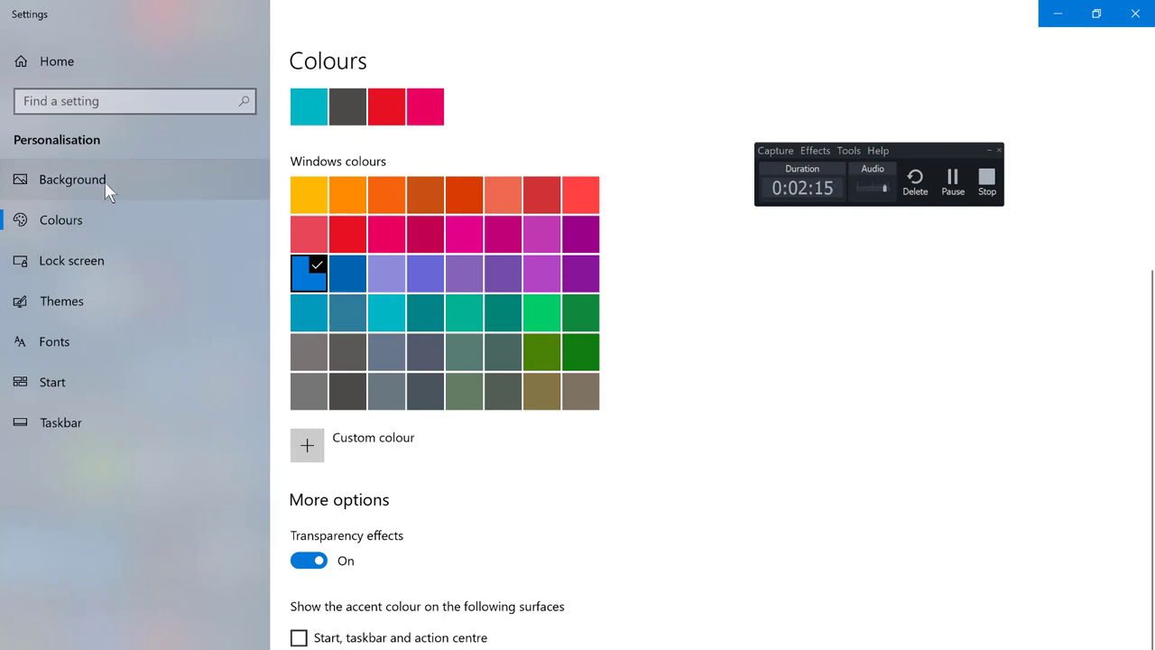
Set the lock screen picture to the blue ice cave, review the remaining lock screen options and close Settings.
{"action": "left_click", "coordinate": [55, 255]}
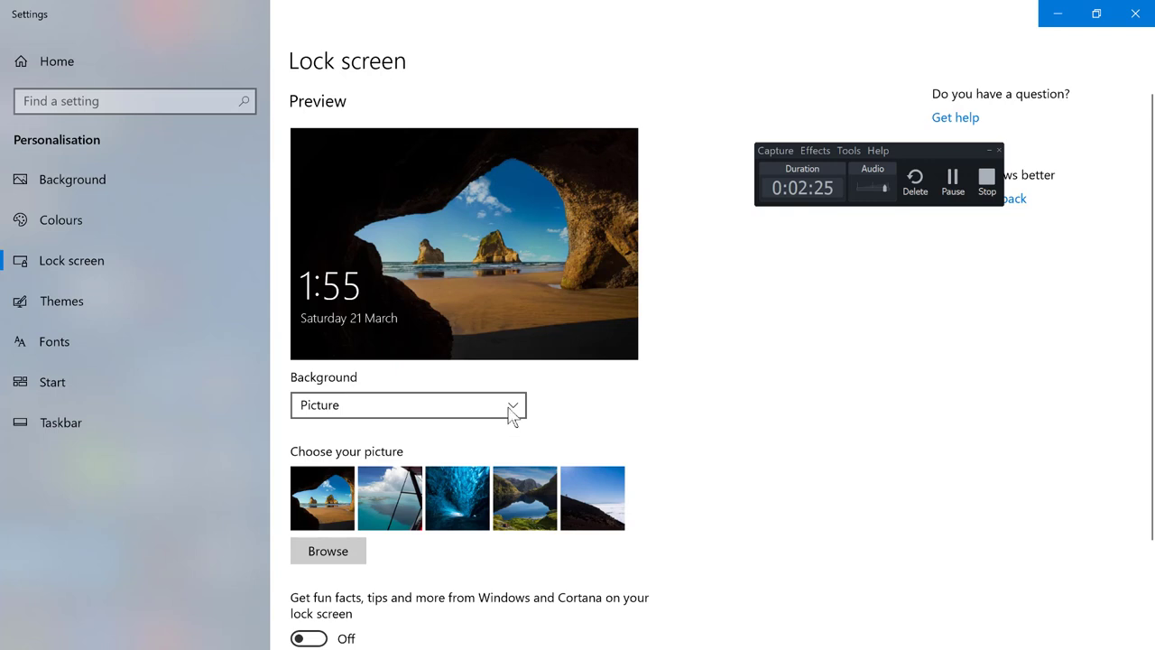
{"action": "left_click", "coordinate": [453, 495]}
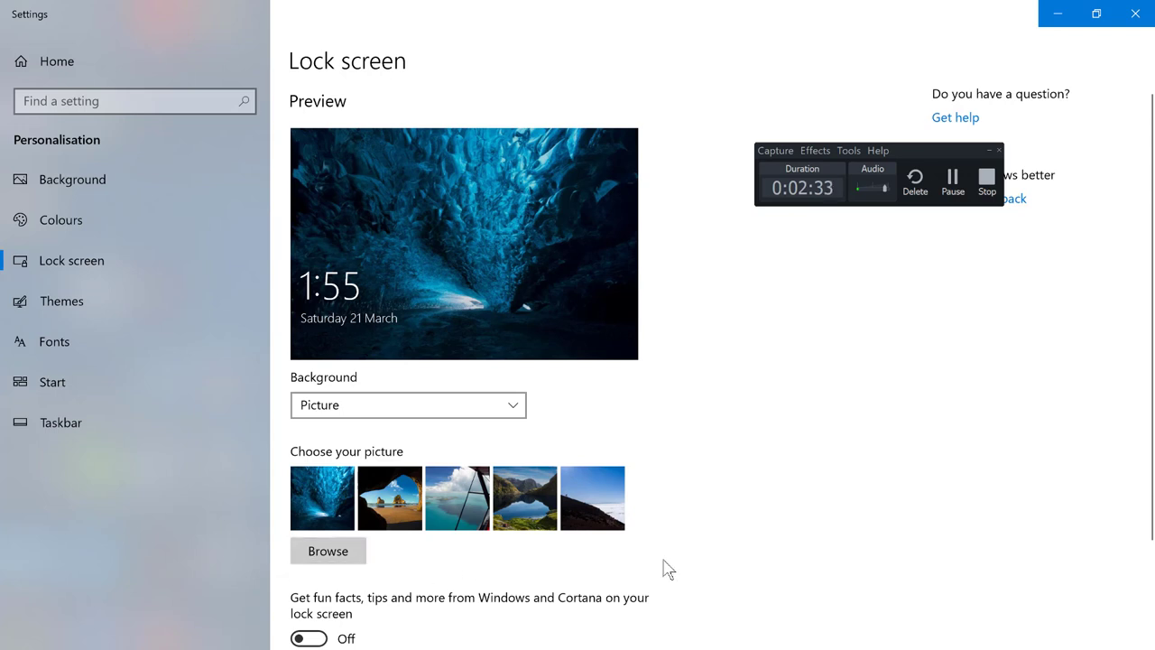
{"action": "scroll", "coordinate": [717, 560], "scroll_direction": "down", "scroll_amount": 3}
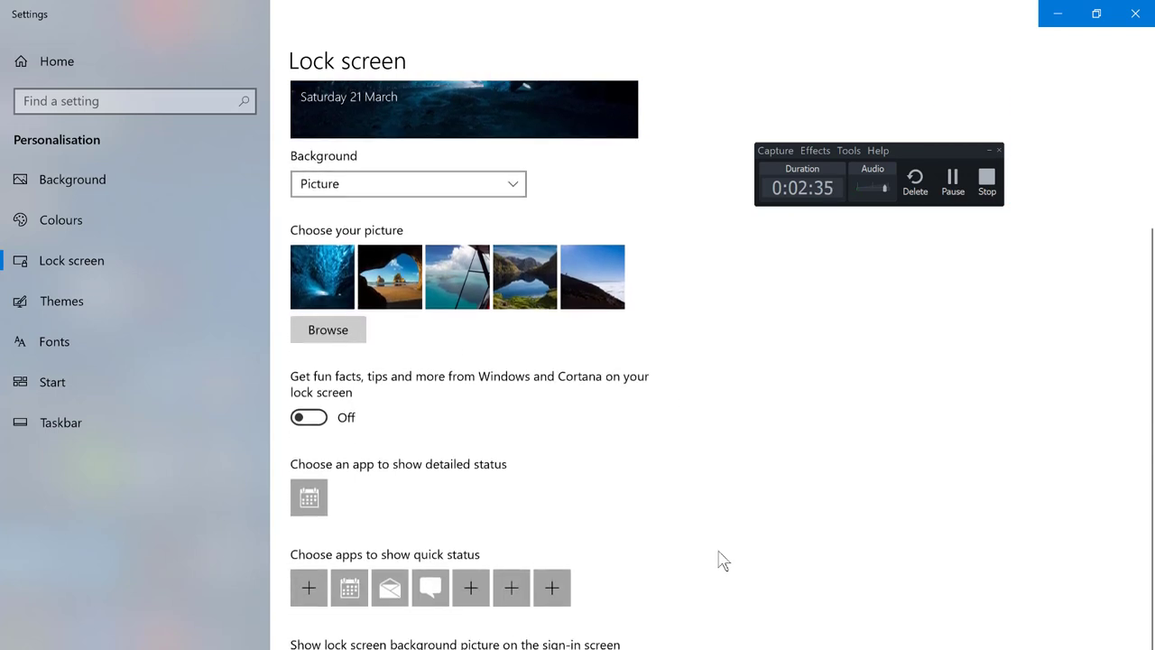
{"action": "scroll", "coordinate": [722, 560], "scroll_direction": "down", "scroll_amount": 1}
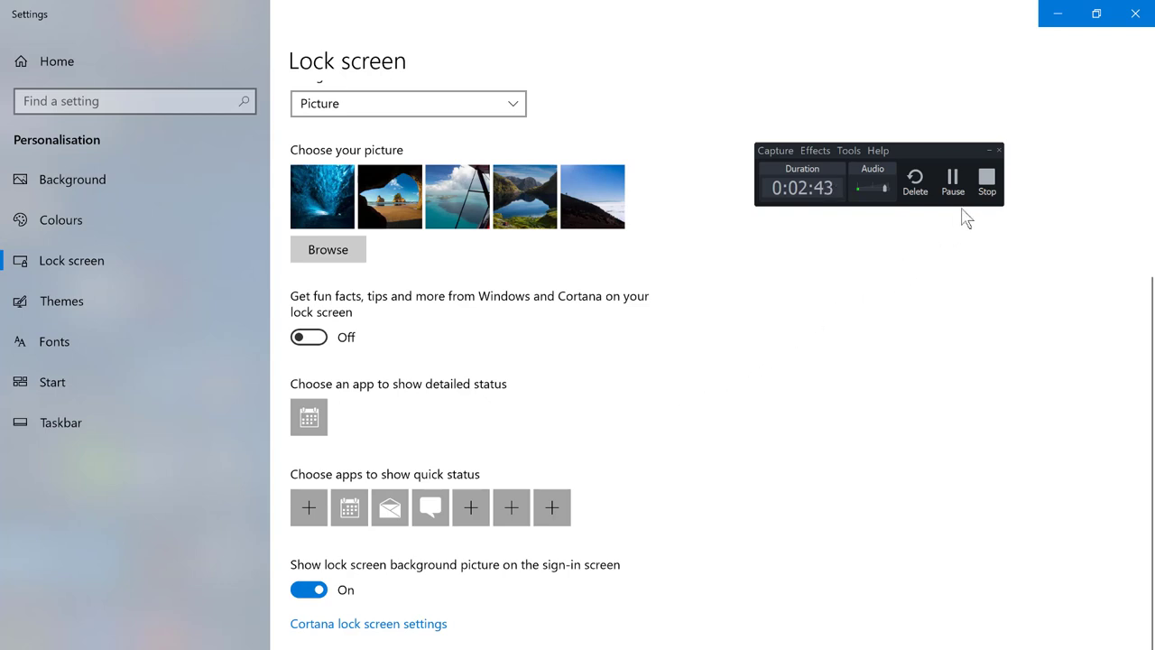
{"action": "left_click", "coordinate": [1134, 13]}
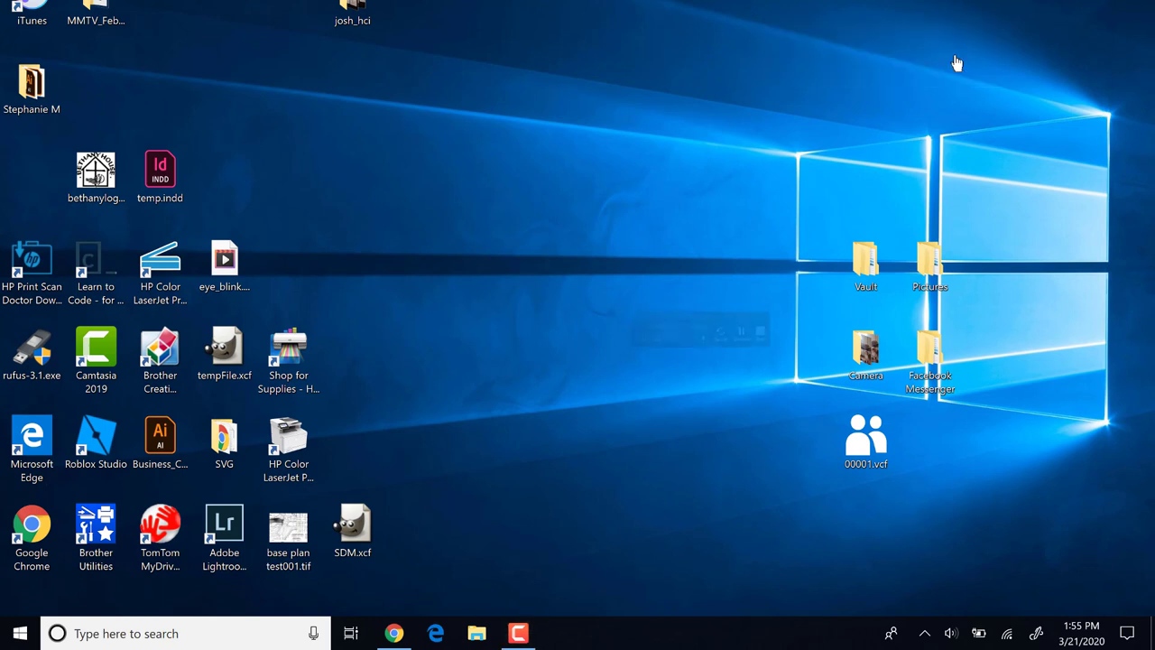
{"action": "left_click", "coordinate": [522, 640]}
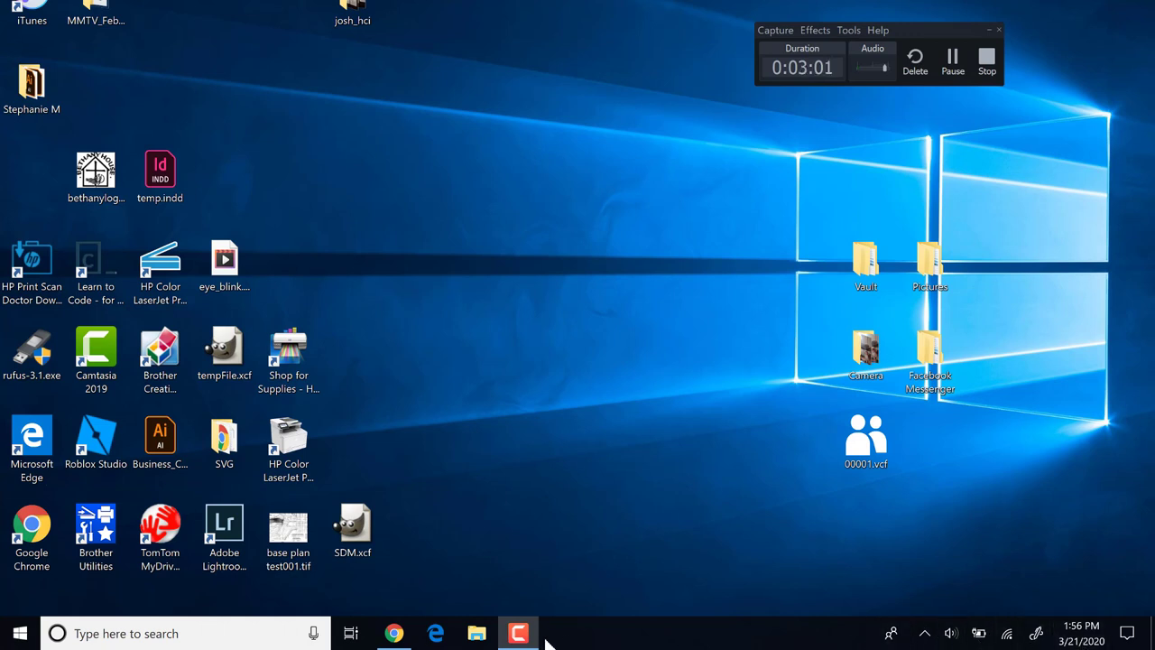
{"action": "mouse_move", "coordinate": [393, 639]}
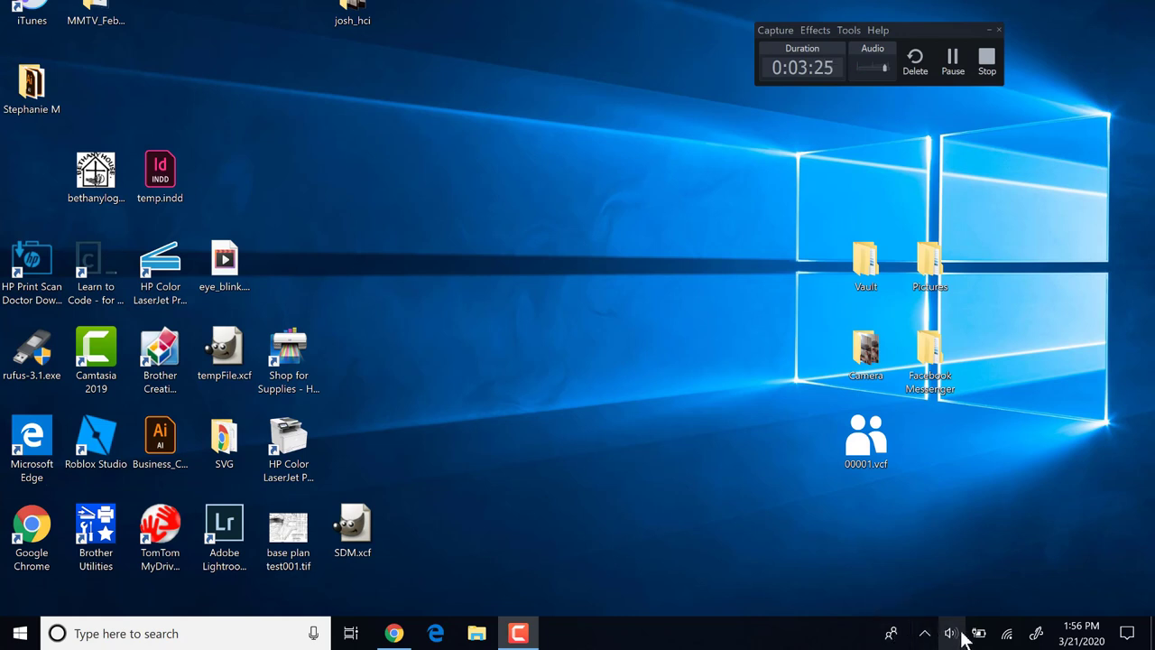
Open the full Windows Settings from the action centre, look over its categories and close it.
{"action": "left_click", "coordinate": [1141, 639]}
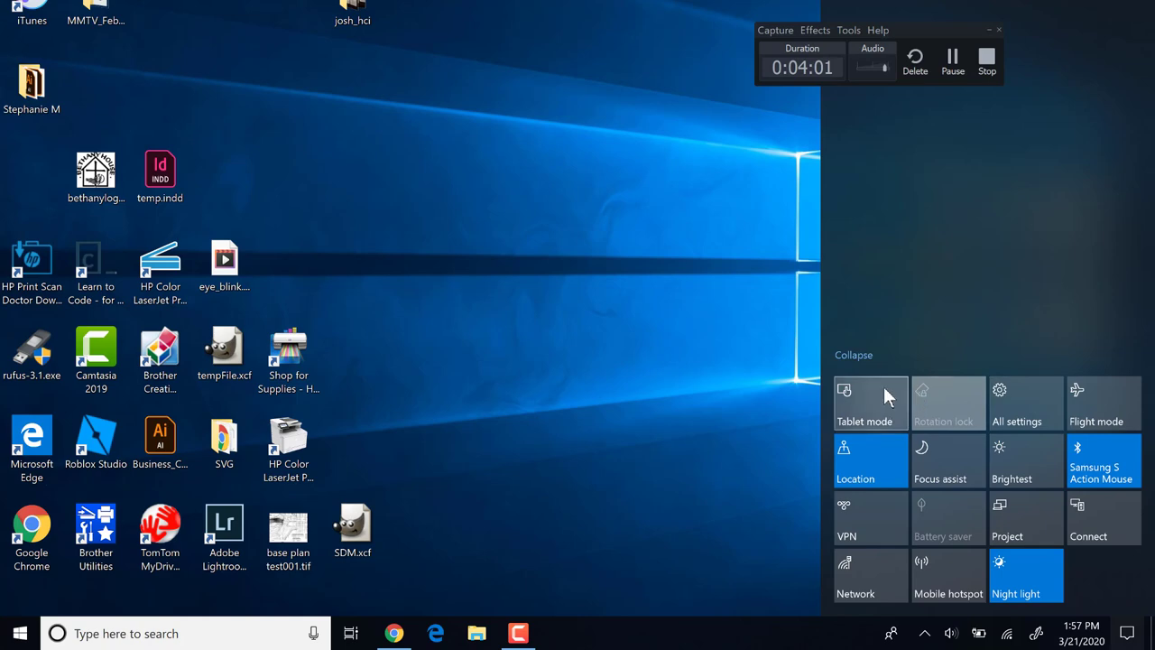
{"action": "left_click", "coordinate": [1035, 411]}
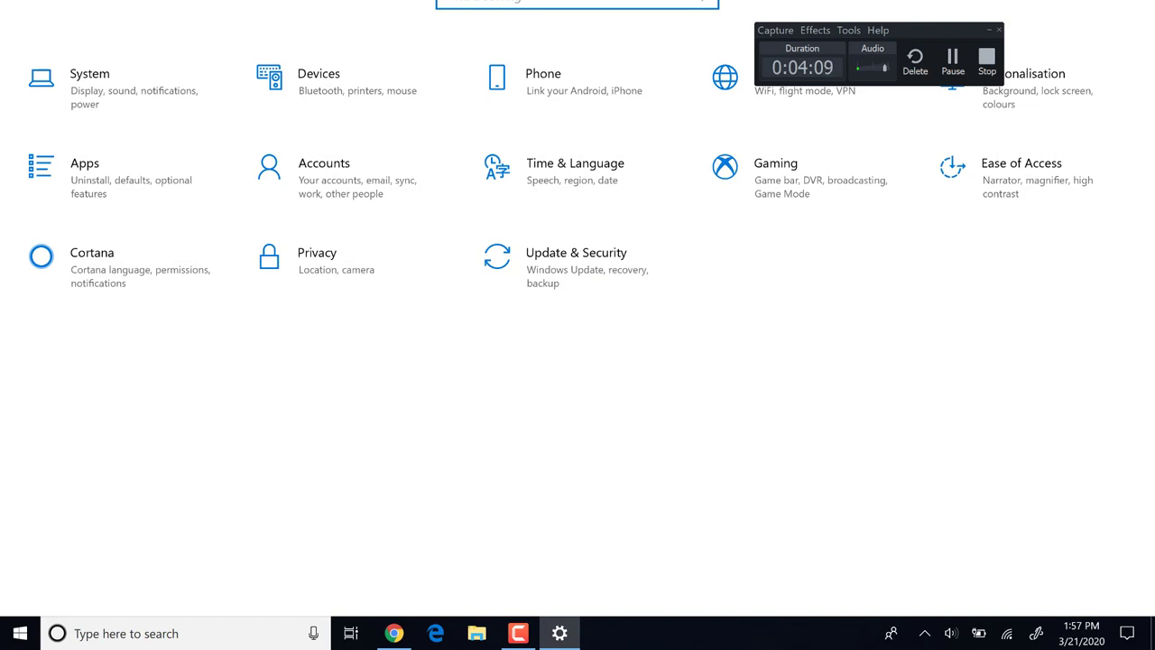
{"action": "key", "text": "alt+F4"}
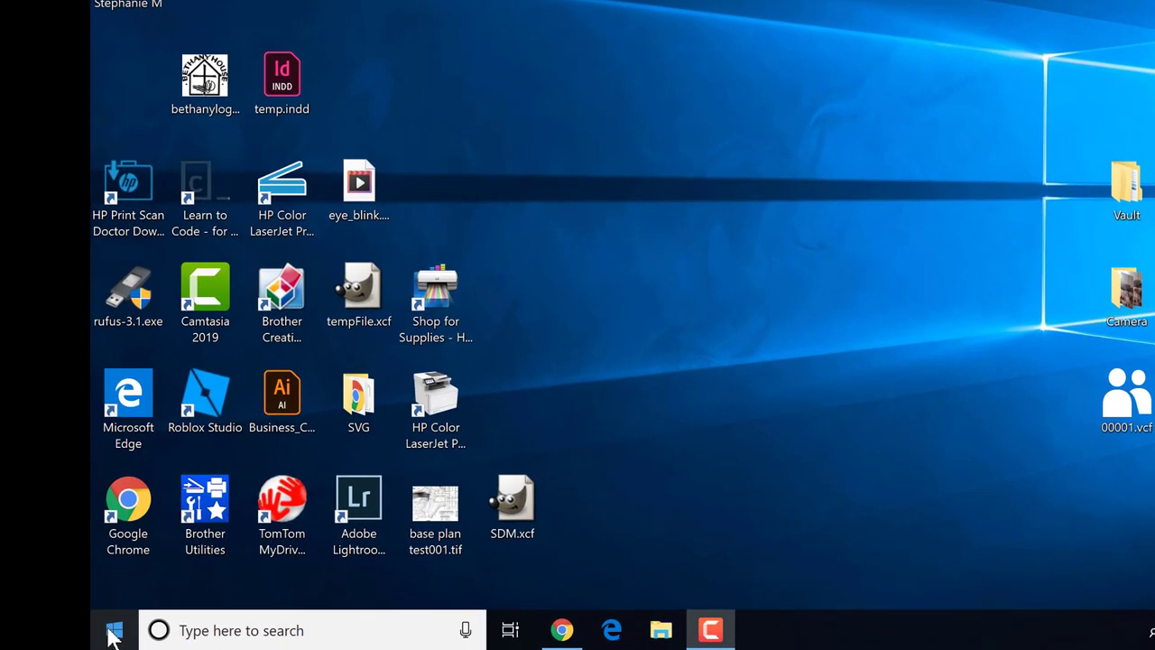
Open Windows Settings through the system shortcuts of the Start button and close it again.
{"action": "right_click", "coordinate": [113, 636]}
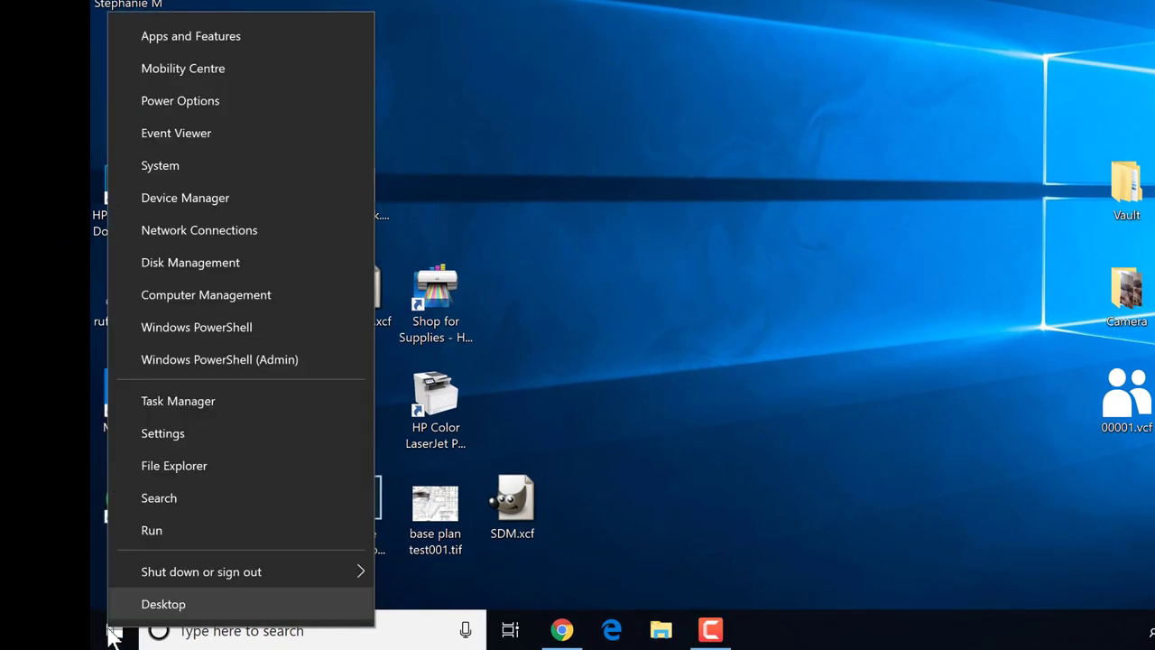
{"action": "left_click", "coordinate": [149, 433]}
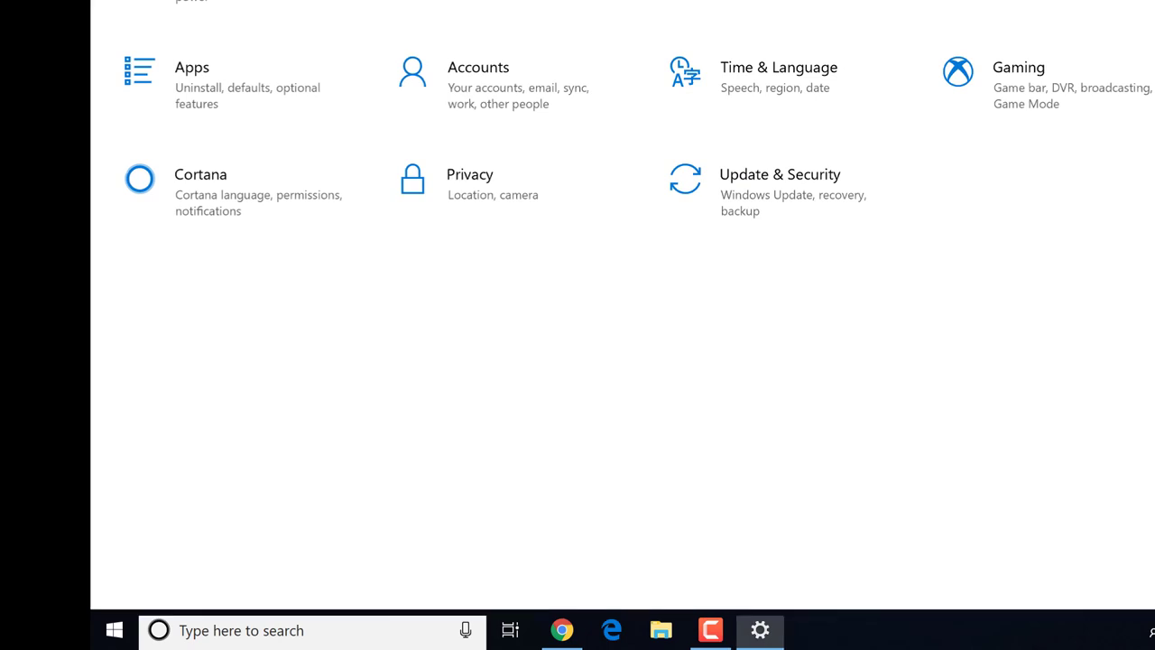
{"action": "key", "text": "alt+F4"}
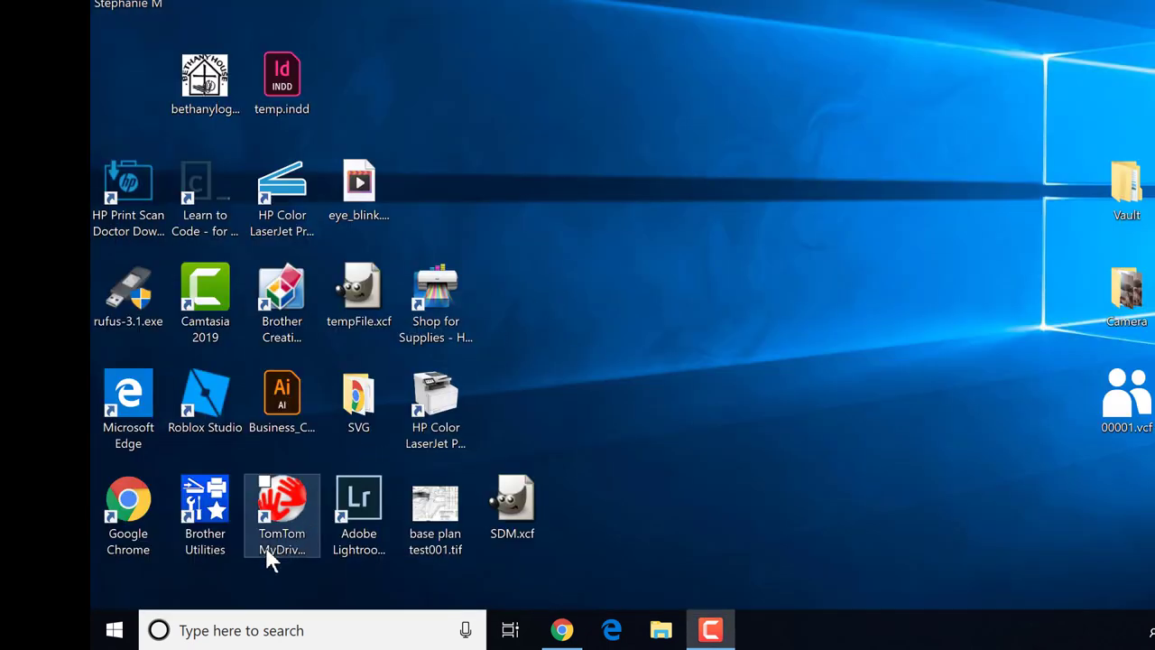
Open Windows Settings using the gear shortcut in Start and close the window.
{"action": "left_click", "coordinate": [116, 633]}
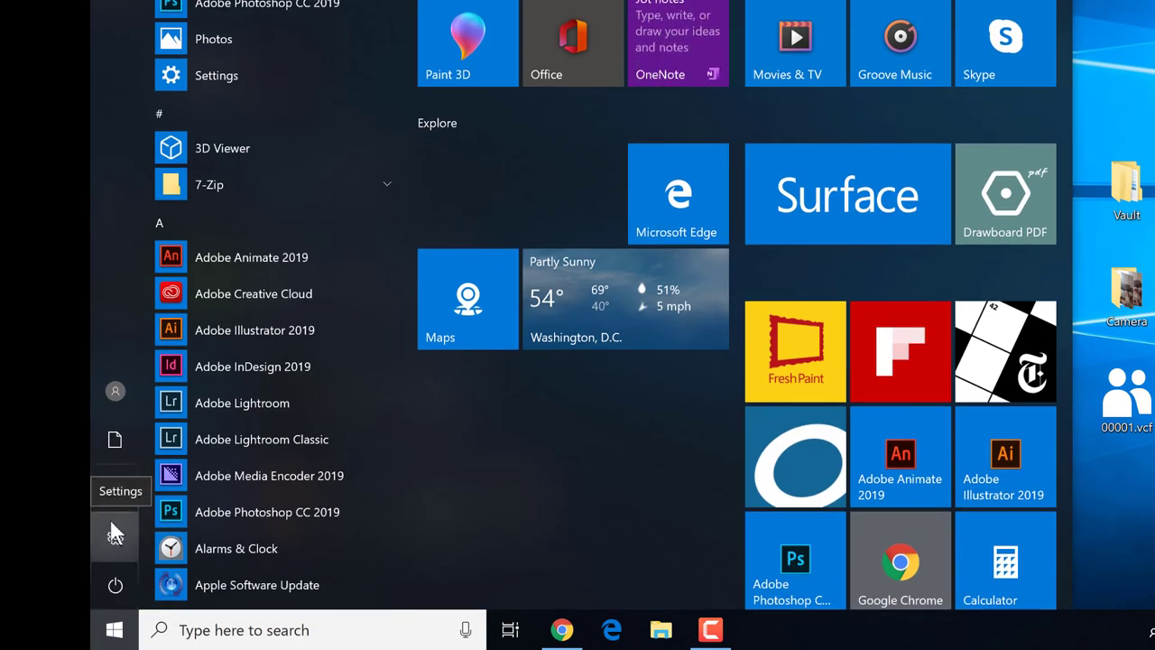
{"action": "left_click", "coordinate": [114, 539]}
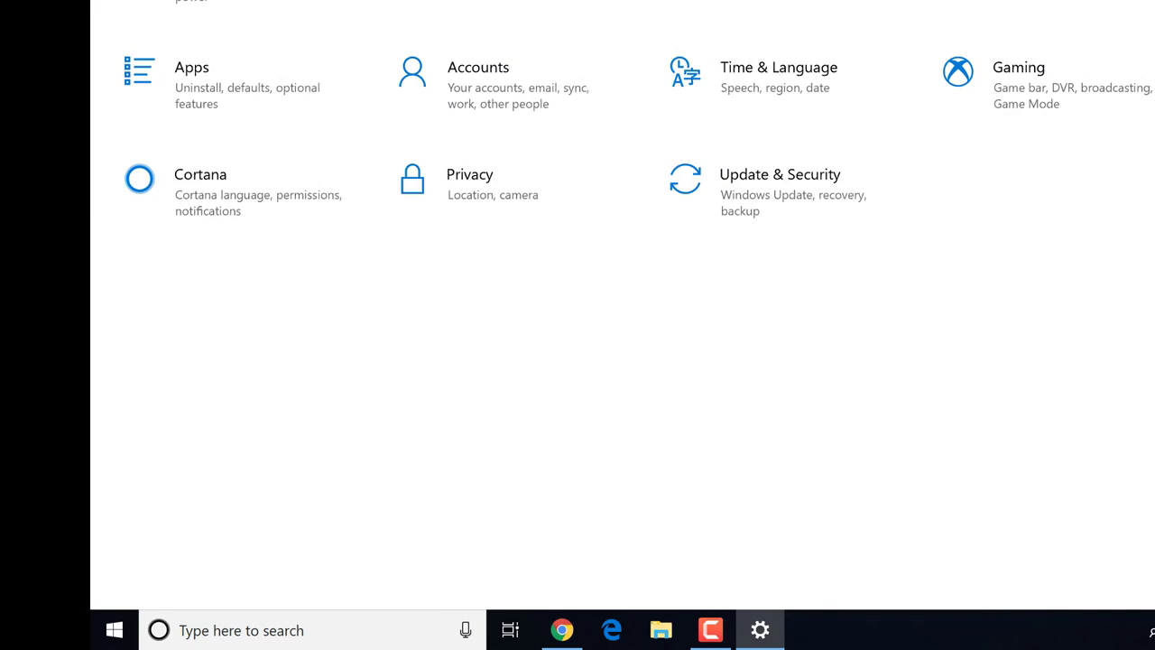
{"action": "key", "text": "alt+F4"}
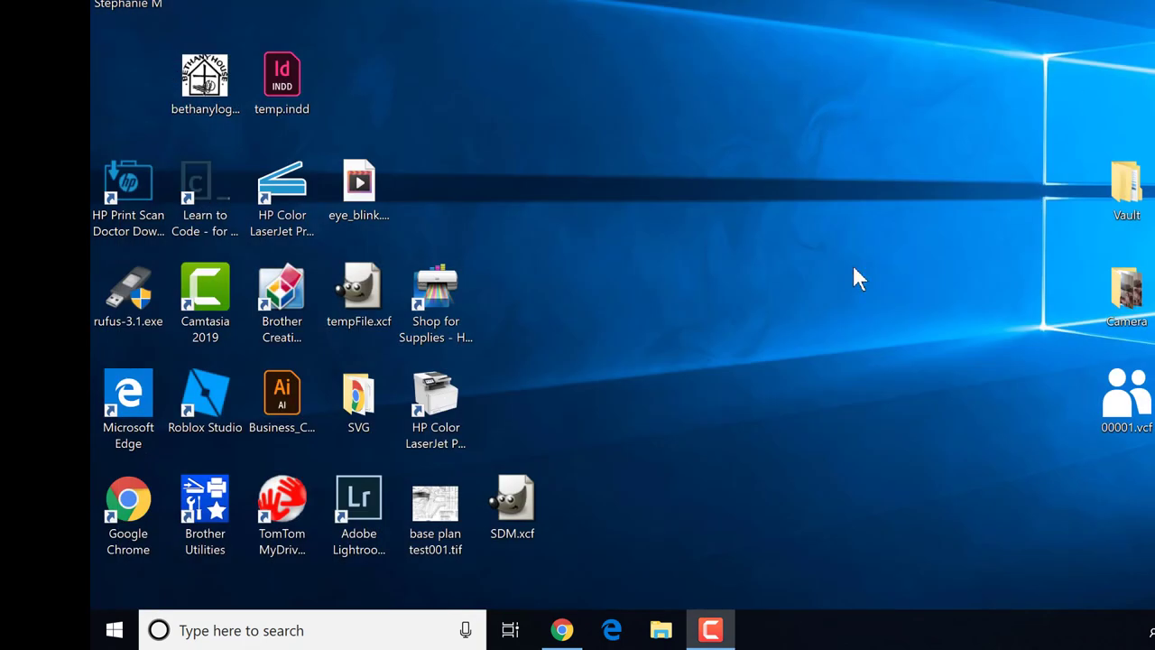
Search Windows for "contro" and open the Control Panel app.
{"action": "left_click", "coordinate": [214, 626]}
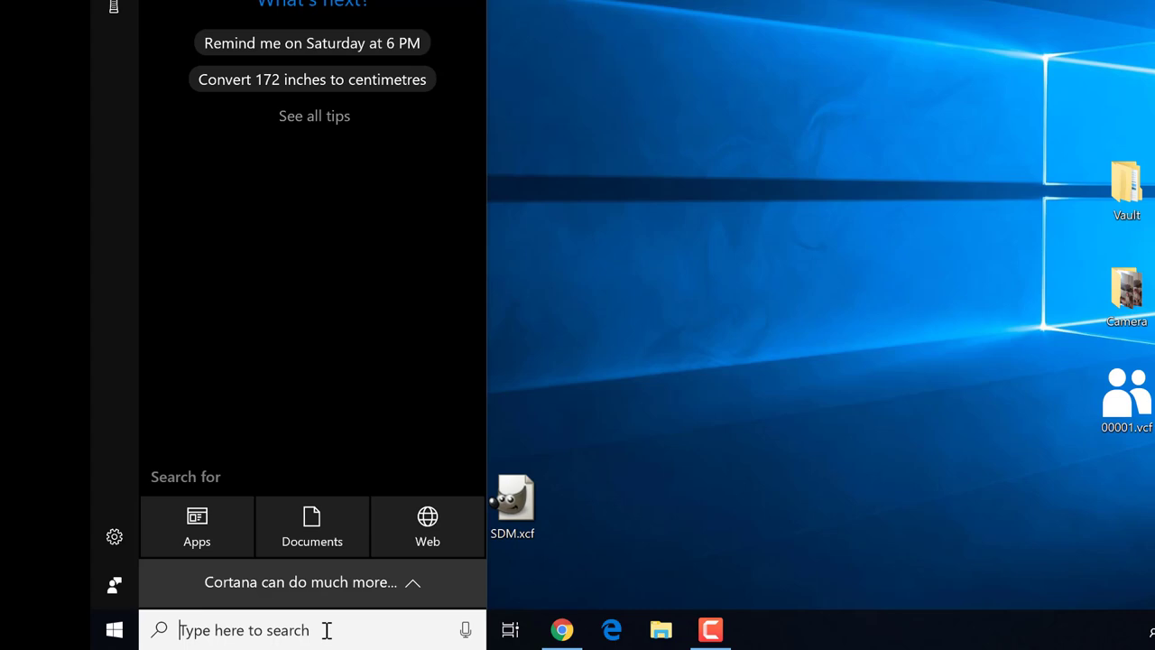
{"action": "type", "text": "contro"}
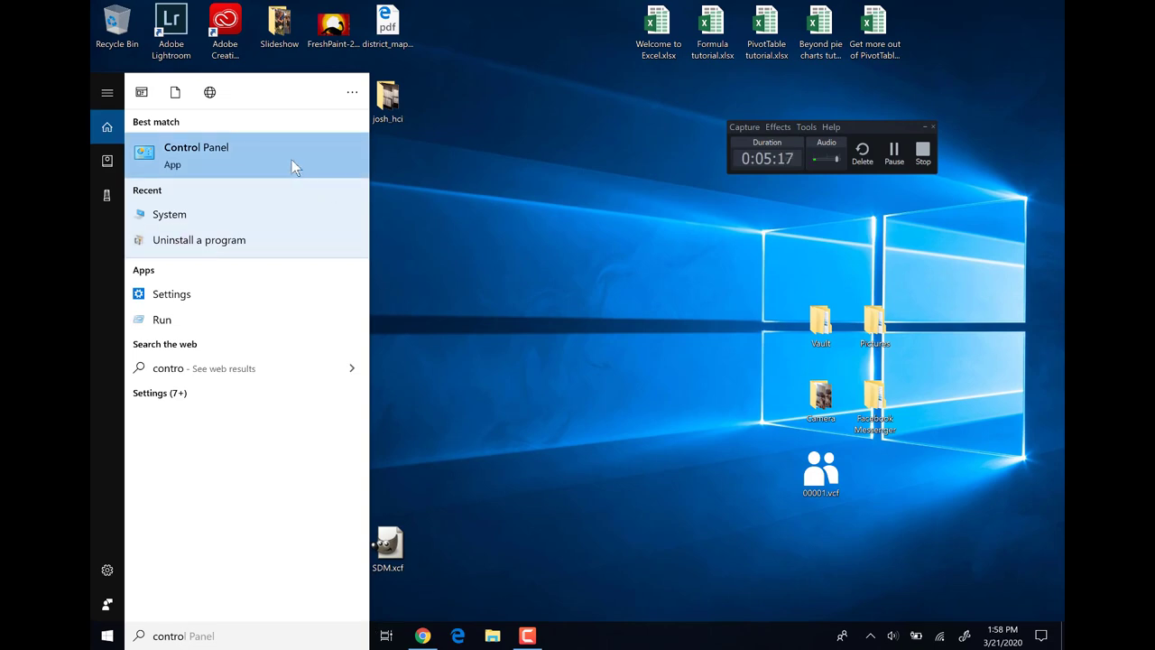
{"action": "left_click", "coordinate": [291, 159]}
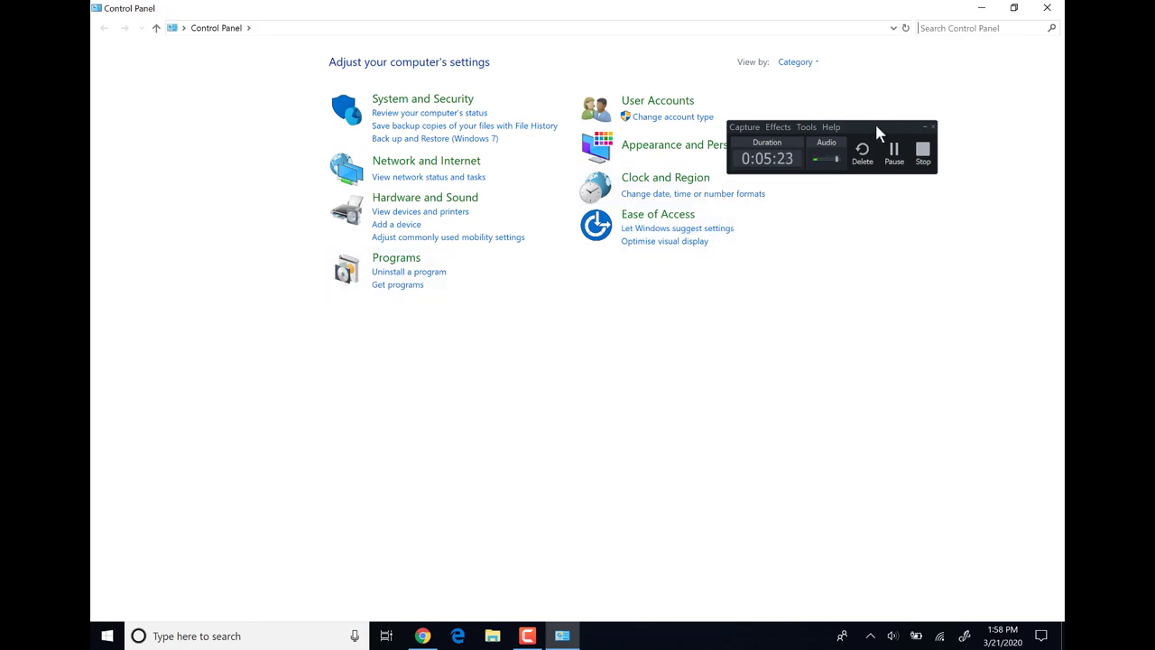
Display the Control Panel items as large icons instead of categories.
{"action": "left_click_drag", "start_coordinate": [877, 128], "coordinate": [958, 279]}
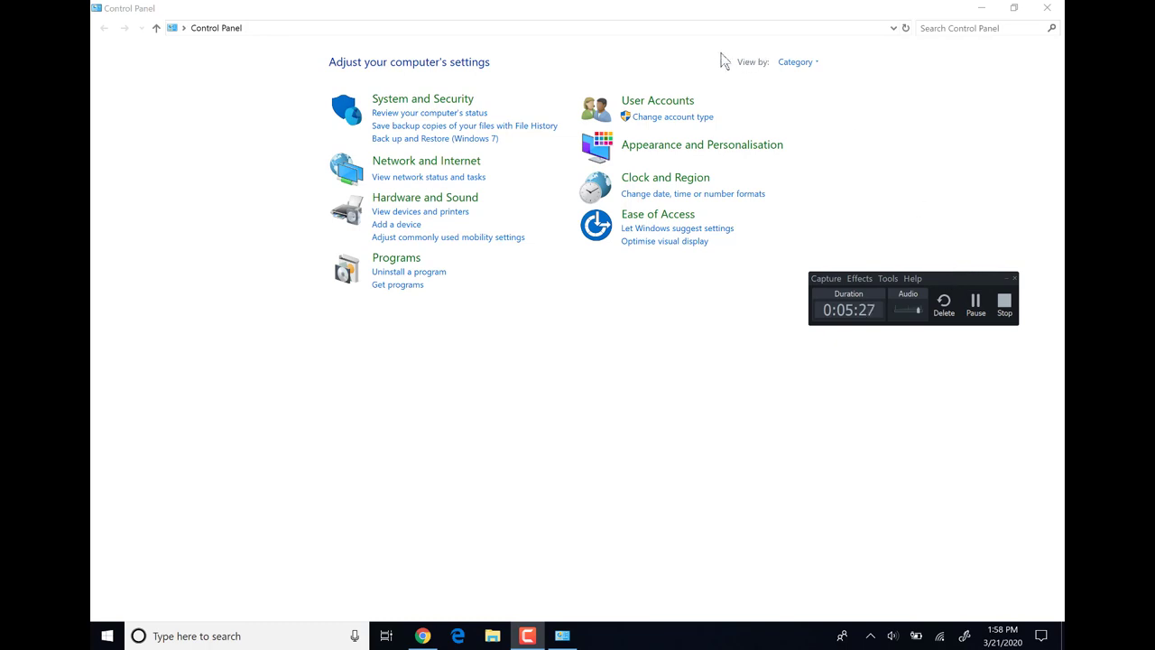
{"action": "left_click", "coordinate": [819, 65]}
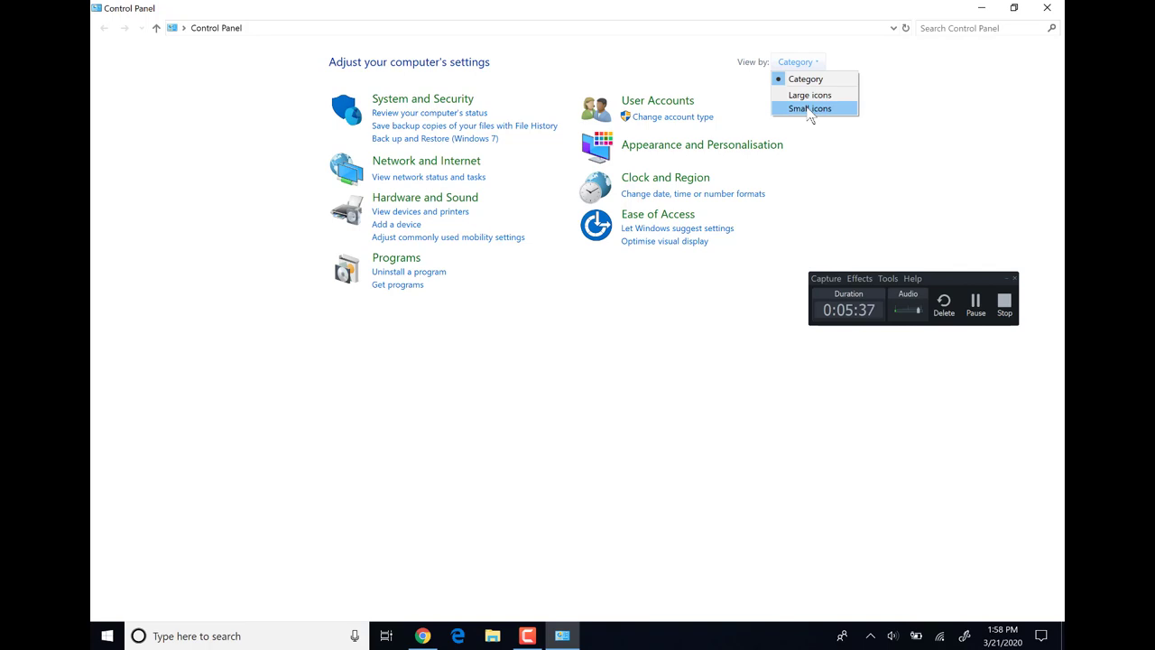
{"action": "left_click", "coordinate": [809, 95]}
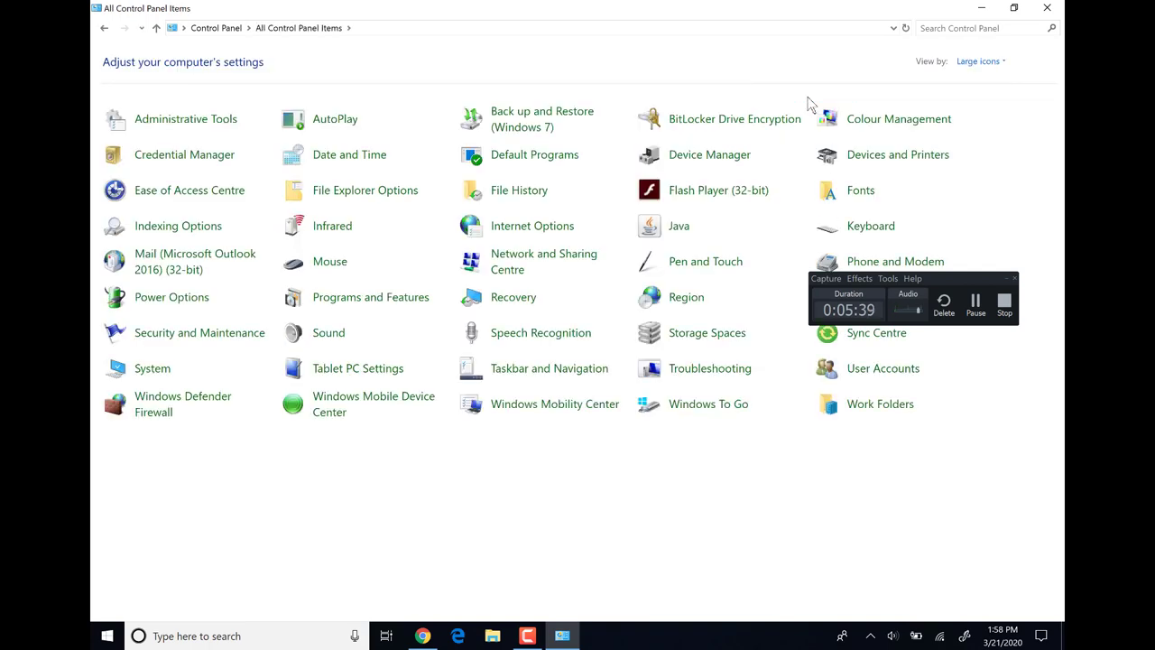
Switch the Control Panel view to small icons and close the window.
{"action": "left_click", "coordinate": [993, 62]}
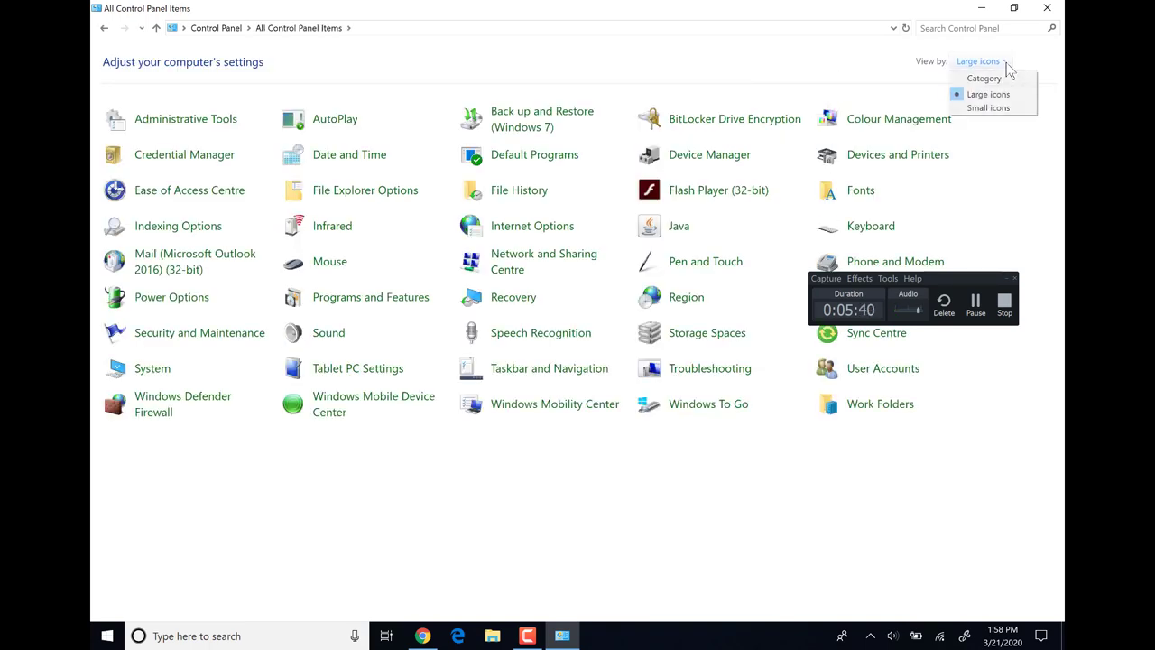
{"action": "left_click", "coordinate": [989, 108]}
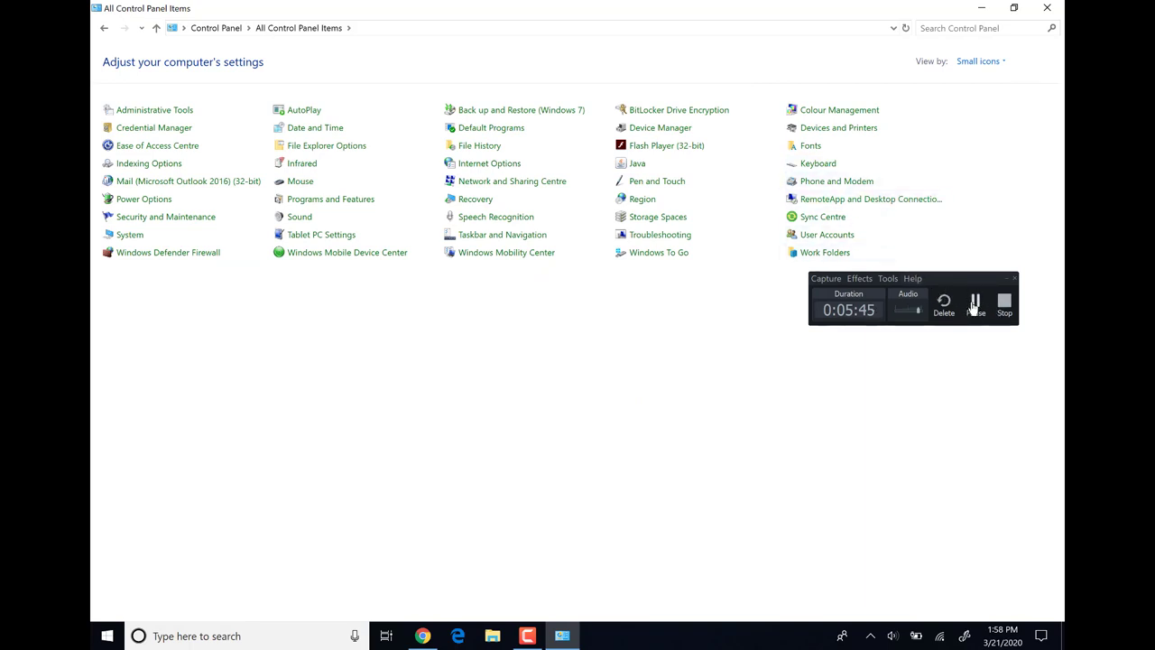
{"action": "left_click", "coordinate": [974, 305]}
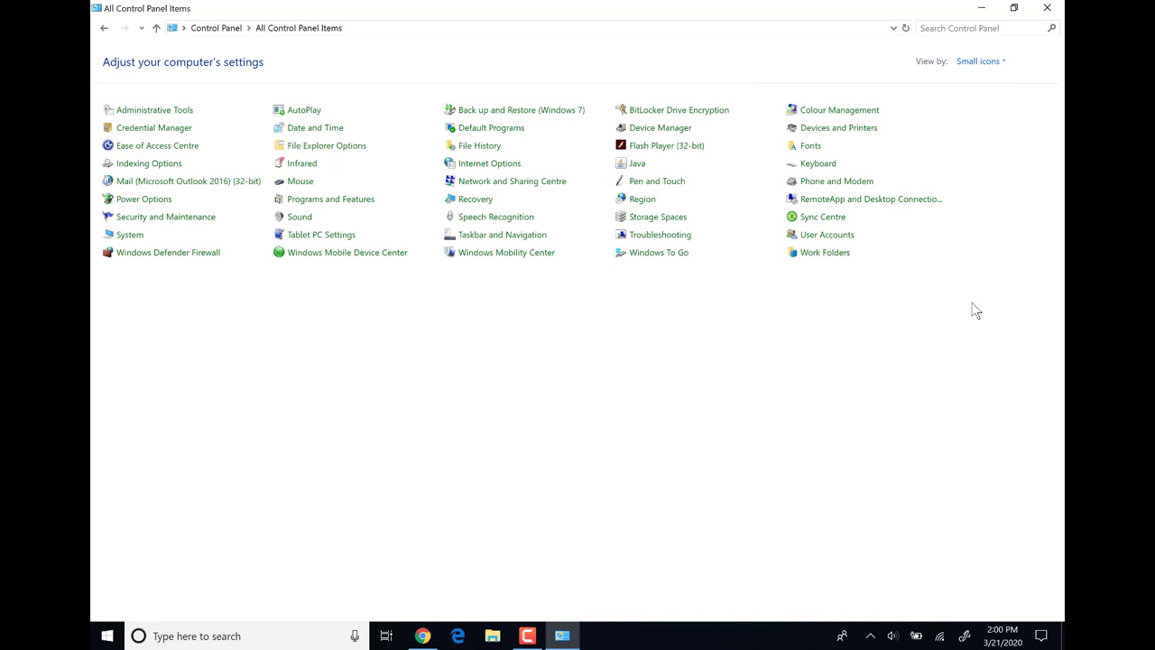
{"action": "left_click", "coordinate": [1047, 8]}
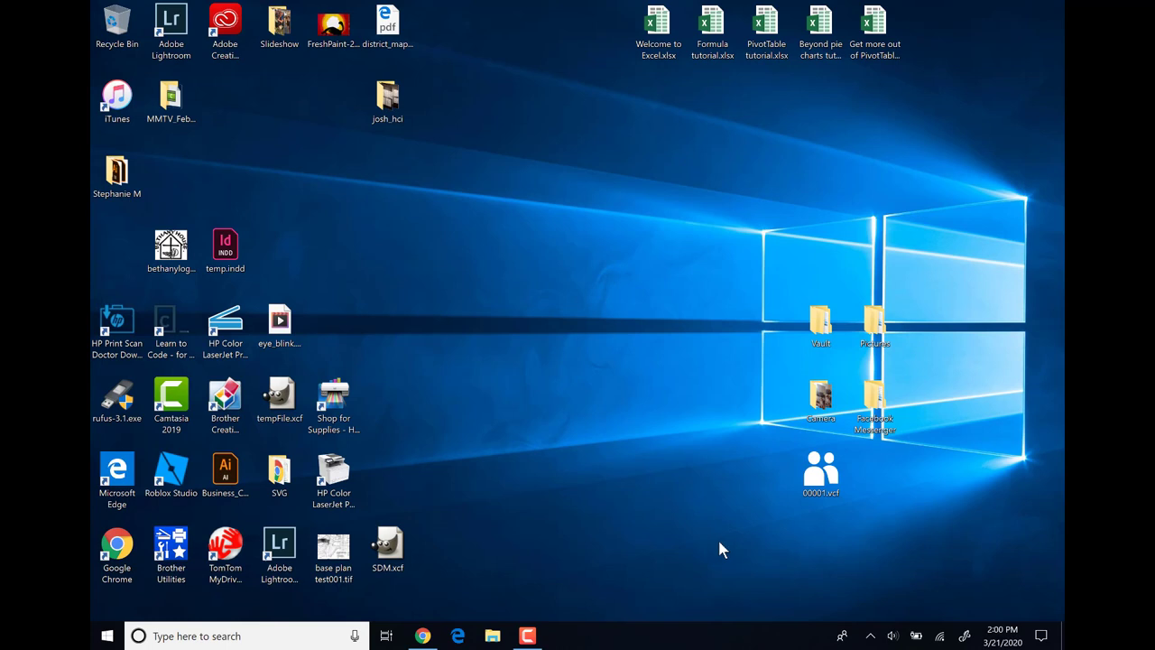
View the available Wi-Fi networks from the action centre and dismiss the list.
{"action": "left_click", "coordinate": [1042, 636]}
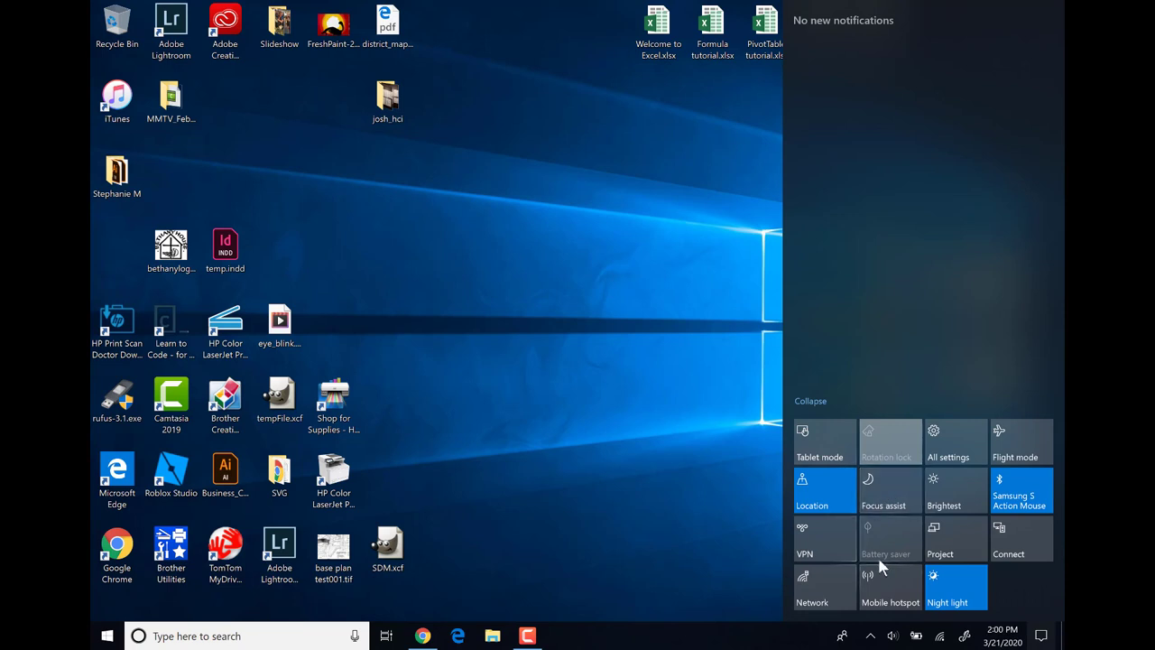
{"action": "left_click", "coordinate": [814, 588]}
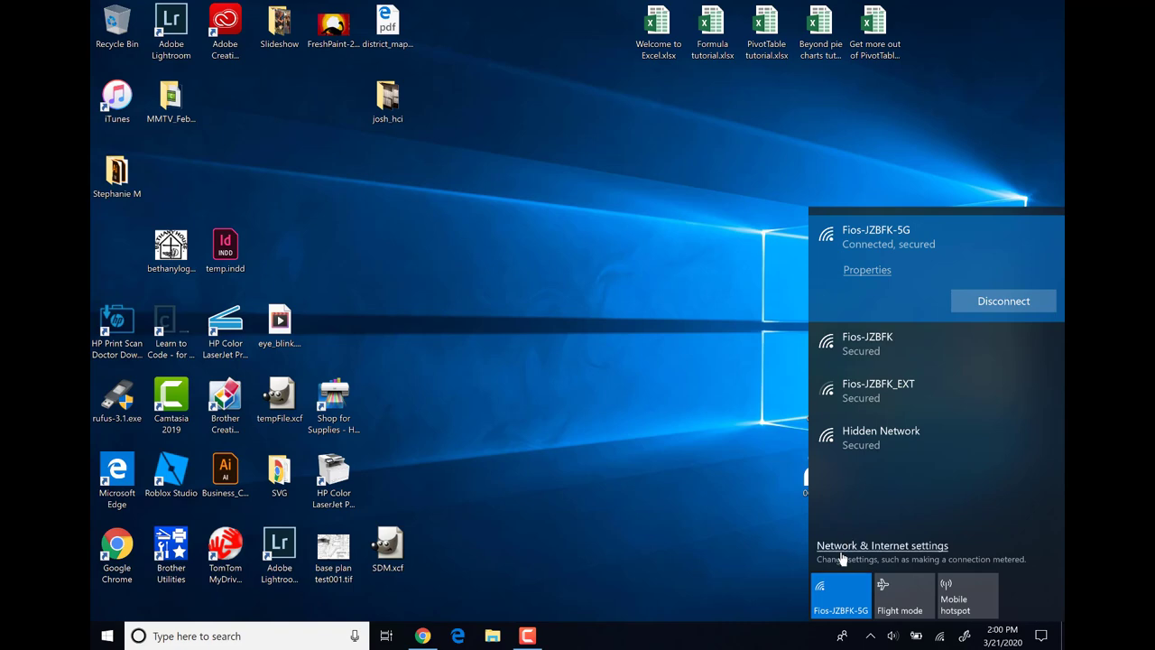
{"action": "left_click", "coordinate": [763, 547]}
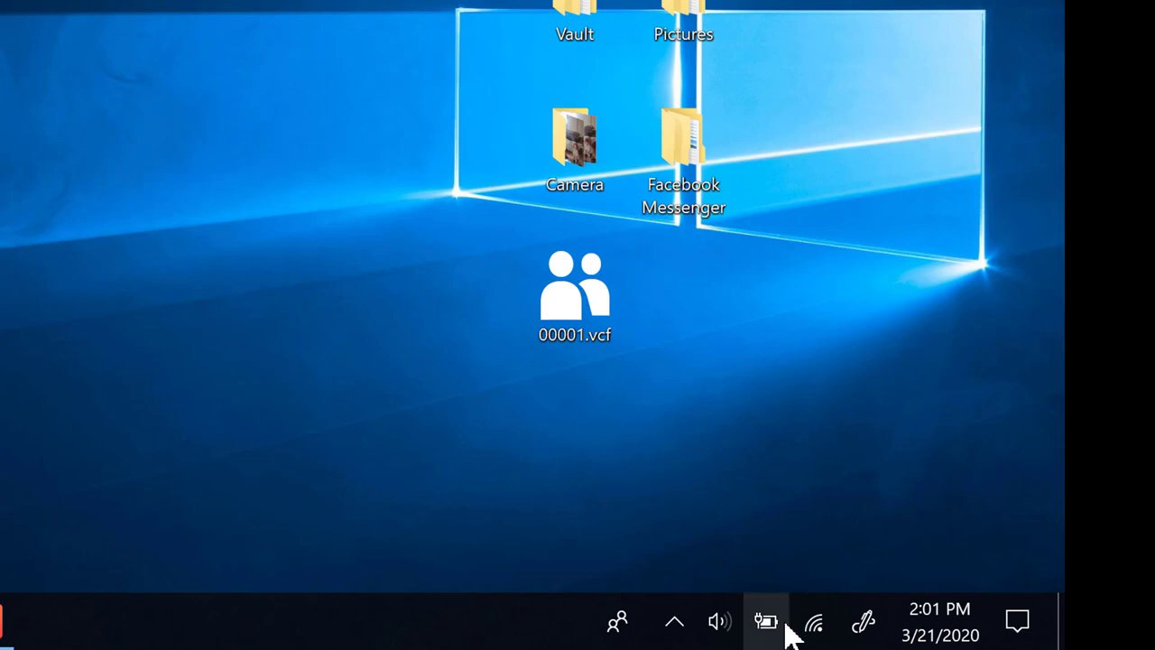
Set the plugged-in power mode to Better performance, return it to Recommended and dismiss the battery options.
{"action": "mouse_move", "coordinate": [778, 634]}
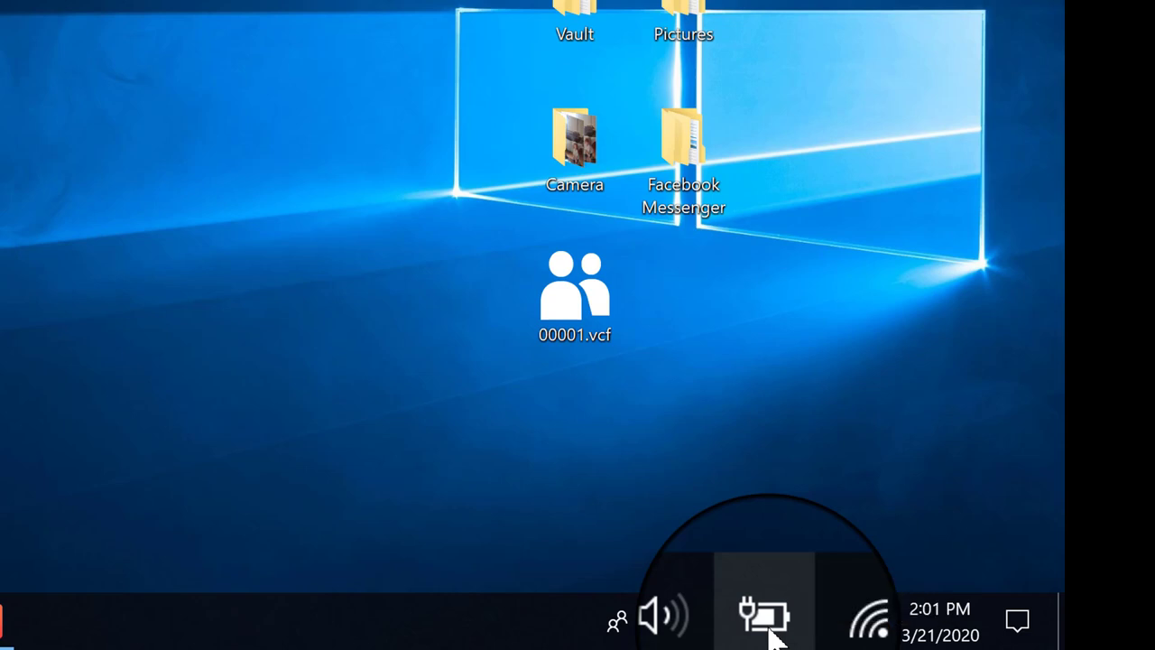
{"action": "left_click", "coordinate": [771, 635]}
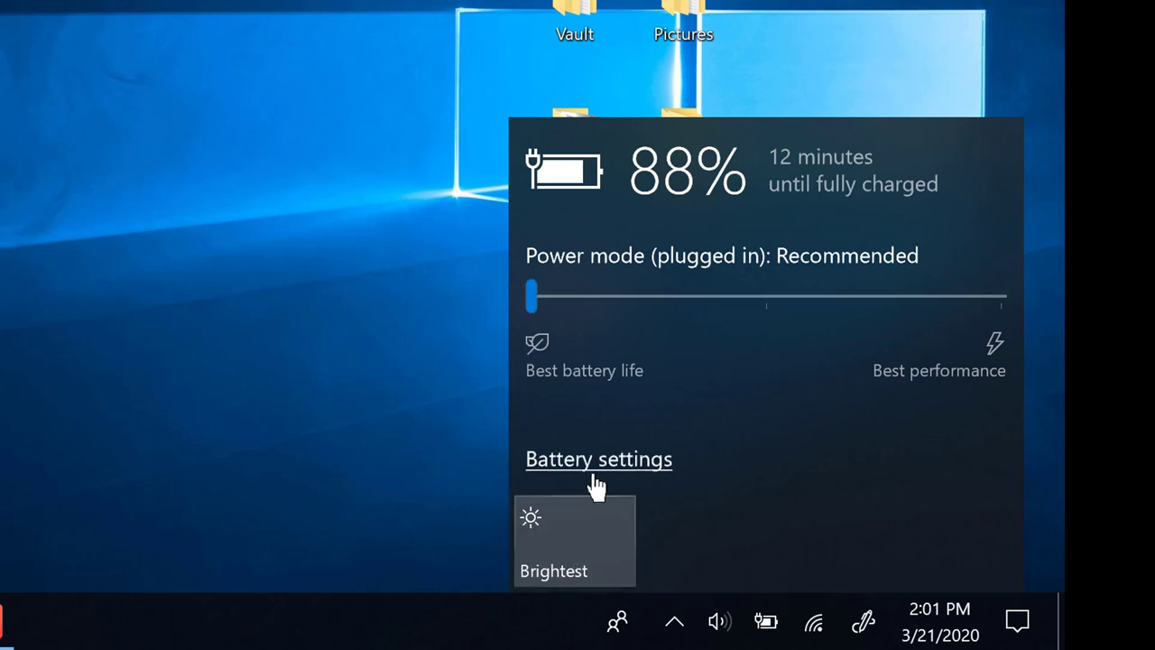
{"action": "left_click", "coordinate": [755, 297]}
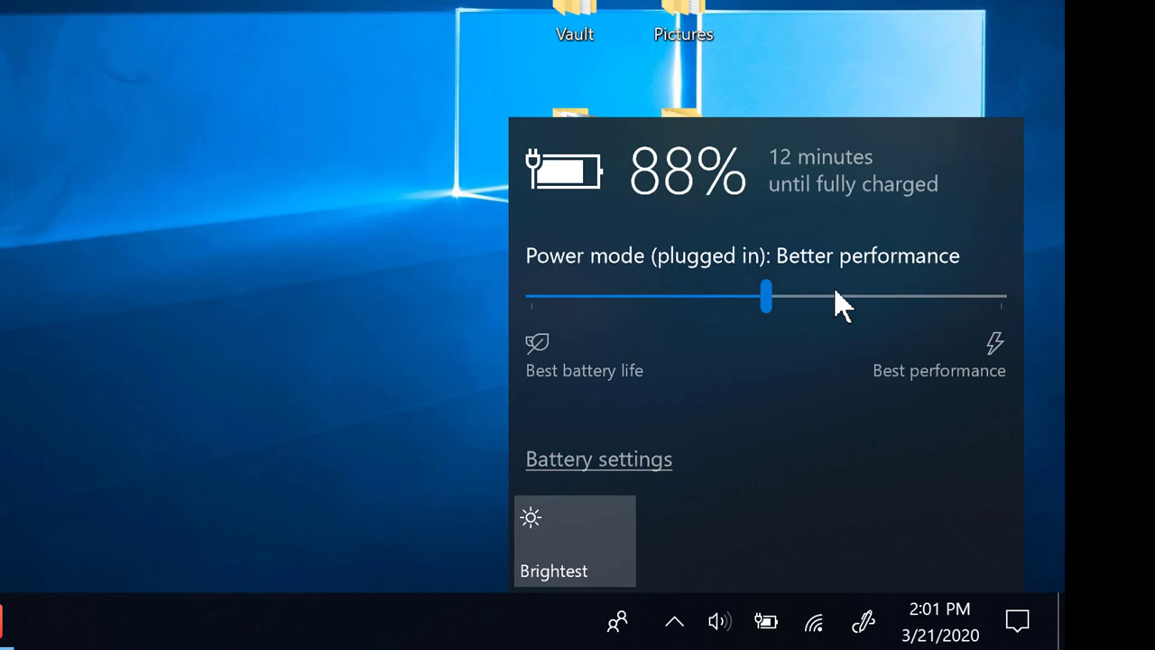
{"action": "left_click", "coordinate": [587, 296]}
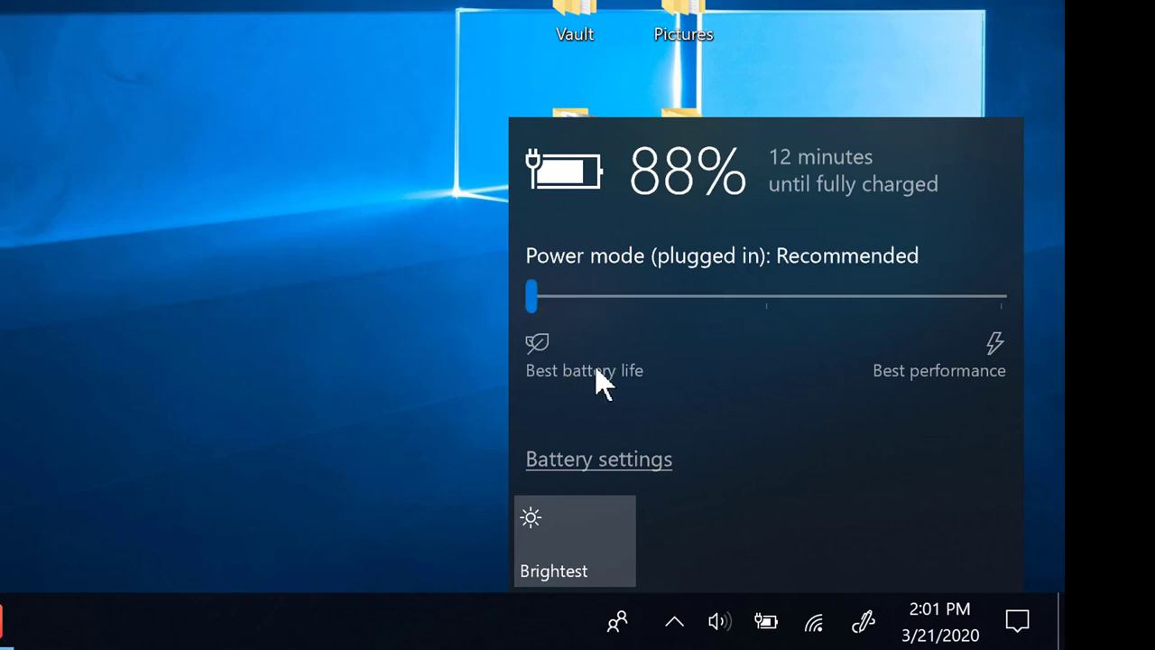
{"action": "left_click", "coordinate": [461, 412]}
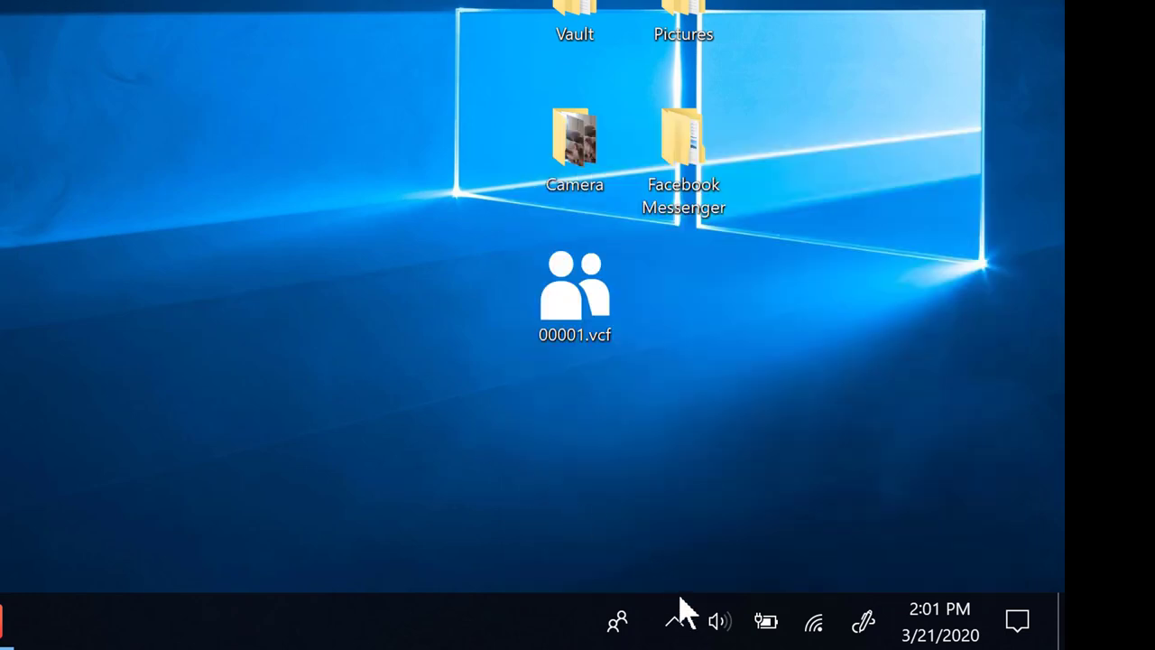
Set the speaker volume to 16 and mute the speakers.
{"action": "left_click", "coordinate": [720, 621]}
{"action": "left_click_drag", "start_coordinate": [775, 566], "coordinate": [700, 553]}
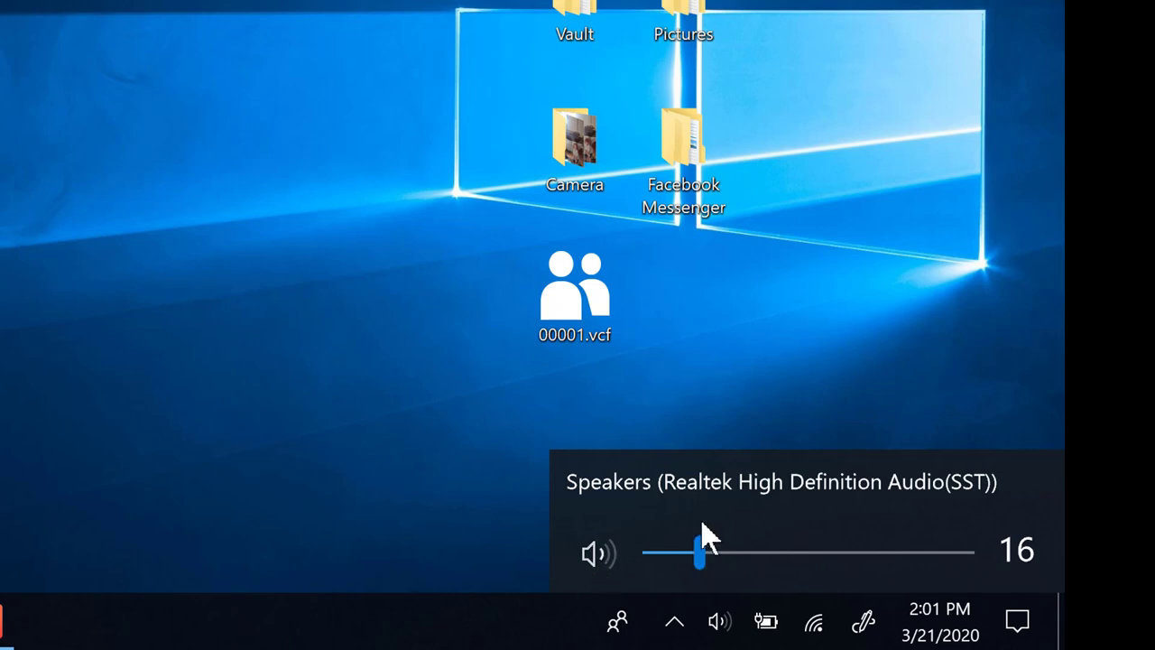
{"action": "left_click", "coordinate": [602, 556]}
{"action": "left_click", "coordinate": [531, 542]}
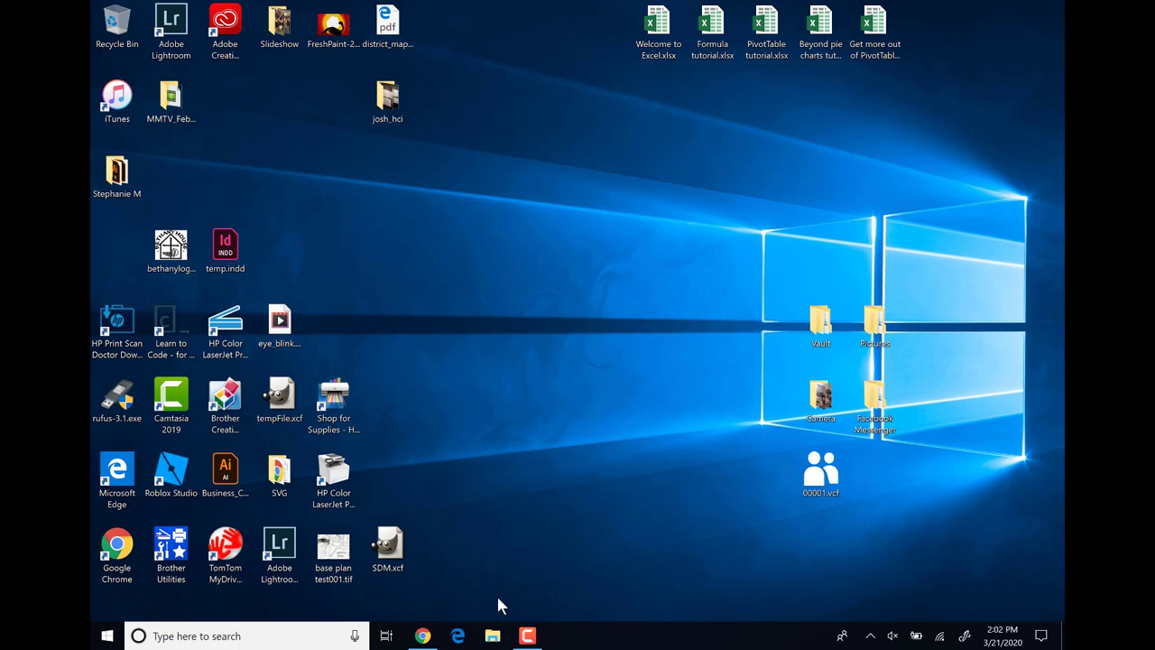
Switch to the Chrome window showing Gmail through Task View and minimise it again.
{"action": "left_click", "coordinate": [389, 633]}
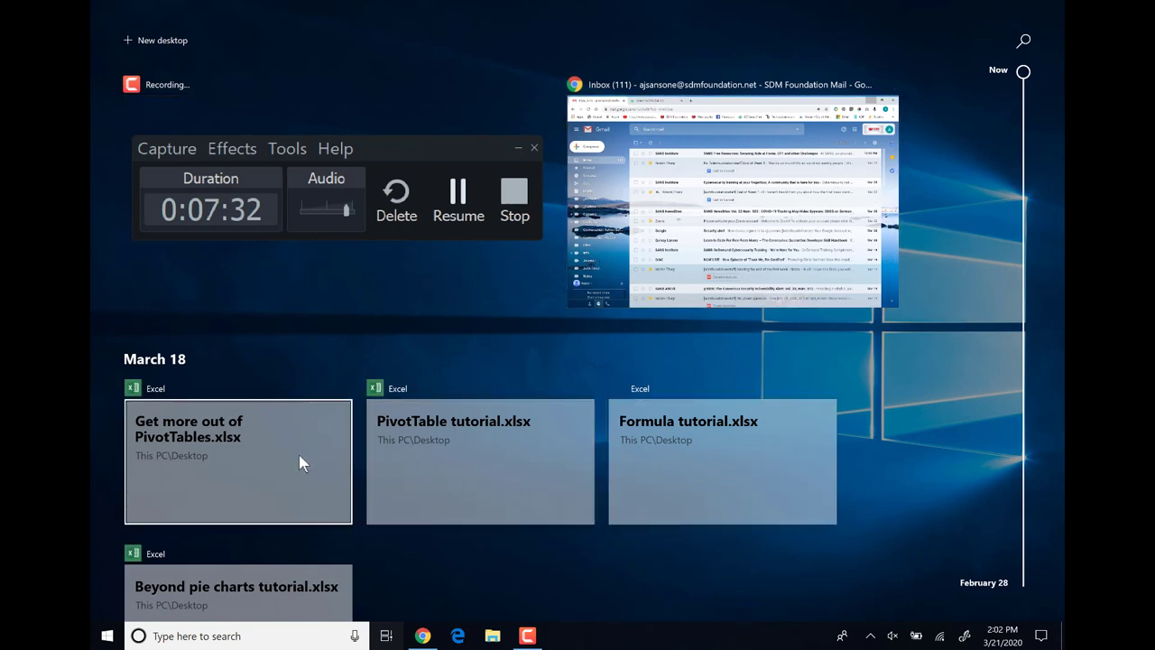
{"action": "left_click", "coordinate": [740, 145]}
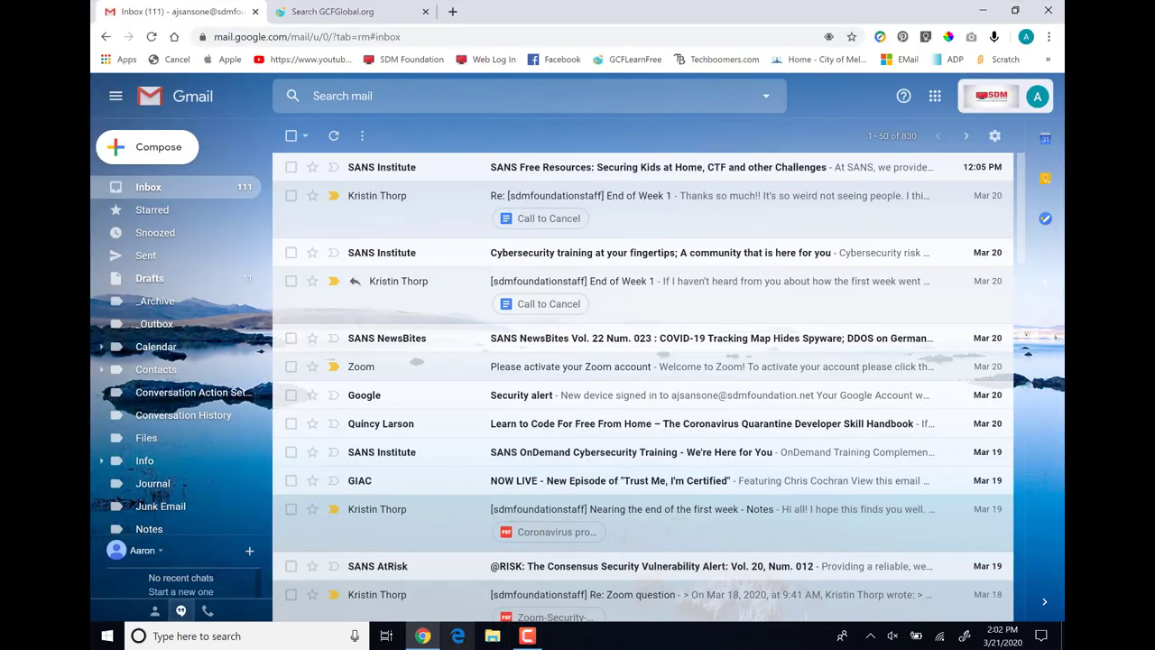
{"action": "left_click", "coordinate": [528, 635]}
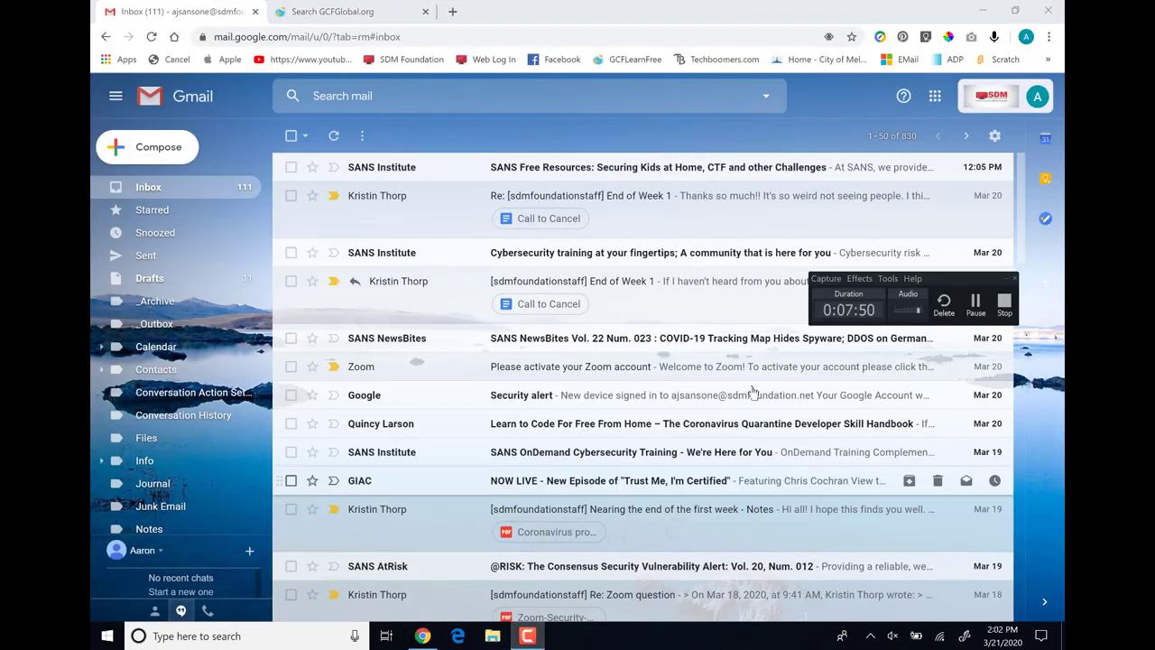
{"action": "left_click", "coordinate": [526, 637]}
{"action": "left_click", "coordinate": [982, 11]}
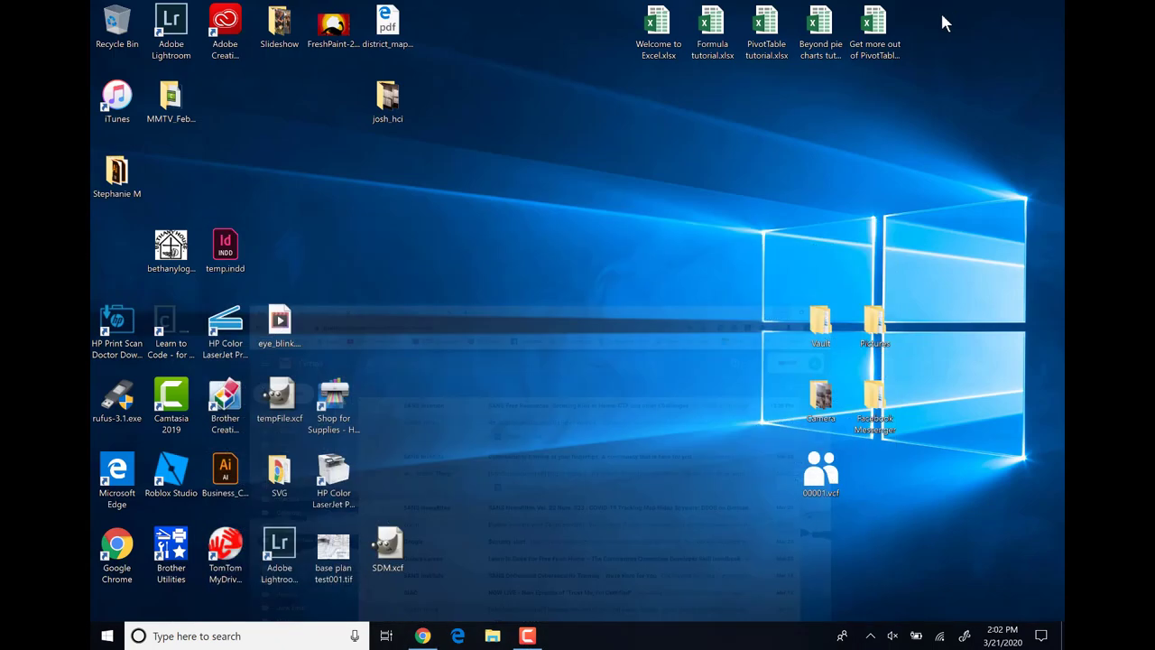
Reopen Task View and bring the screen recorder window to the front.
{"action": "left_click", "coordinate": [386, 636]}
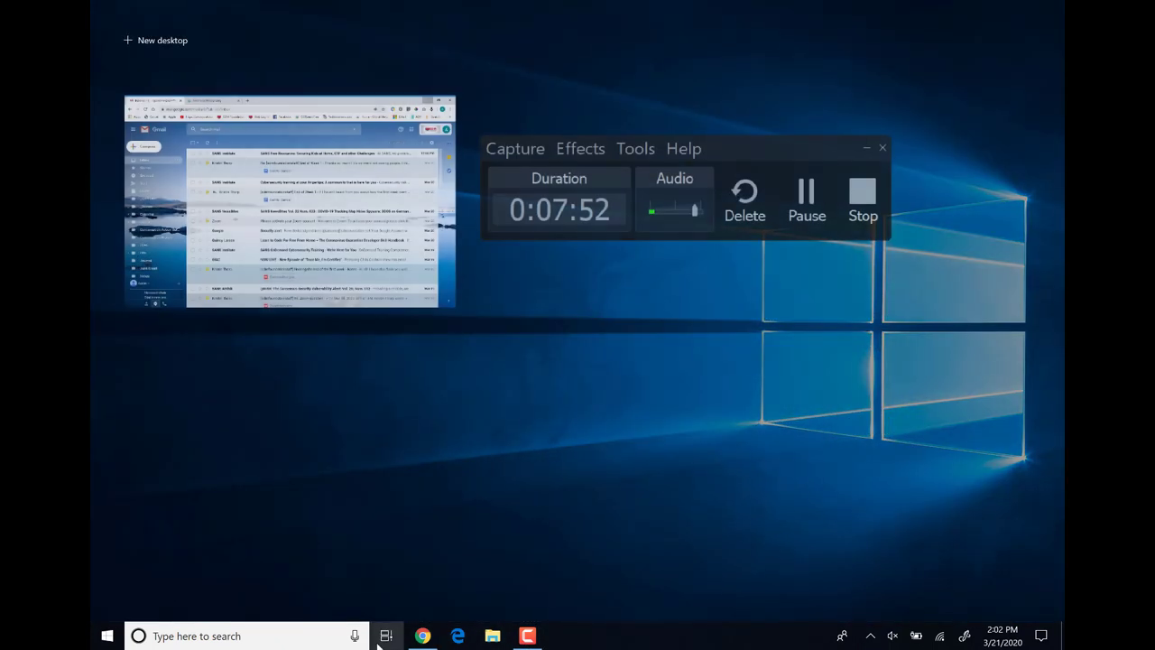
{"action": "left_click", "coordinate": [798, 155]}
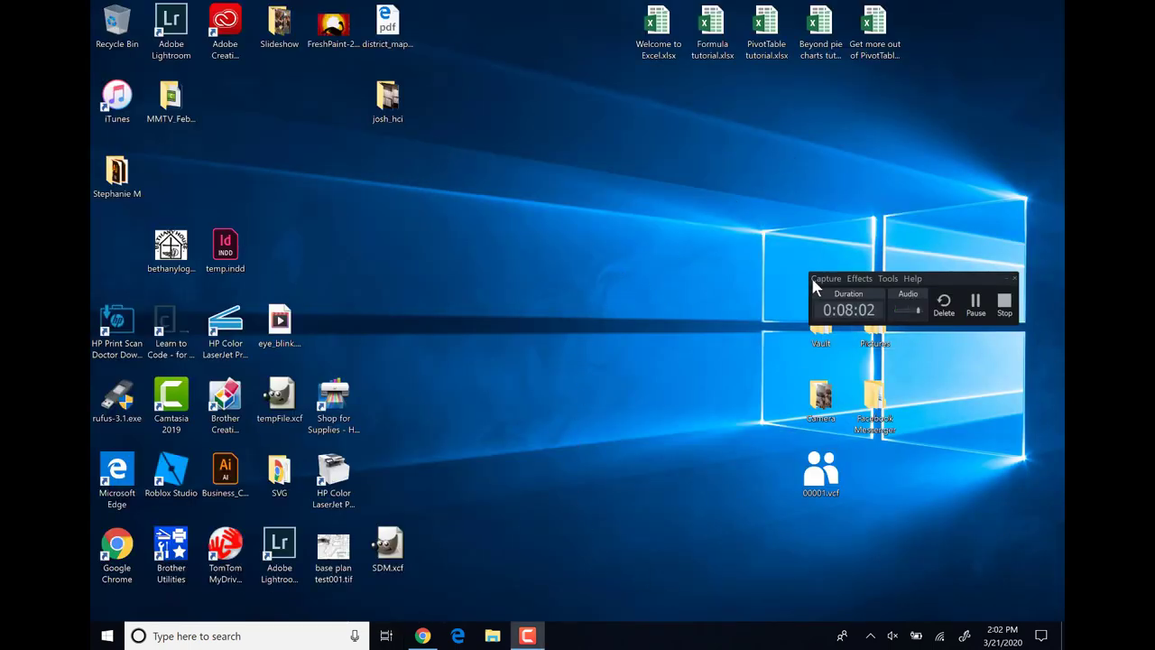
{"action": "left_click", "coordinate": [976, 303]}
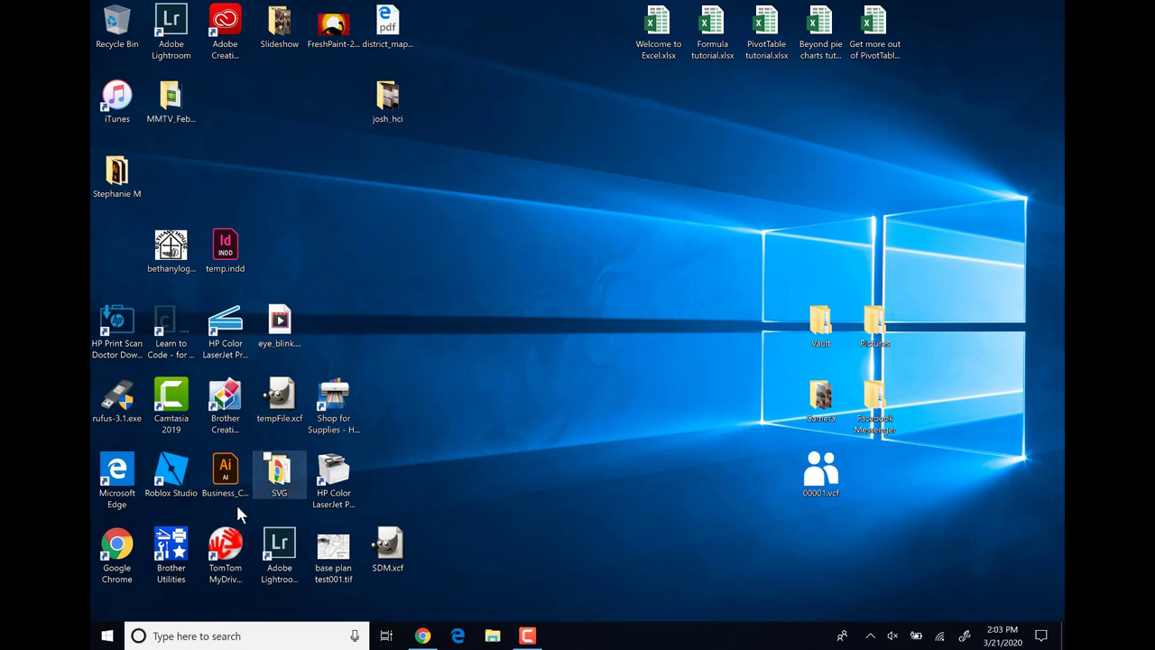
Search Windows for "th" and open the This PC app.
{"action": "left_click", "coordinate": [205, 637]}
{"action": "type", "text": "th"}
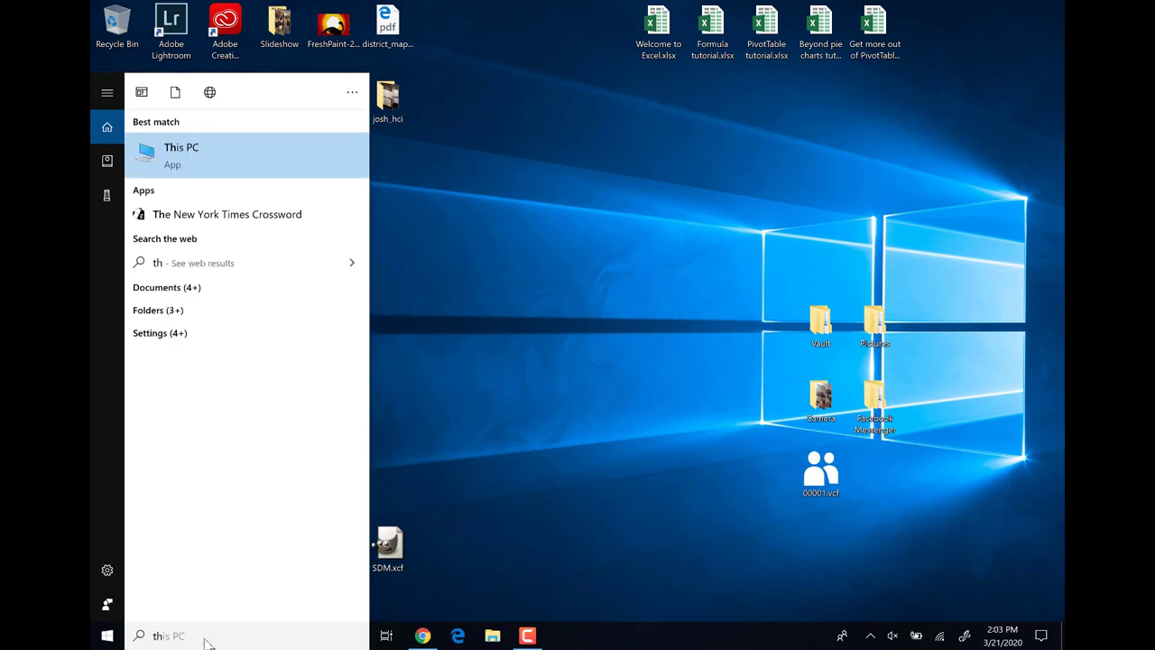
{"action": "key", "text": "Return"}
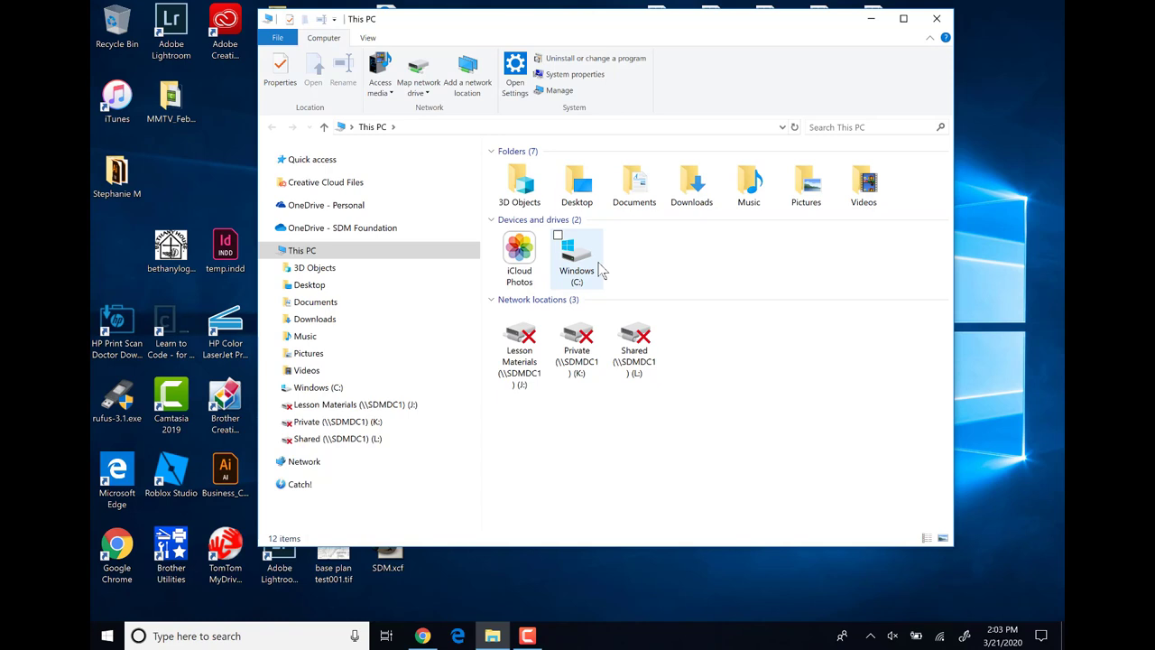
Open the Windows (C:) drive to view its folders and go back to This PC.
{"action": "mouse_move", "coordinate": [602, 269]}
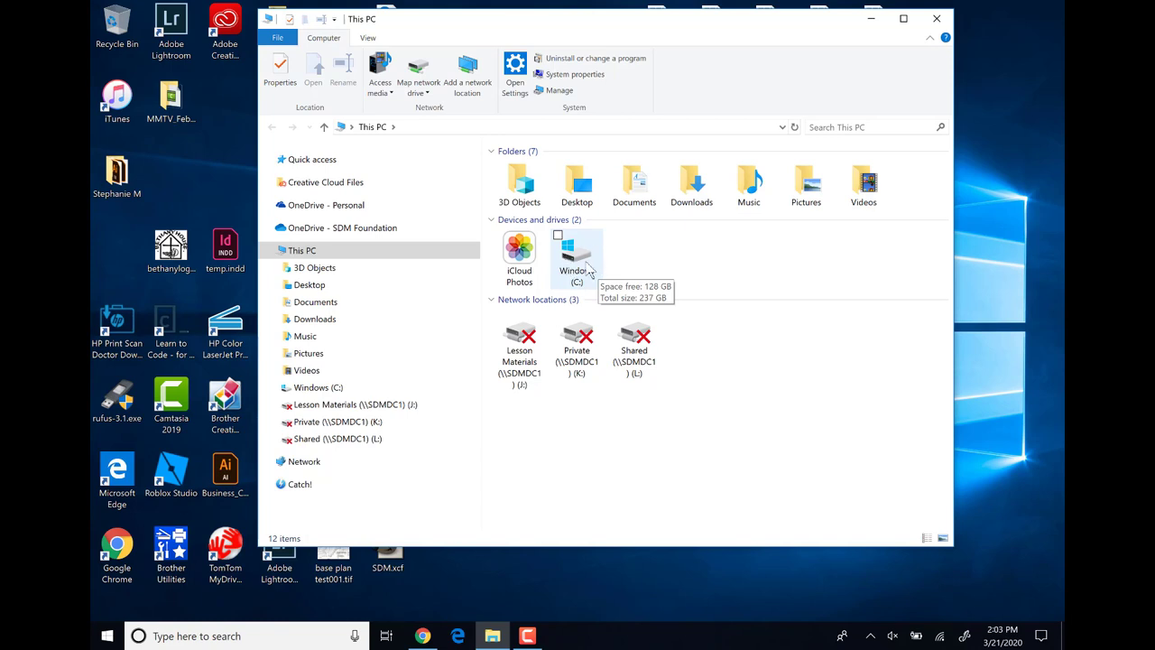
{"action": "double_click", "coordinate": [589, 269]}
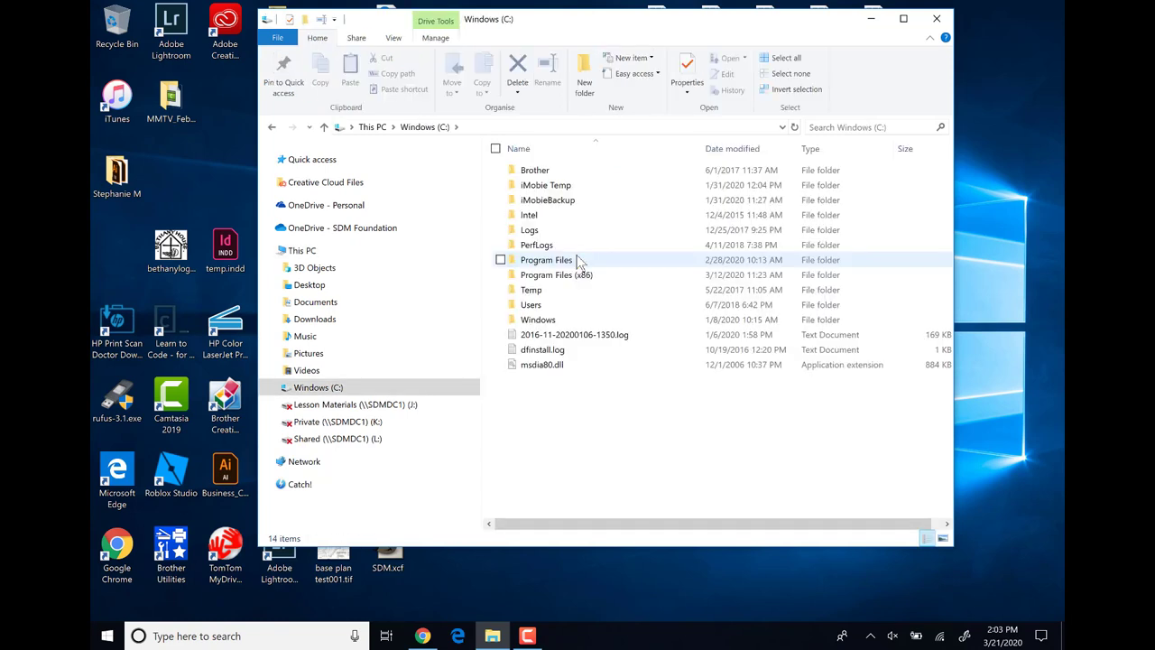
{"action": "left_click", "coordinate": [273, 129]}
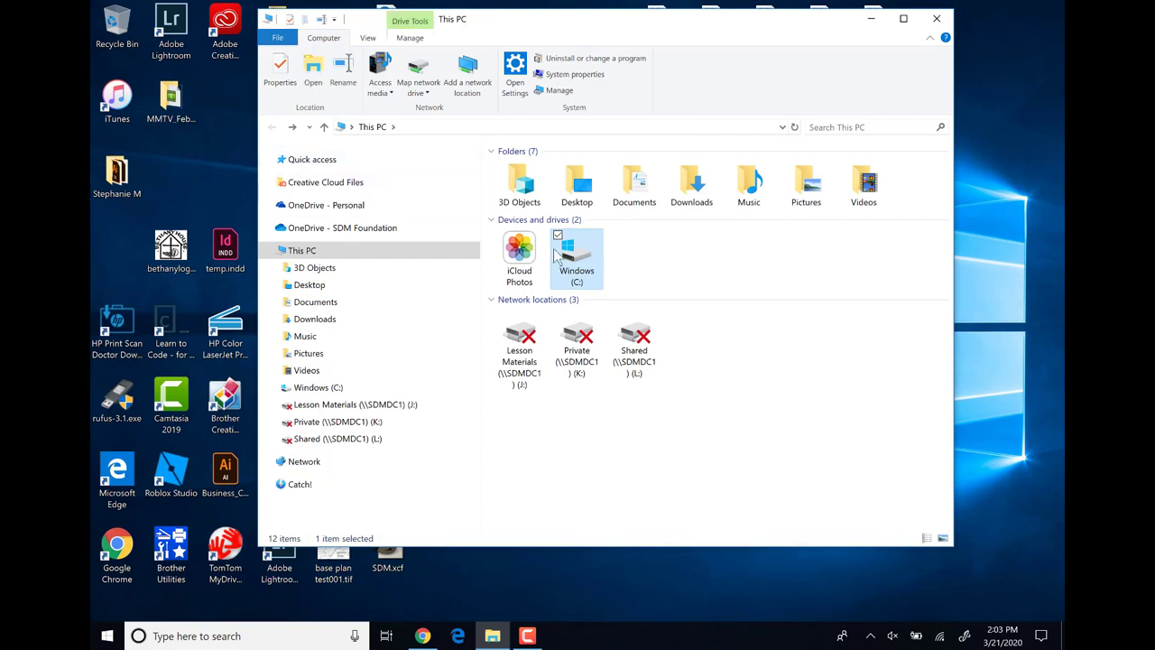
Check the storage space of the Windows (C:) drive and open its properties.
{"action": "mouse_move", "coordinate": [581, 257]}
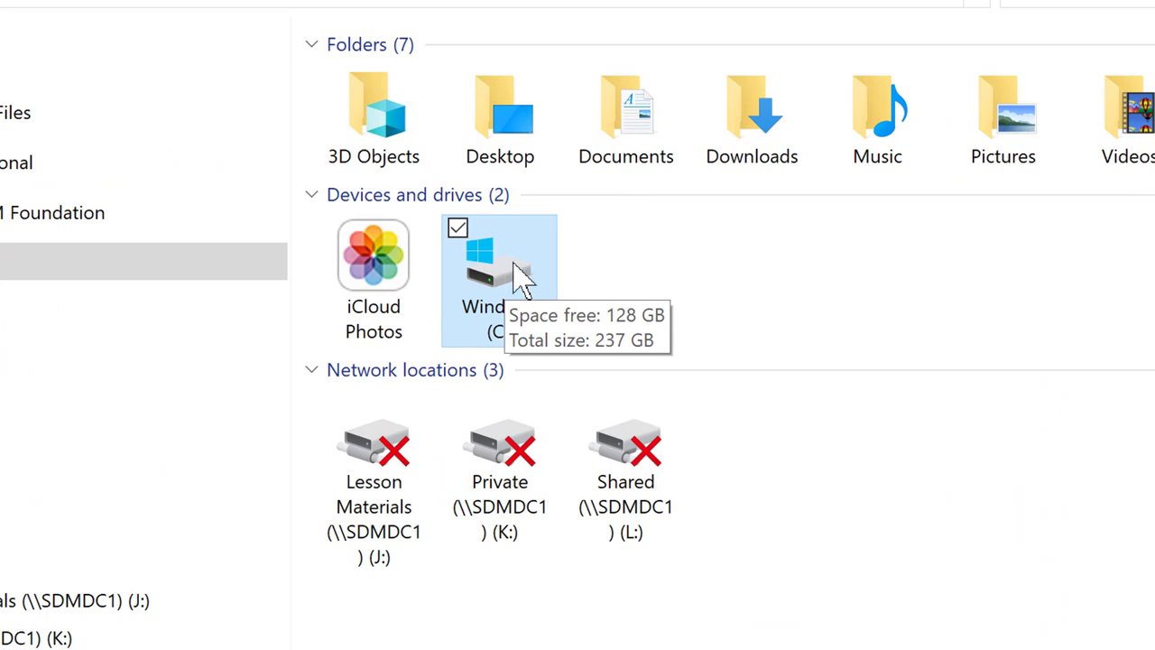
{"action": "right_click", "coordinate": [539, 287]}
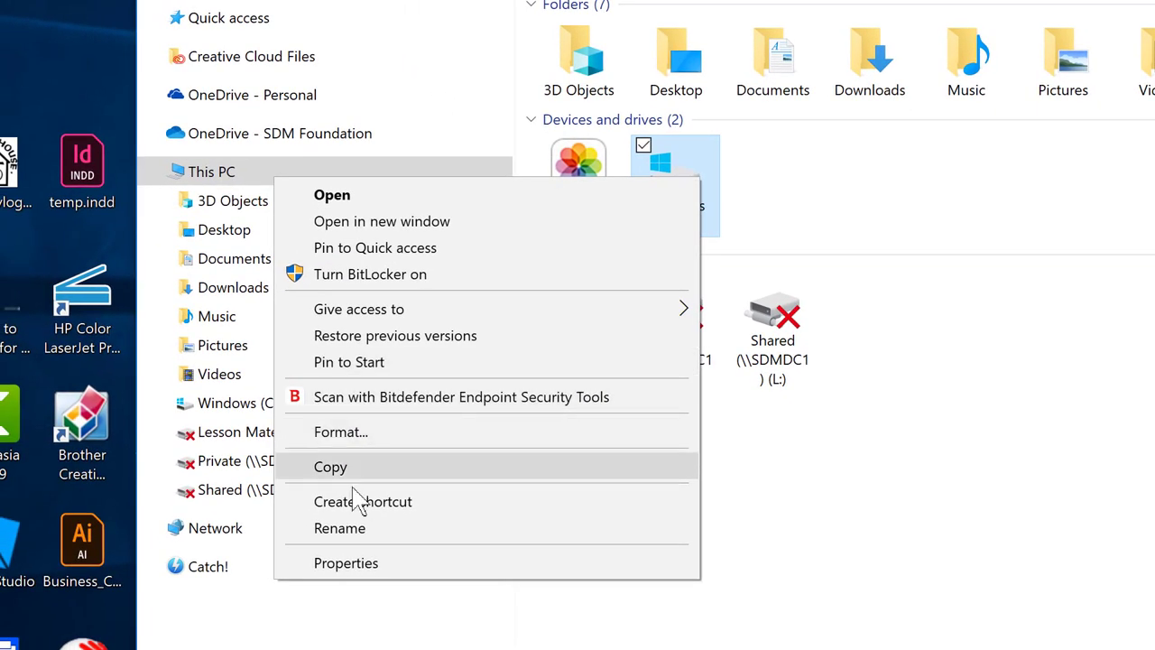
{"action": "left_click", "coordinate": [372, 564]}
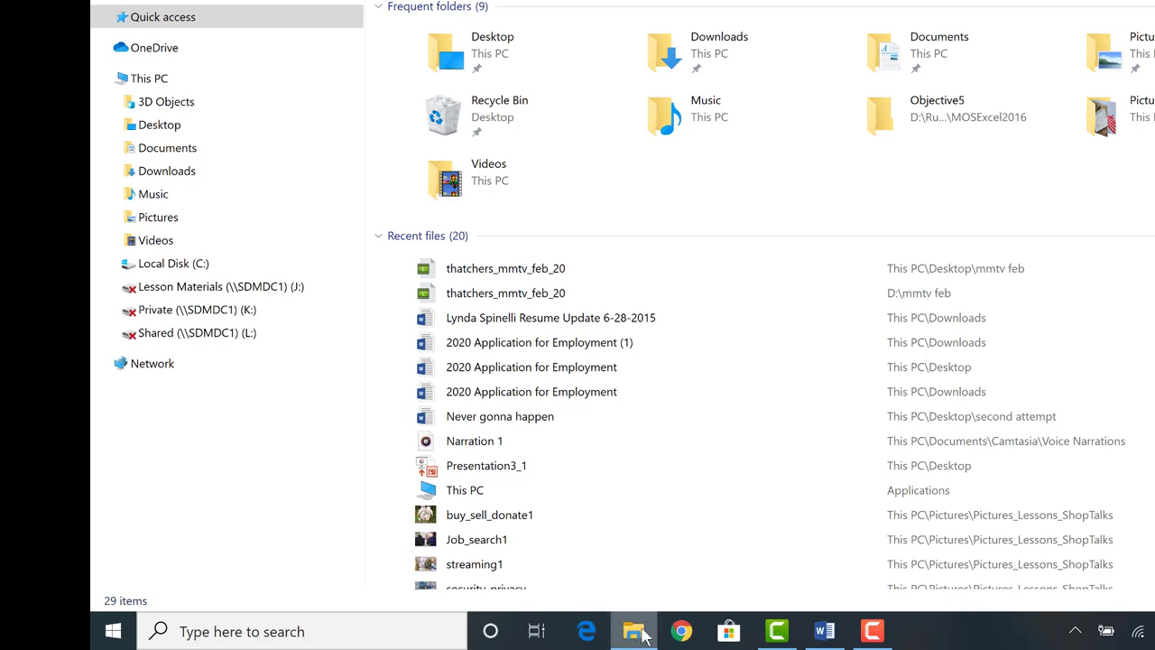
Hide the File Explorer window and search Windows for "explo" to find File Explorer.
{"action": "left_click", "coordinate": [619, 638]}
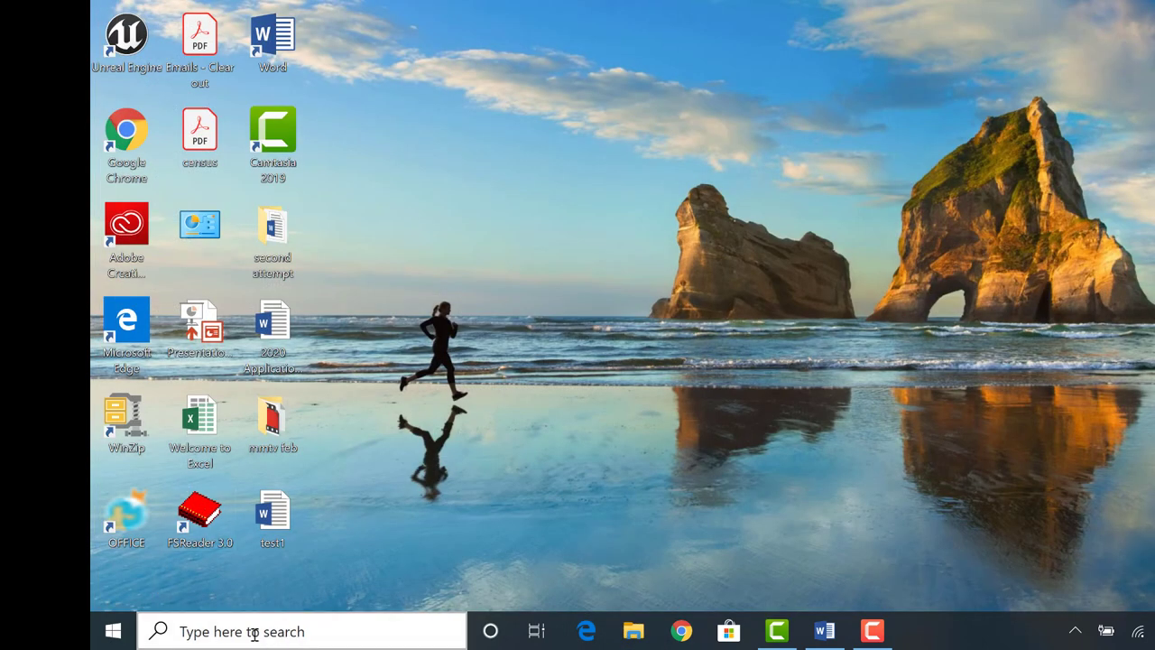
{"action": "left_click", "coordinate": [275, 632]}
{"action": "type", "text": "explo"}
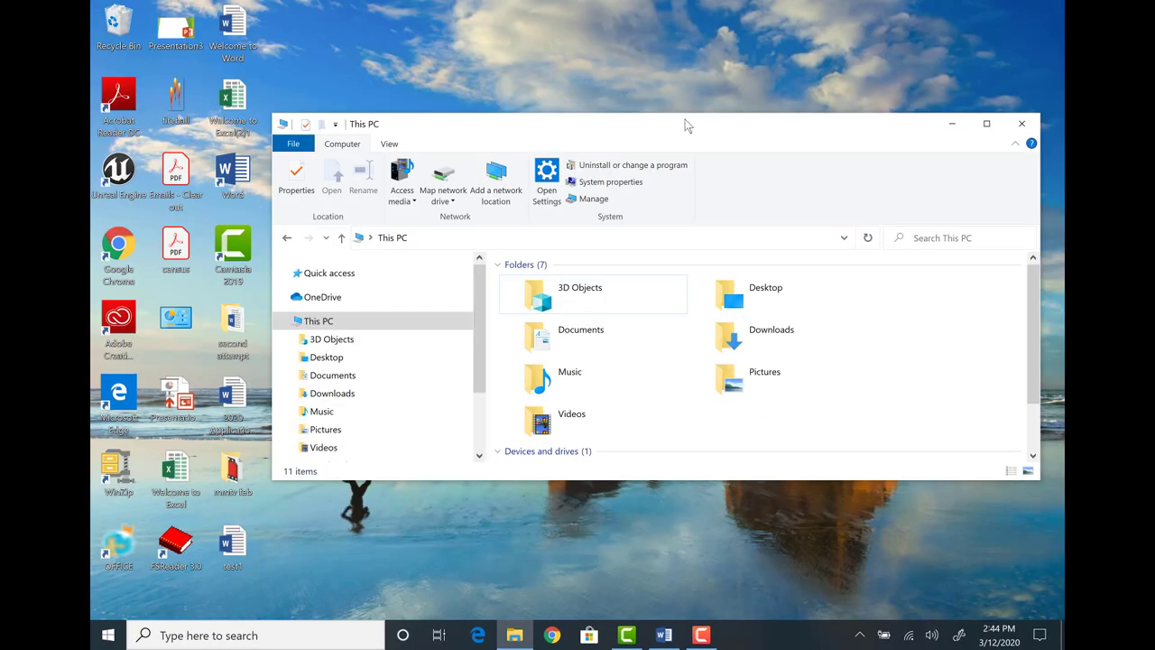
Move the This PC window up and to the left on the desktop.
{"action": "left_click_drag", "start_coordinate": [685, 119], "coordinate": [593, 88]}
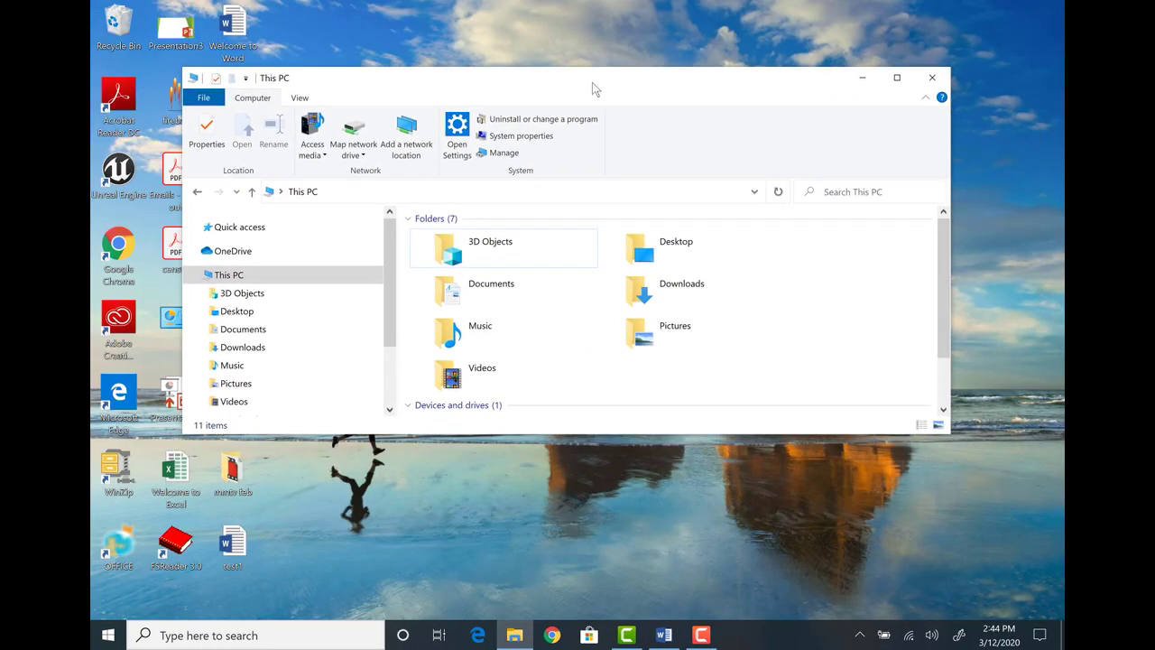
Maximize the This PC window and open the Documents folder.
{"action": "left_click", "coordinate": [897, 78]}
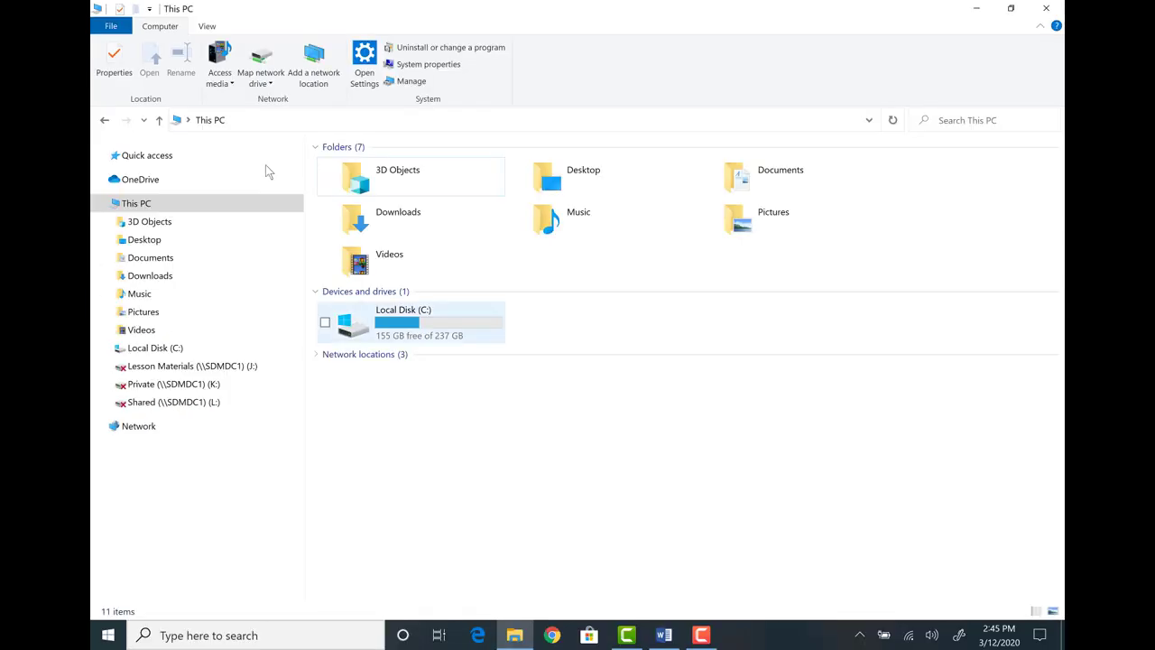
{"action": "left_click", "coordinate": [140, 204]}
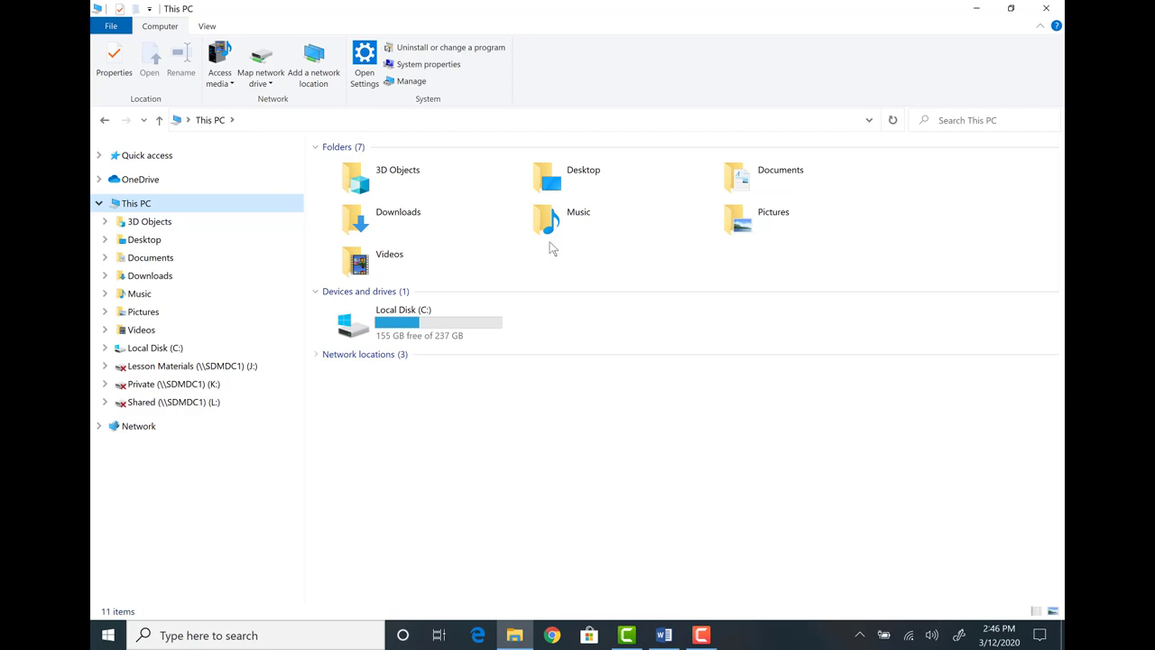
{"action": "double_click", "coordinate": [778, 174]}
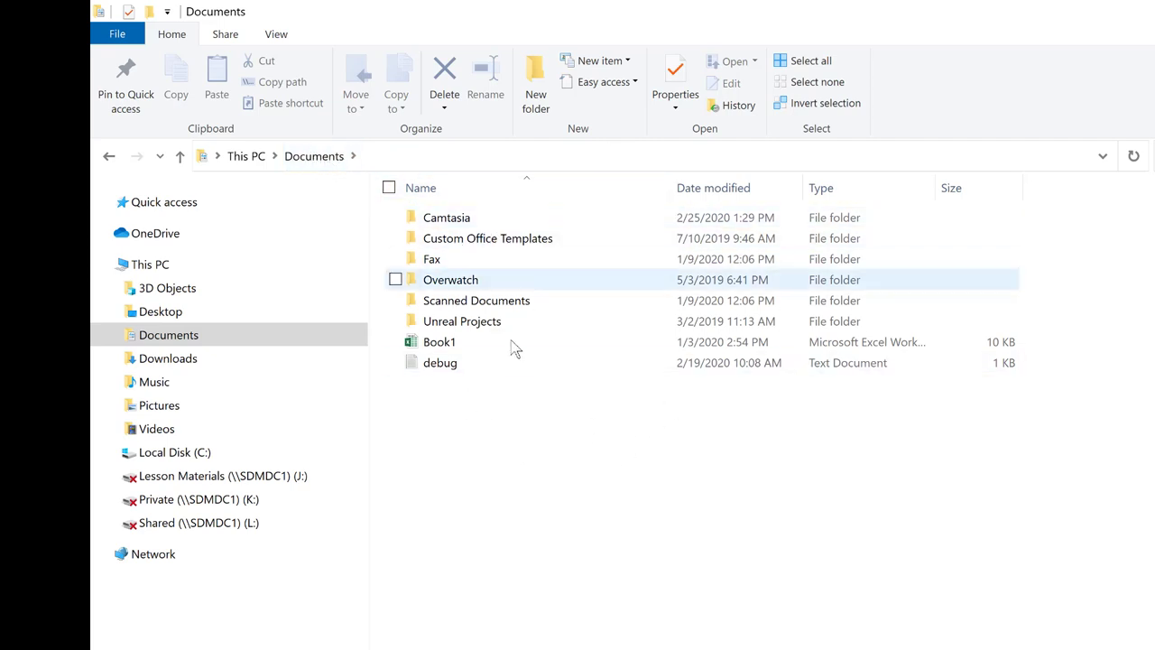
Select everything in the Documents folder, clear the selection and return to This PC.
{"action": "left_click_drag", "start_coordinate": [740, 472], "coordinate": [514, 198]}
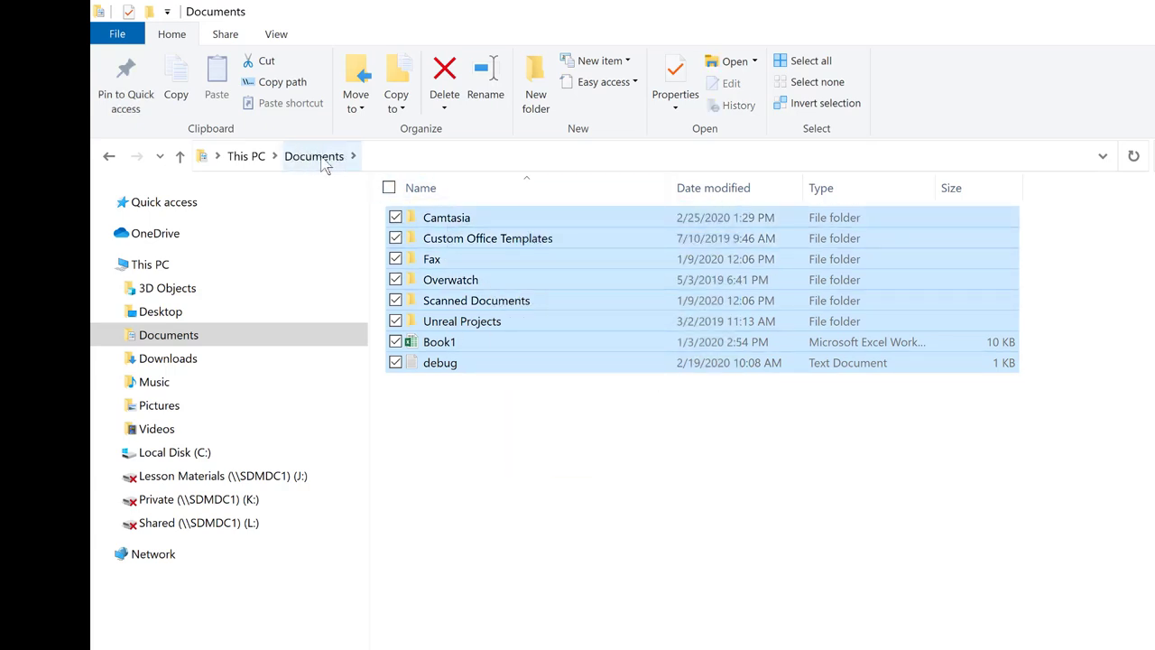
{"action": "left_click", "coordinate": [627, 456]}
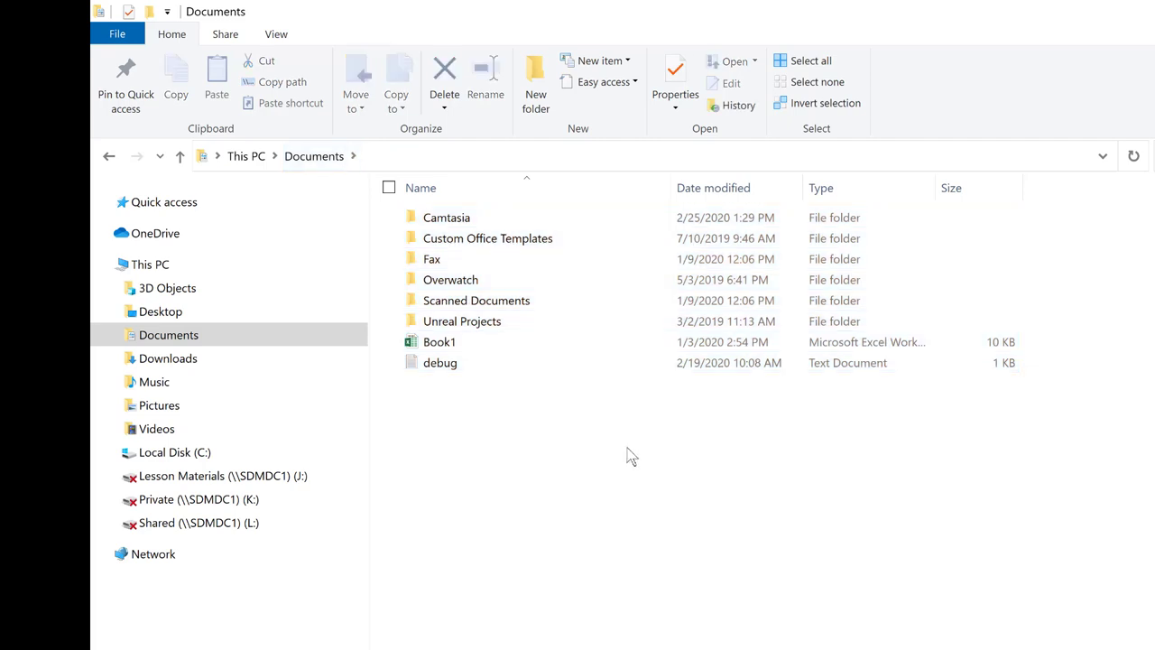
{"action": "left_click", "coordinate": [150, 264]}
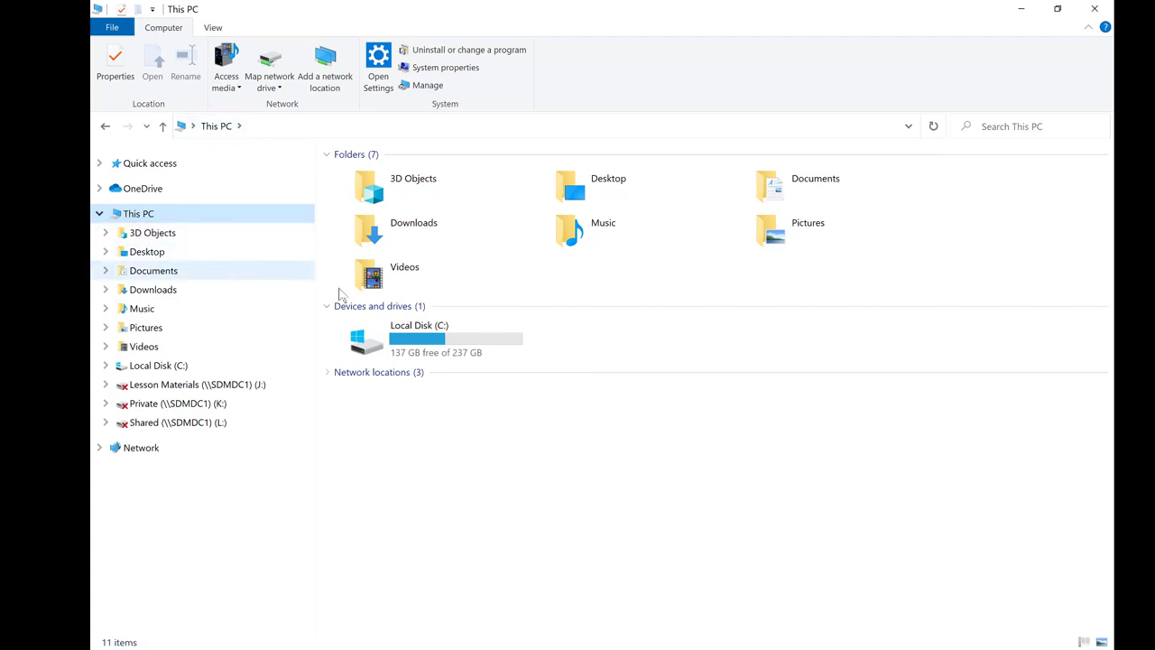
Reopen Documents from This PC, select all of its items and return to This PC through the folder path.
{"action": "left_click", "coordinate": [823, 191]}
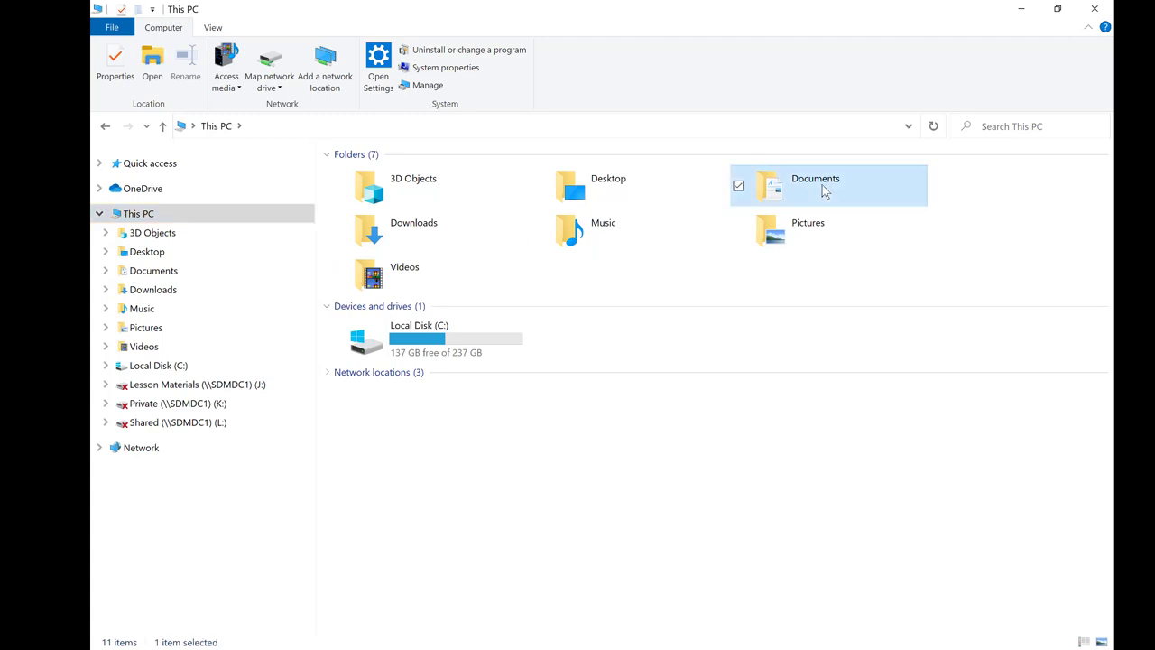
{"action": "double_click", "coordinate": [824, 191]}
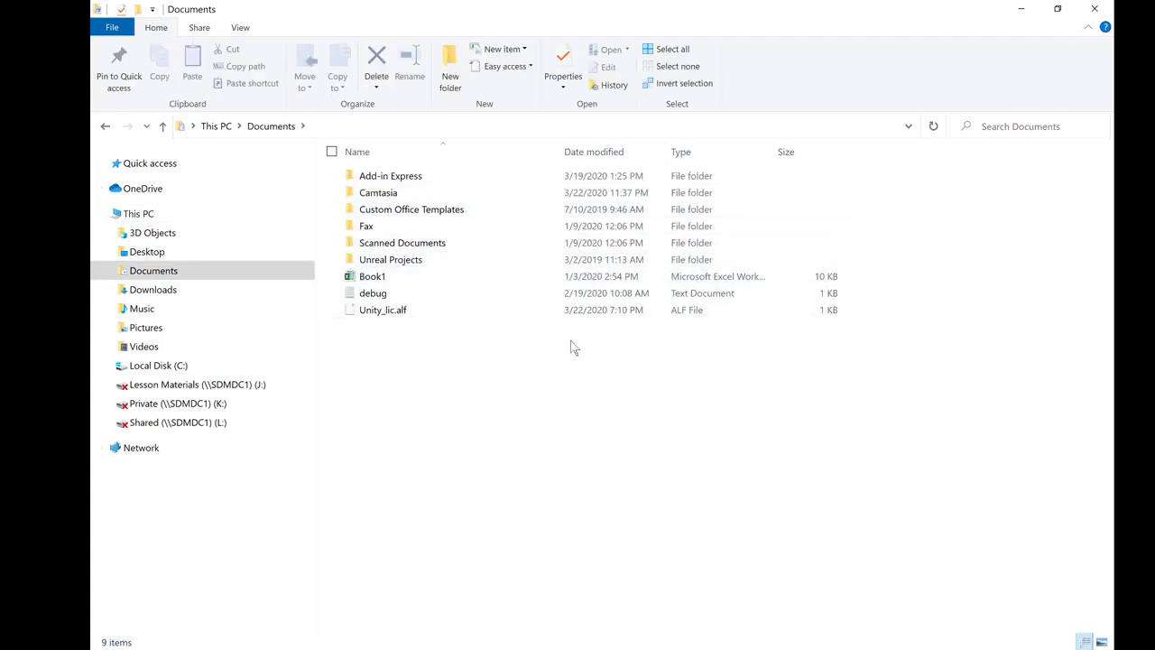
{"action": "left_click_drag", "start_coordinate": [588, 341], "coordinate": [395, 175]}
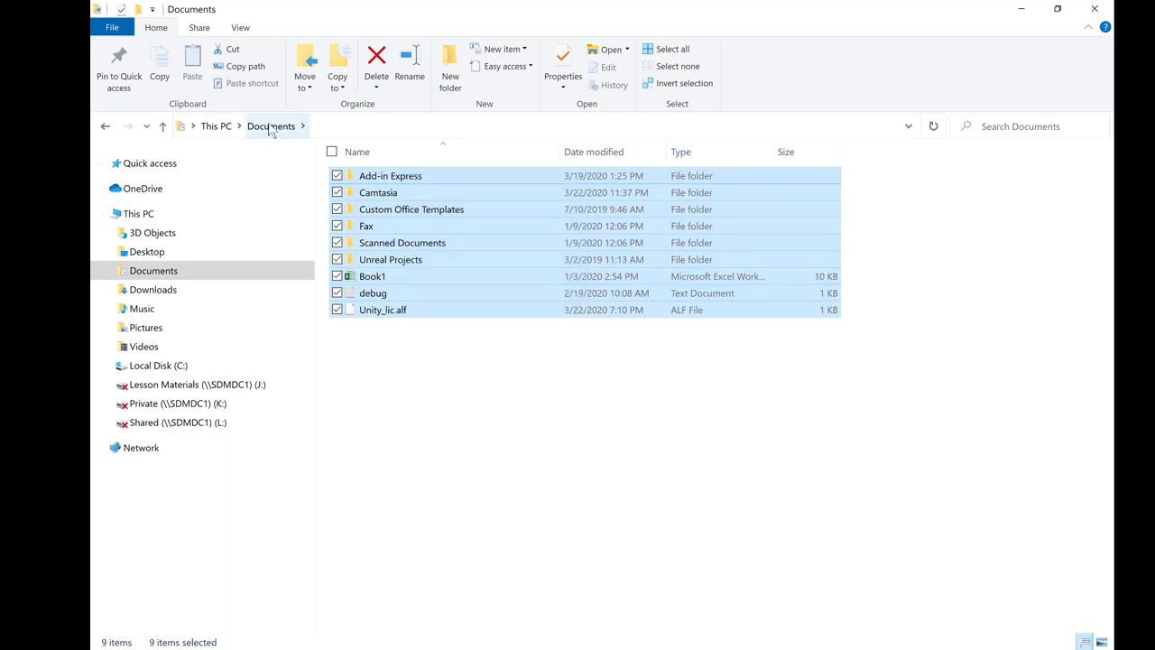
{"action": "left_click", "coordinate": [217, 126]}
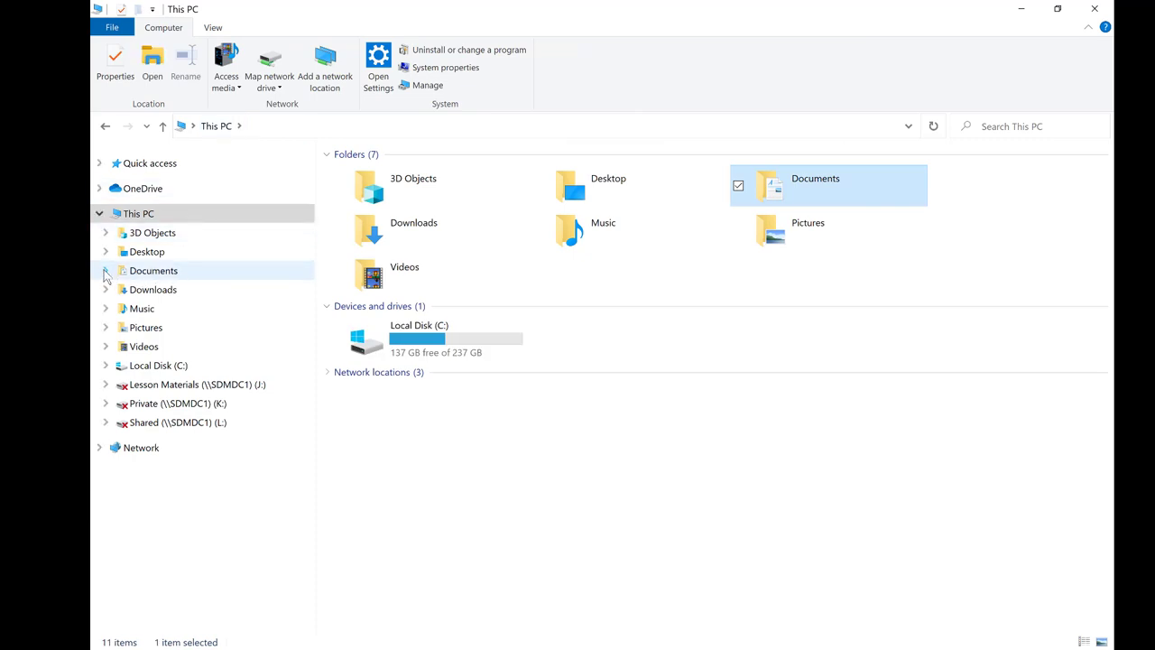
Expand Documents in the folder tree, open the folder to compare its contents, and collapse the branch again.
{"action": "left_click", "coordinate": [106, 271]}
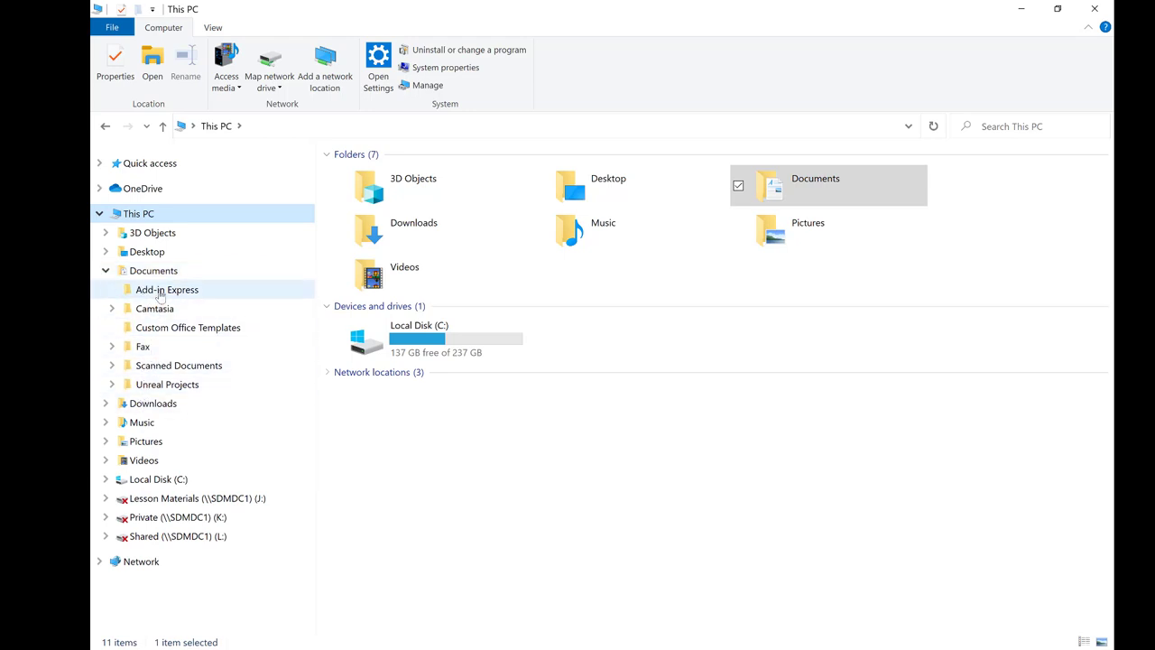
{"action": "double_click", "coordinate": [815, 181]}
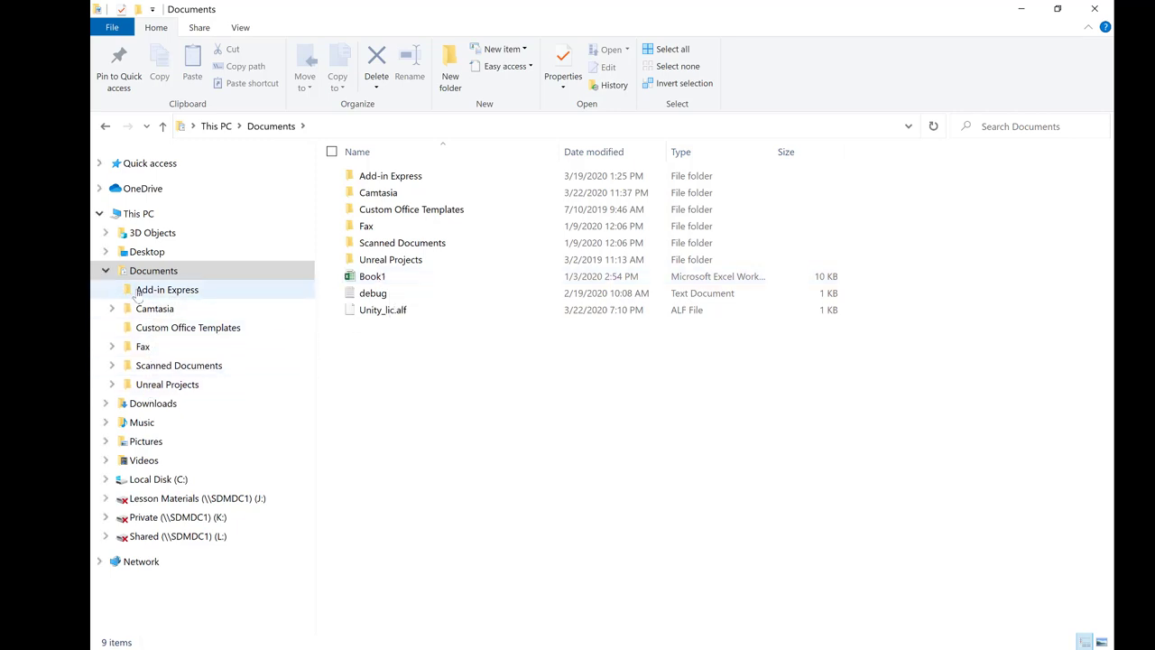
{"action": "left_click", "coordinate": [105, 270]}
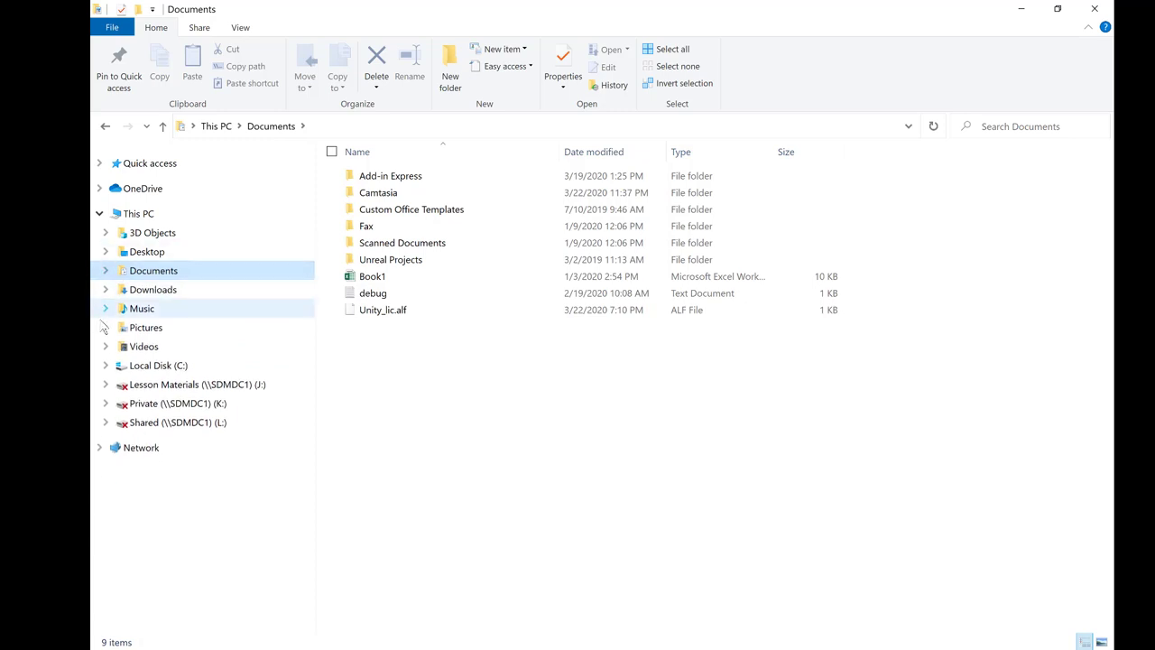
Check Music and Downloads for subfolders in the folder tree, and select all Documents items before clearing the selection.
{"action": "left_click", "coordinate": [106, 308]}
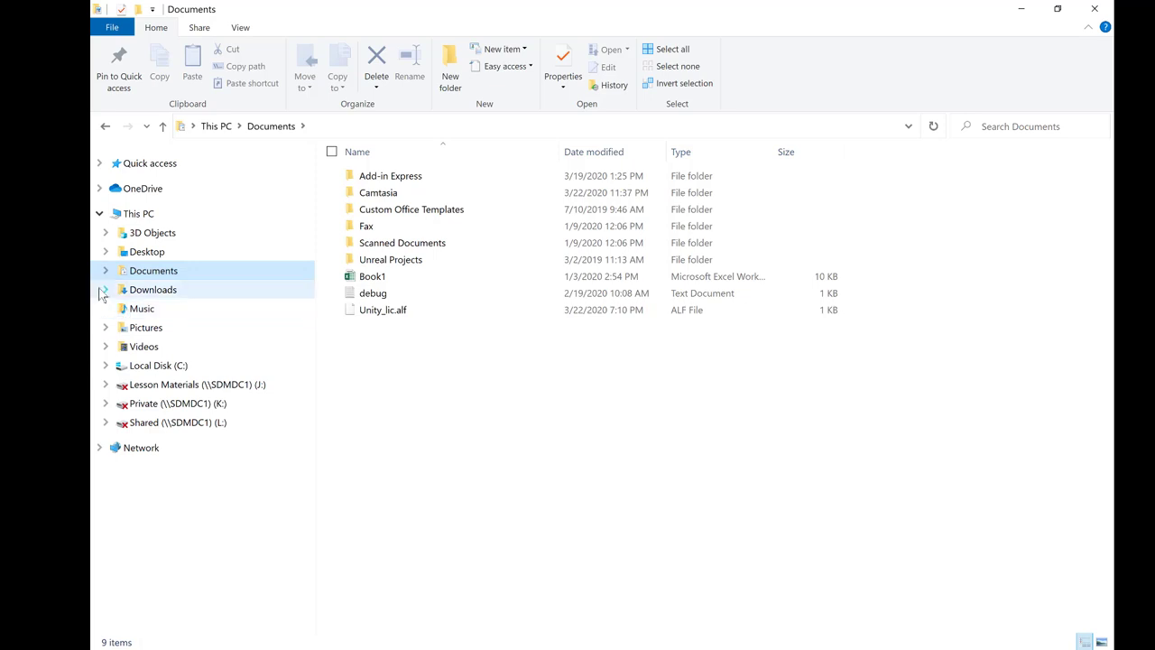
{"action": "left_click", "coordinate": [105, 290]}
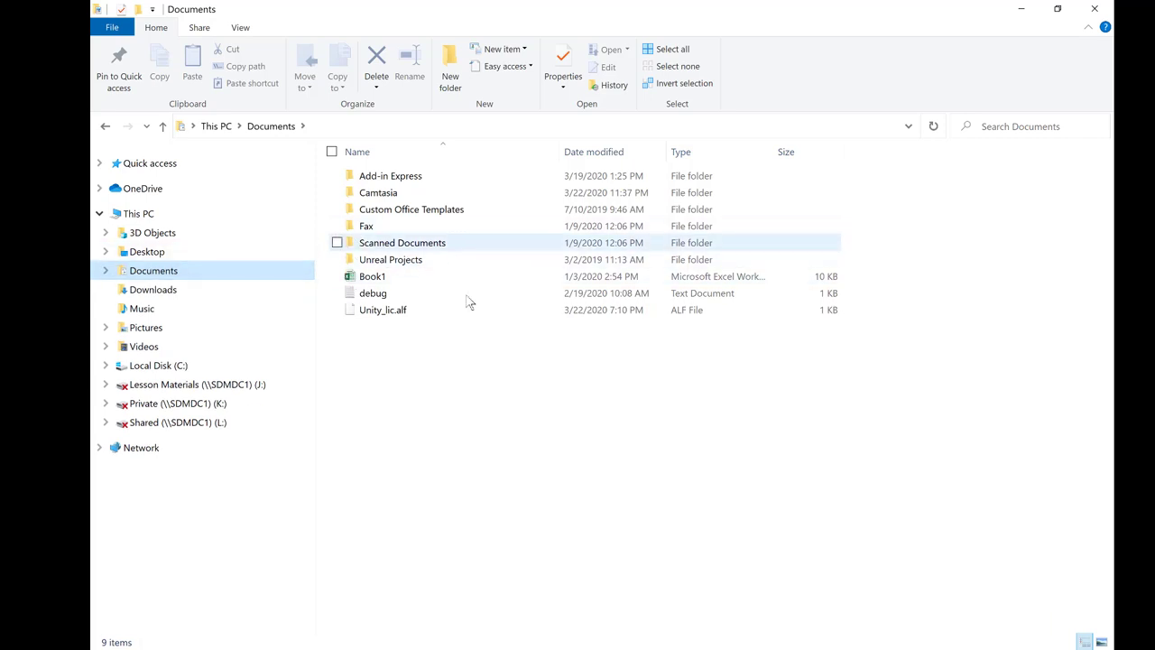
{"action": "left_click_drag", "start_coordinate": [481, 329], "coordinate": [373, 171]}
{"action": "left_click", "coordinate": [442, 390]}
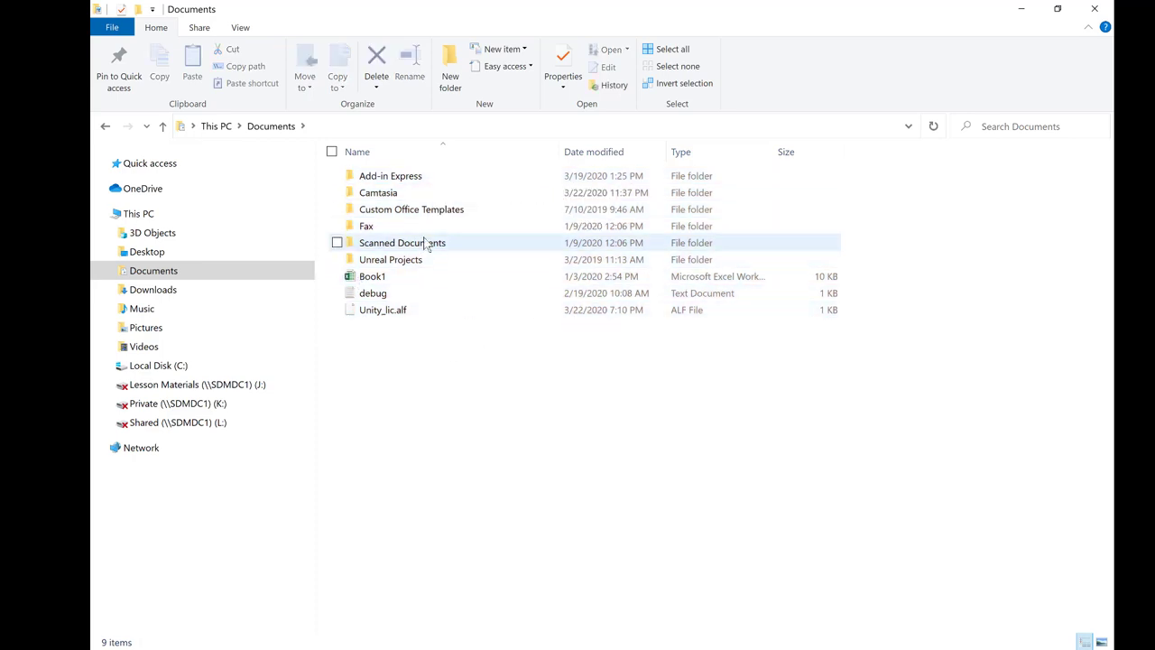
Go back from Documents to This PC and open the Documents folder again.
{"action": "left_click", "coordinate": [106, 127]}
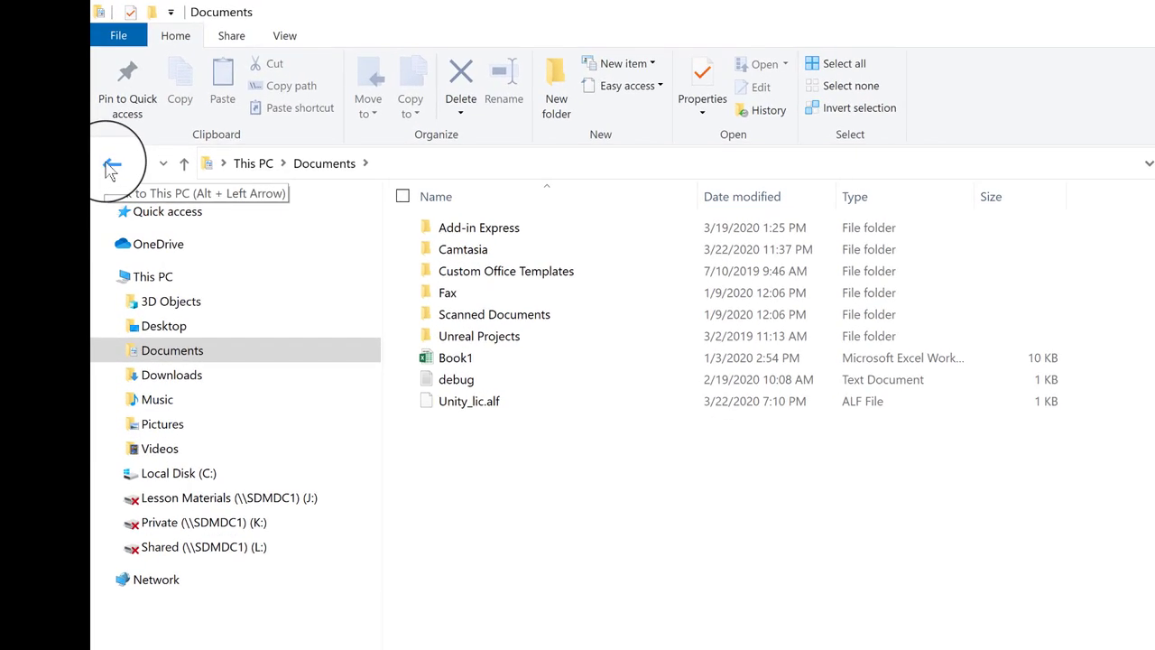
{"action": "left_click", "coordinate": [109, 168]}
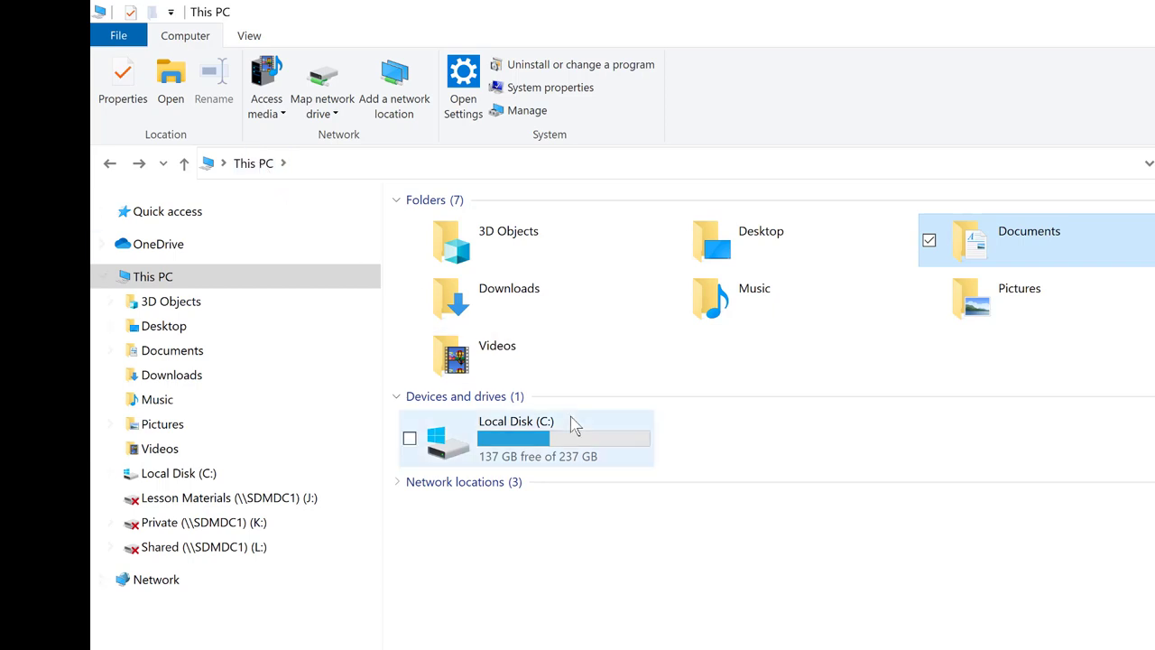
{"action": "double_click", "coordinate": [1033, 254]}
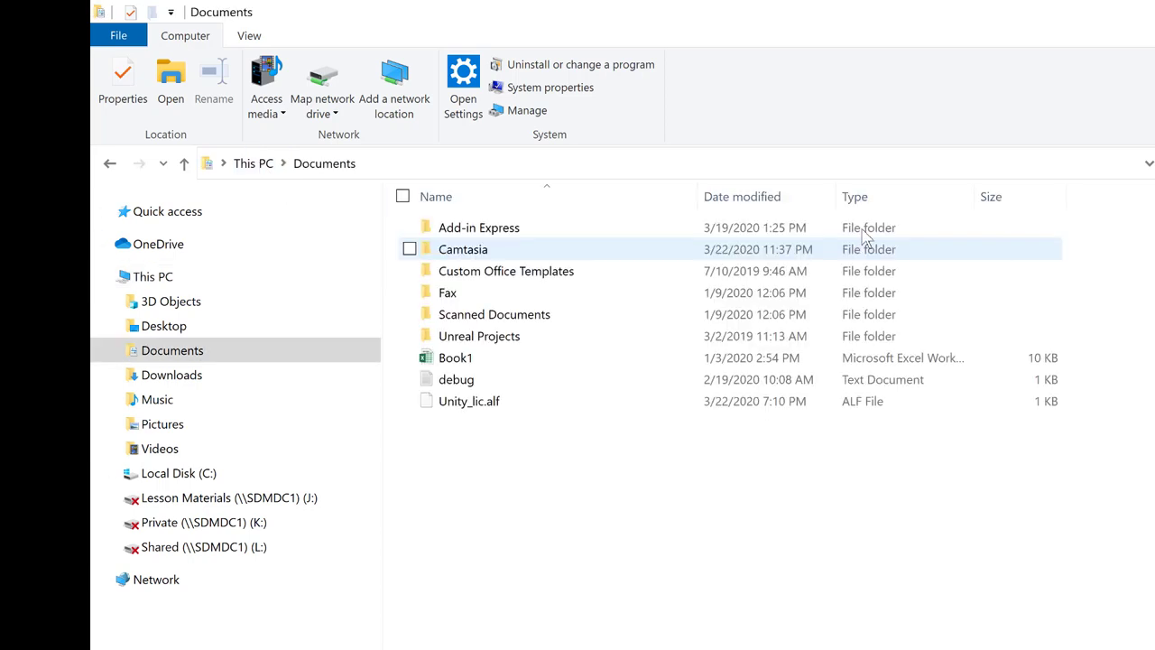
Open the Downloads folder, go back to Documents and move up one level to This PC.
{"action": "left_click", "coordinate": [197, 379]}
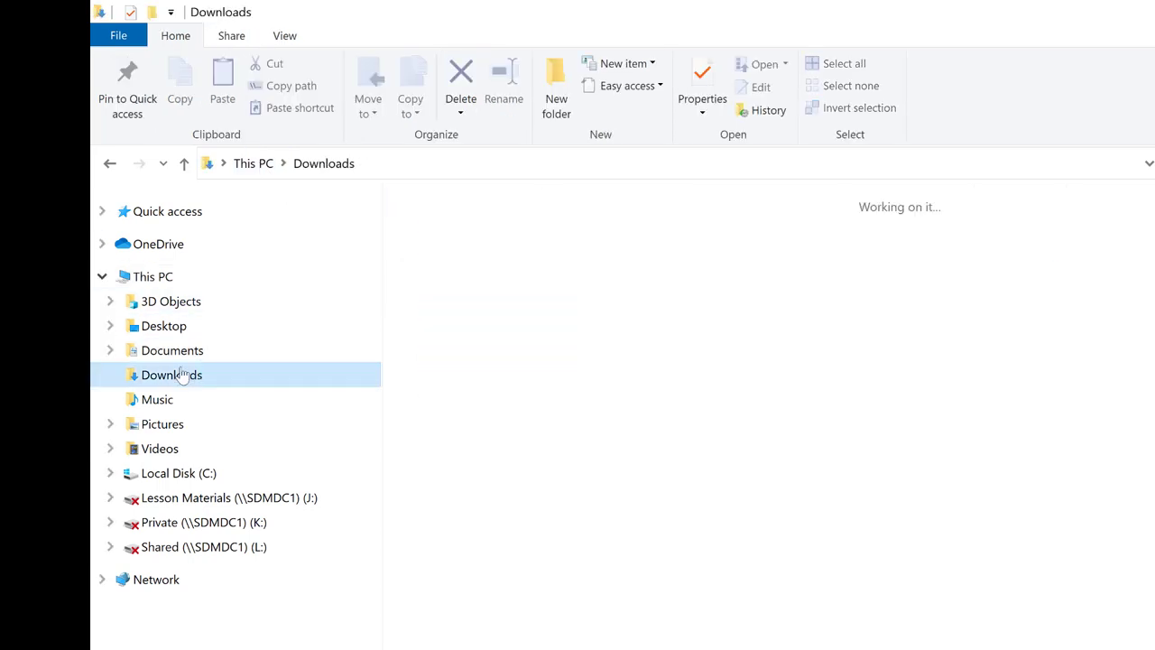
{"action": "left_click", "coordinate": [110, 164]}
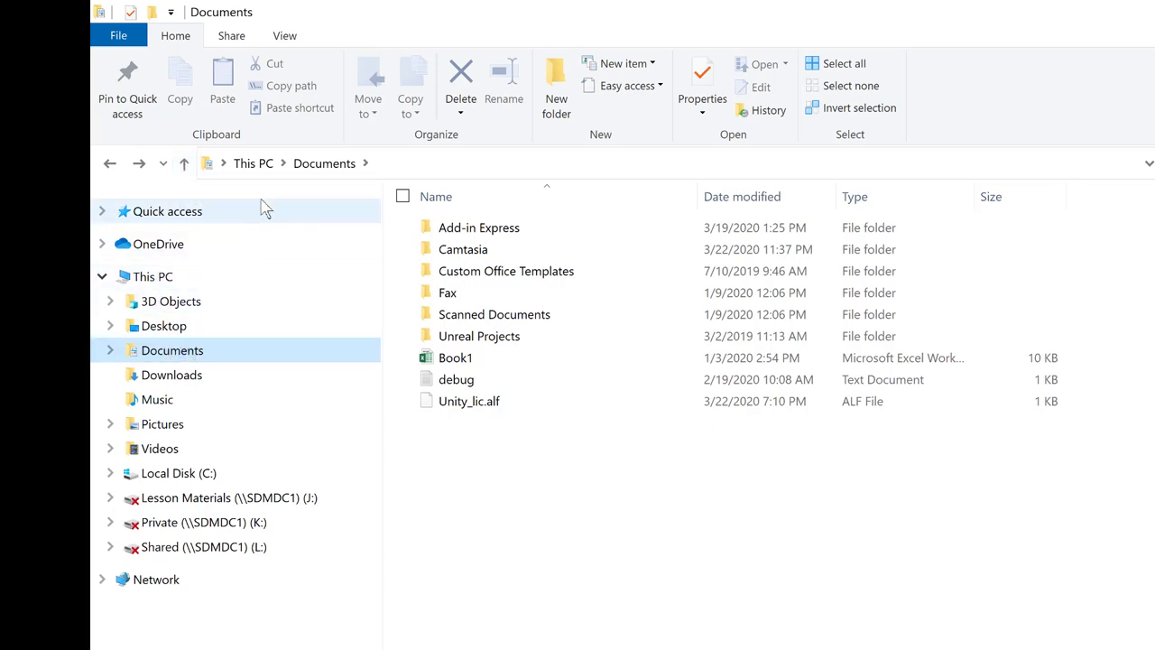
{"action": "left_click", "coordinate": [184, 163]}
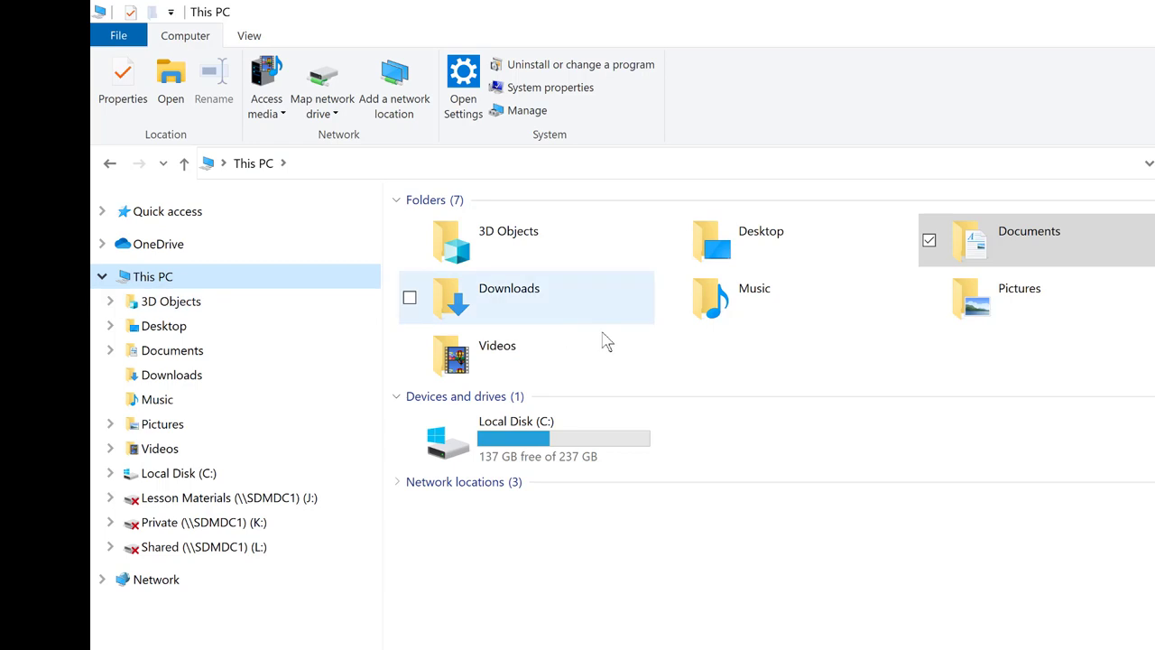
Open the Camtasia folder inside Documents and move up one level to Documents.
{"action": "left_click", "coordinate": [1013, 231]}
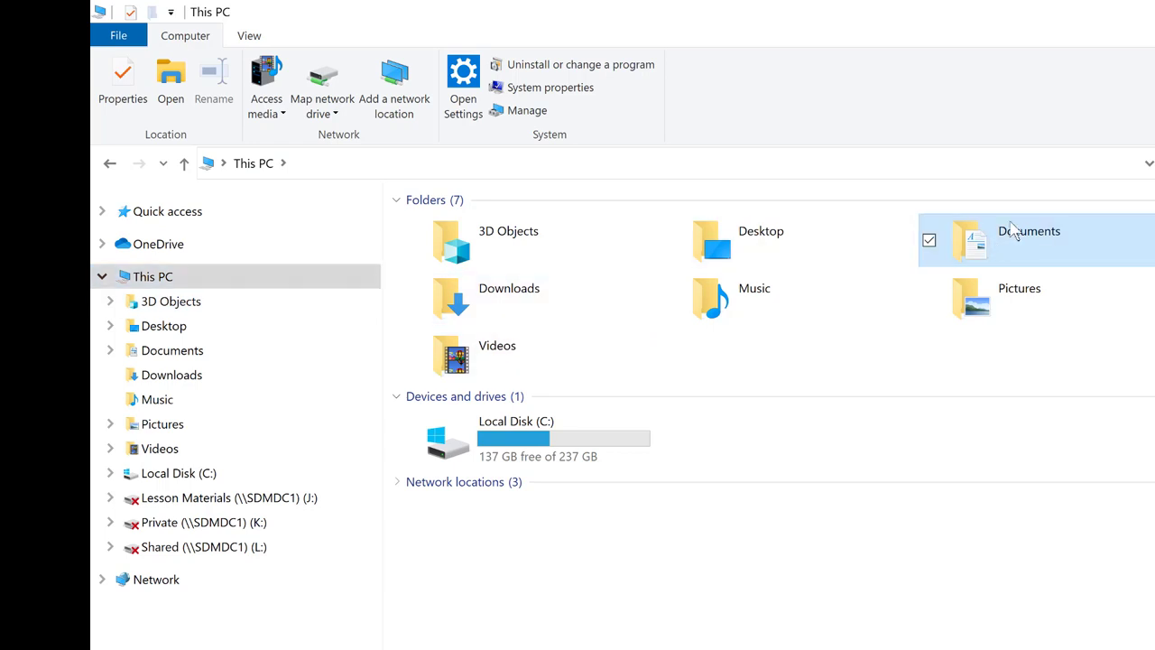
{"action": "double_click", "coordinate": [1013, 230]}
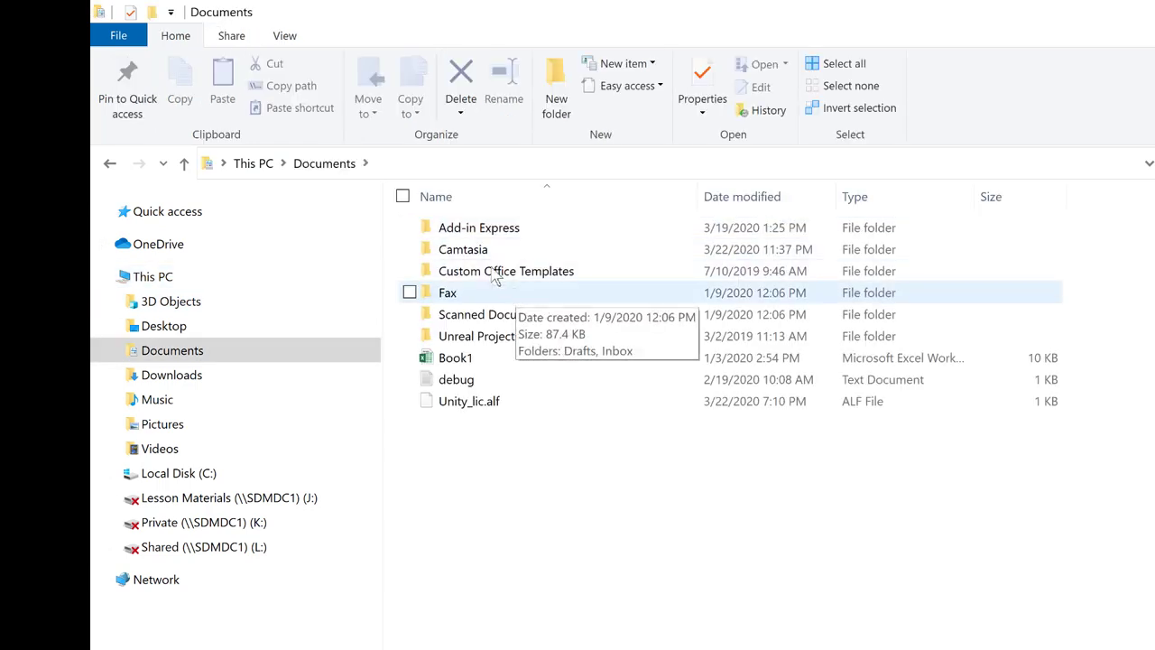
{"action": "left_click", "coordinate": [504, 251]}
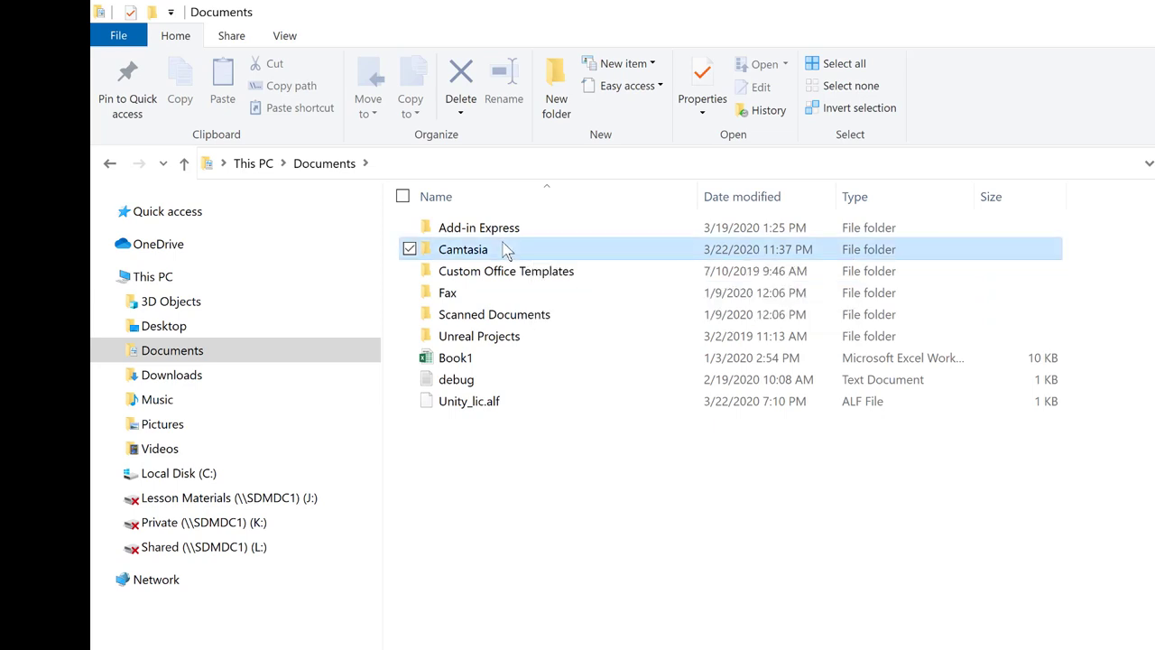
{"action": "double_click", "coordinate": [504, 250]}
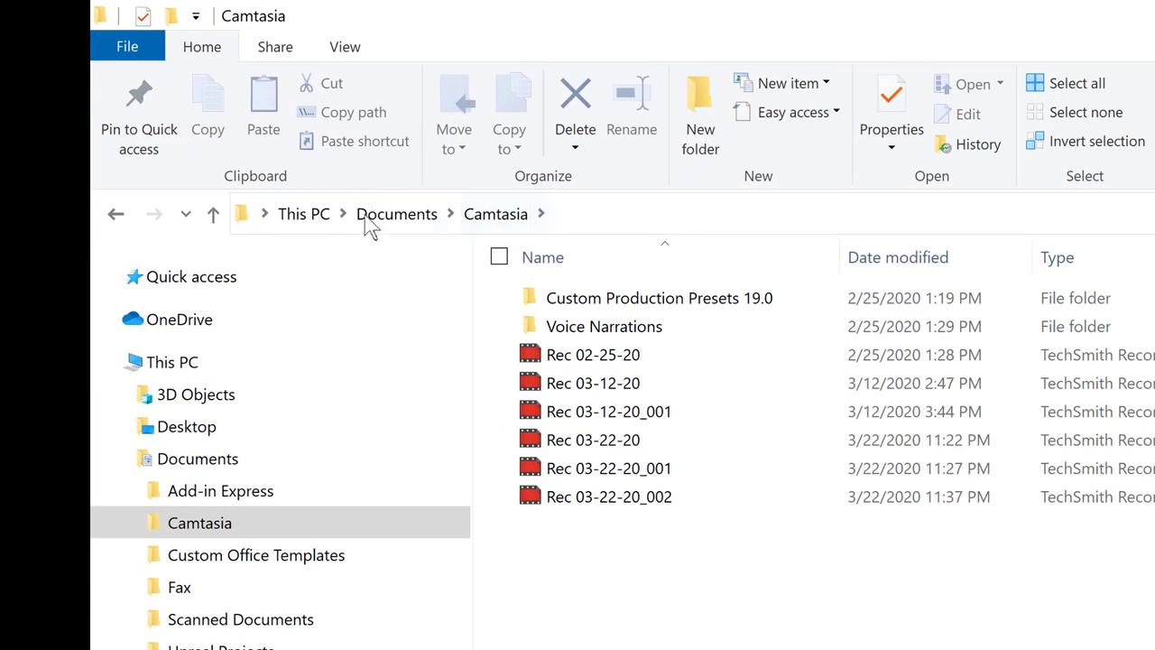
{"action": "left_click", "coordinate": [213, 221]}
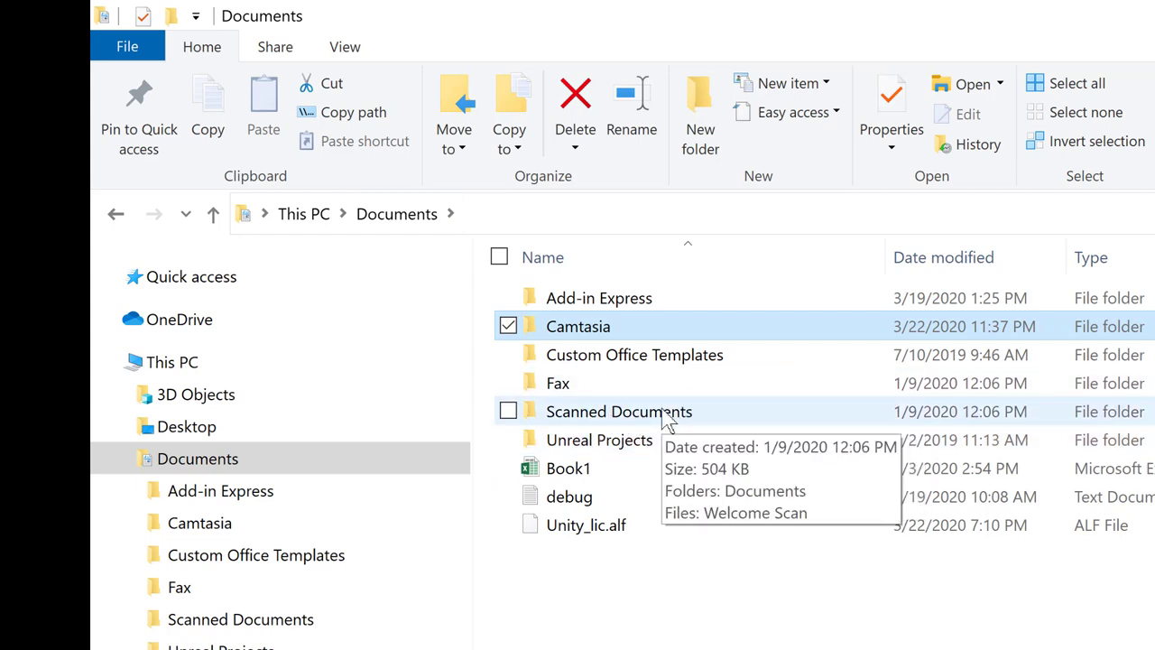
Open the Scanned Documents folder, select both of its items and show the folder's full path as editable text.
{"action": "double_click", "coordinate": [614, 417]}
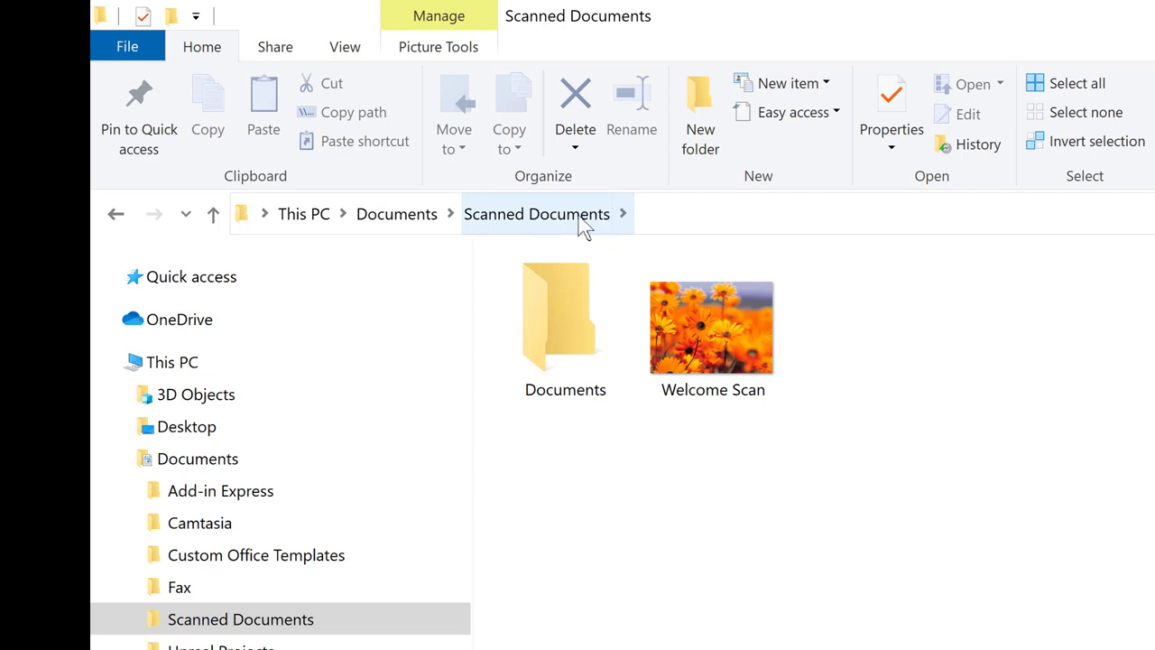
{"action": "left_click_drag", "start_coordinate": [1154, 610], "coordinate": [587, 316]}
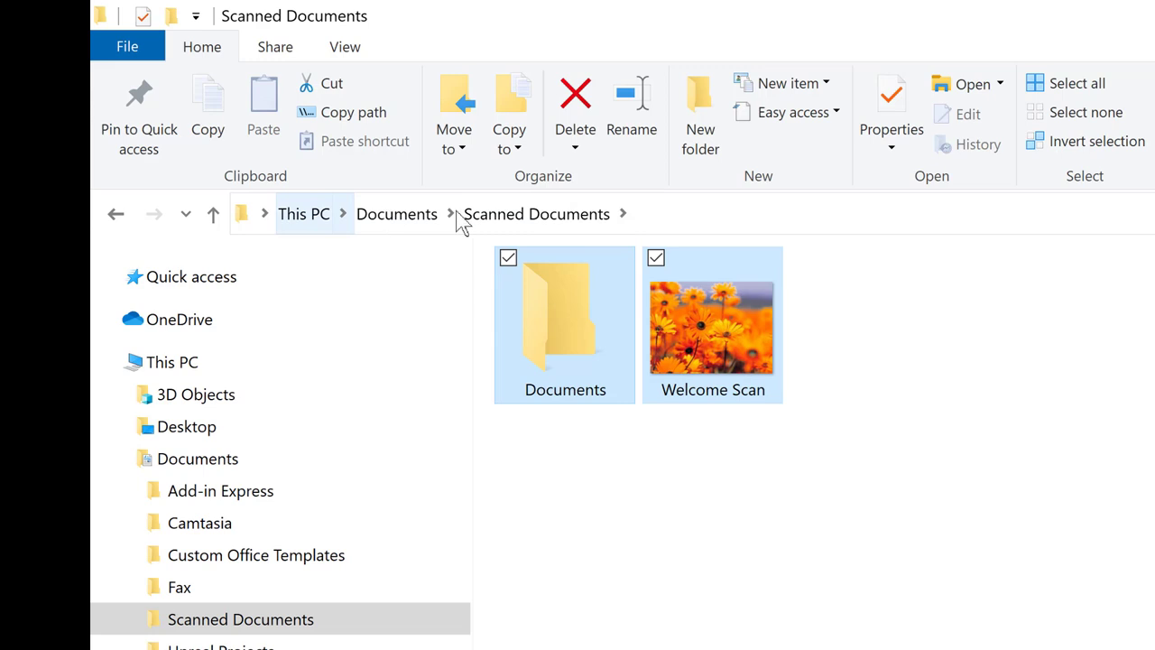
{"action": "left_click", "coordinate": [729, 216]}
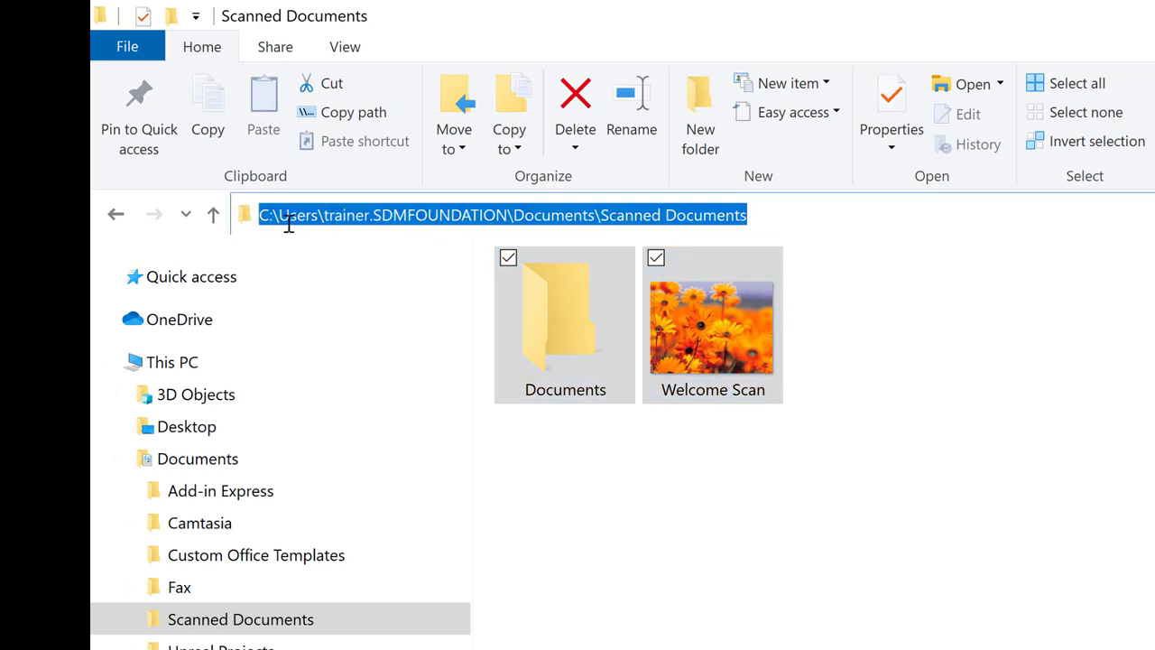
{"action": "left_click", "coordinate": [812, 219]}
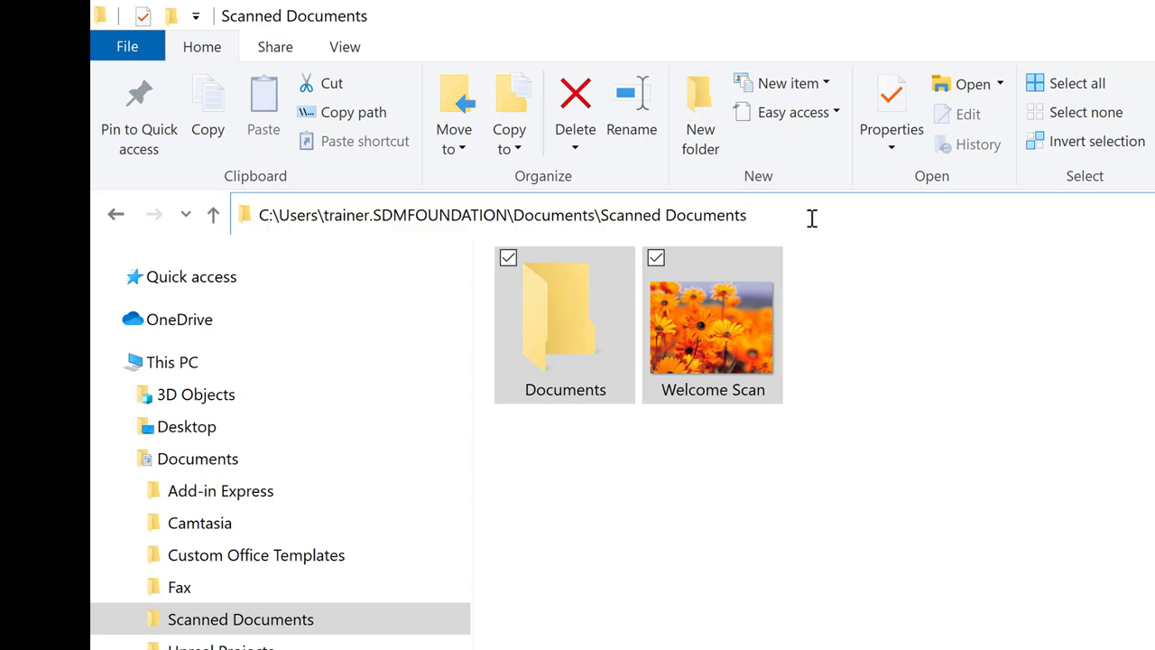
Return to This PC, select all seven folders and clear the selection.
{"action": "left_click", "coordinate": [180, 362]}
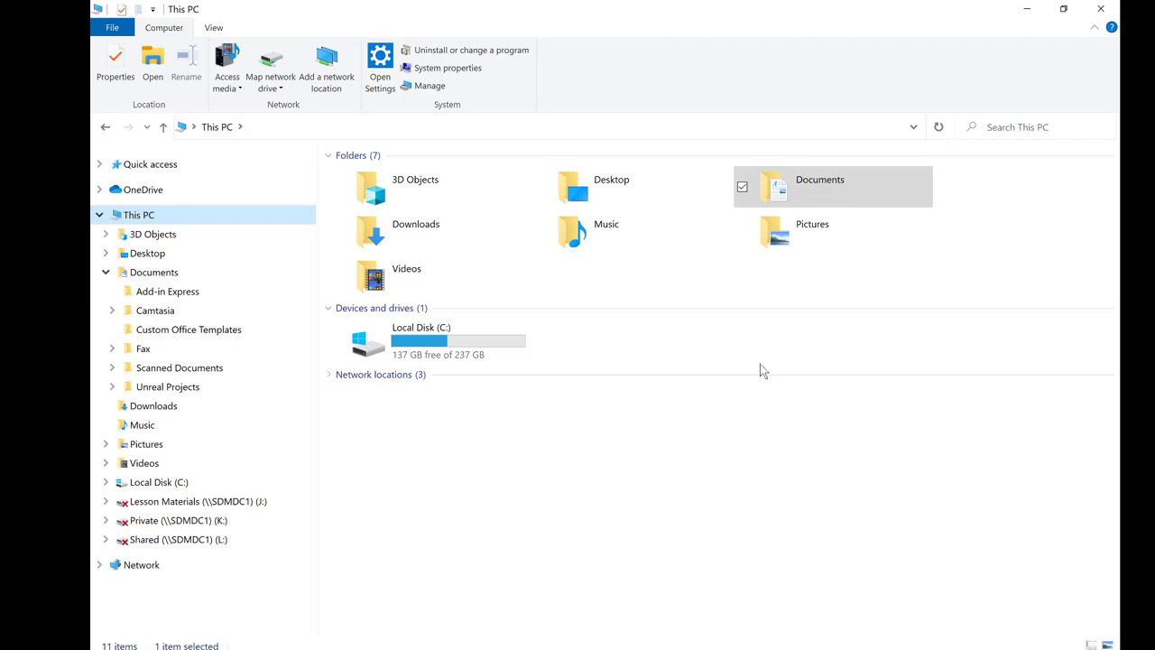
{"action": "key", "text": "Tab"}
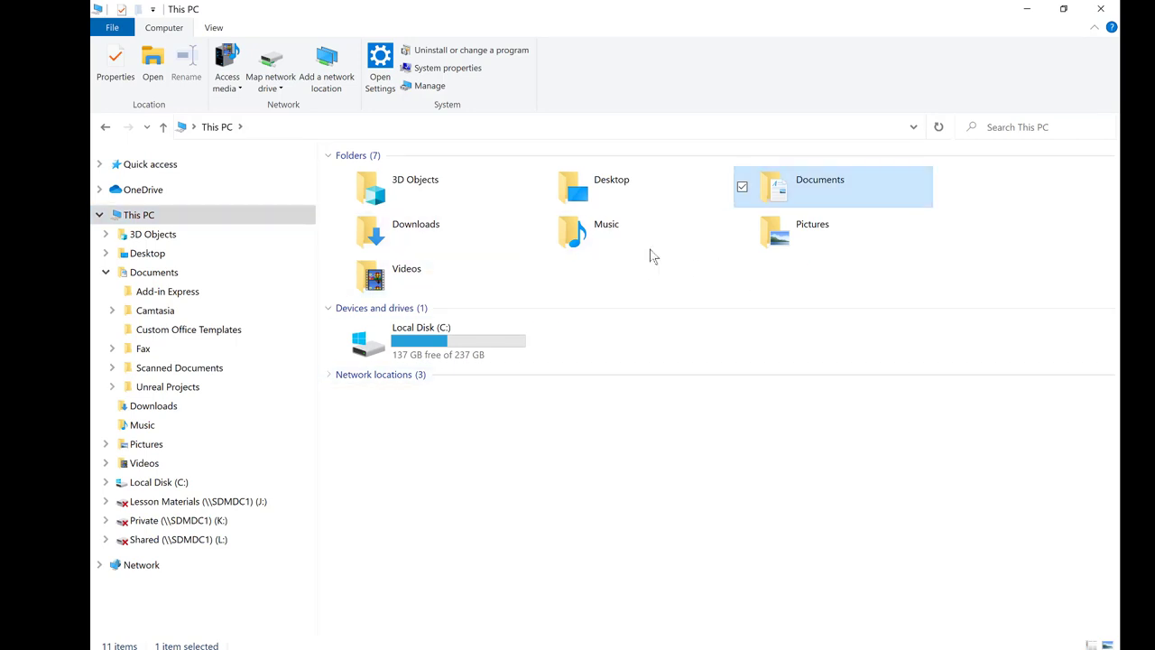
{"action": "key", "text": "ctrl+a"}
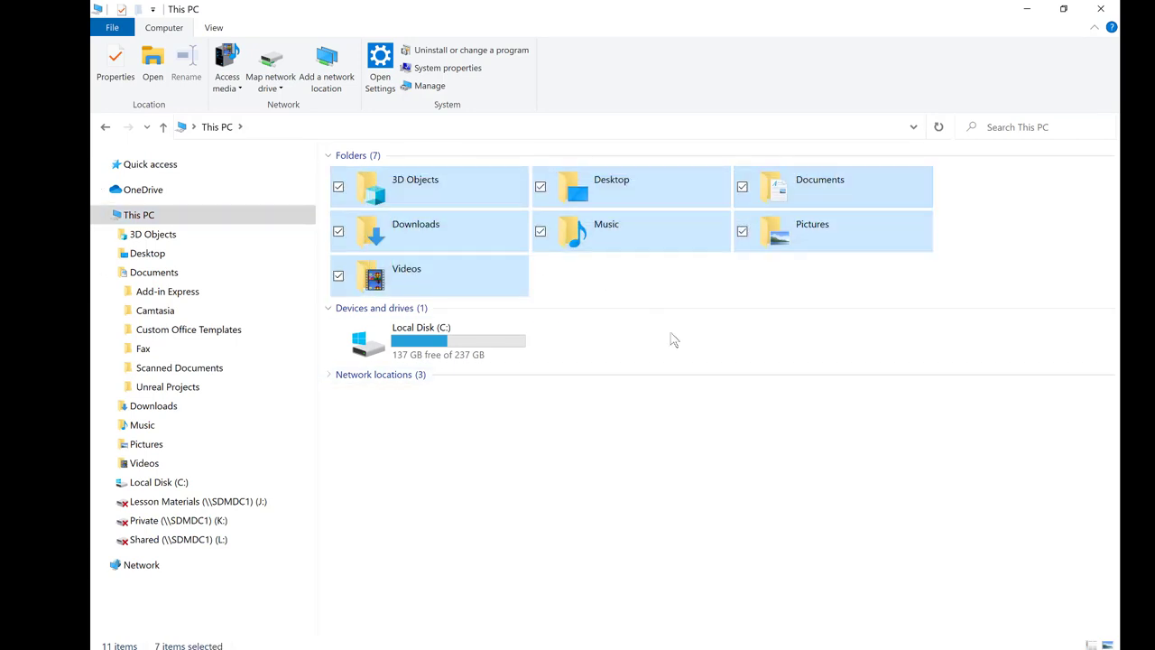
{"action": "left_click", "coordinate": [650, 281]}
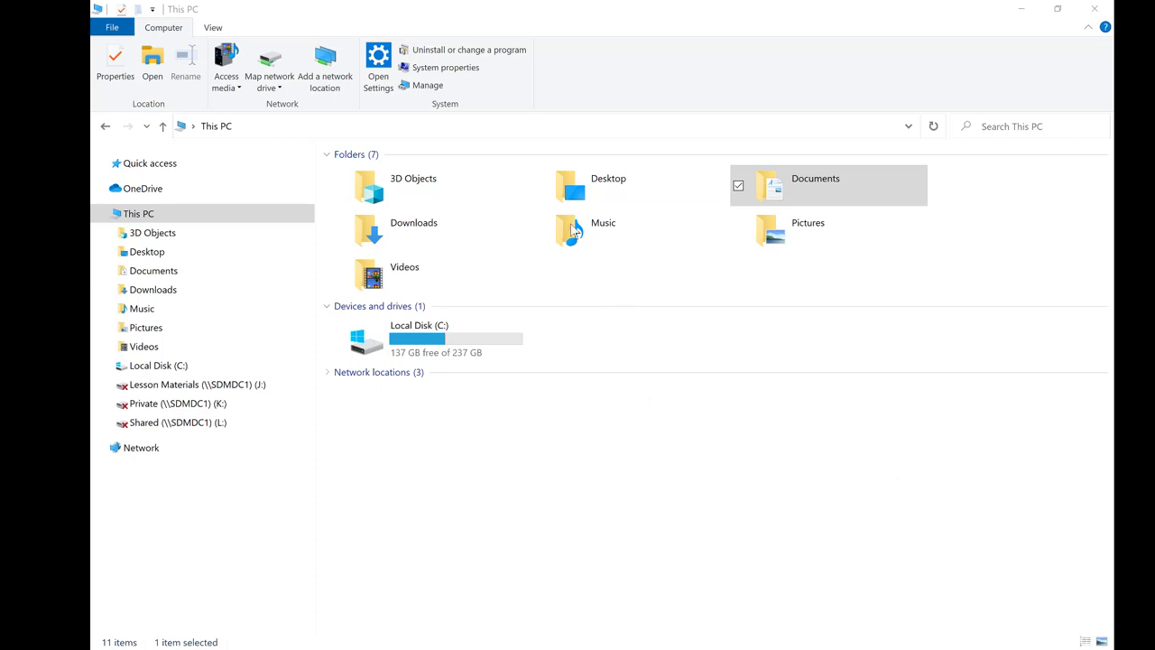
Open the Desktop folder from This PC, minimise the window to compare it with the actual desktop and restore it.
{"action": "left_click", "coordinate": [613, 194]}
{"action": "double_click", "coordinate": [614, 194]}
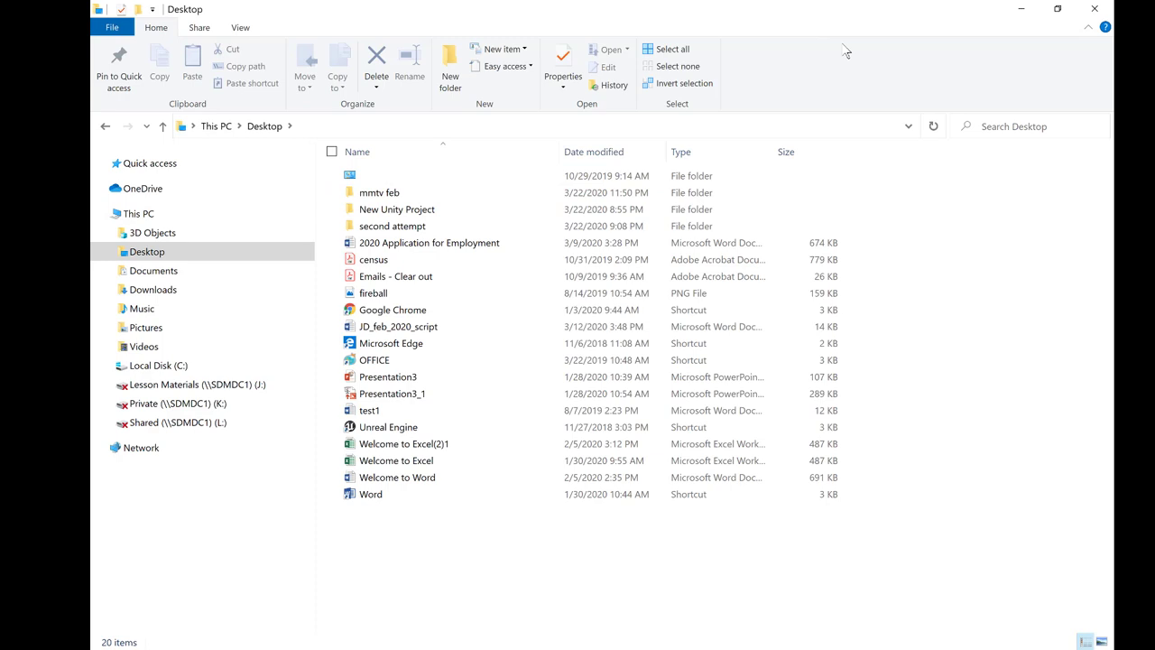
{"action": "left_click", "coordinate": [1025, 15]}
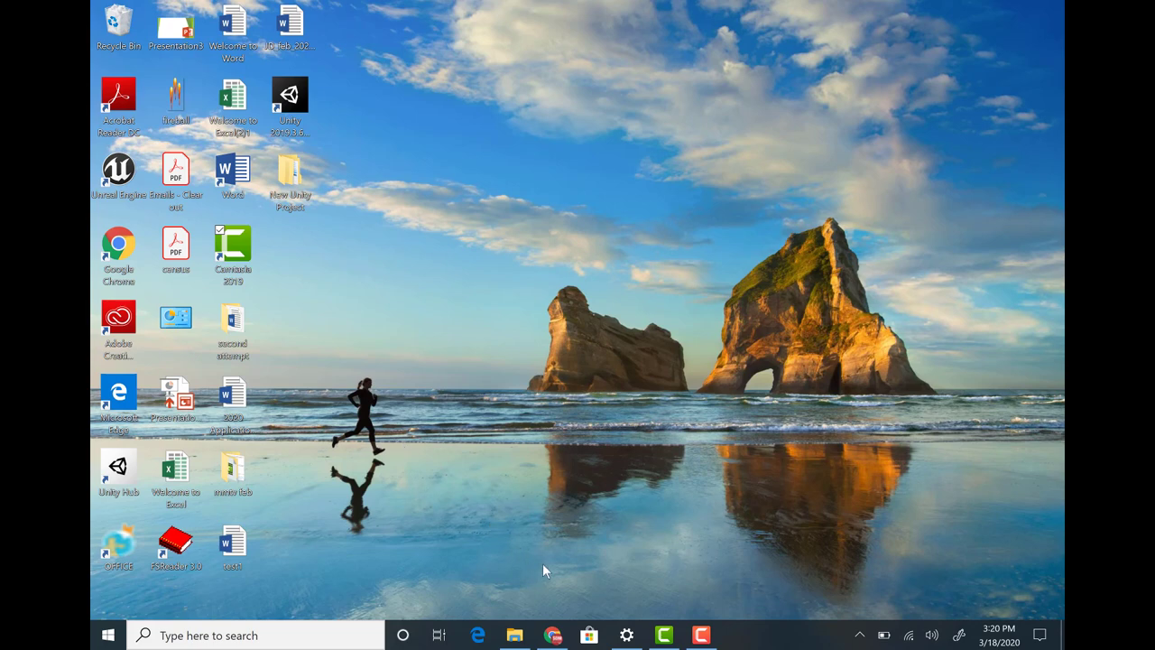
{"action": "left_click", "coordinate": [513, 636]}
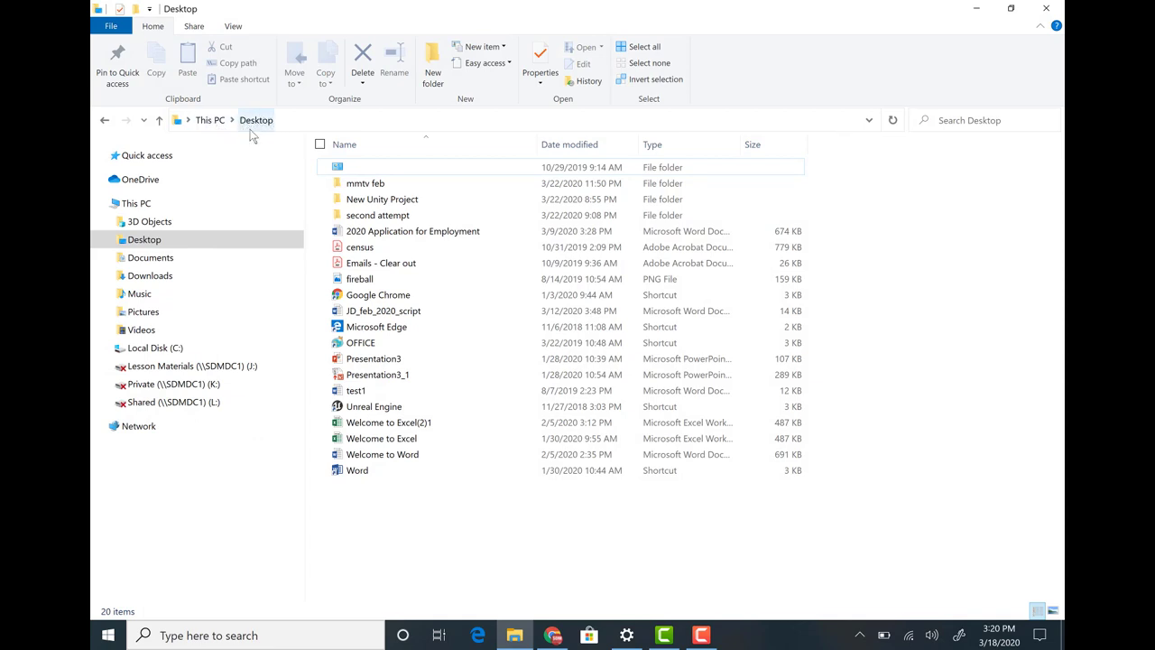
Create a text document named "file explorer practice" in the Desktop folder and minimise the window to view it on the desktop.
{"action": "right_click", "coordinate": [417, 546]}
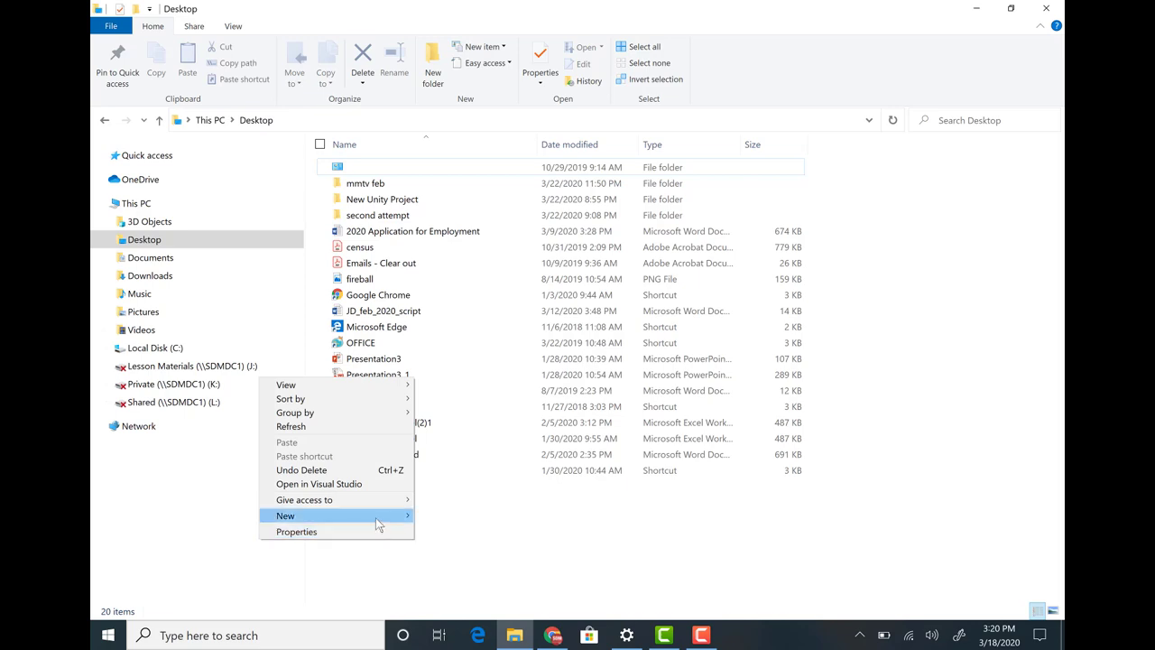
{"action": "mouse_move", "coordinate": [378, 524]}
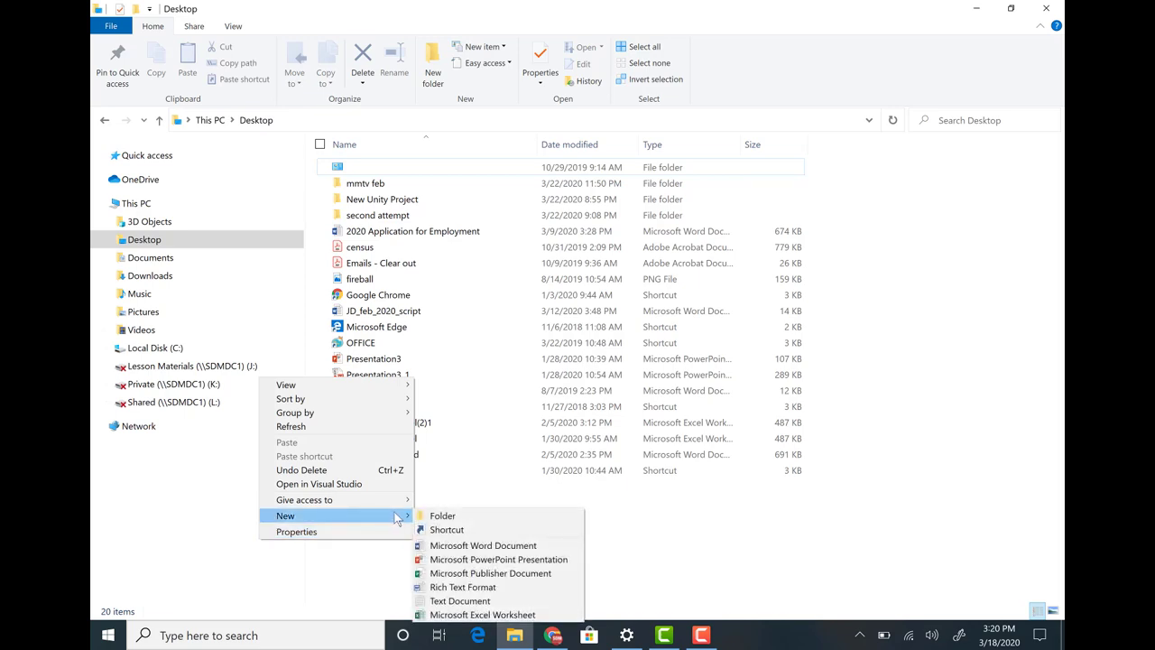
{"action": "left_click", "coordinate": [460, 601]}
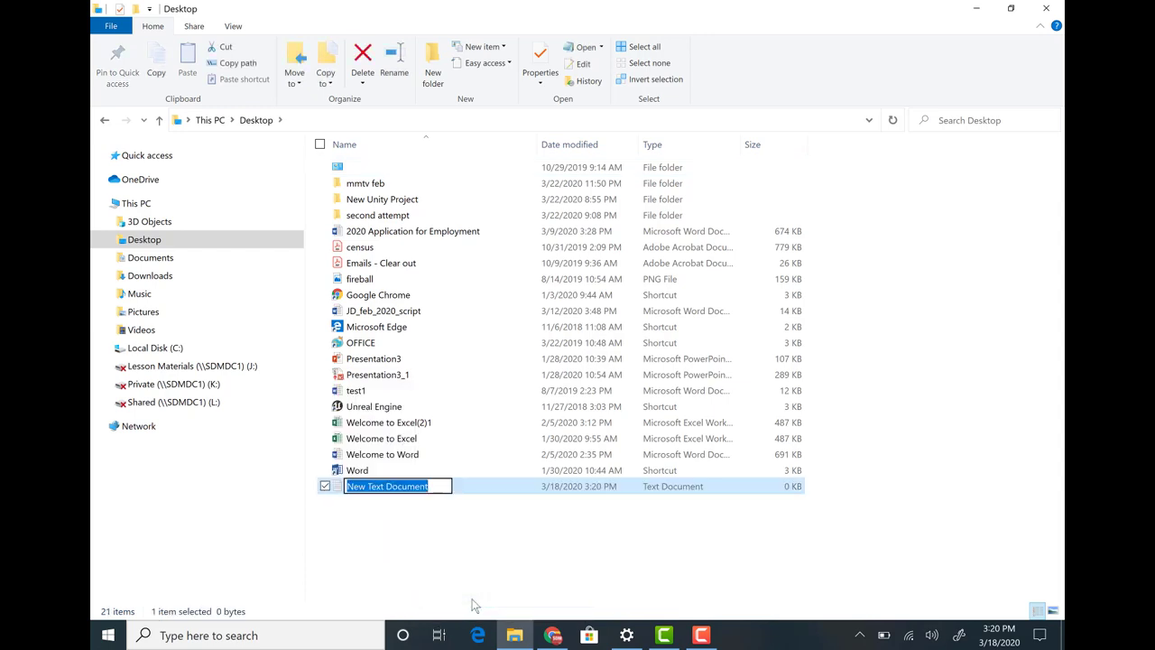
{"action": "type", "text": "fil"}
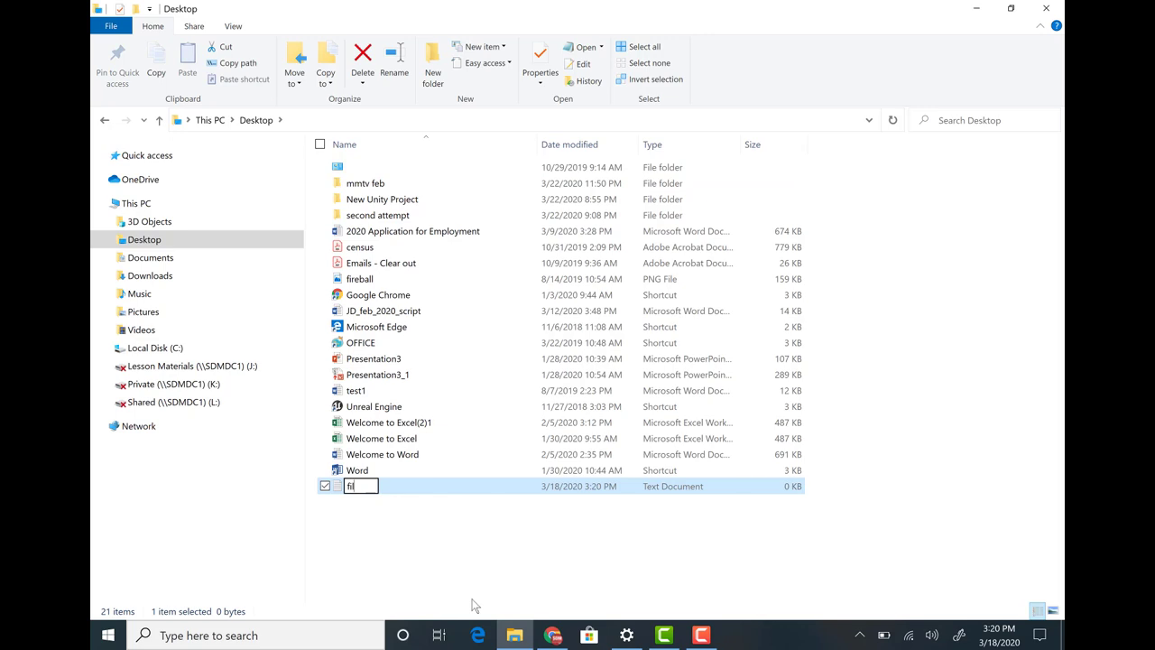
{"action": "type", "text": "e explorer"}
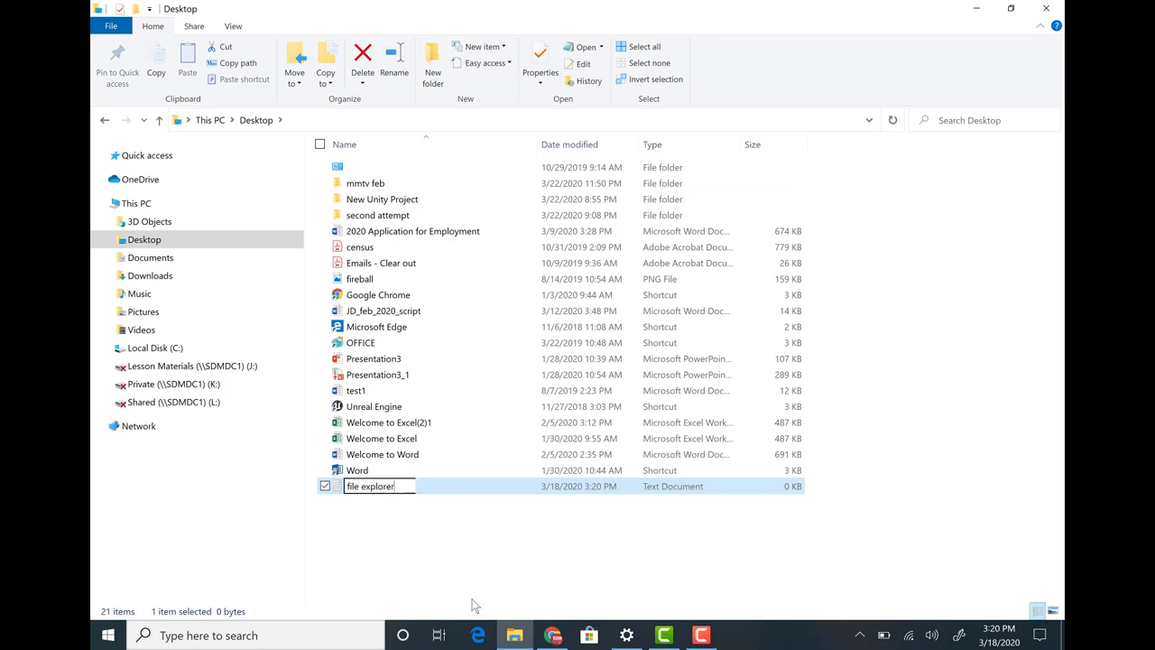
{"action": "type", "text": " practice"}
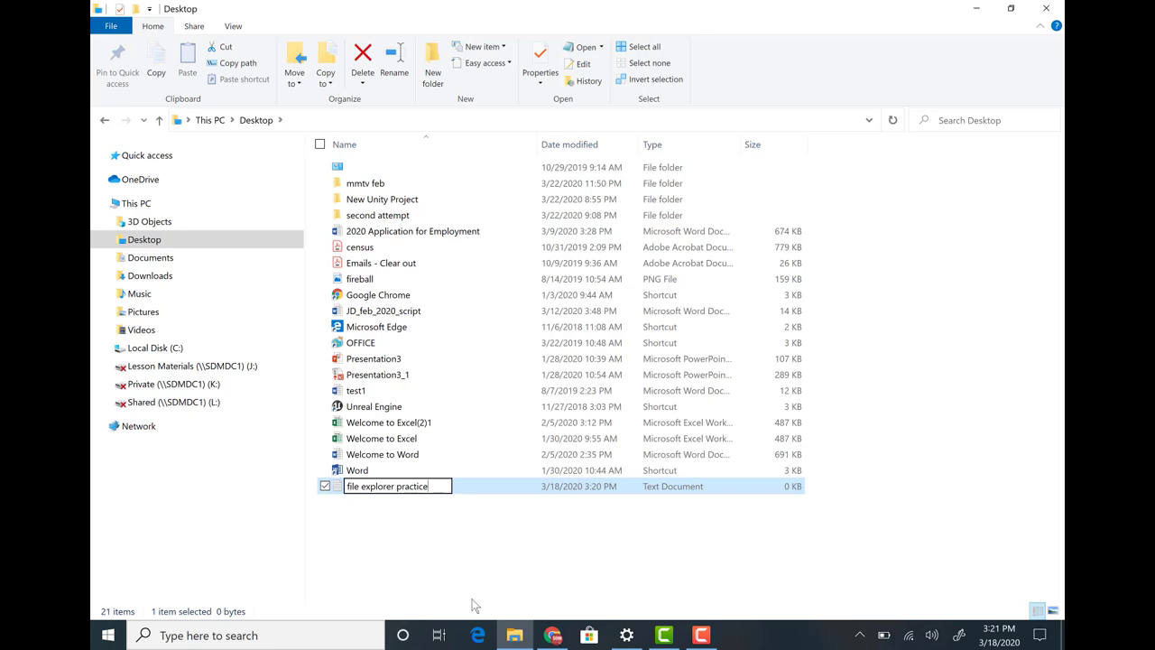
{"action": "key", "text": "Return"}
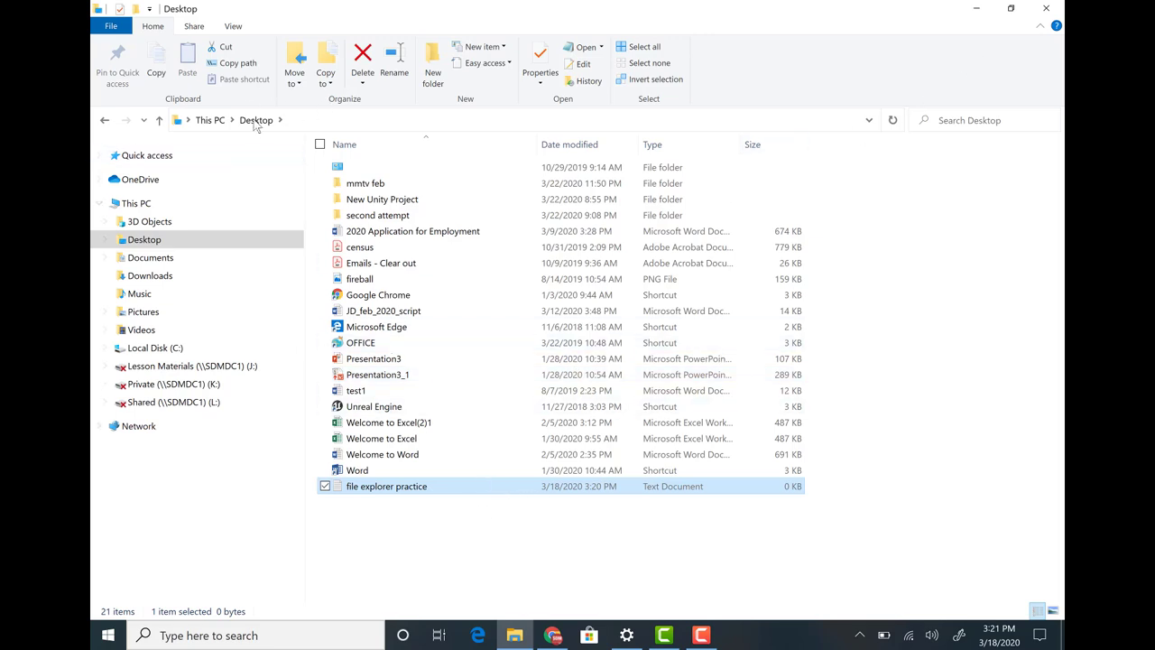
{"action": "left_click", "coordinate": [975, 11]}
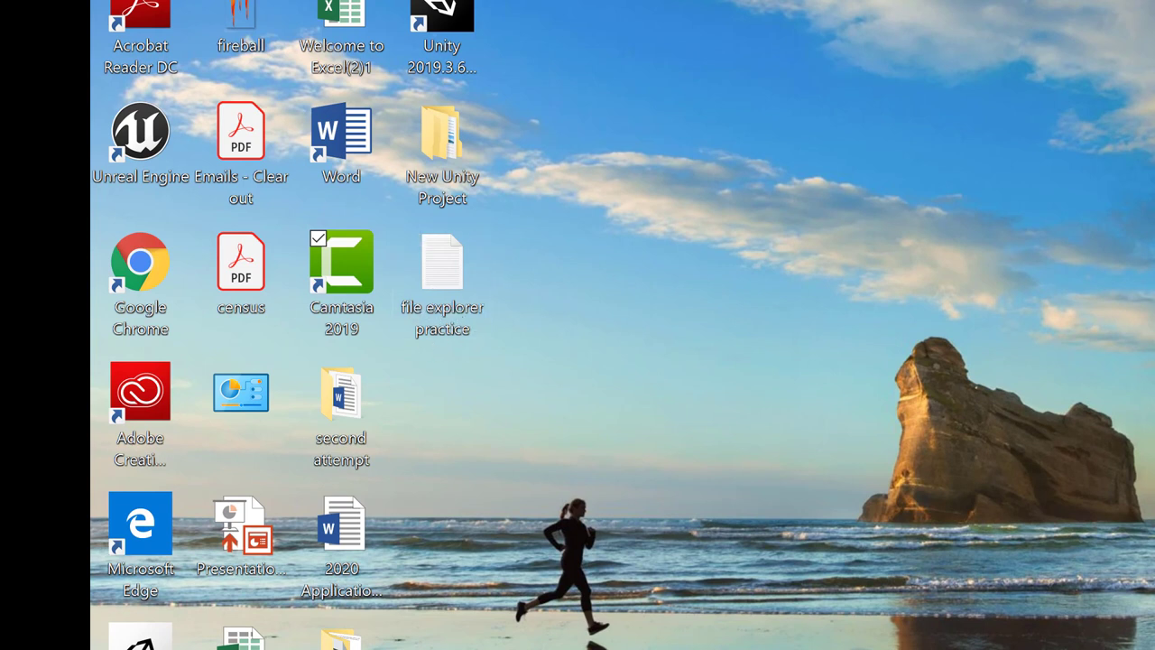
Restore the Desktop folder window and create a new folder there named "practice folder".
{"action": "left_click", "coordinate": [514, 635]}
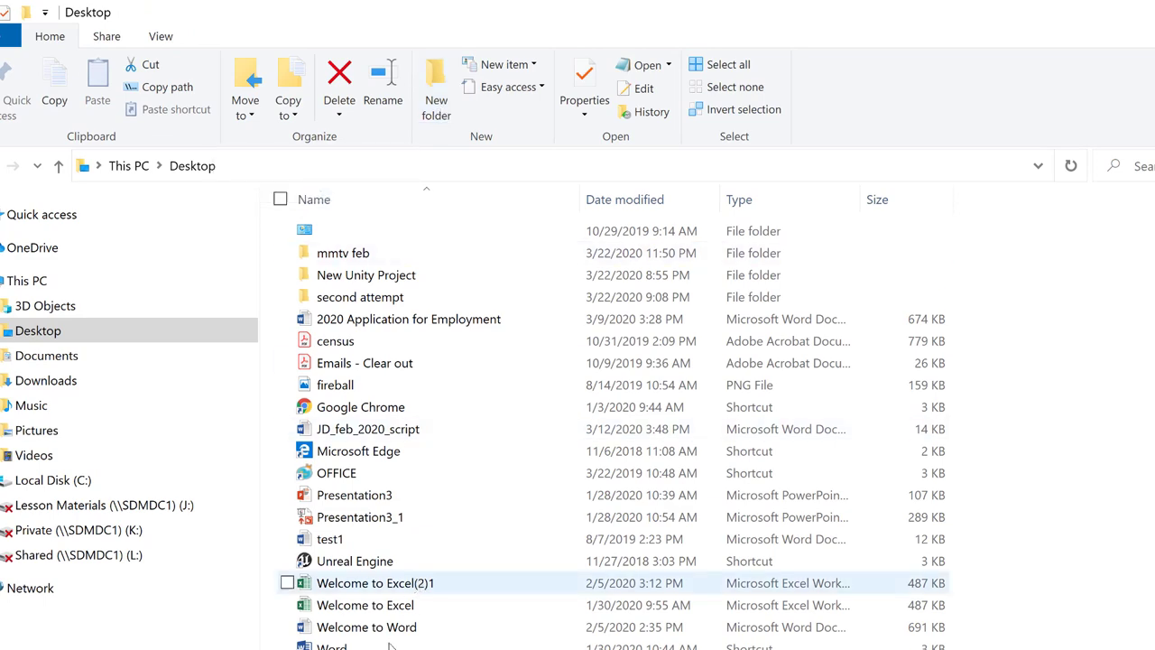
{"action": "right_click", "coordinate": [404, 523]}
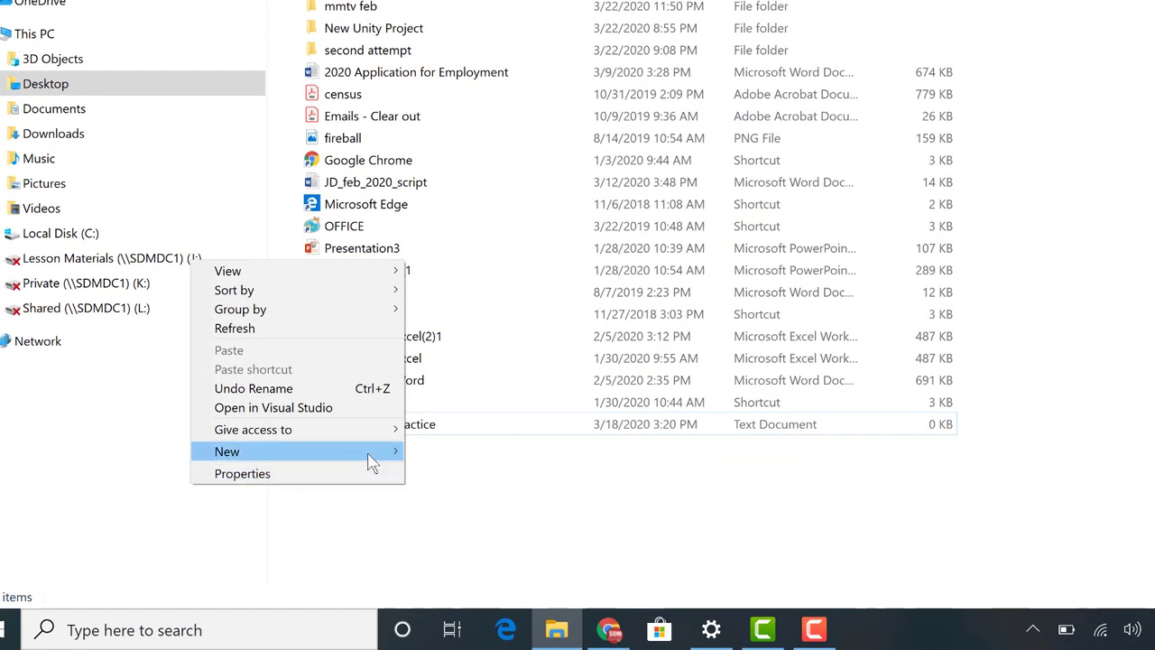
{"action": "mouse_move", "coordinate": [373, 462]}
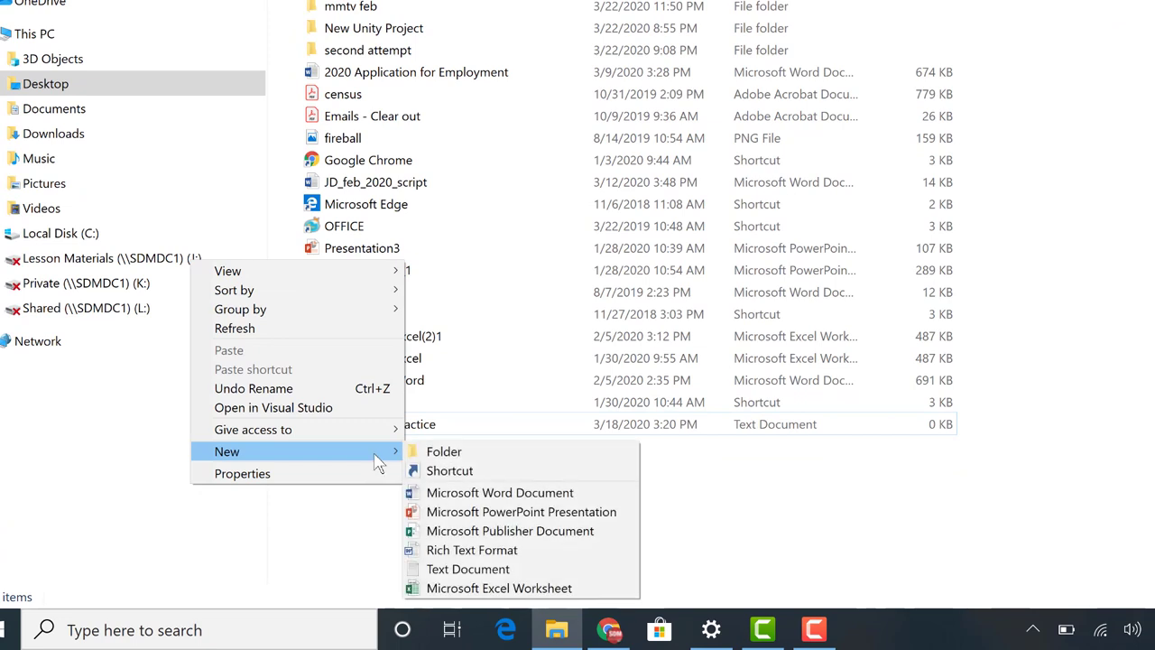
{"action": "left_click", "coordinate": [447, 455]}
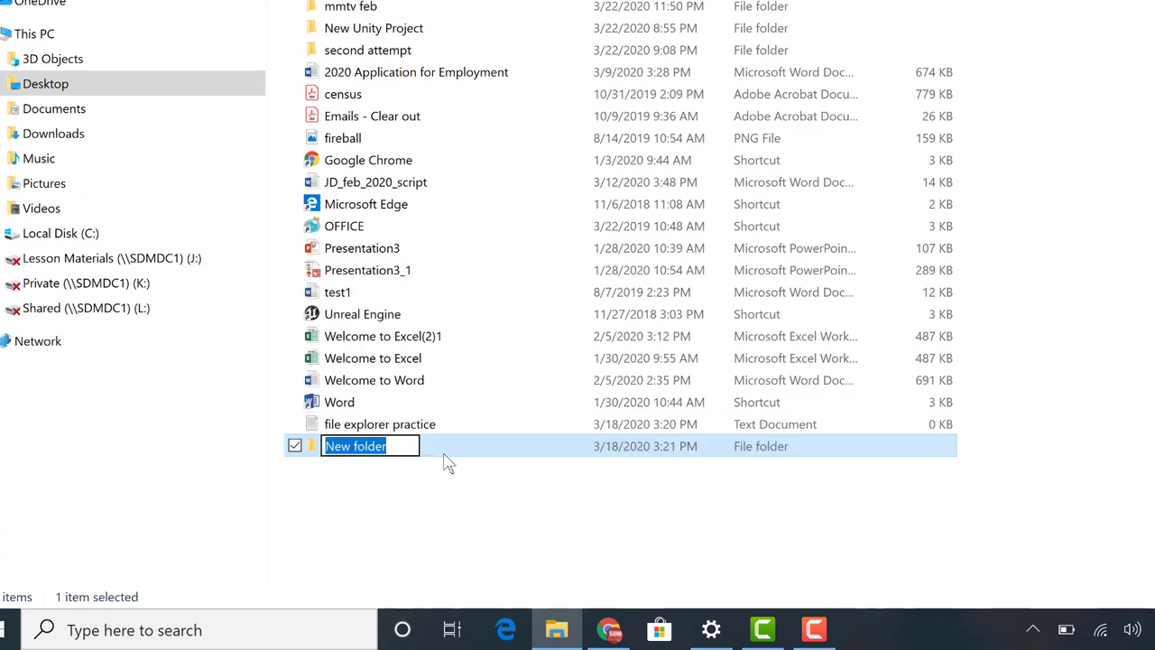
{"action": "type", "text": "pra"}
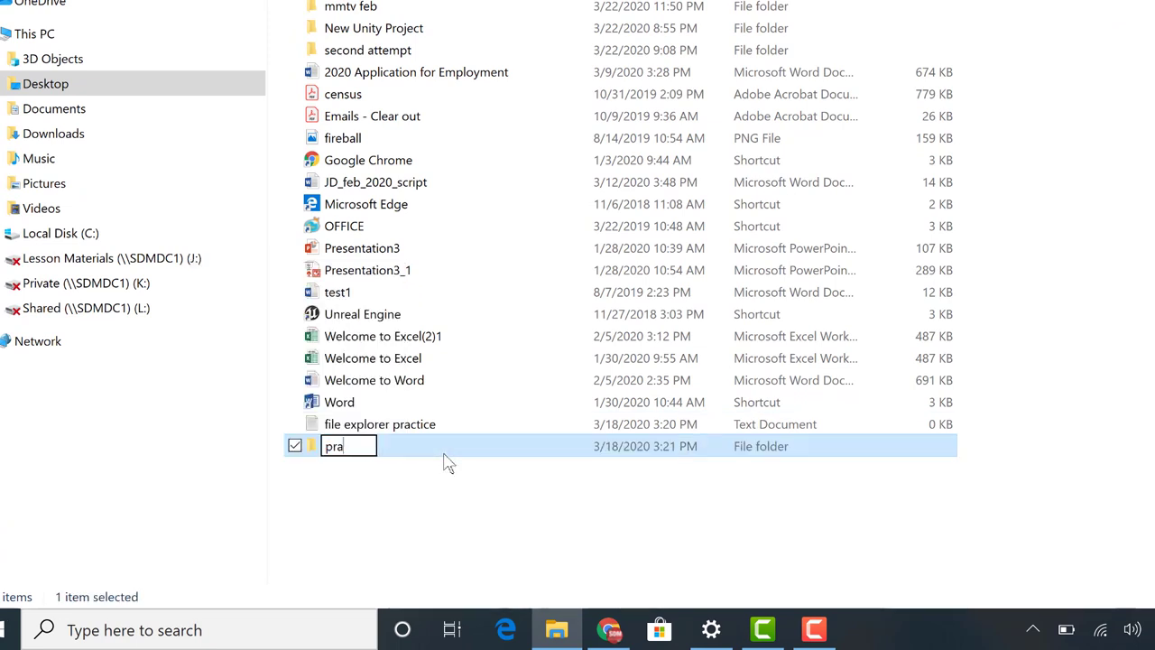
{"action": "type", "text": "ctice "}
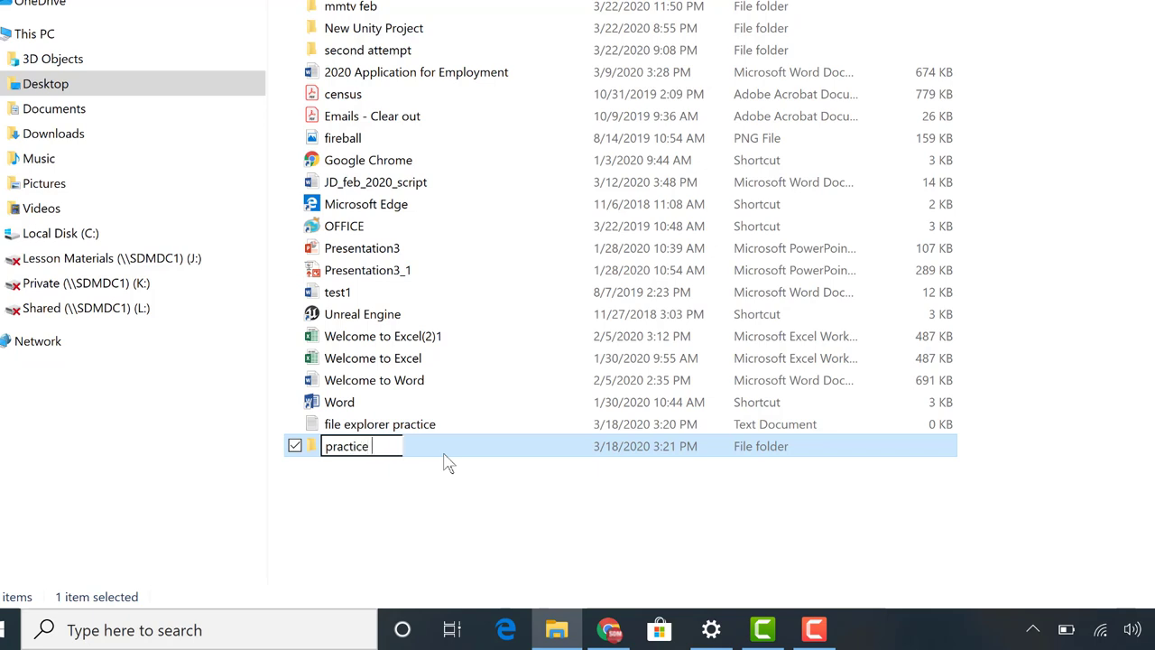
{"action": "type", "text": "folde"}
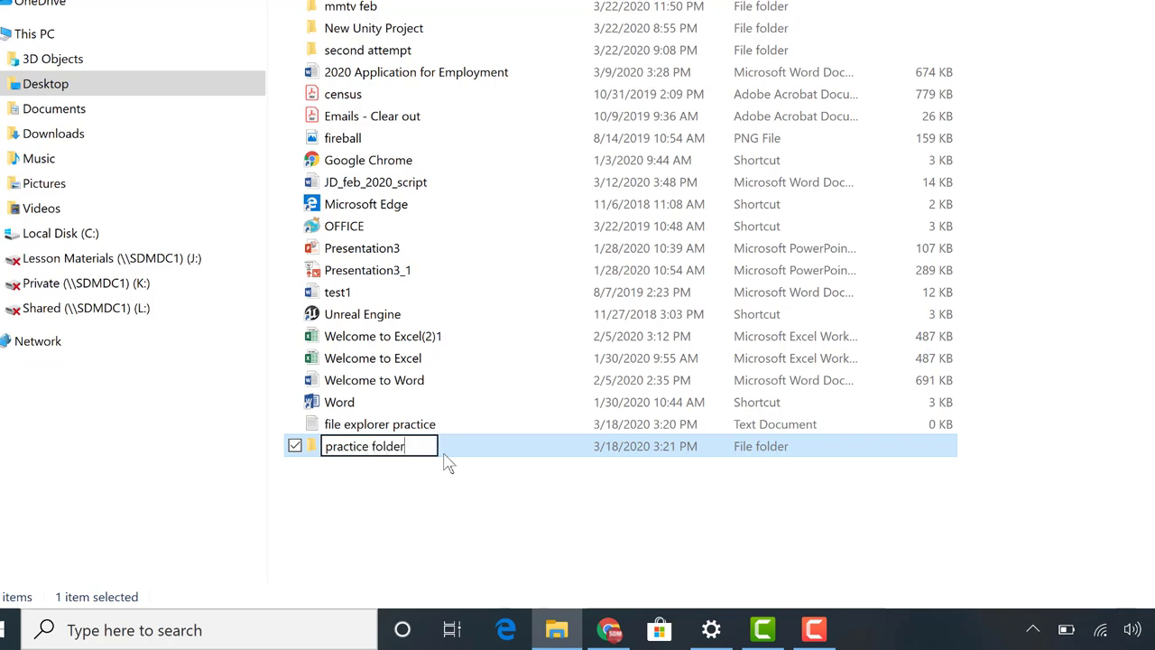
{"action": "type", "text": "r"}
{"action": "key", "text": "Return"}
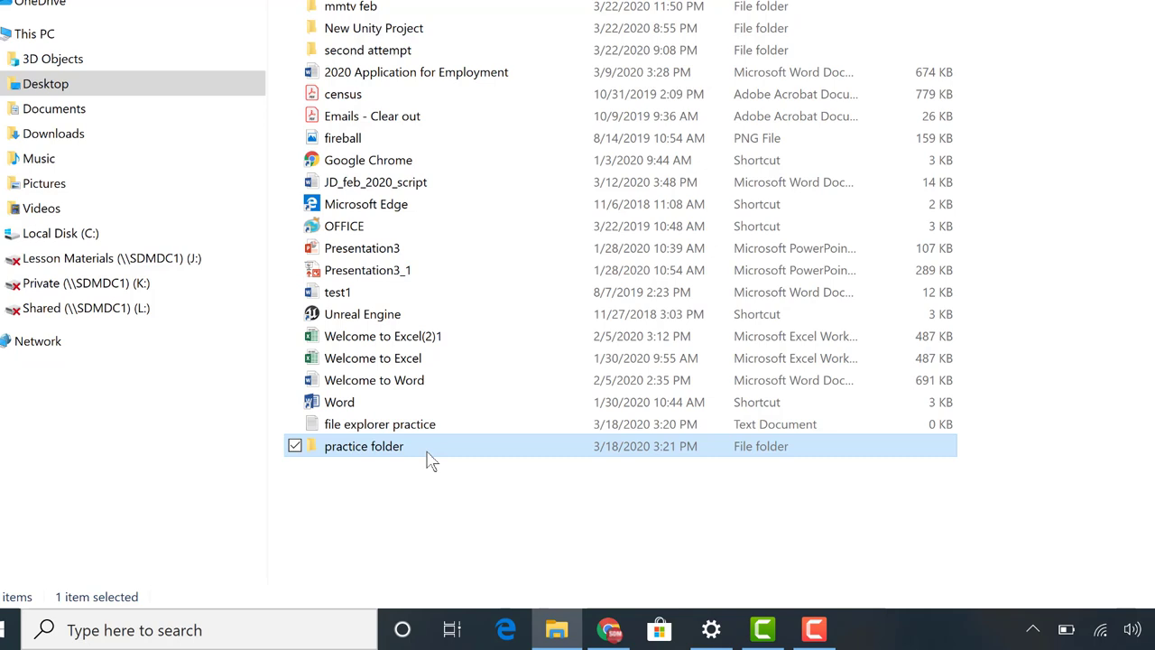
Move the "file explorer practice" text document into "practice folder".
{"action": "left_click", "coordinate": [363, 430]}
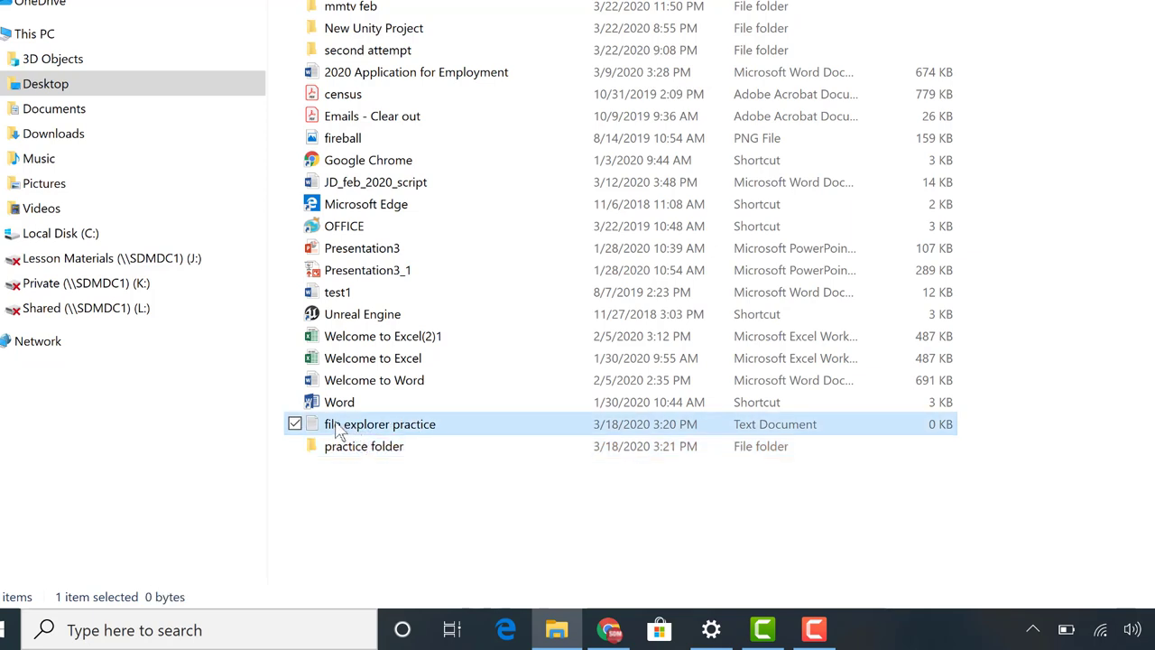
{"action": "left_click_drag", "start_coordinate": [340, 428], "coordinate": [379, 451]}
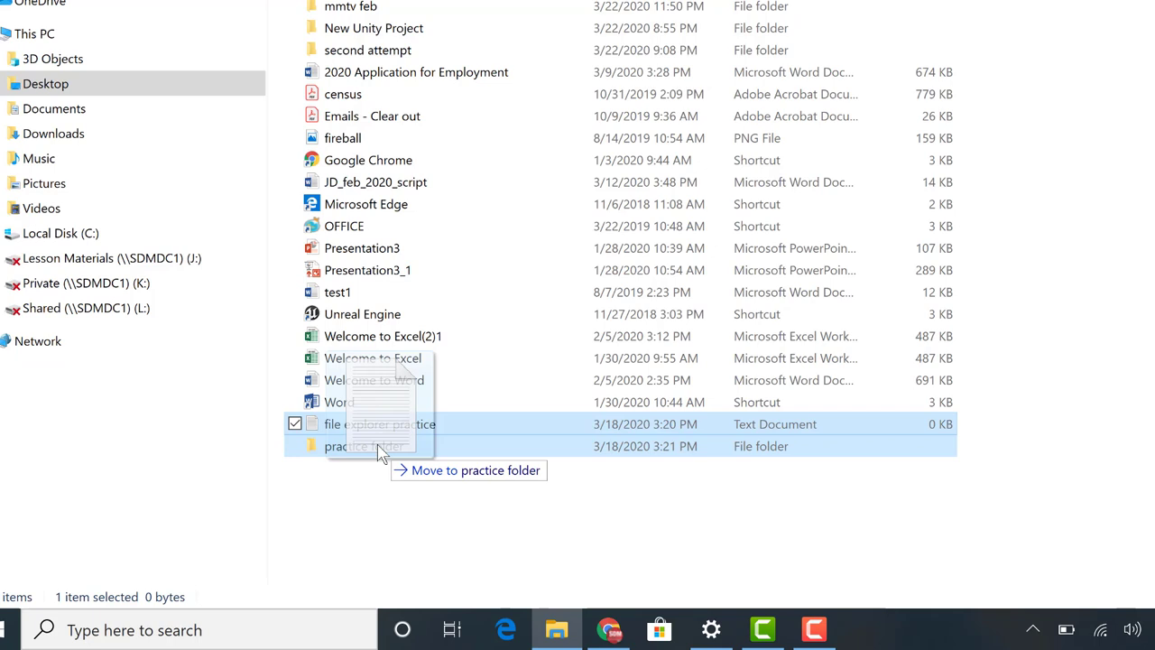
{"action": "left_click_drag", "start_coordinate": [379, 451], "coordinate": [382, 455]}
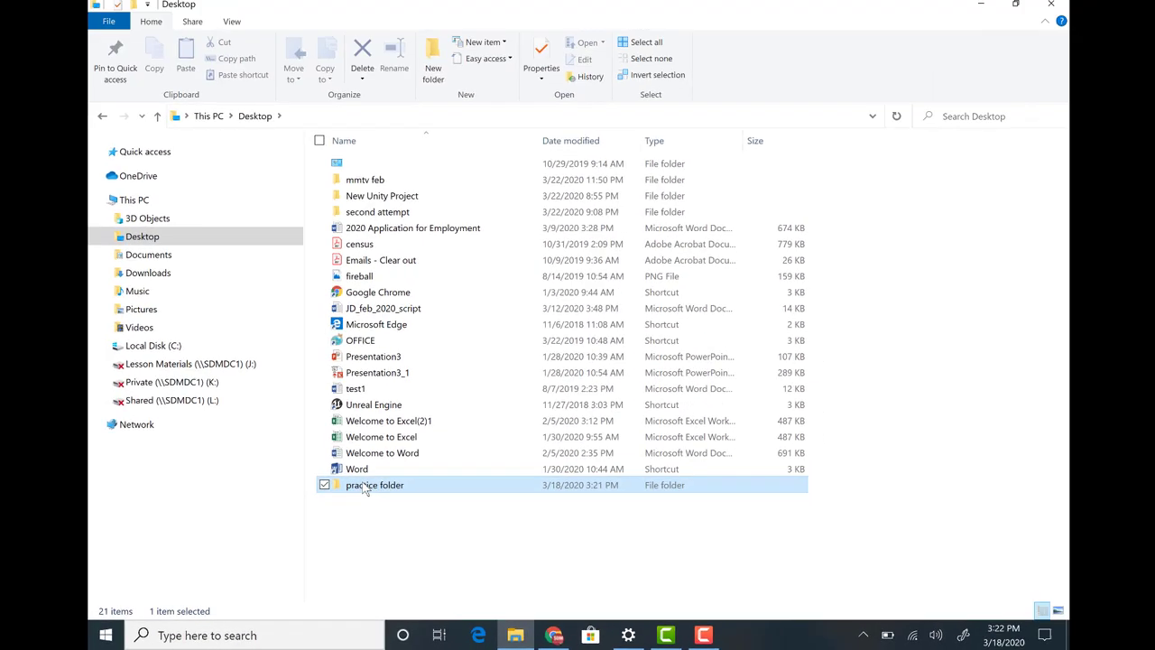
Open "practice folder", select and deselect the text document inside it, and close the window.
{"action": "double_click", "coordinate": [361, 445]}
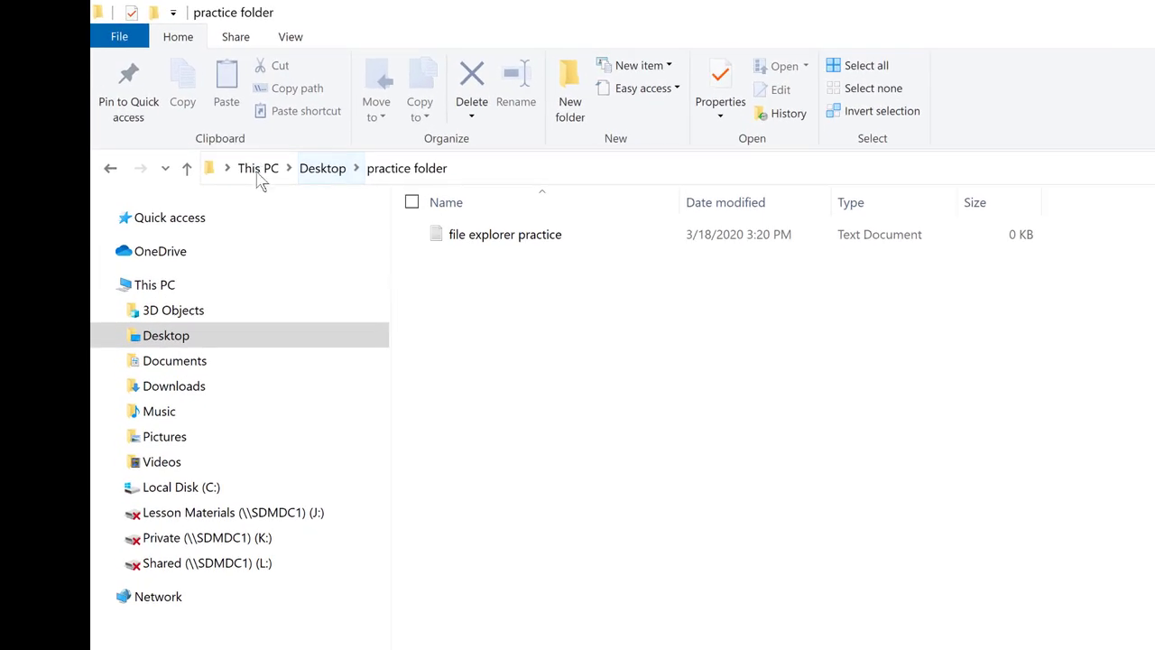
{"action": "left_click_drag", "start_coordinate": [769, 377], "coordinate": [453, 233]}
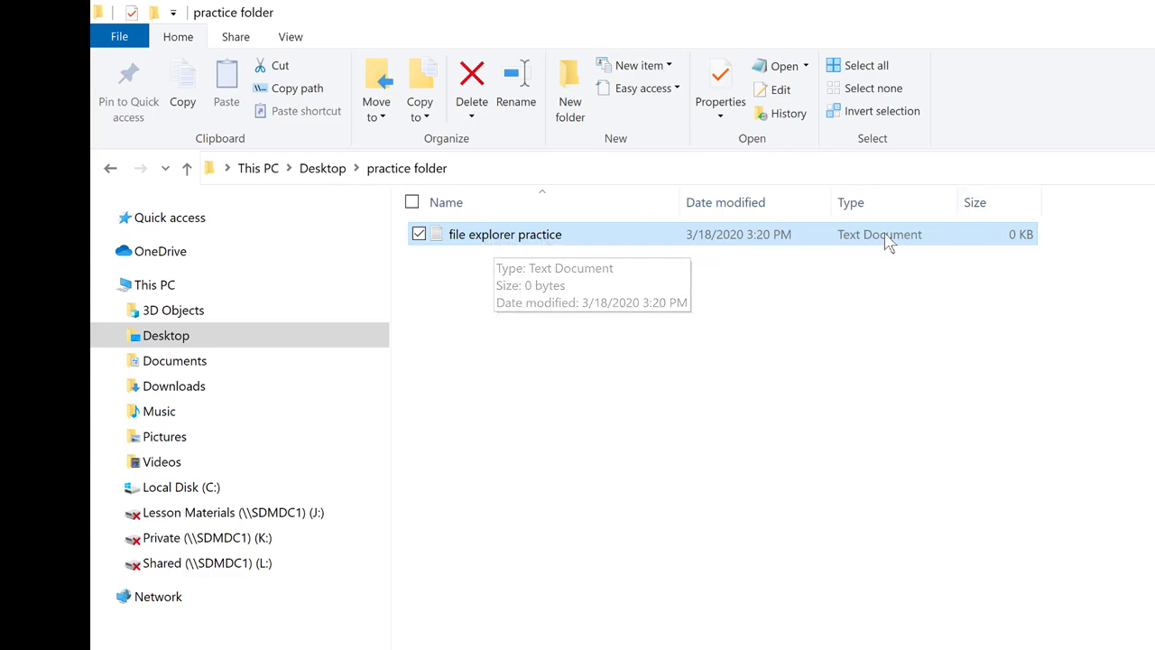
{"action": "left_click", "coordinate": [618, 365]}
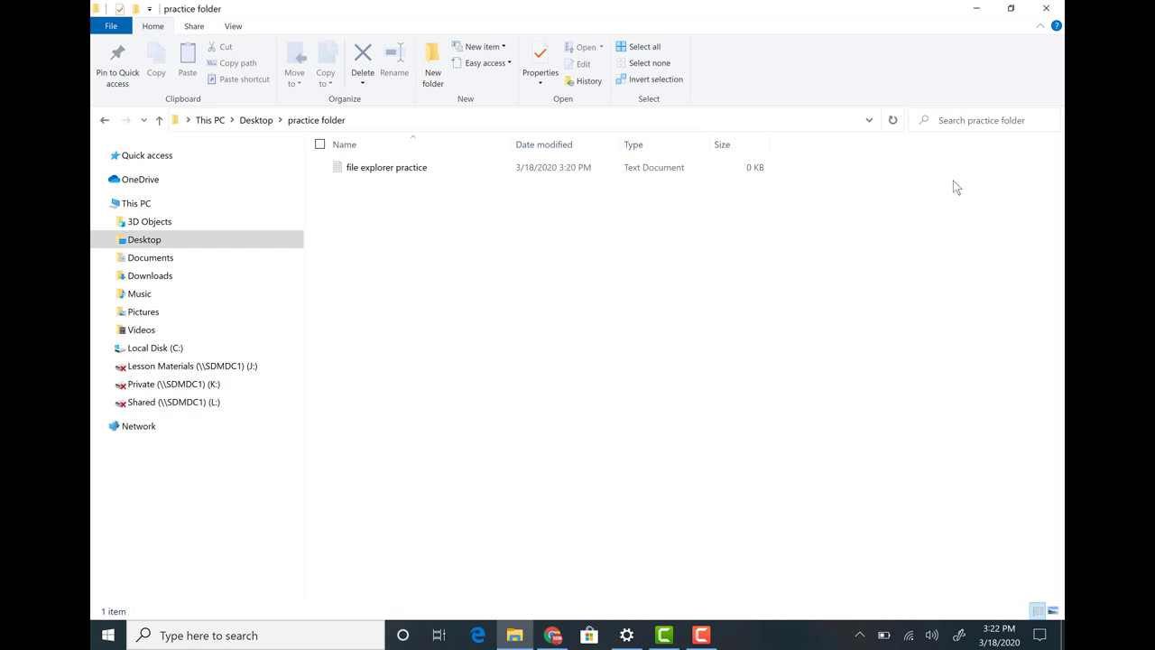
{"action": "left_click", "coordinate": [1046, 8]}
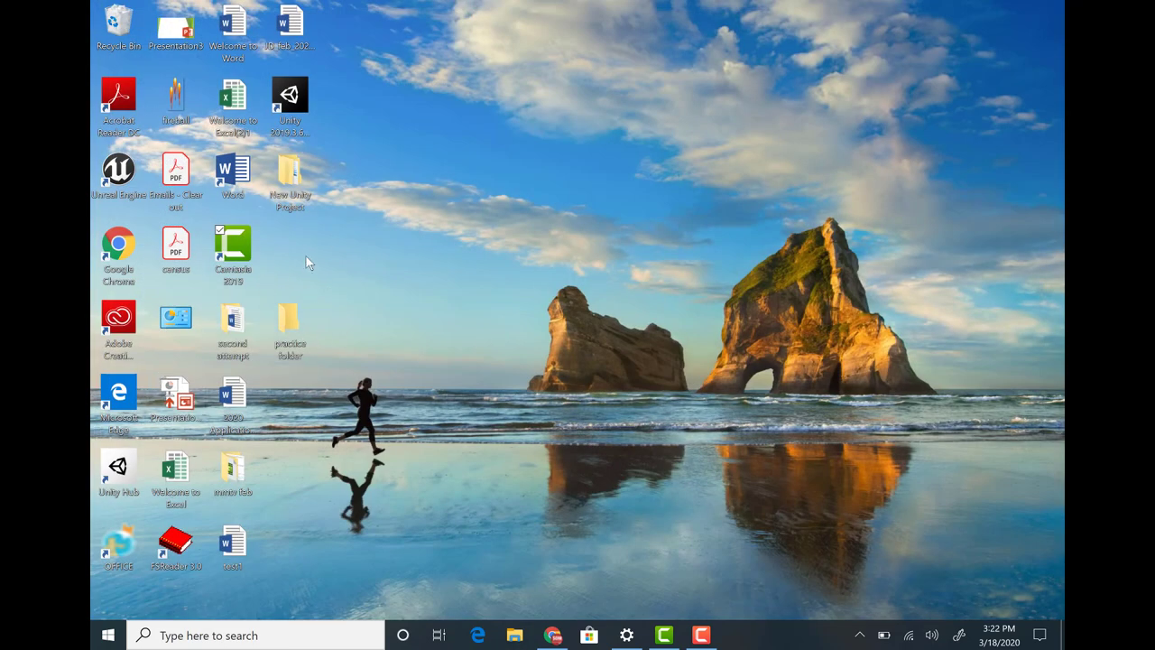
Reopen "practice folder" from its desktop icon, select its text document and clear the selection.
{"action": "left_click", "coordinate": [288, 331]}
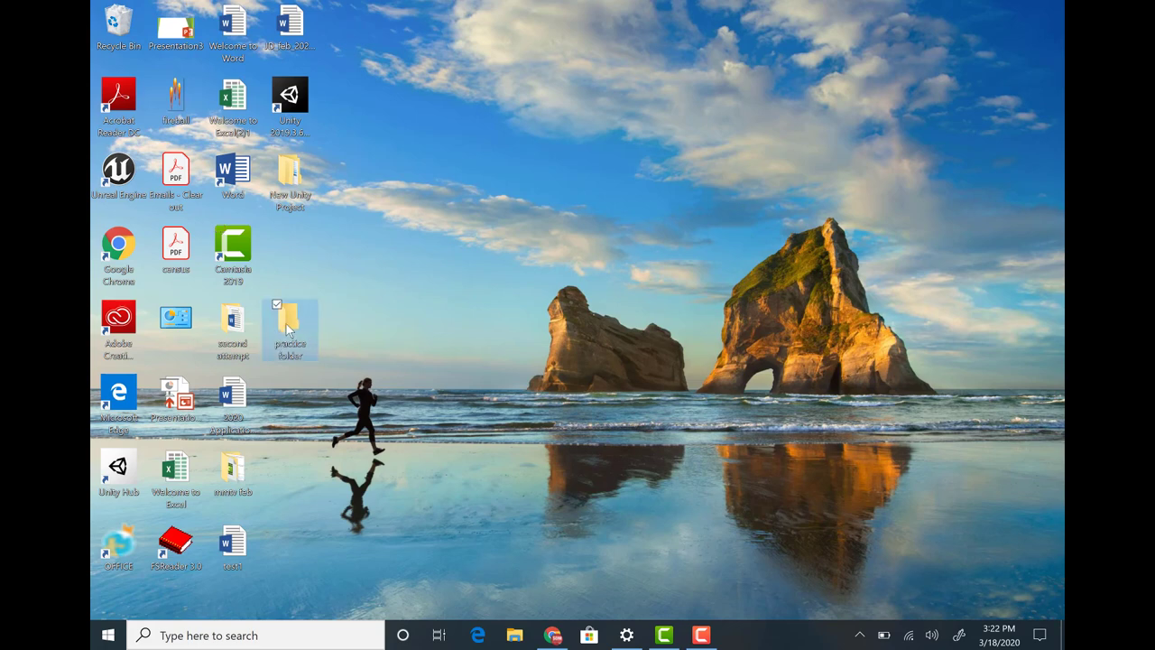
{"action": "double_click", "coordinate": [288, 331]}
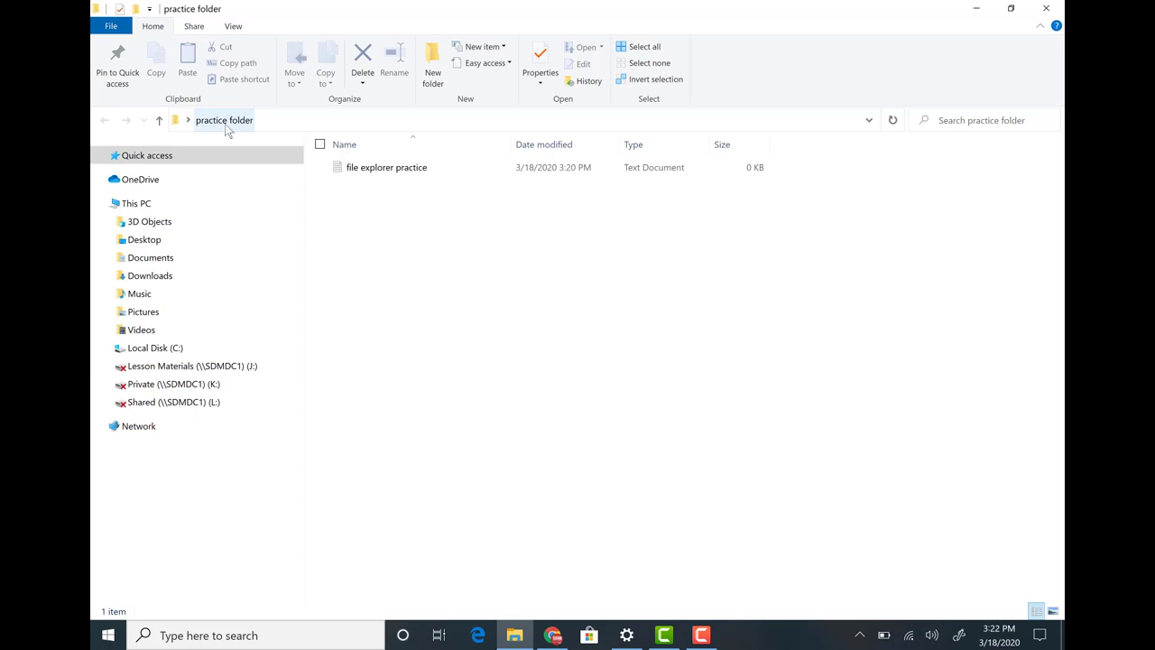
{"action": "left_click_drag", "start_coordinate": [479, 196], "coordinate": [365, 165]}
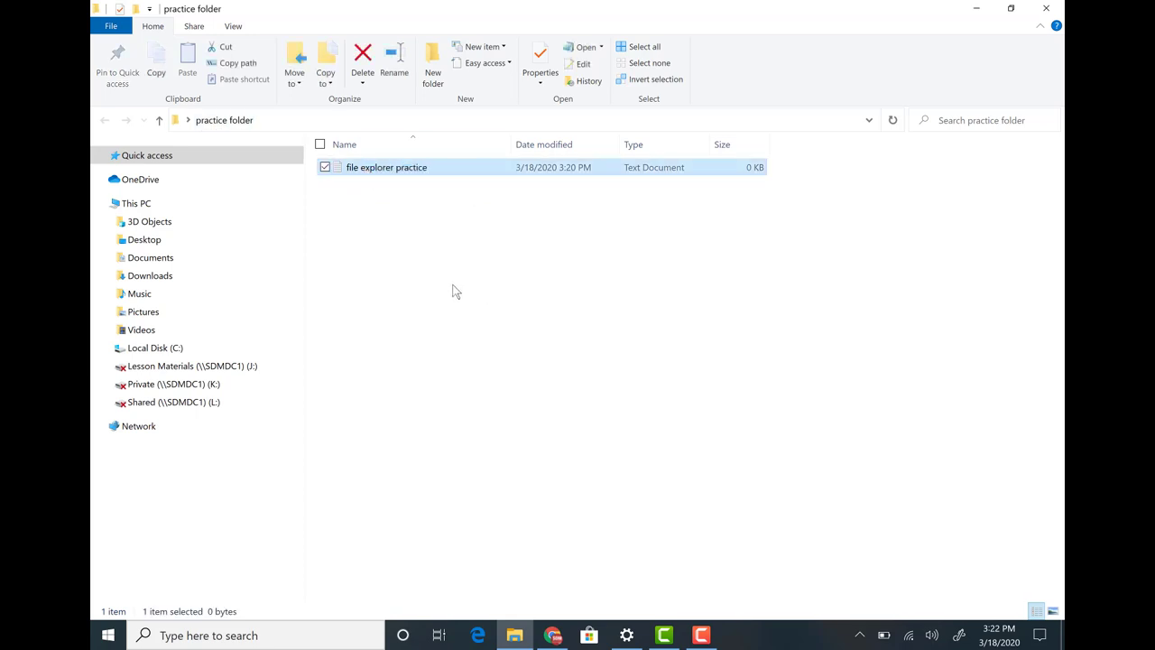
{"action": "left_click", "coordinate": [453, 287]}
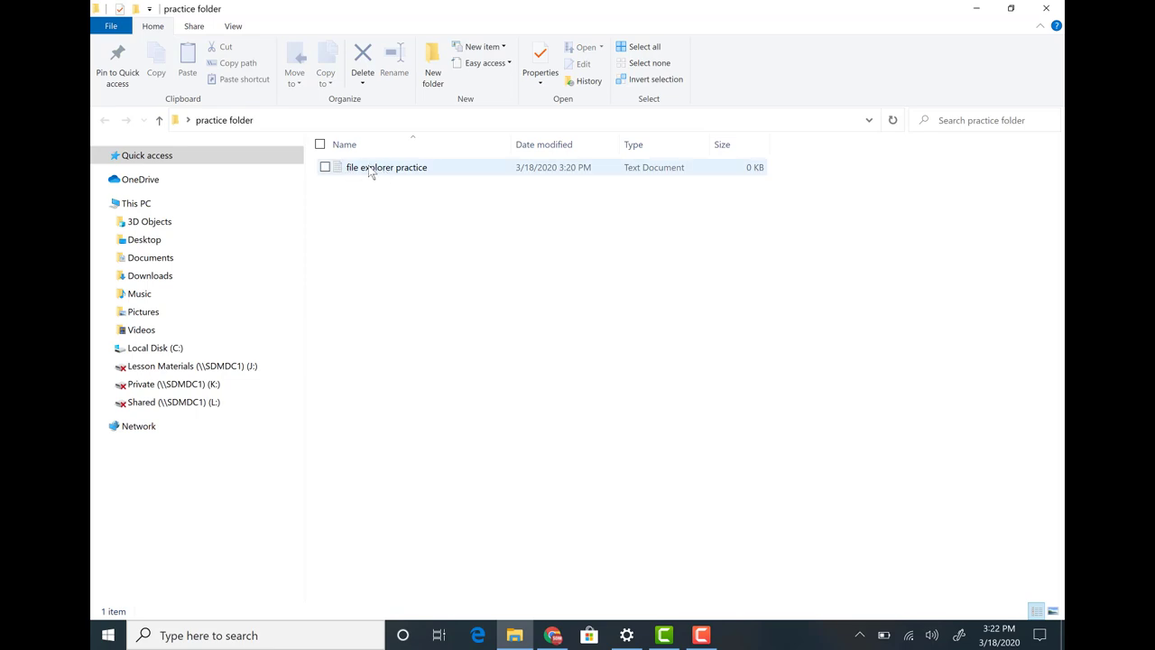
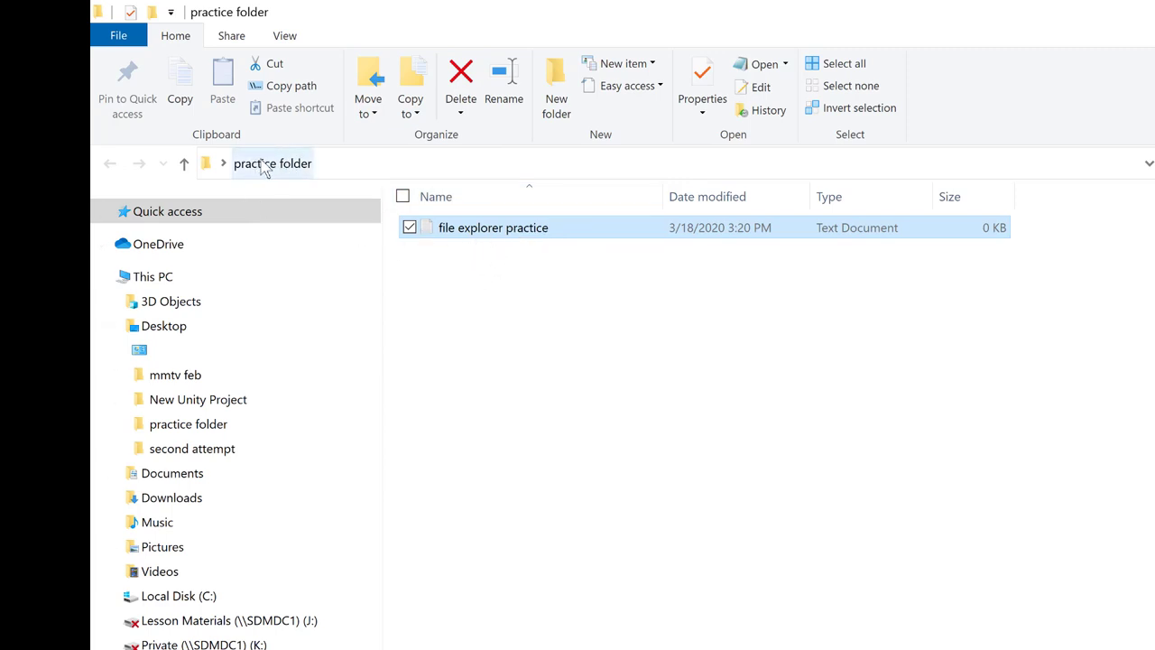
Copy the "file explorer practice" text document from the Desktop folder and paste it into the Music folder.
{"action": "left_click", "coordinate": [165, 332]}
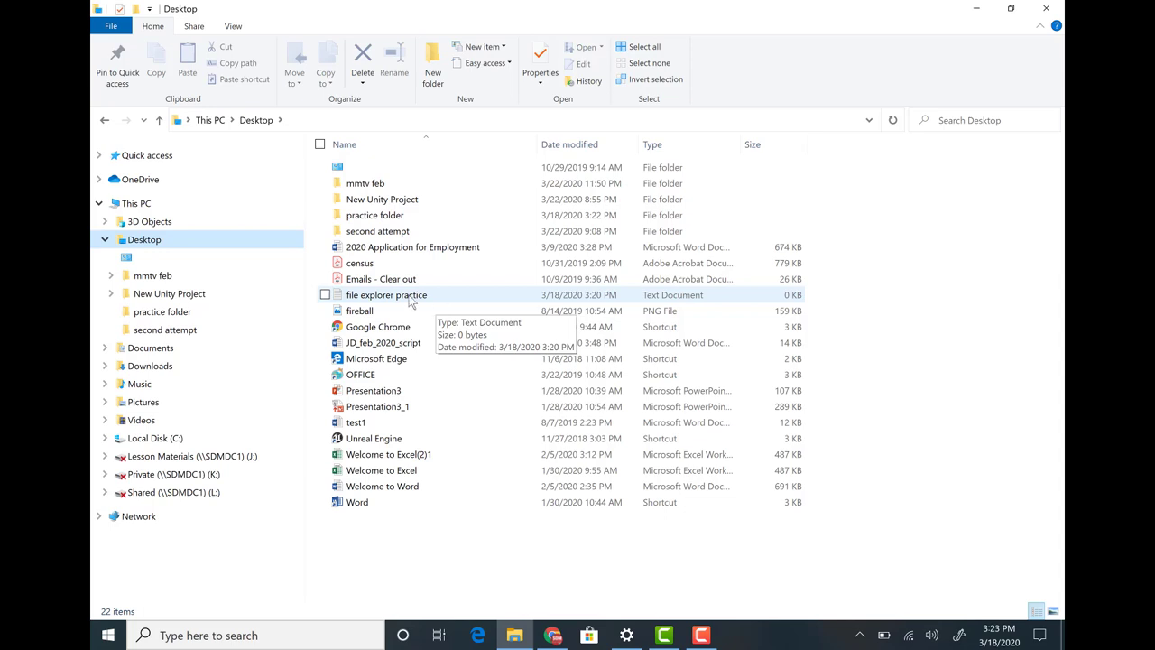
{"action": "right_click", "coordinate": [409, 296]}
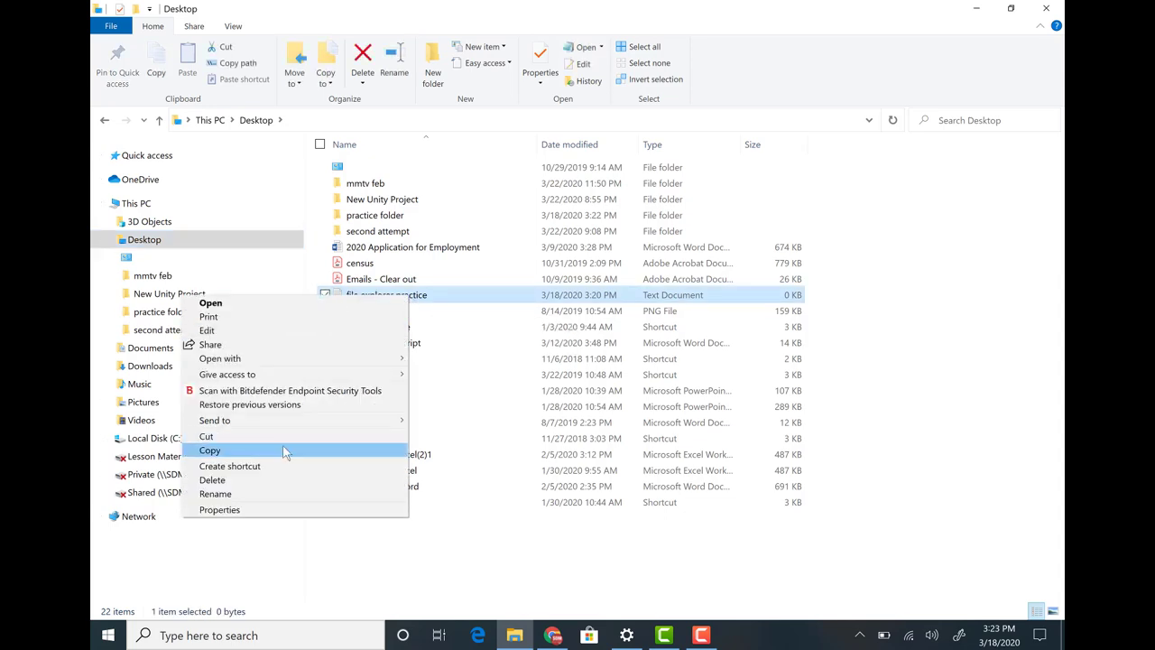
{"action": "left_click", "coordinate": [274, 450]}
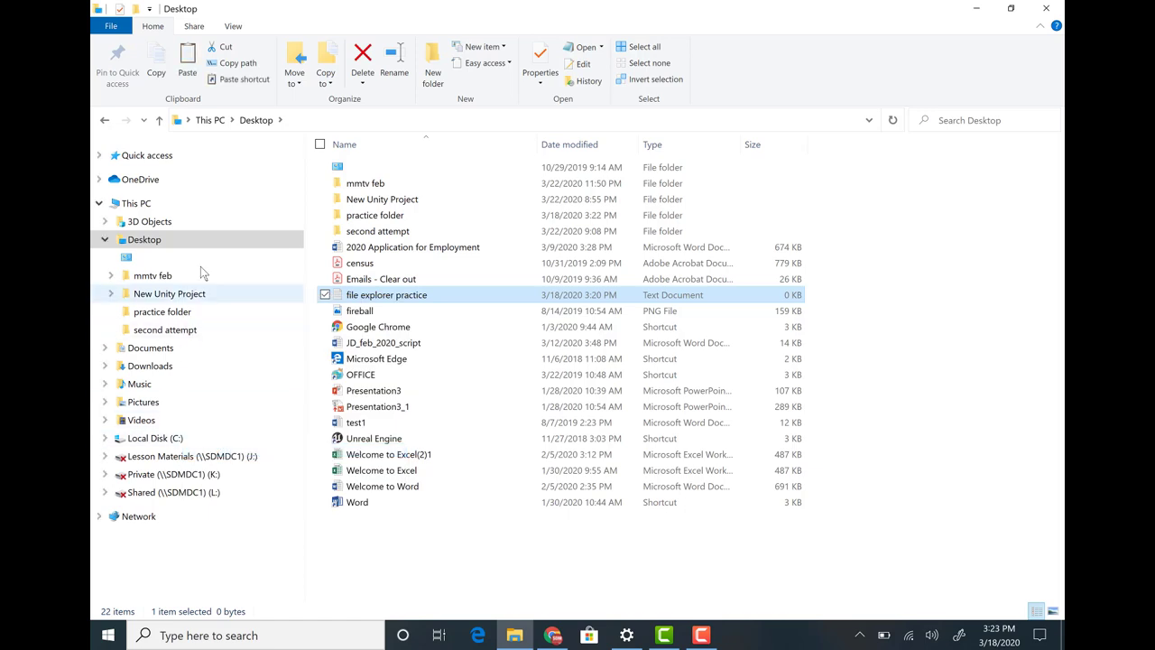
{"action": "left_click", "coordinate": [162, 387]}
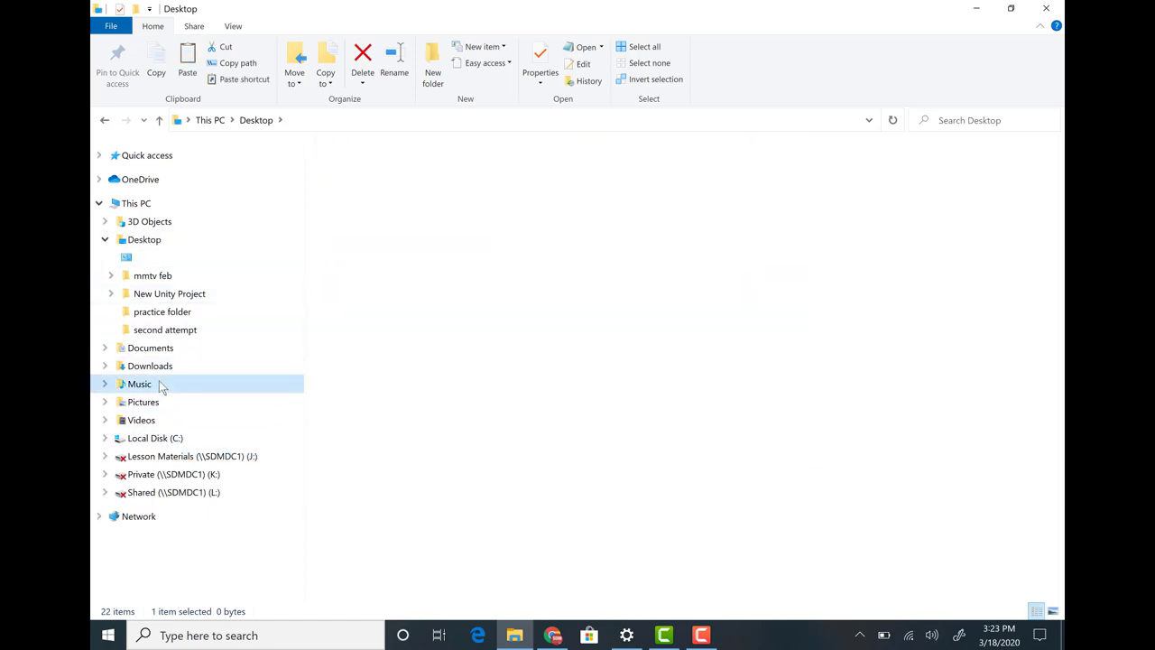
{"action": "right_click", "coordinate": [432, 305]}
{"action": "left_click", "coordinate": [354, 393]}
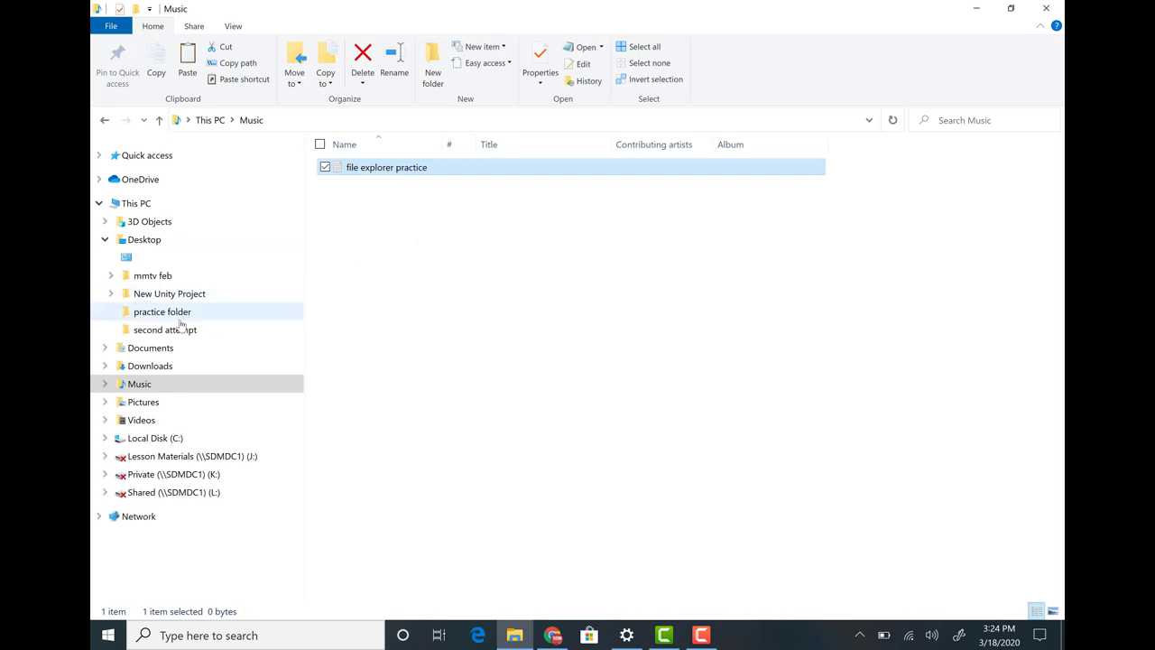
Return to the Desktop folder, select everything from "New Unity Project" down to "Word" together, and clear the selection.
{"action": "left_click", "coordinate": [153, 242]}
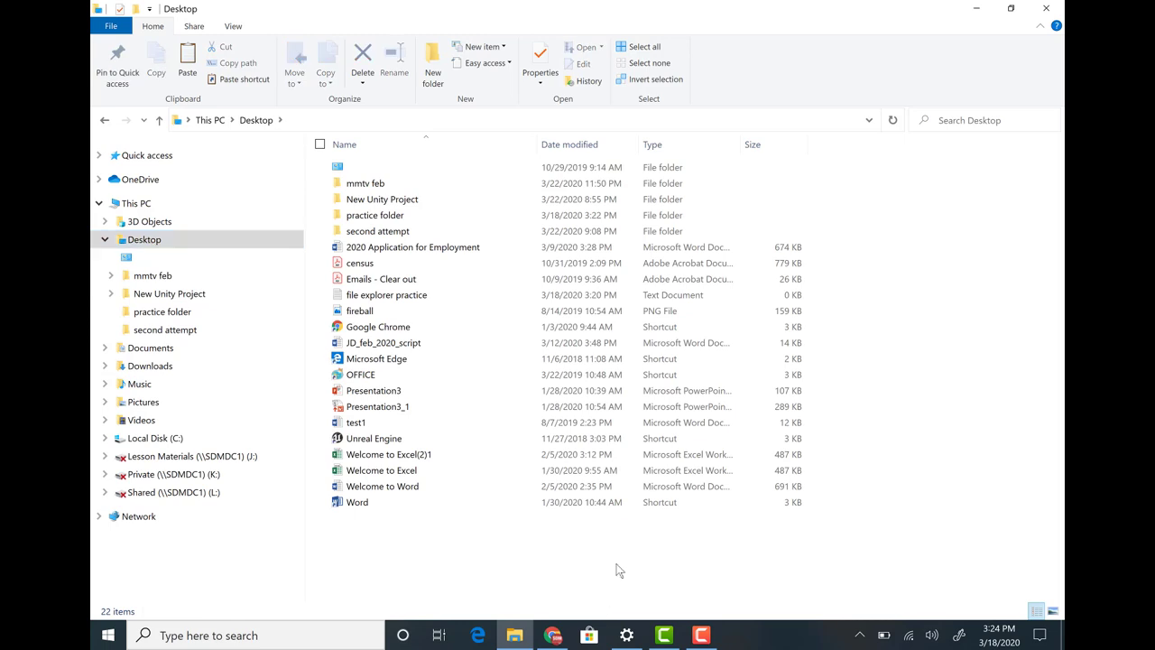
{"action": "left_click_drag", "start_coordinate": [616, 564], "coordinate": [410, 211]}
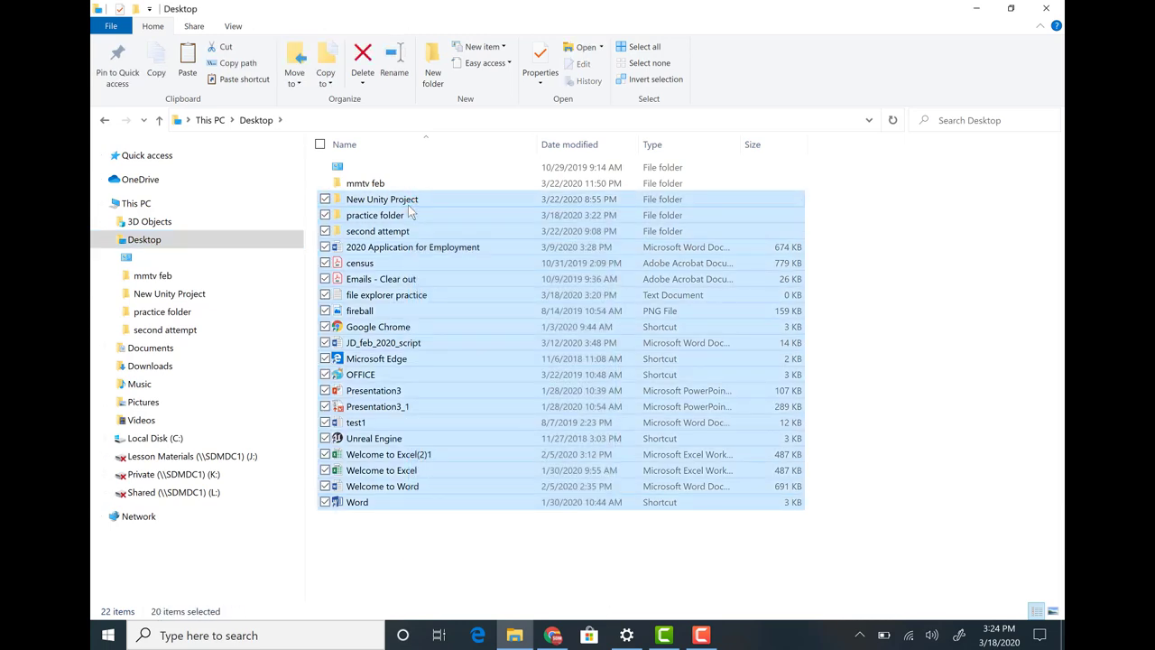
{"action": "right_click", "coordinate": [410, 211]}
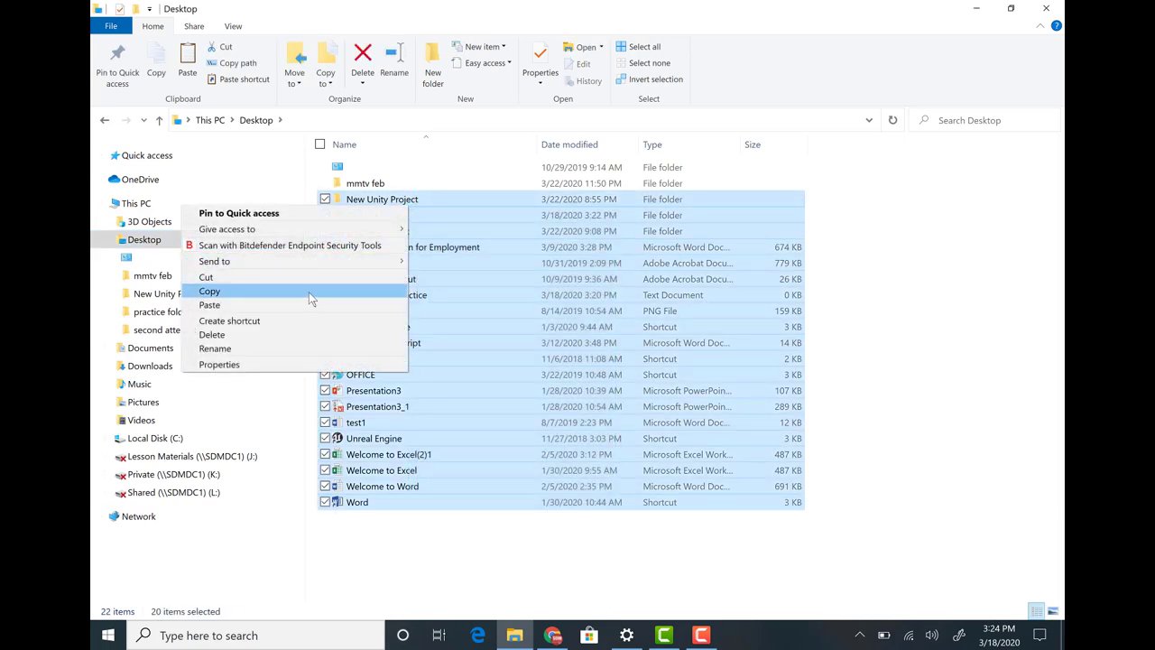
{"action": "left_click", "coordinate": [477, 538]}
{"action": "left_click", "coordinate": [476, 539]}
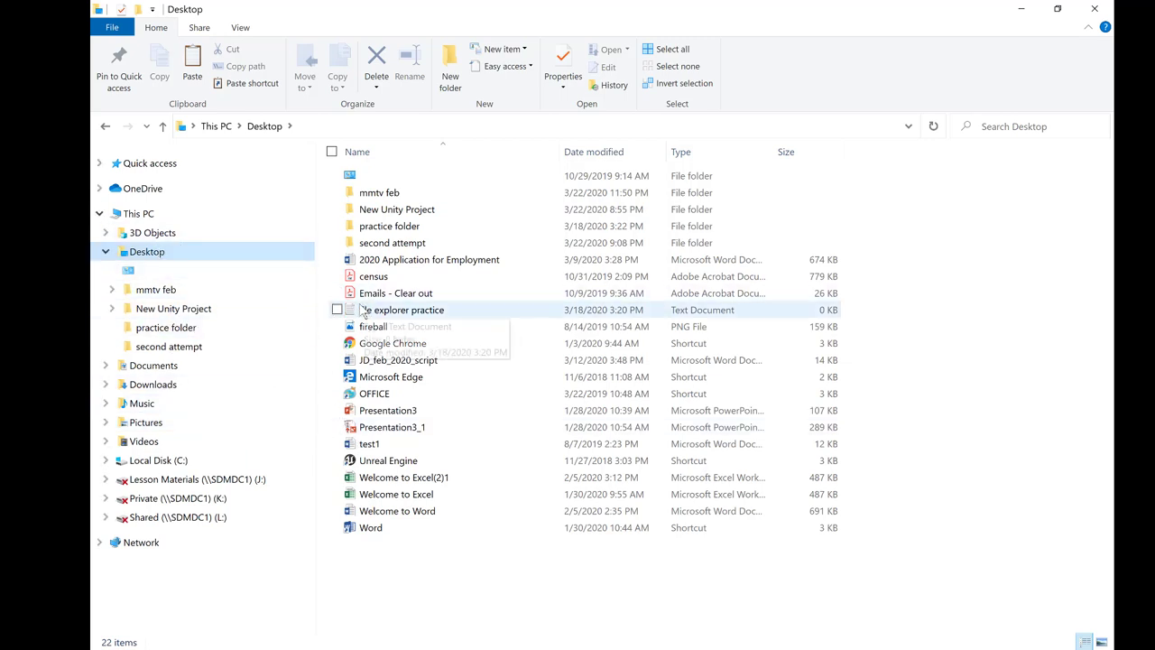
Open "practice folder" and rename the text document inside it as "new name".
{"action": "left_click", "coordinate": [393, 231]}
{"action": "double_click", "coordinate": [394, 232]}
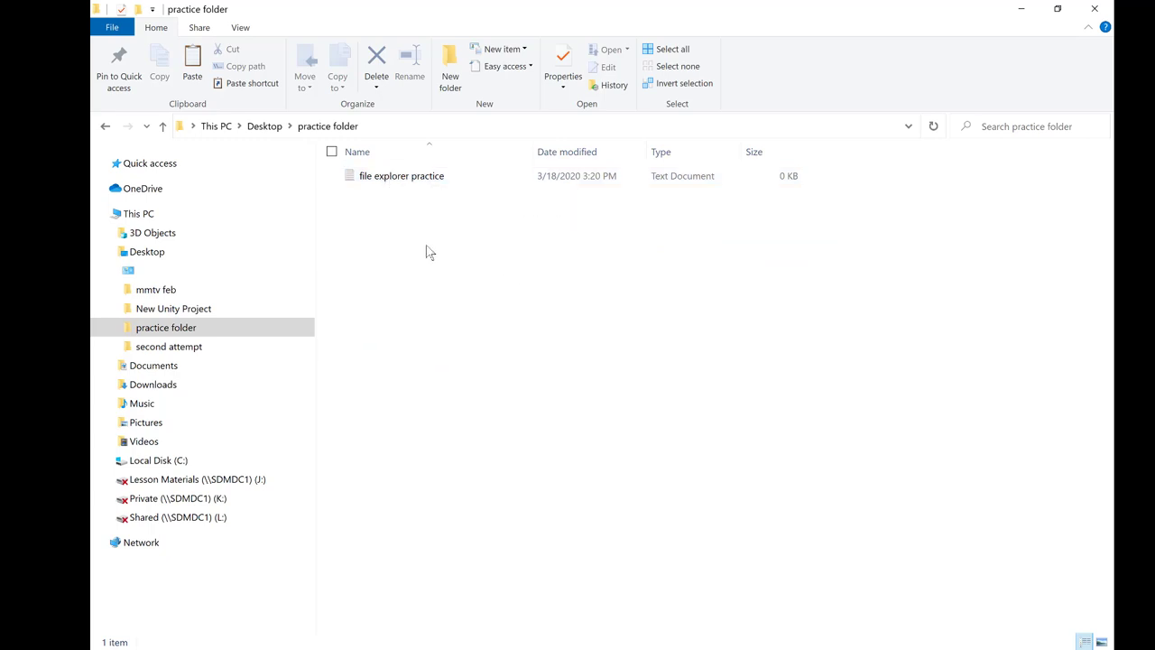
{"action": "left_click", "coordinate": [438, 180]}
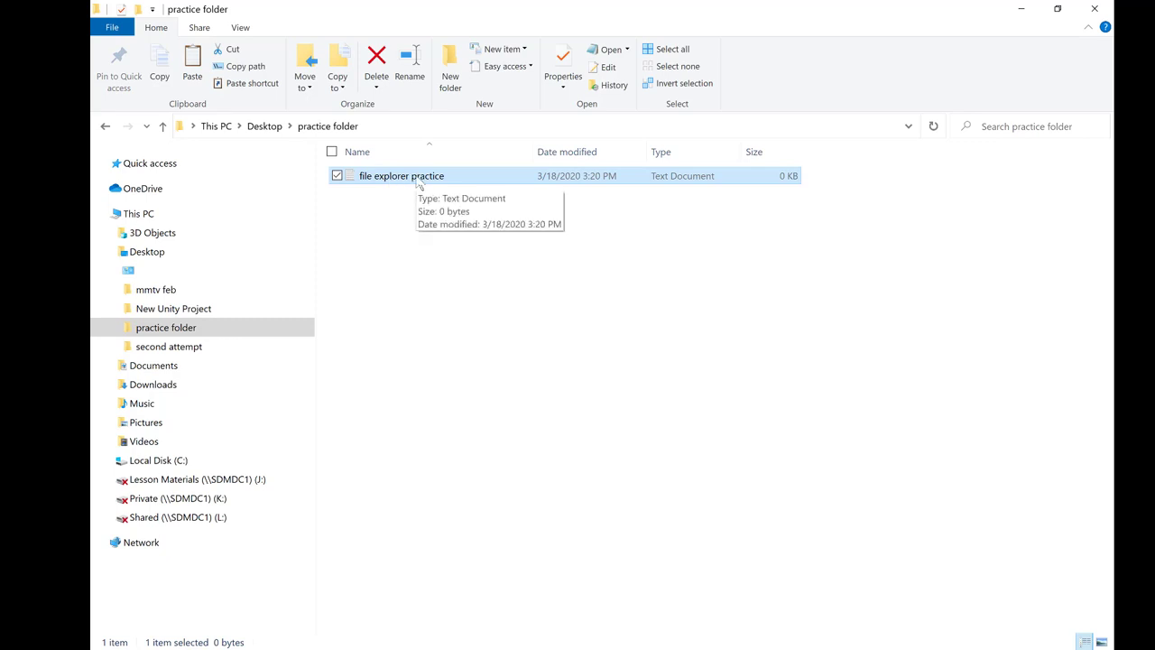
{"action": "right_click", "coordinate": [417, 179]}
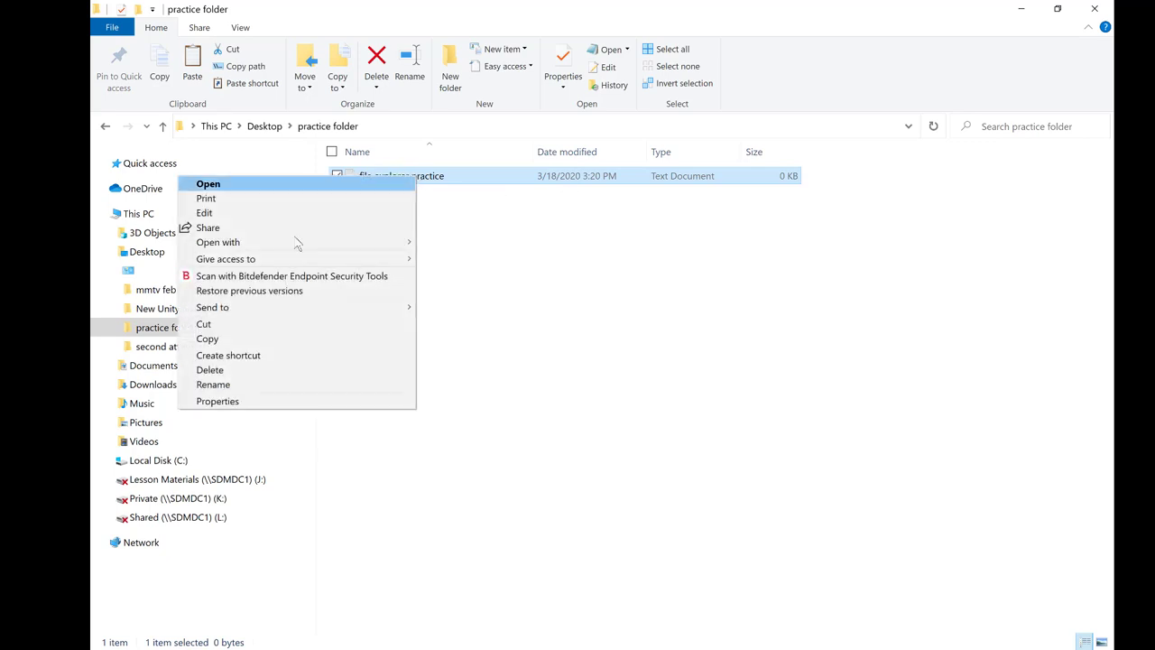
{"action": "left_click", "coordinate": [246, 389]}
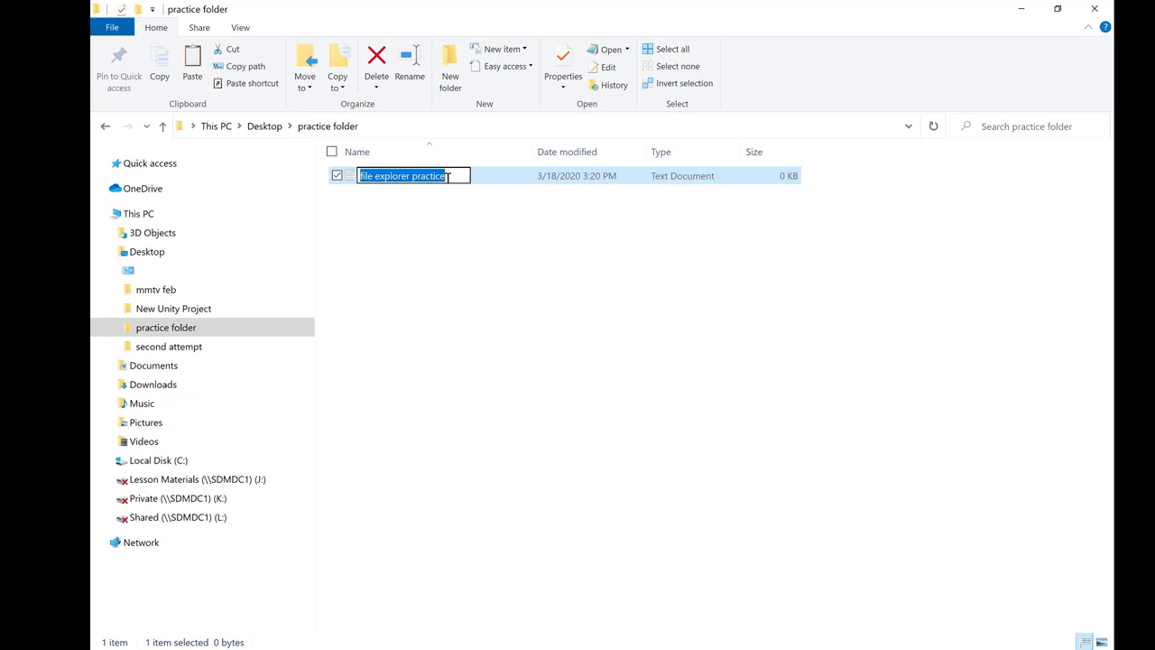
{"action": "type", "text": "new name"}
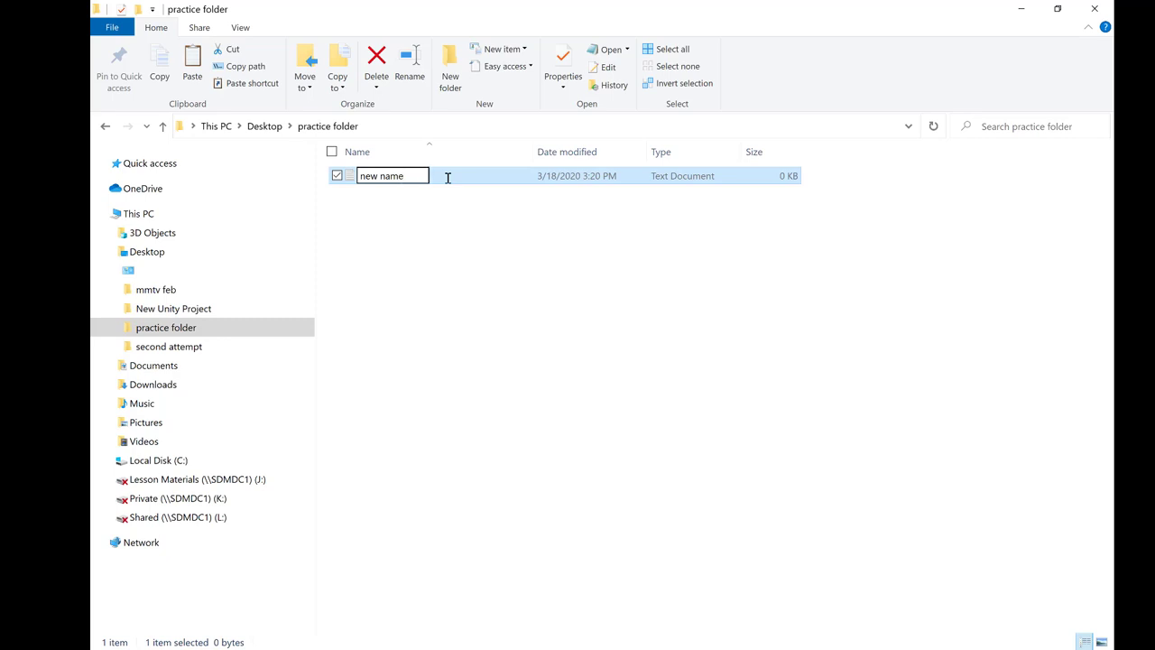
{"action": "key", "text": "Return"}
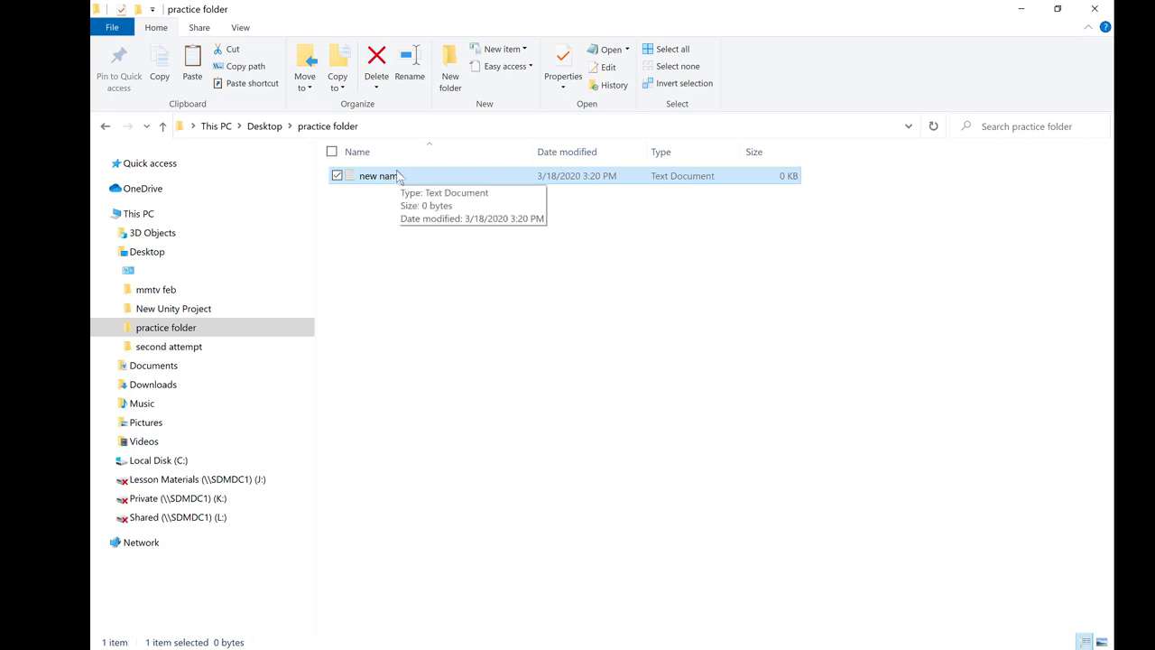
Go up from "practice folder" to This PC and open the Desktop folder from there.
{"action": "key", "text": "alt+Up"}
{"action": "key", "text": "alt+Up"}
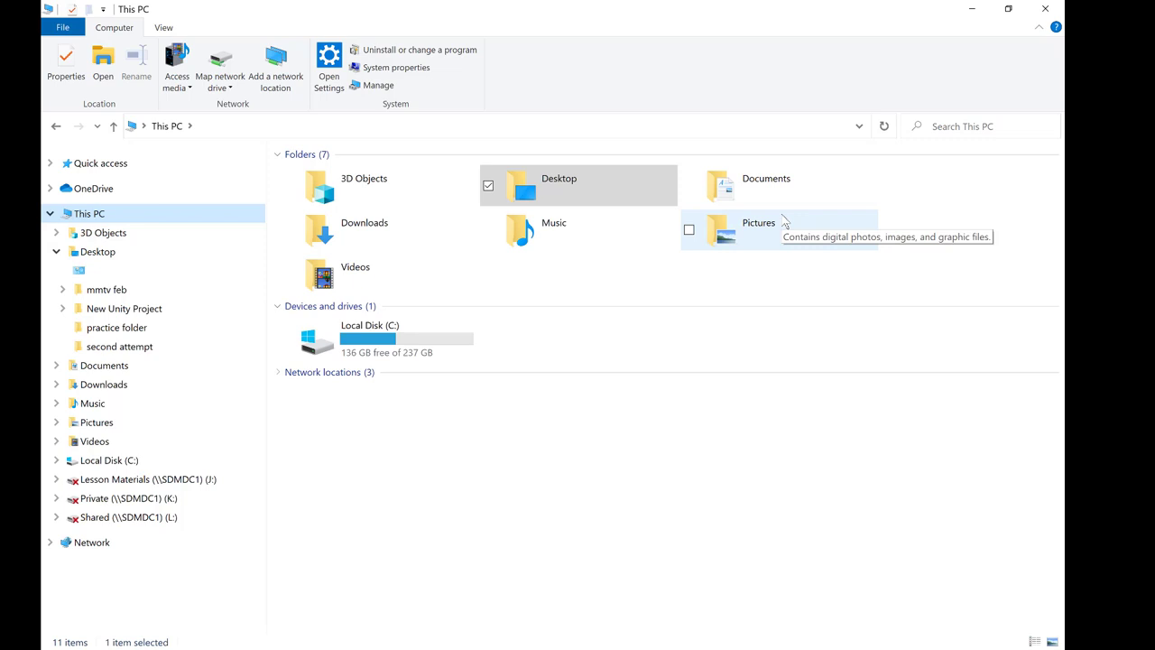
{"action": "left_click", "coordinate": [565, 193]}
{"action": "double_click", "coordinate": [564, 194]}
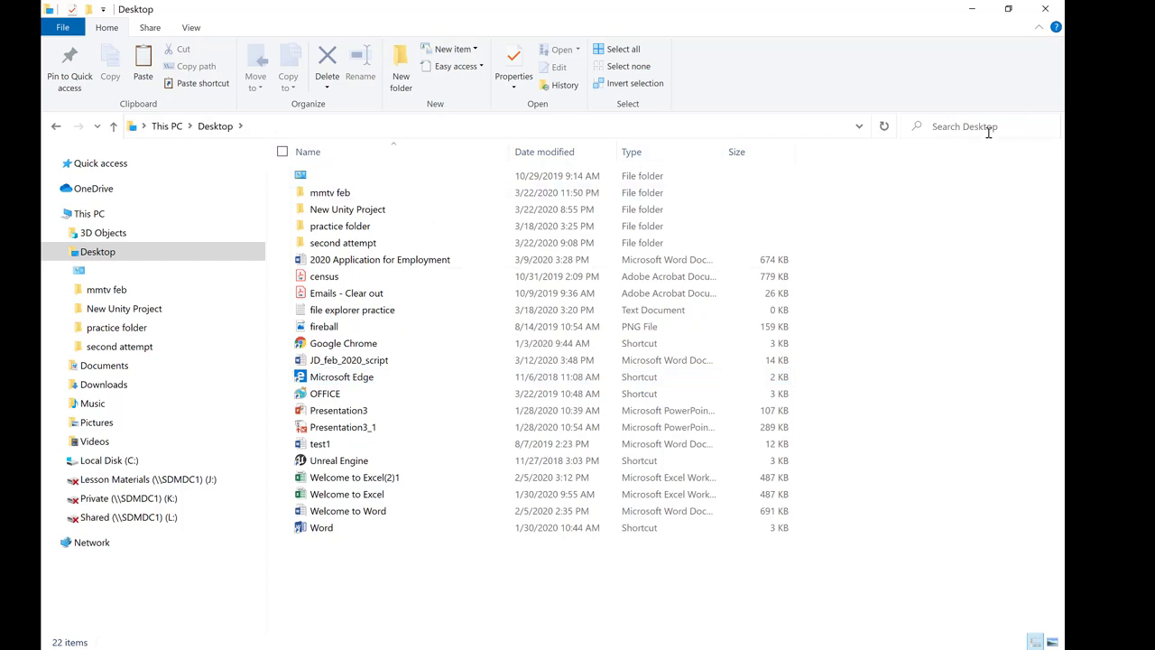
Search the whole of This PC for "fireball" and clear the search.
{"action": "left_click", "coordinate": [137, 220]}
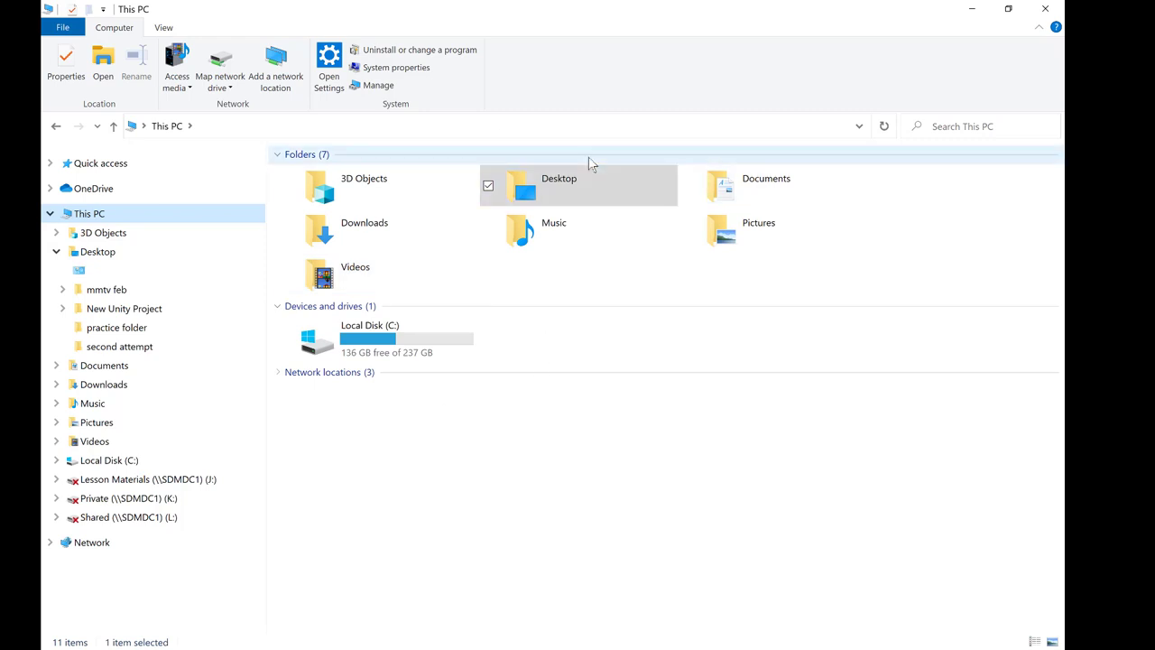
{"action": "left_click", "coordinate": [959, 125]}
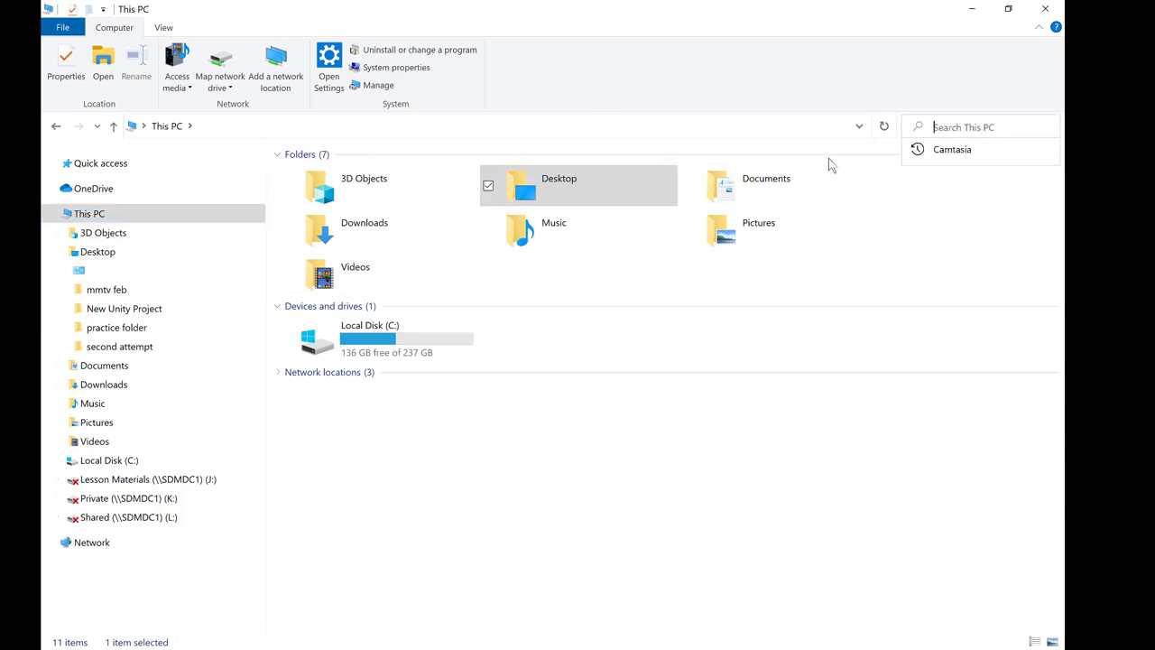
{"action": "type", "text": "fireball"}
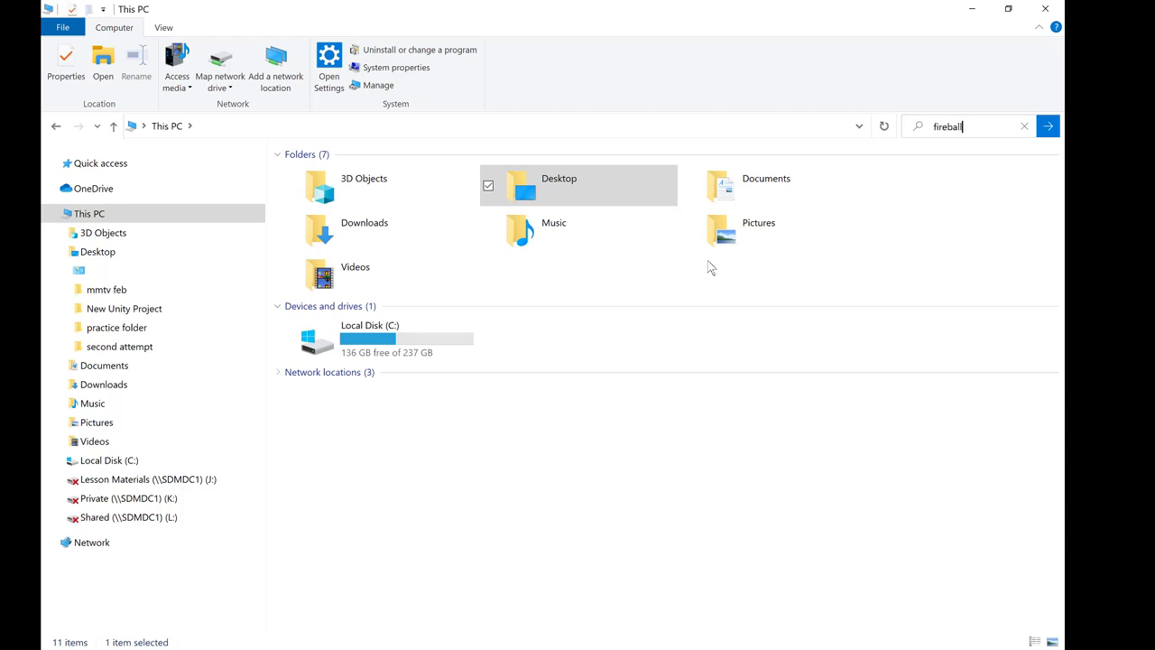
{"action": "key", "text": "Return"}
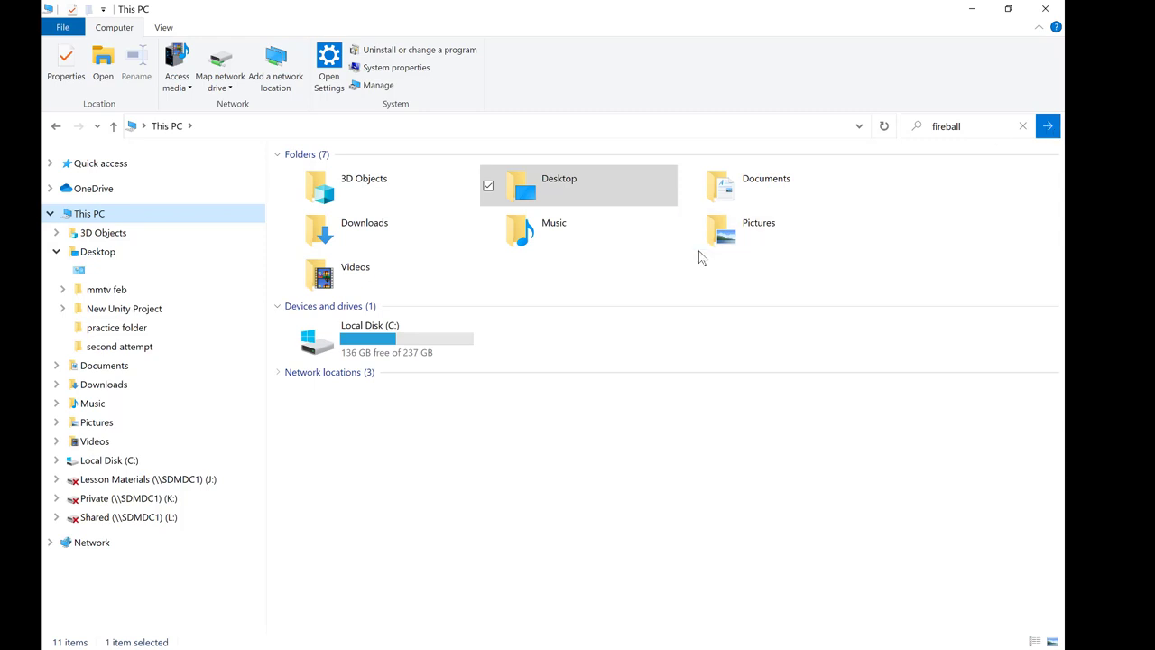
{"action": "left_click", "coordinate": [1024, 126]}
{"action": "left_click", "coordinate": [718, 372]}
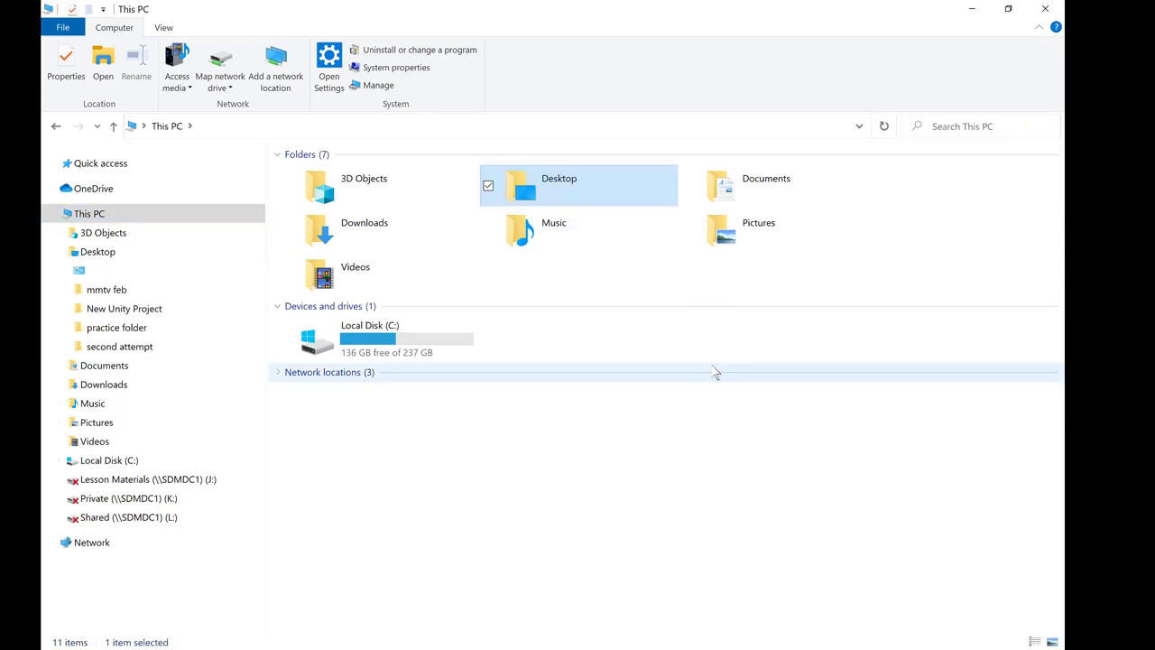
Open the Desktop folder, search it for "fireball" using the recent search suggestion, and clear the search.
{"action": "double_click", "coordinate": [553, 191]}
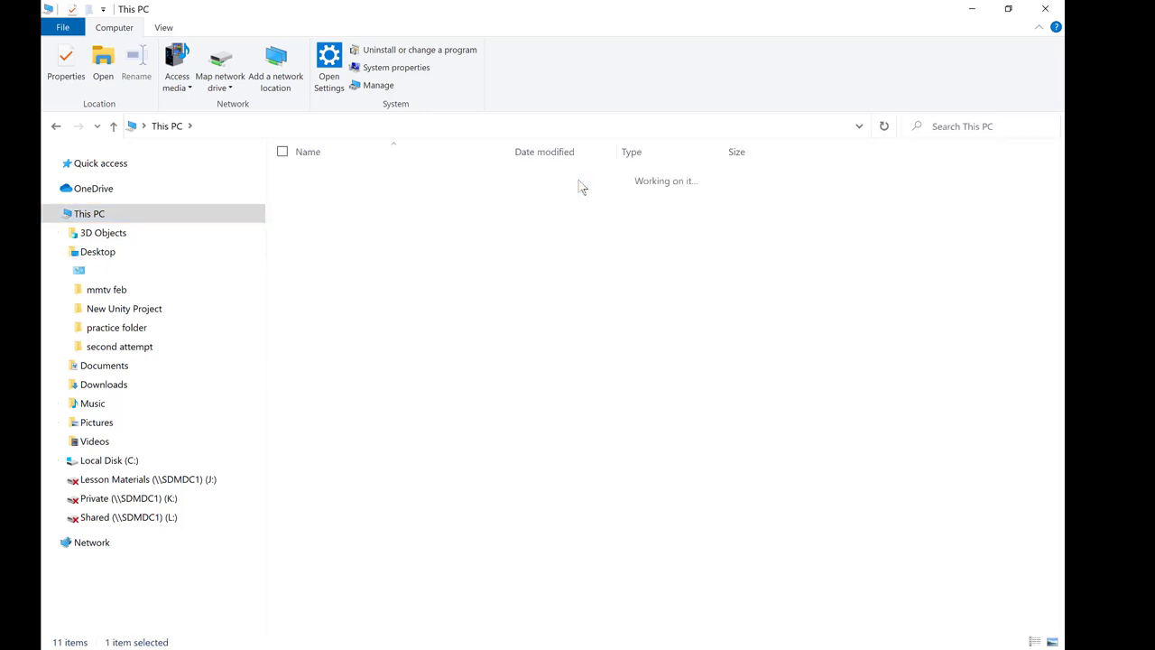
{"action": "left_click", "coordinate": [939, 127]}
{"action": "type", "text": "f"}
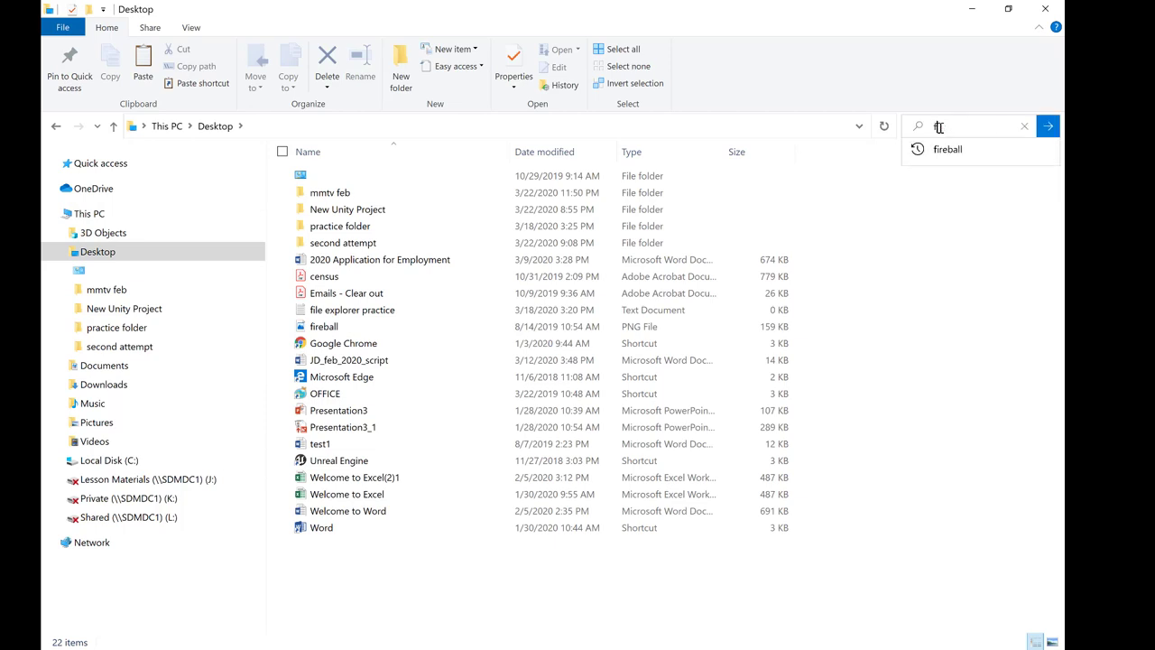
{"action": "key", "text": "BackSpace"}
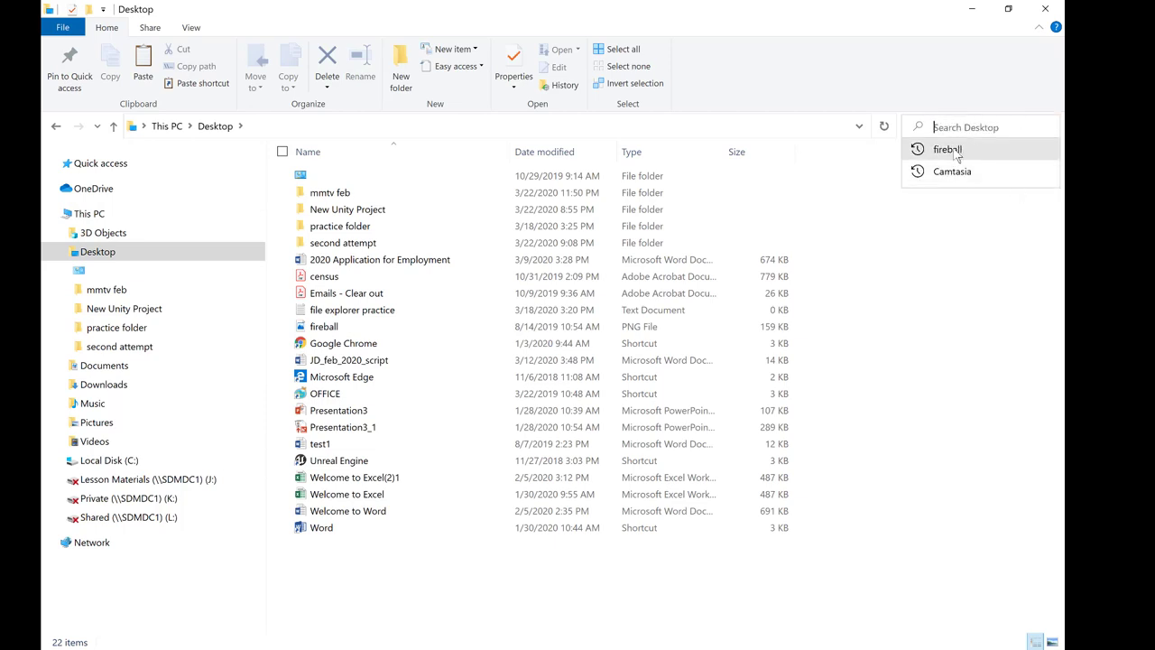
{"action": "left_click", "coordinate": [948, 149]}
{"action": "left_click", "coordinate": [1048, 127]}
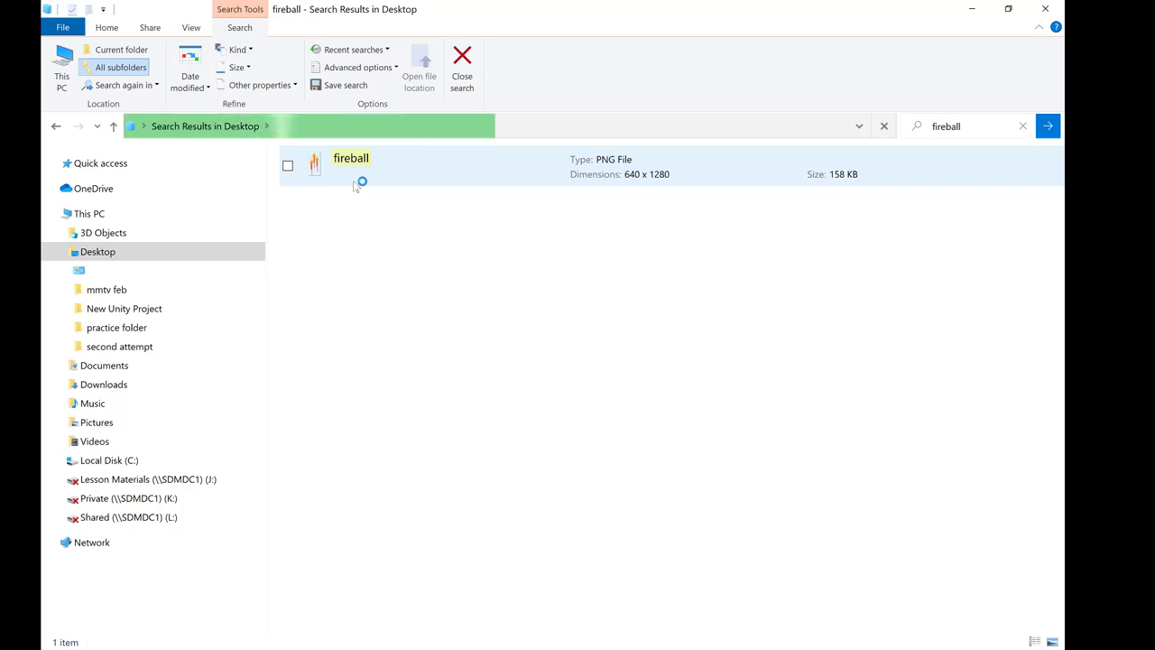
{"action": "left_click", "coordinate": [1025, 127]}
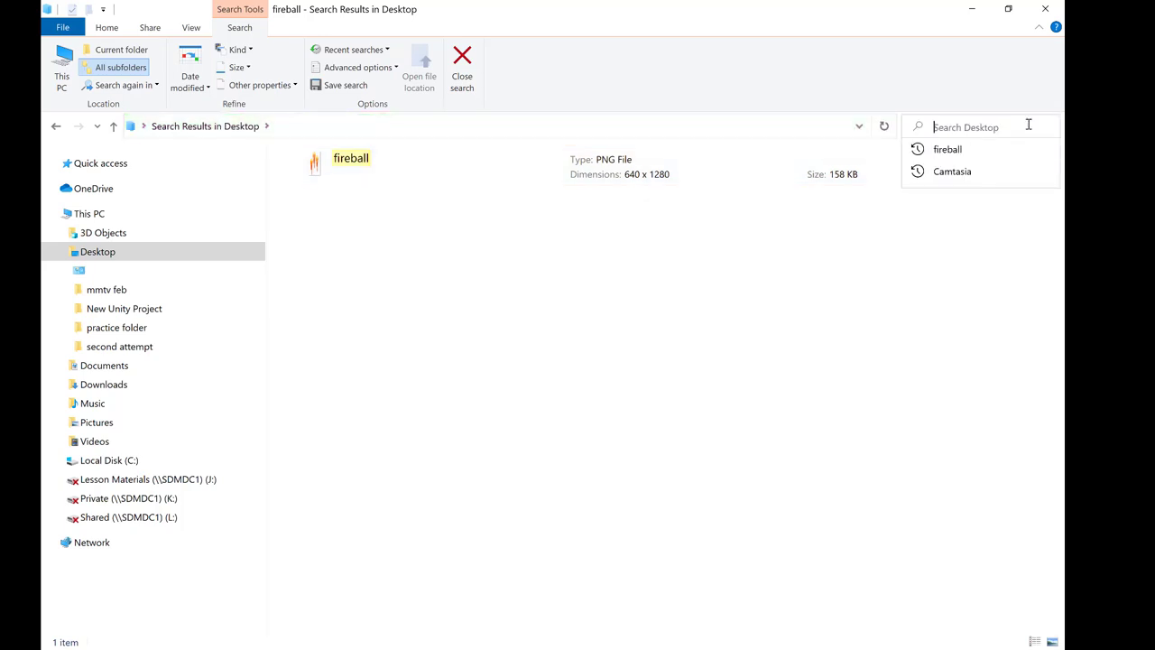
Search This PC for files with the extension ".jpg".
{"action": "left_click", "coordinate": [137, 215]}
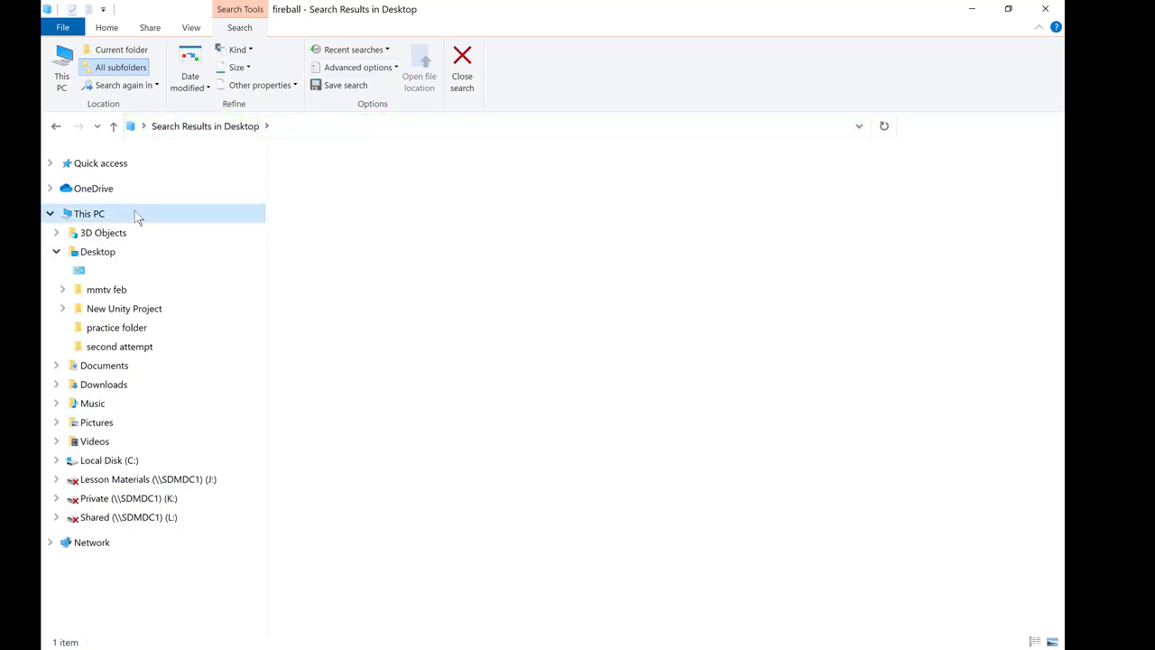
{"action": "left_click", "coordinate": [954, 126]}
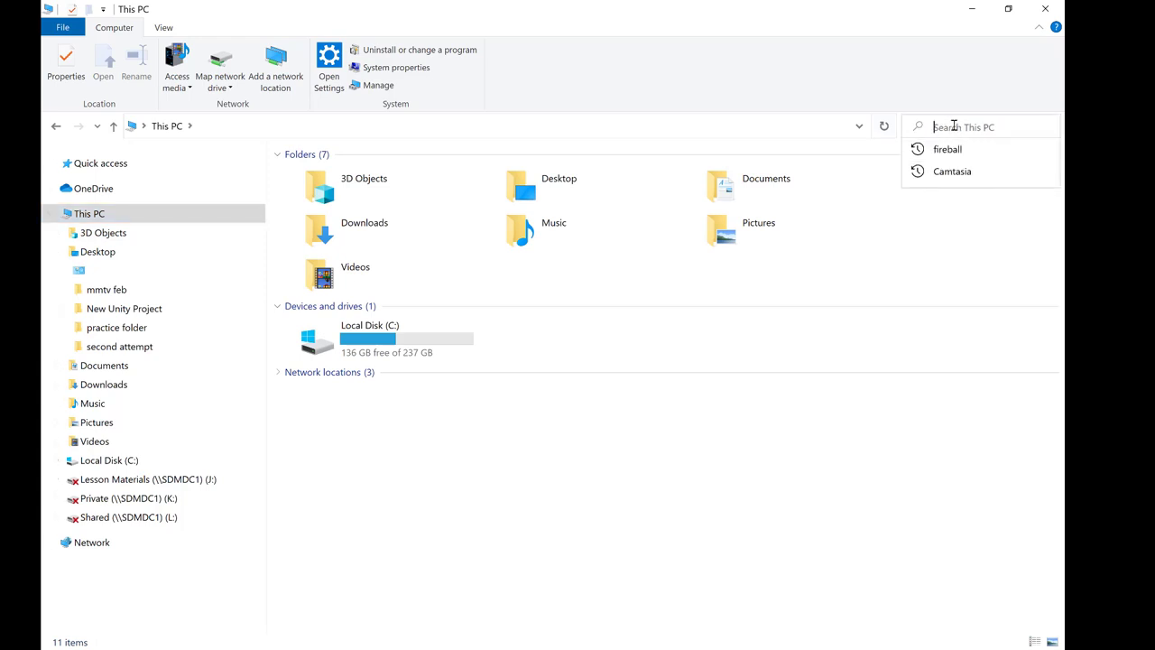
{"action": "type", "text": "jpg"}
{"action": "key", "text": "Tab"}
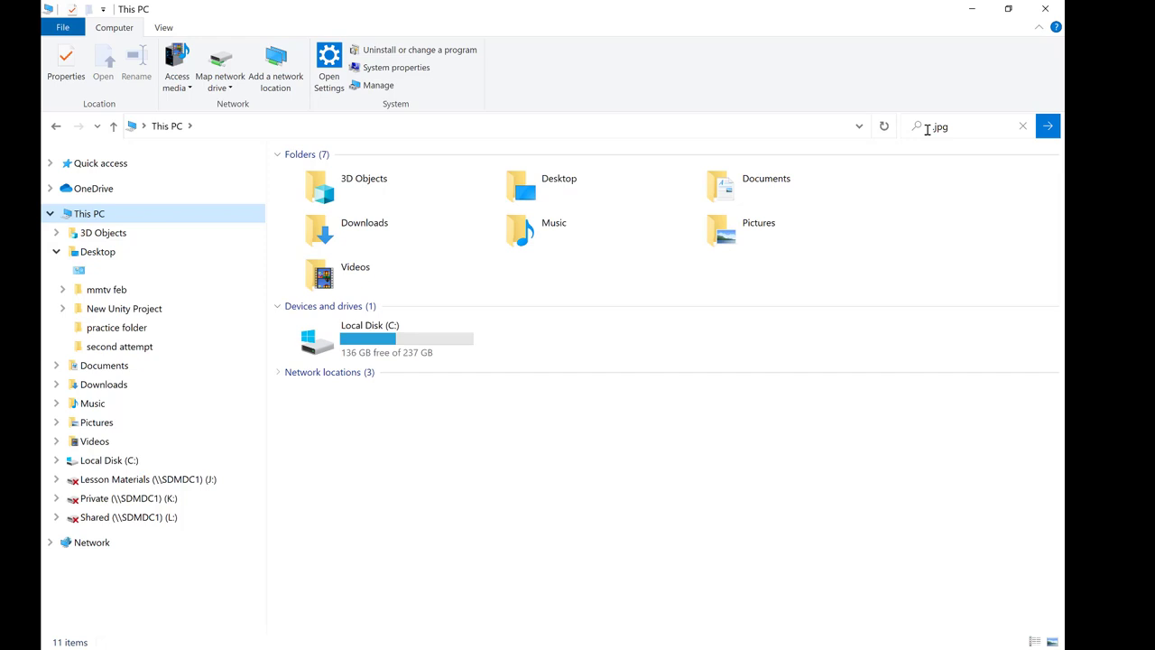
{"action": "left_click", "coordinate": [776, 185]}
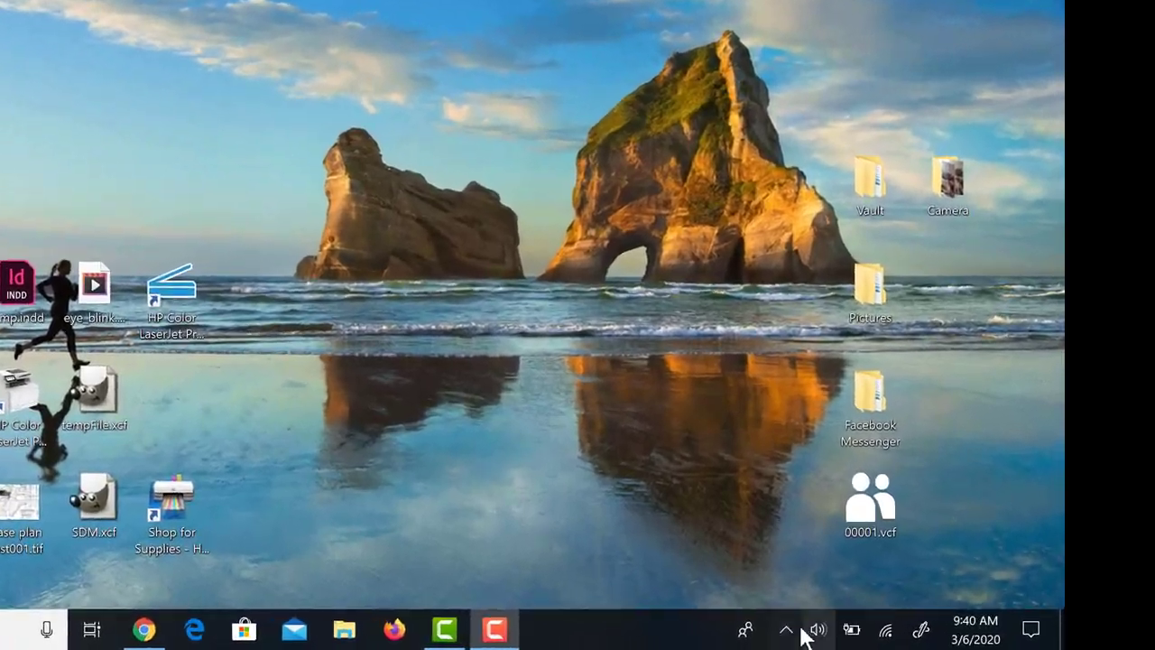
Open the Network & Internet settings and view the connection properties of the current Wi-Fi network.
{"action": "left_click", "coordinate": [946, 638]}
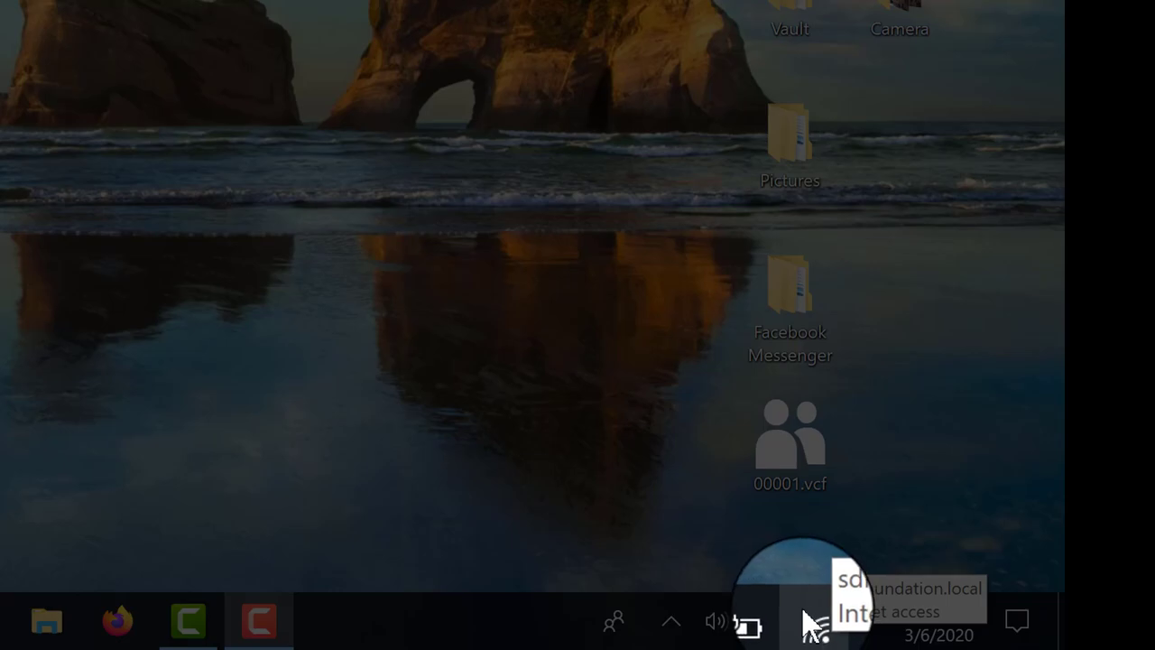
{"action": "right_click", "coordinate": [808, 621]}
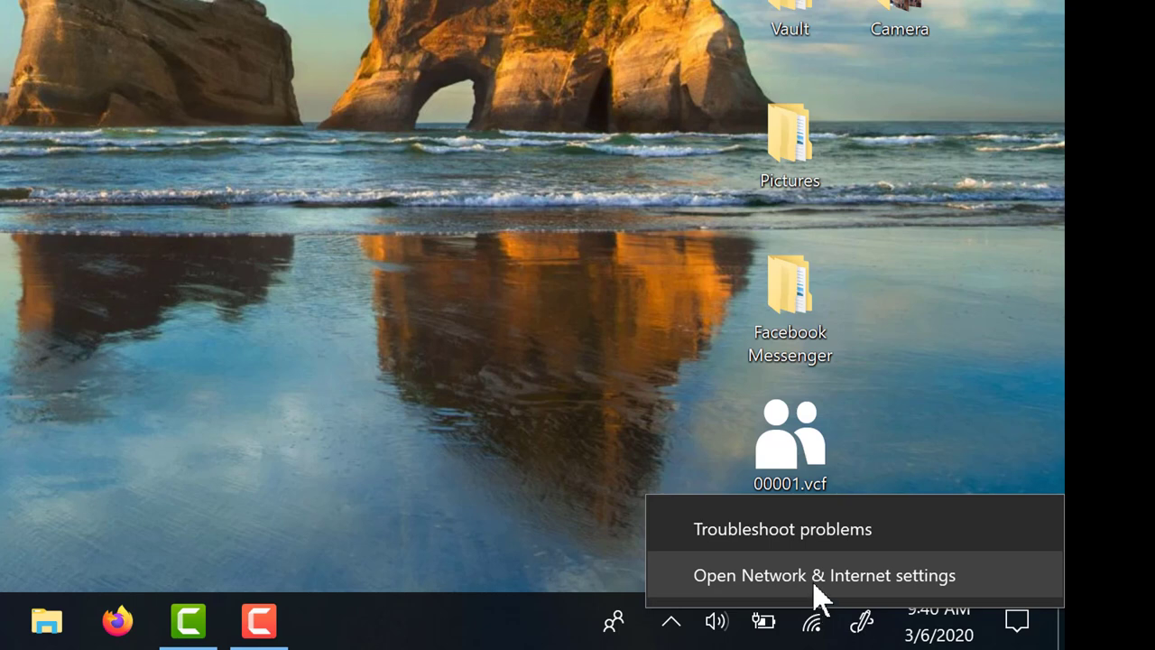
{"action": "left_click", "coordinate": [815, 585]}
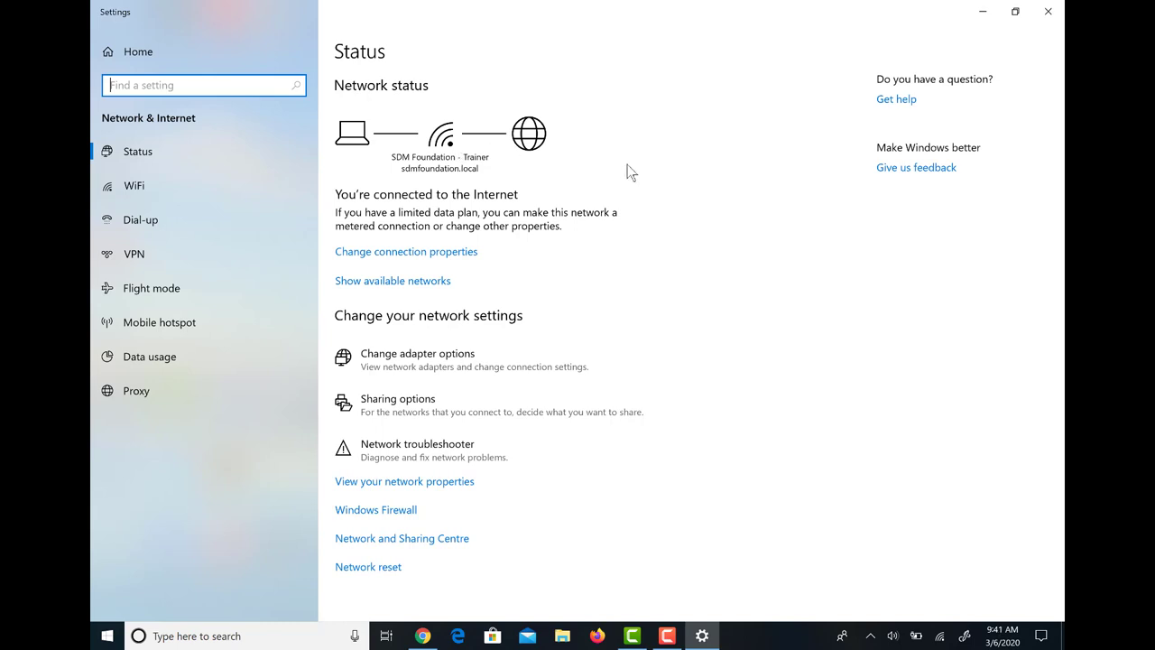
{"action": "left_click", "coordinate": [418, 255]}
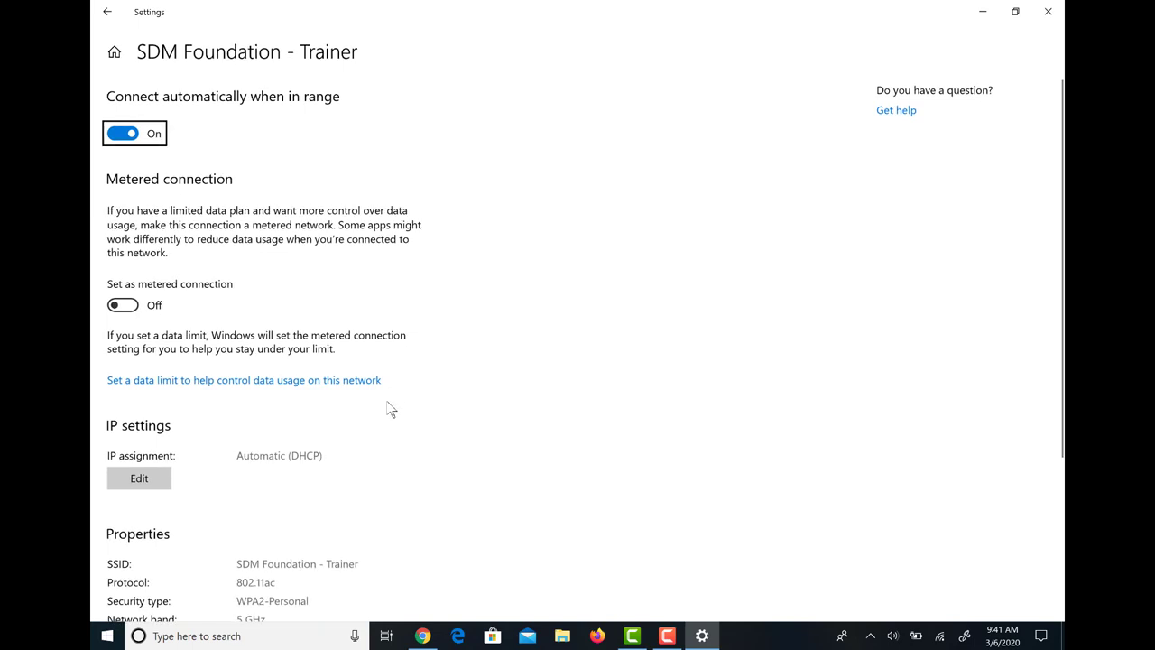
Review the IP settings and properties of the current Wi-Fi network and return to the WiFi settings.
{"action": "scroll", "coordinate": [391, 409], "scroll_direction": "down", "scroll_amount": 6}
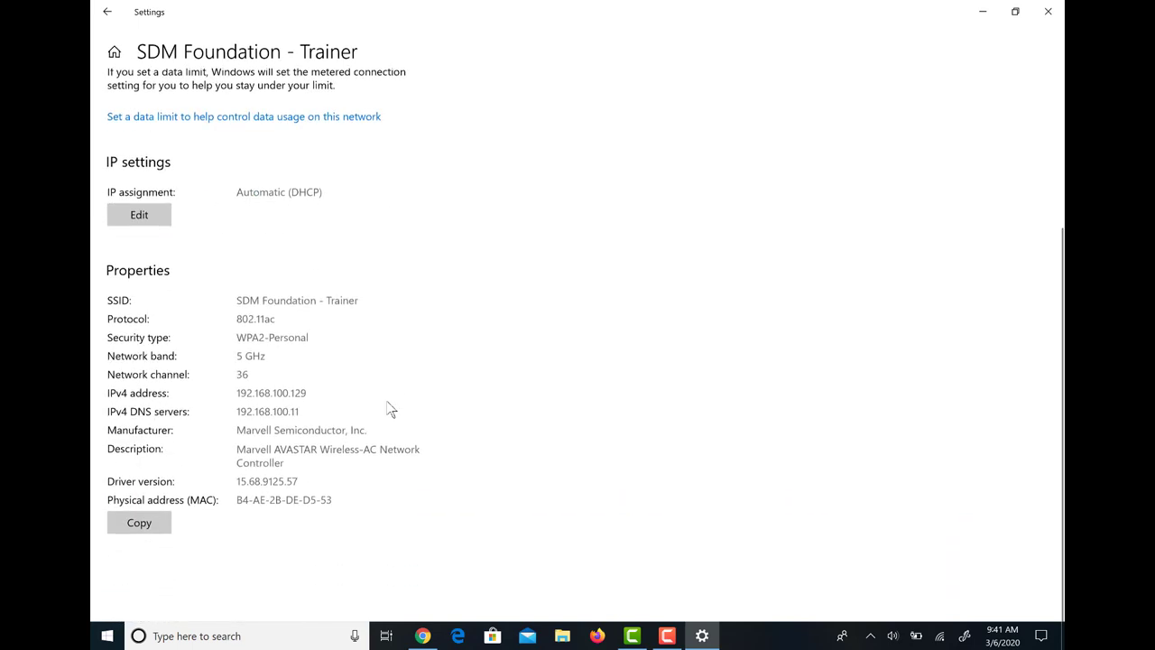
{"action": "scroll", "coordinate": [392, 407], "scroll_direction": "up", "scroll_amount": 6}
{"action": "left_click", "coordinate": [107, 12]}
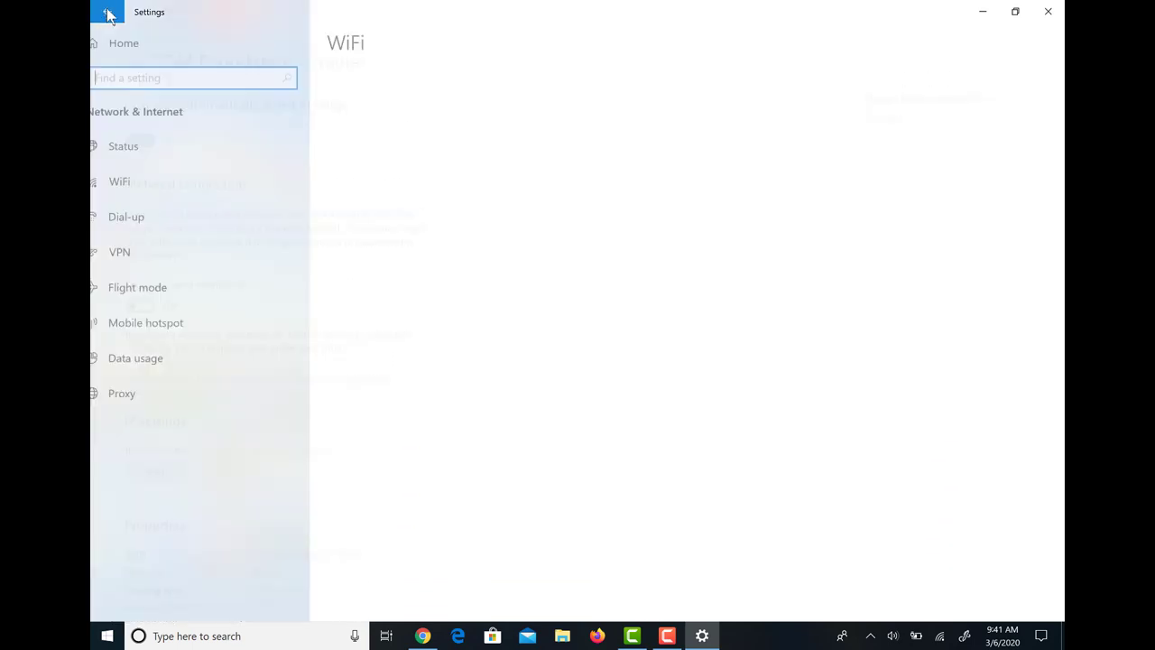
View the available Wi-Fi networks from the WiFi settings and again from the desktop, dismissing the list each time.
{"action": "left_click", "coordinate": [420, 180]}
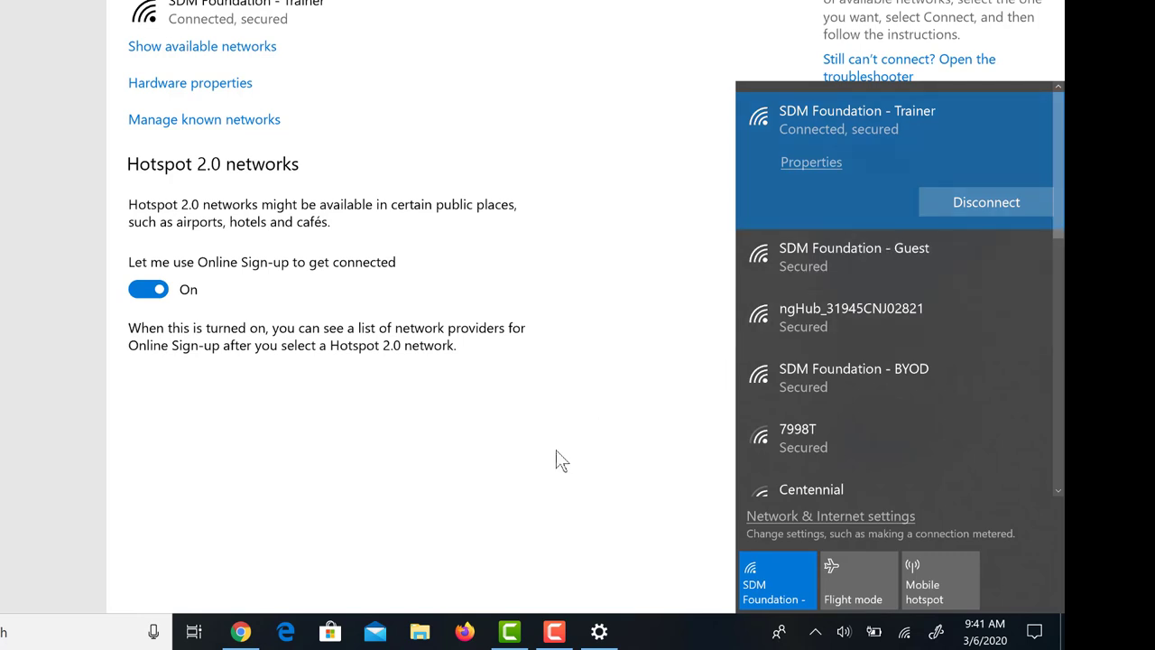
{"action": "left_click", "coordinate": [545, 485]}
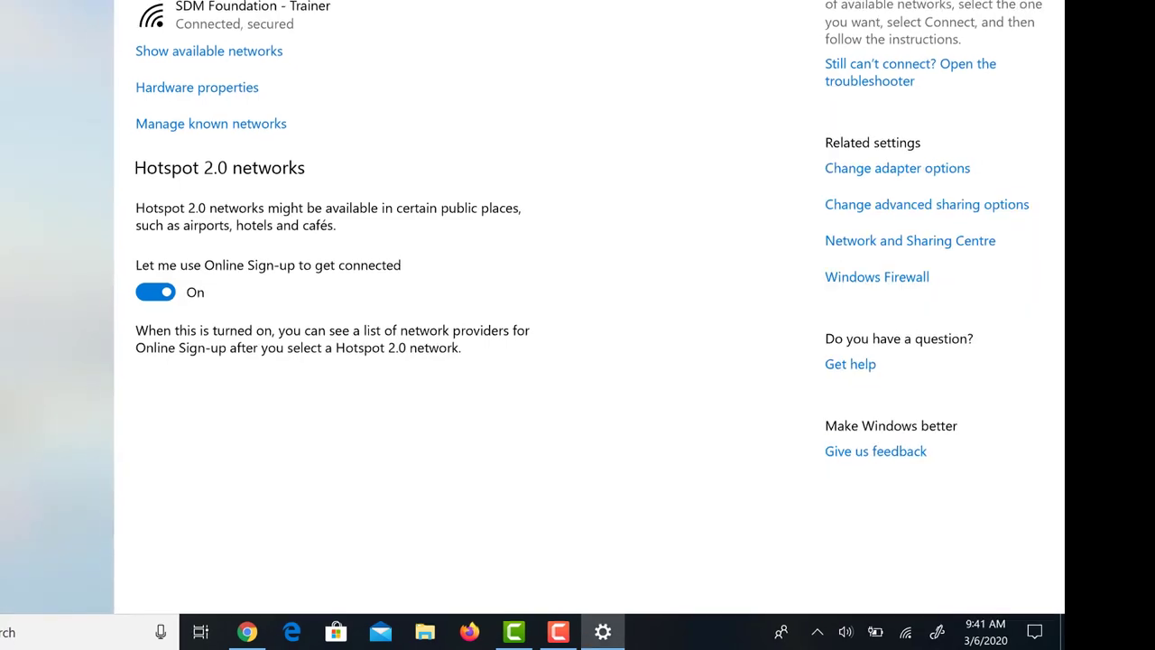
{"action": "left_click", "coordinate": [998, 11]}
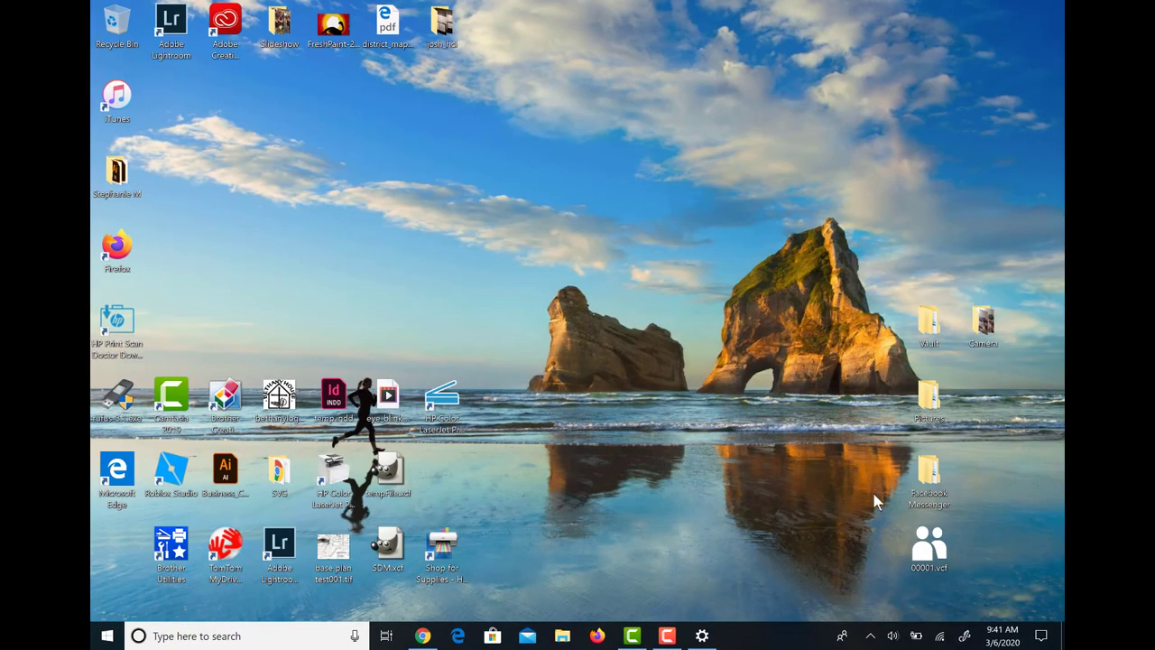
{"action": "left_click", "coordinate": [940, 639]}
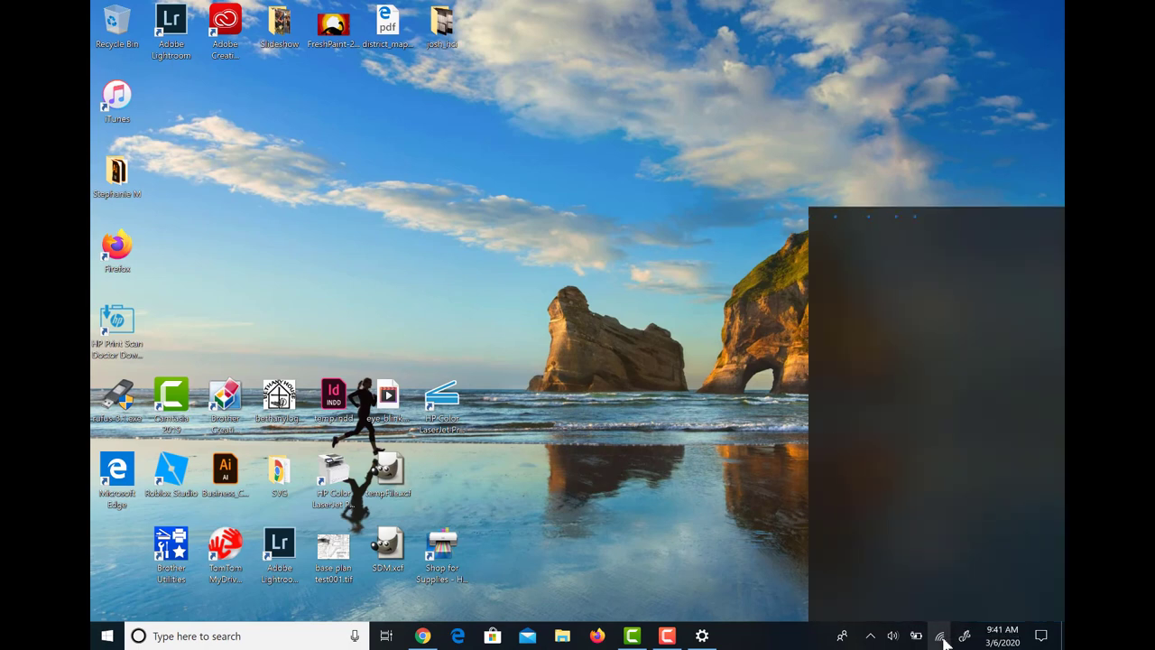
{"action": "left_click", "coordinate": [677, 473]}
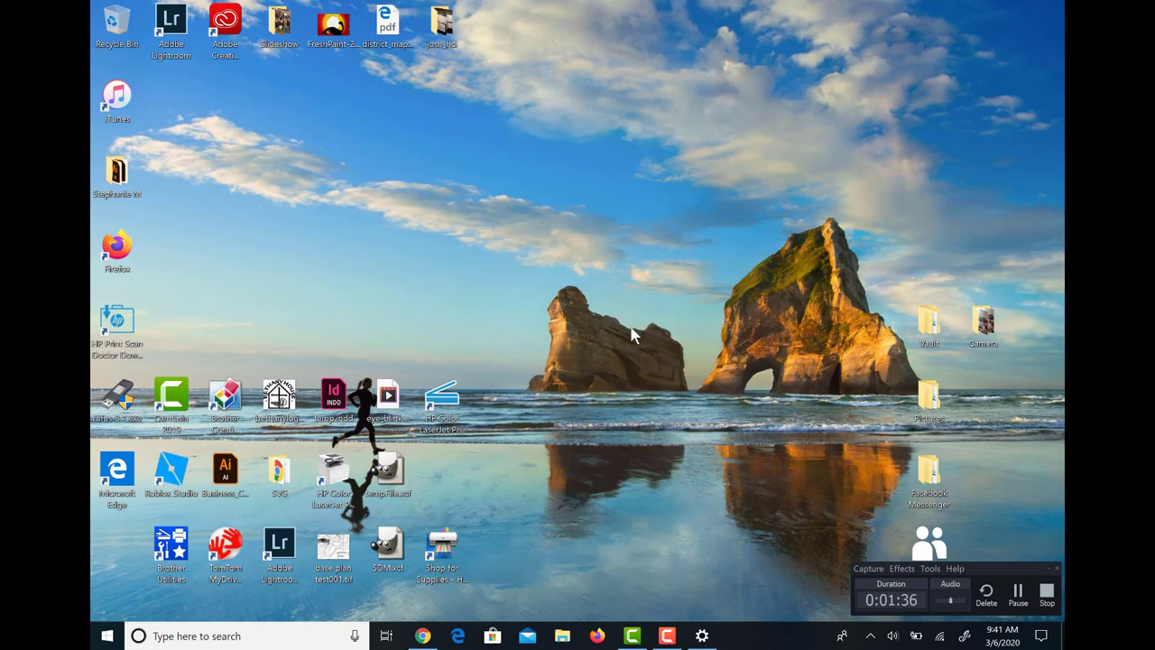
Open the Network & Internet settings from the desktop's network indicator, view the network status, and minimise the window.
{"action": "right_click", "coordinate": [940, 639]}
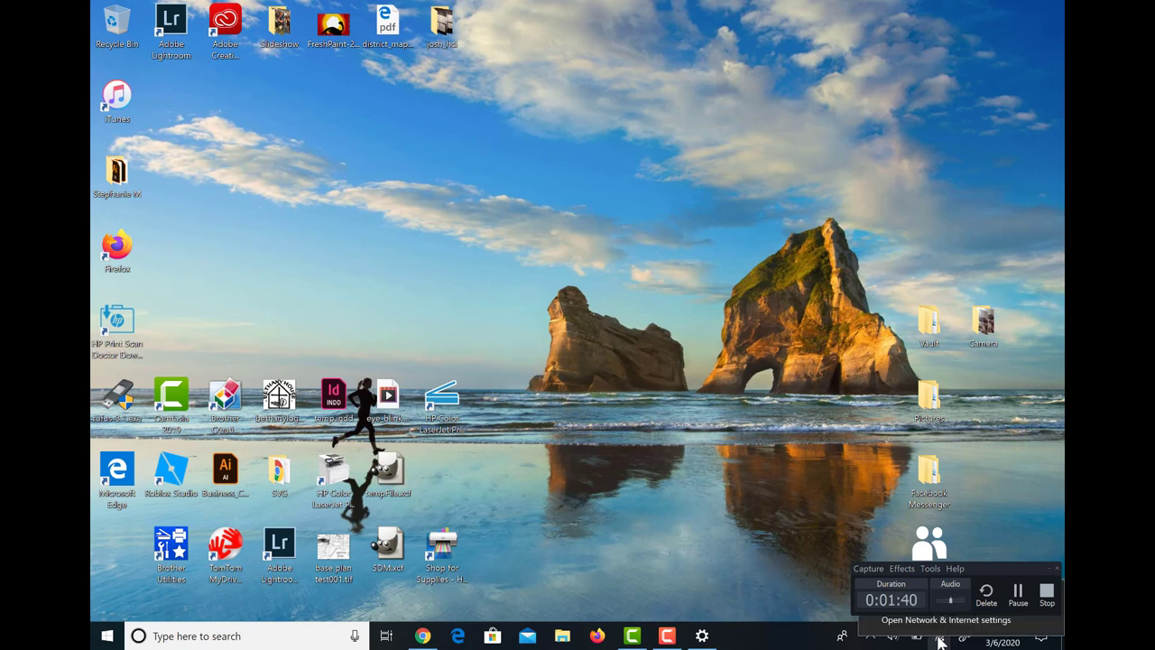
{"action": "left_click", "coordinate": [941, 621]}
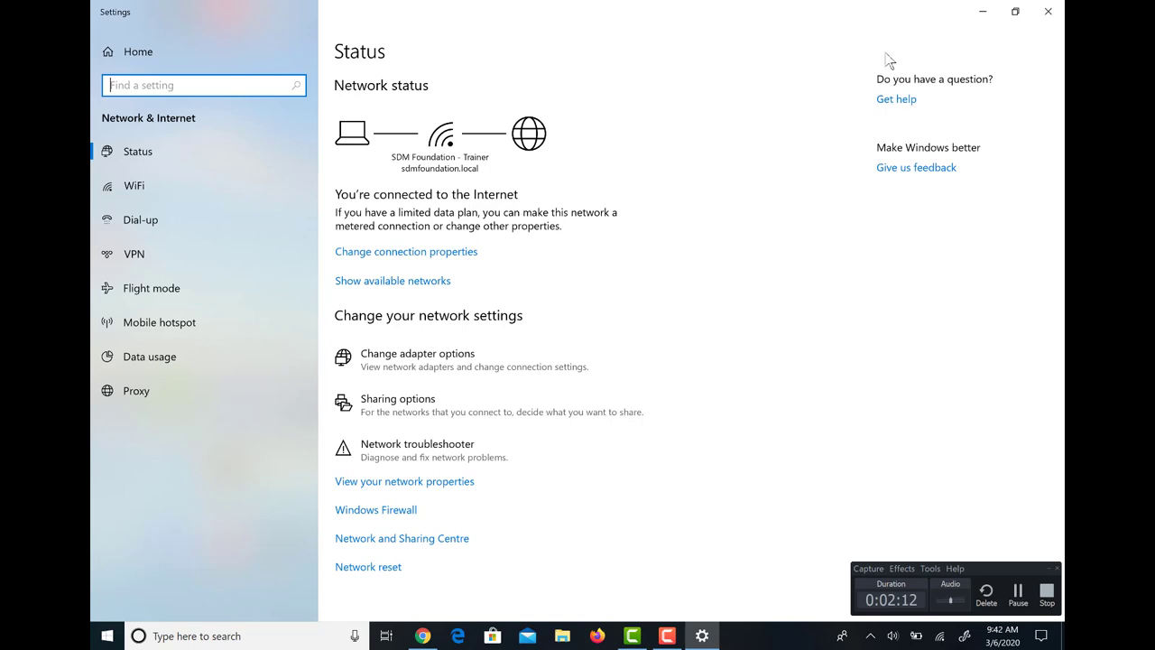
{"action": "left_click", "coordinate": [981, 16]}
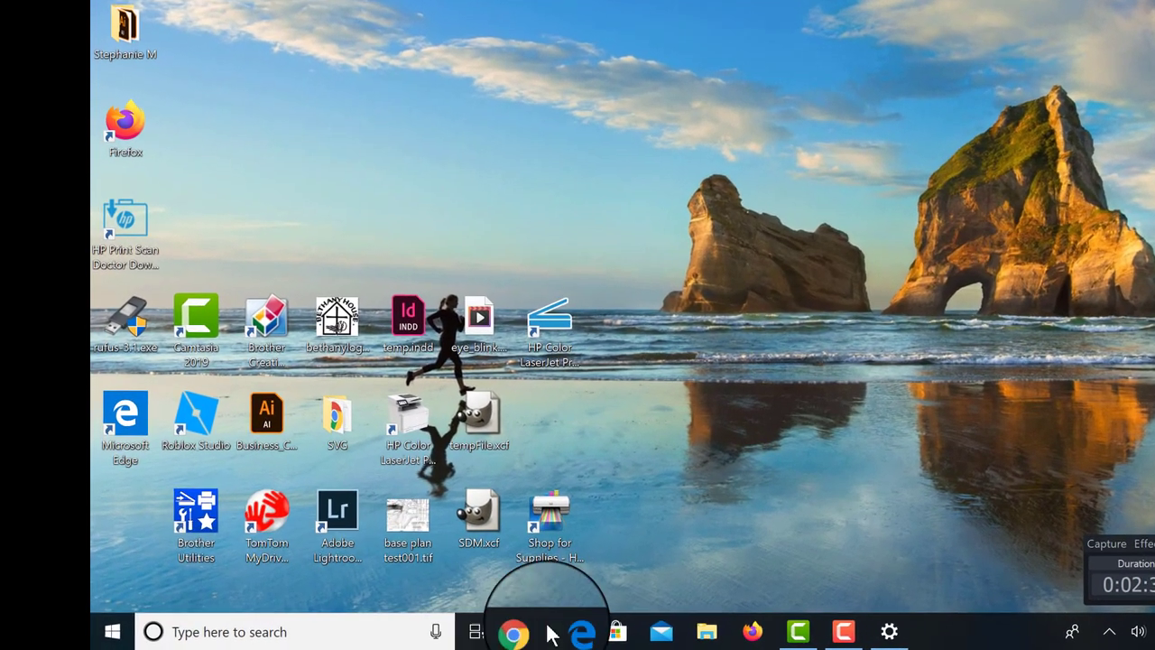
Select the Microsoft Edge shortcut on the desktop, search Windows for "edge", and clear the search.
{"action": "left_click_drag", "start_coordinate": [582, 635], "coordinate": [574, 632]}
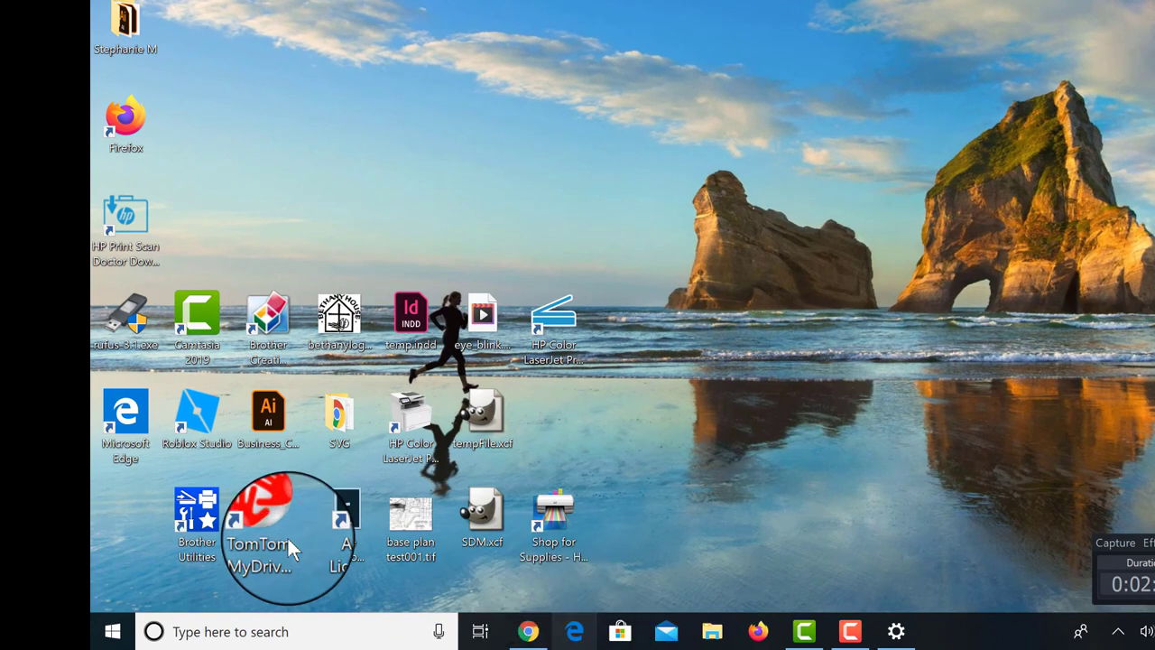
{"action": "left_click", "coordinate": [130, 426]}
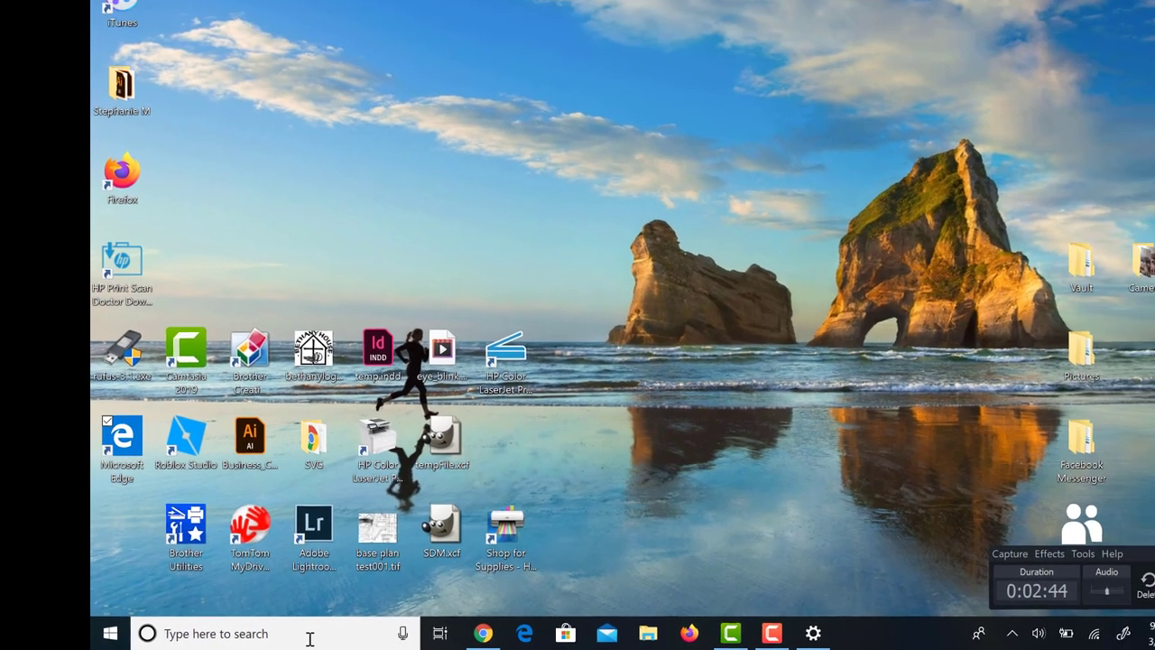
{"action": "left_click", "coordinate": [334, 635]}
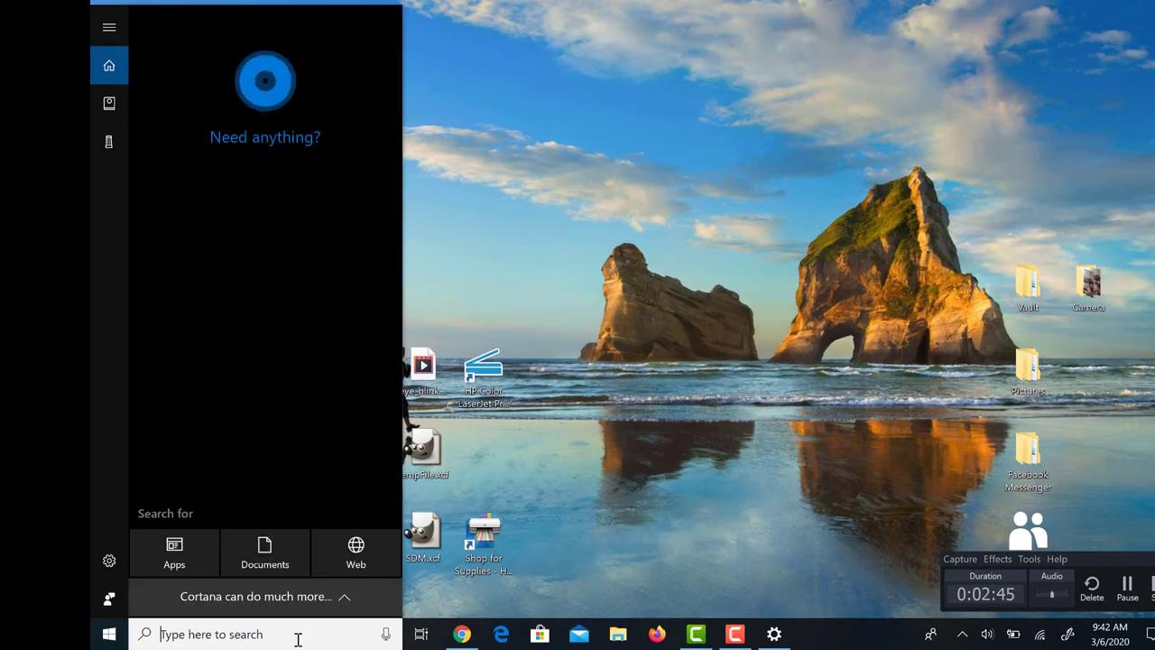
{"action": "type", "text": "edge"}
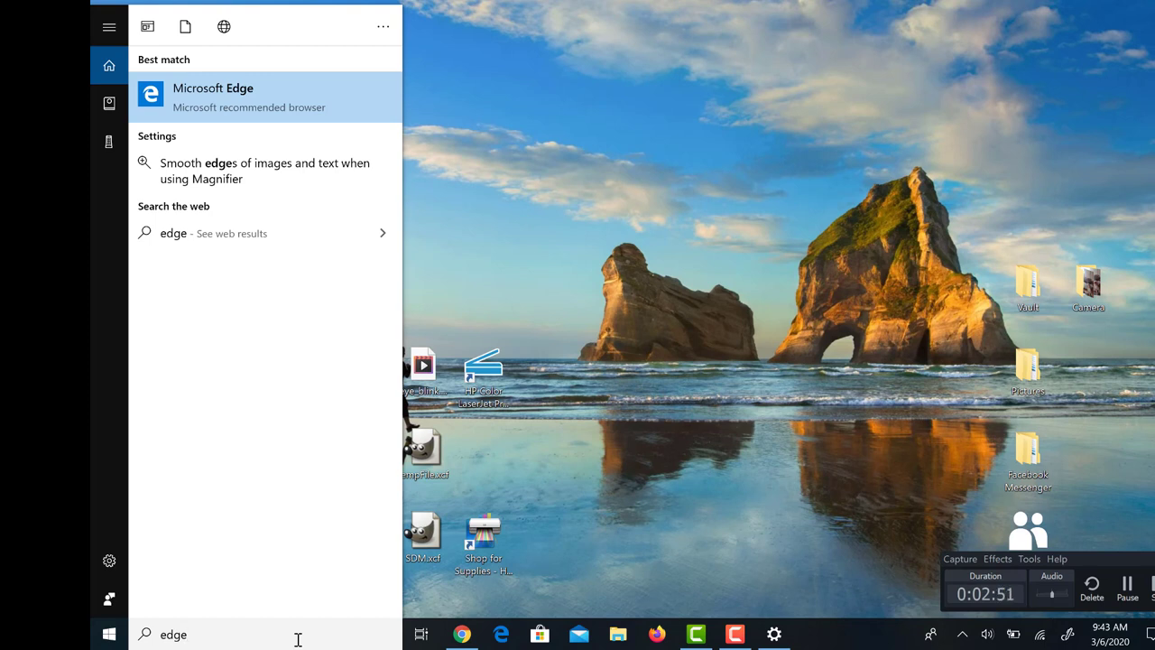
{"action": "key", "text": "BackSpace"}
{"action": "key", "text": "BackSpace"}
{"action": "key", "text": "BackSpace"}
{"action": "key", "text": "BackSpace"}
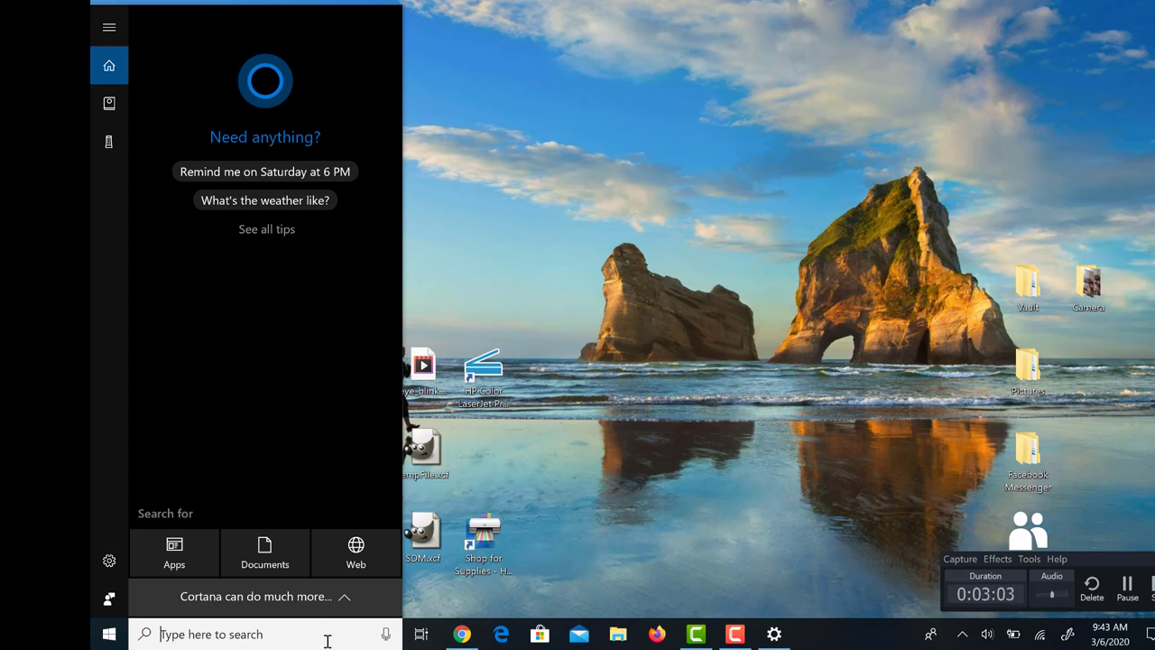
Search the web for "sdm foundation" from the Windows search and bring up the results in Microsoft Edge.
{"action": "type", "text": "sdm "}
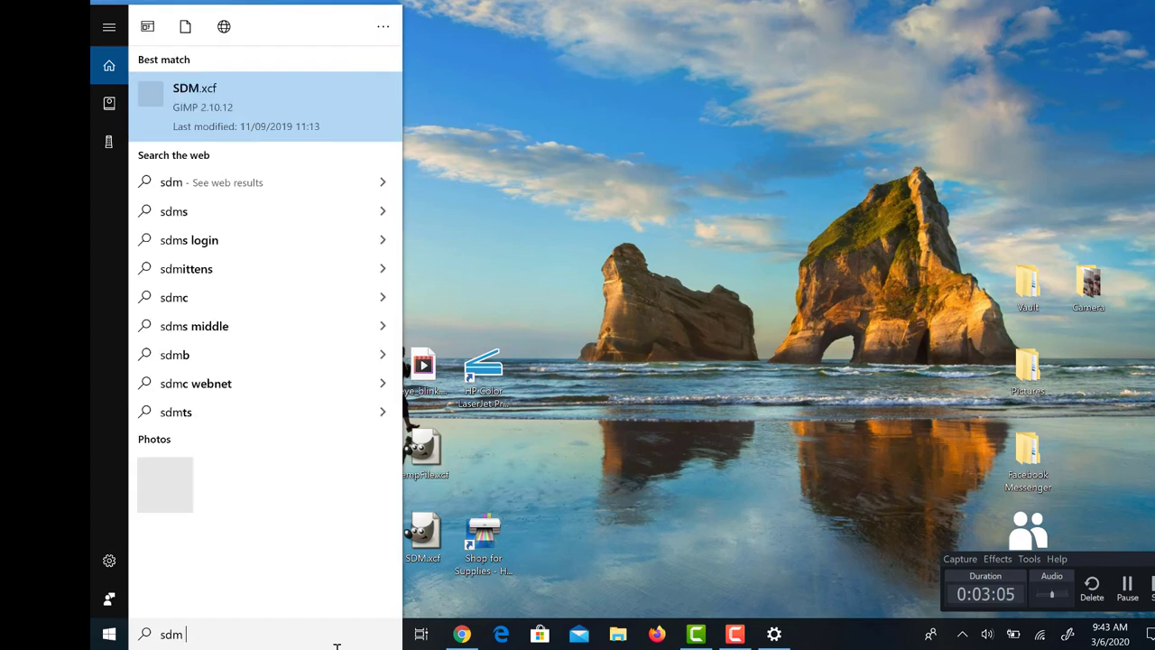
{"action": "type", "text": "foundation"}
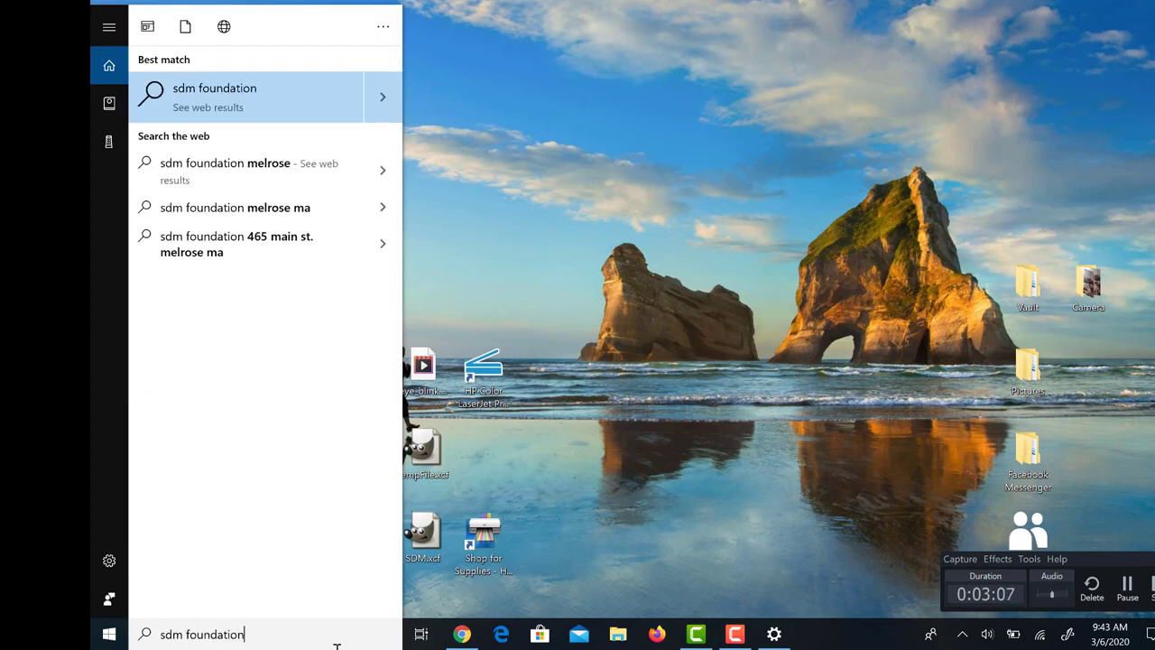
{"action": "key", "text": "Down"}
{"action": "key", "text": "Up"}
{"action": "key", "text": "Return"}
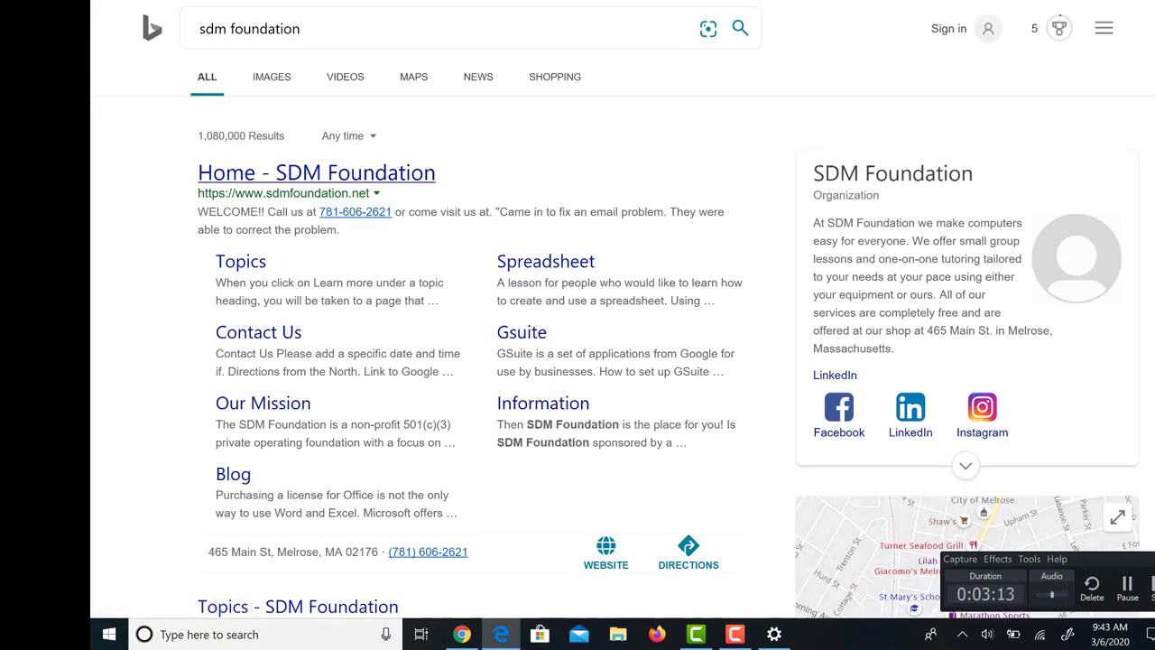
{"action": "left_click", "coordinate": [502, 634]}
{"action": "left_click", "coordinate": [501, 635]}
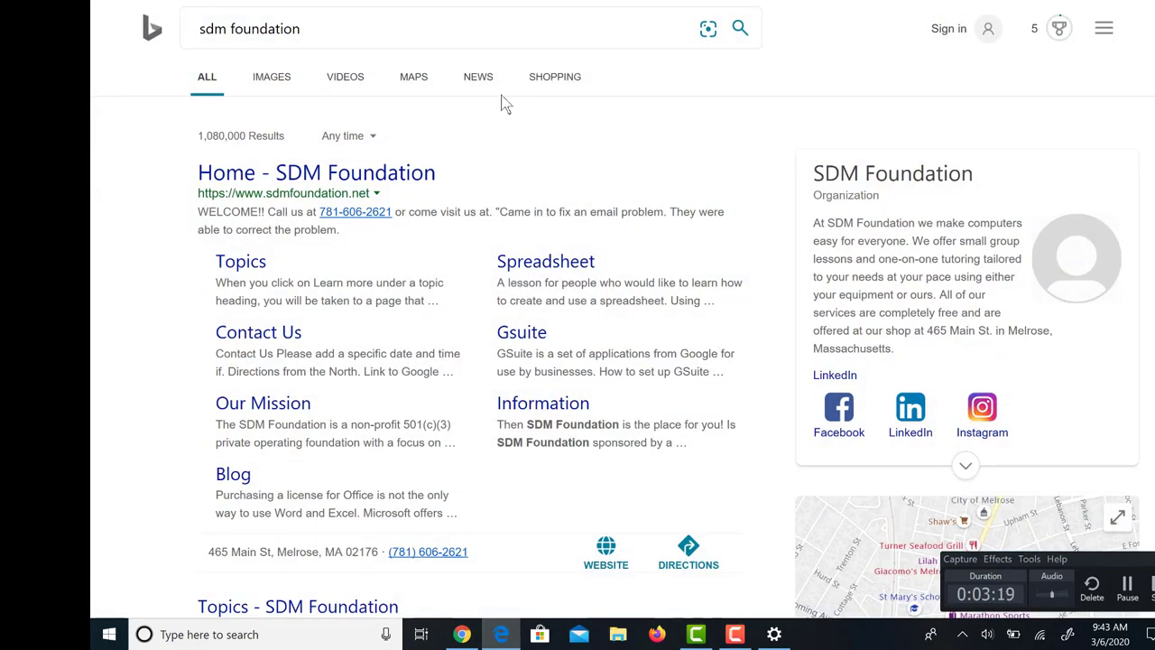
Replace the Bing query with "google chrome download" and run the search.
{"action": "right_click", "coordinate": [581, 37]}
{"action": "left_click", "coordinate": [505, 30]}
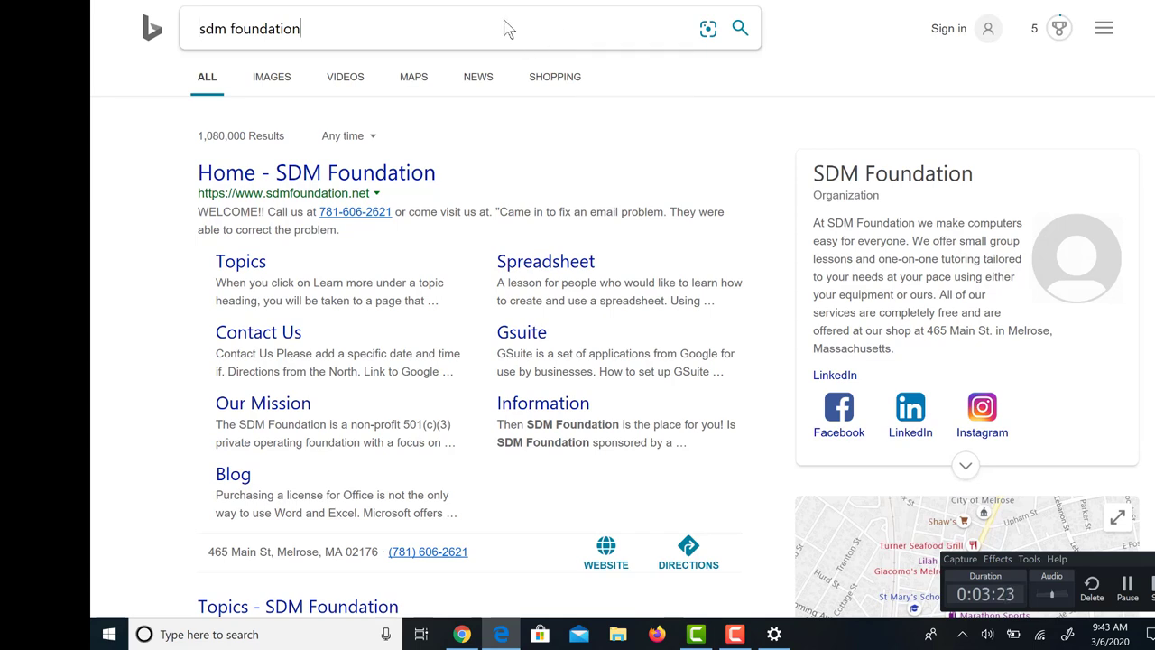
{"action": "key", "text": "ctrl+a"}
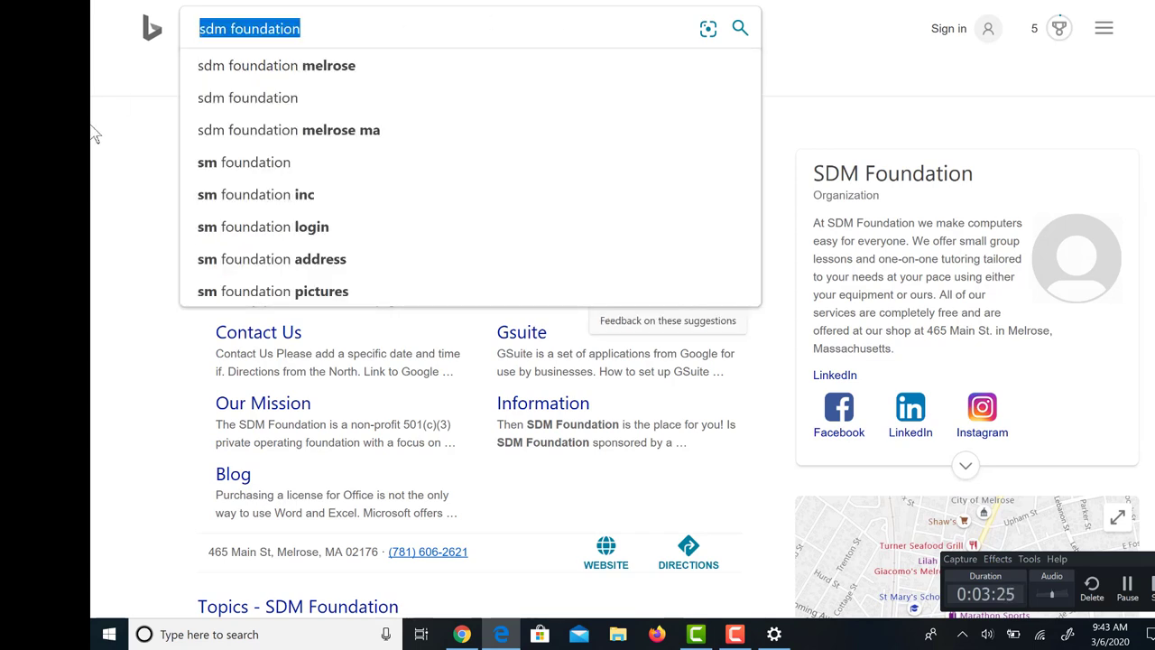
{"action": "type", "text": "google"}
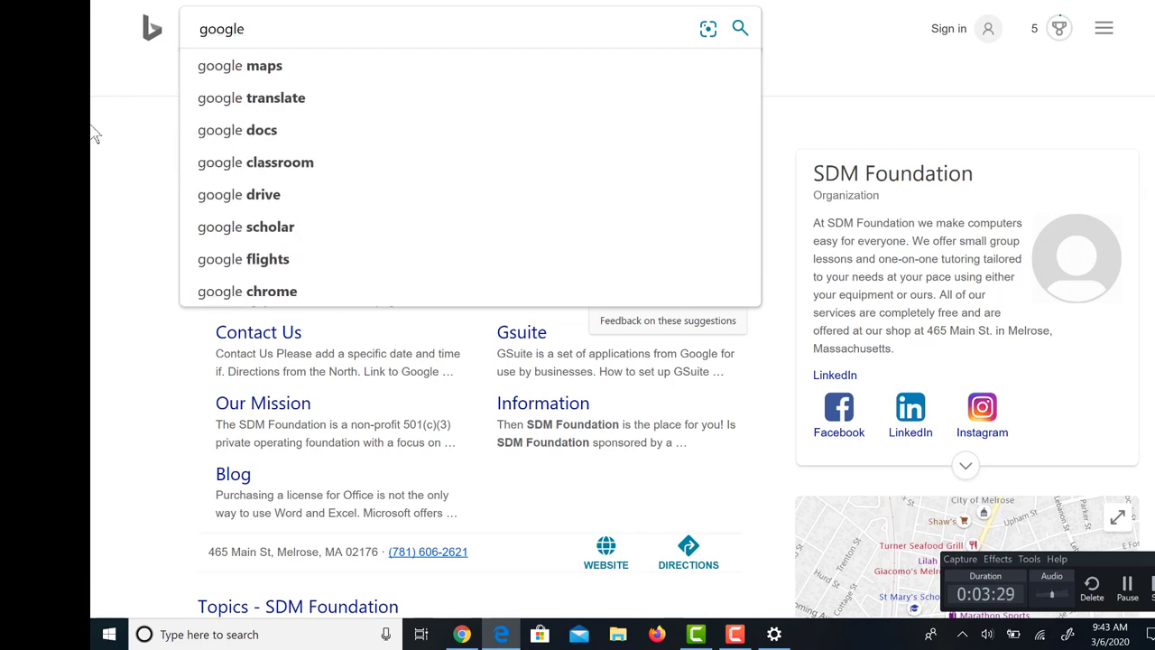
{"action": "type", "text": " d"}
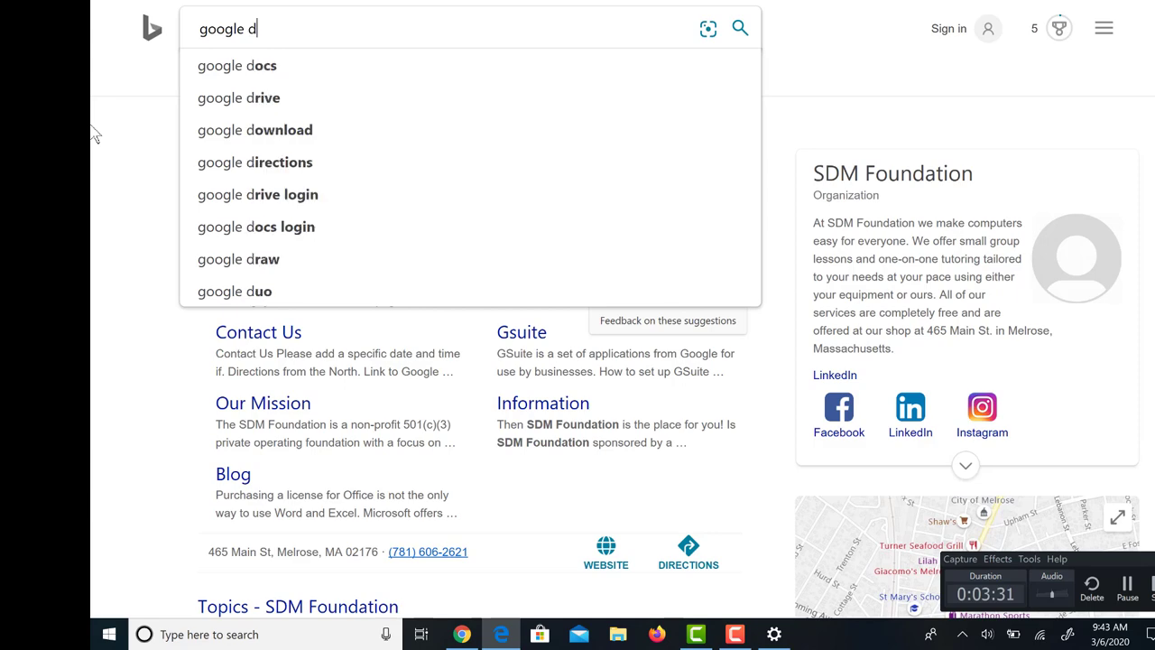
{"action": "type", "text": "o"}
{"action": "key", "text": "BackSpace"}
{"action": "key", "text": "BackSpace"}
{"action": "type", "text": "chrome download"}
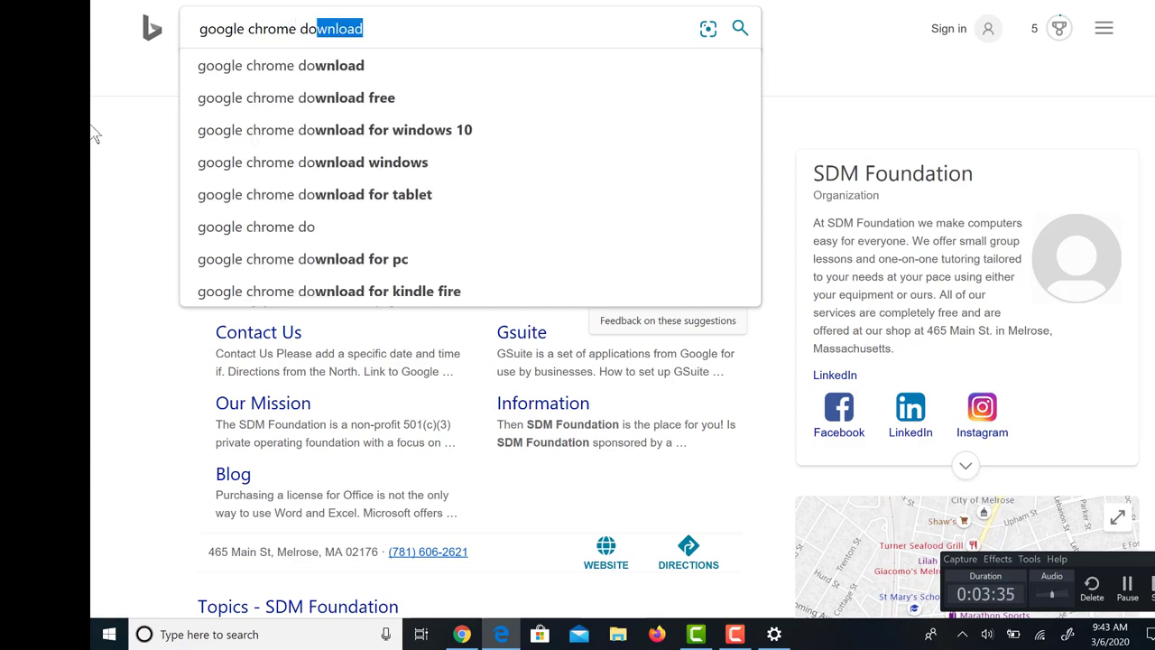
{"action": "key", "text": "Return"}
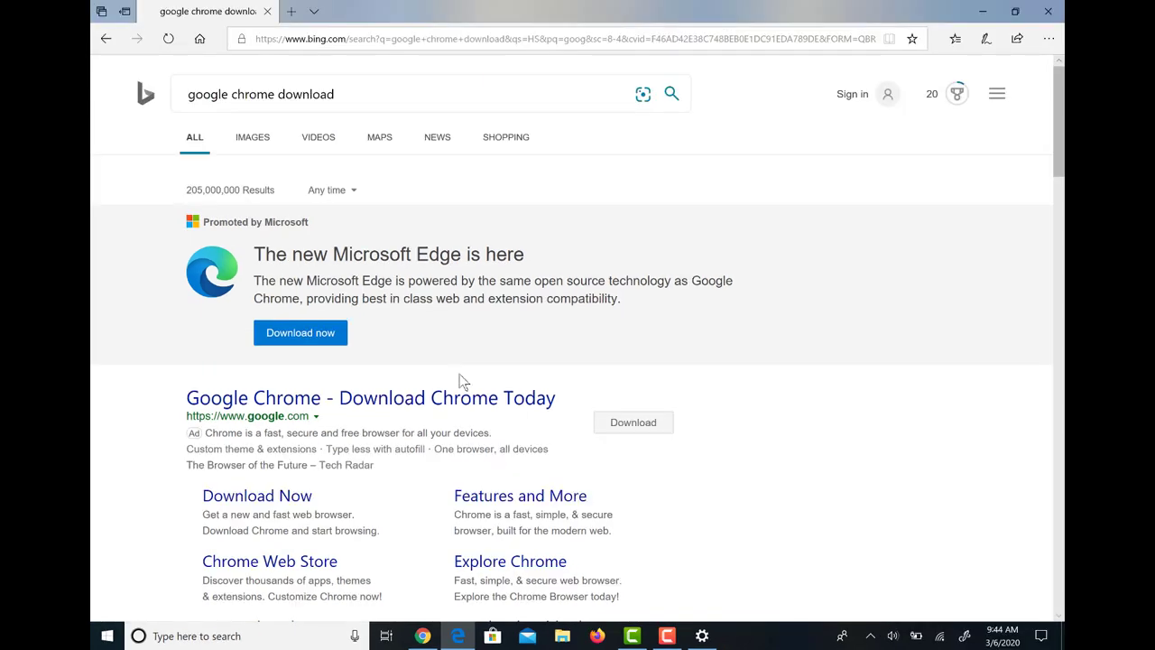
{"action": "scroll", "coordinate": [452, 361], "scroll_direction": "down", "scroll_amount": 1}
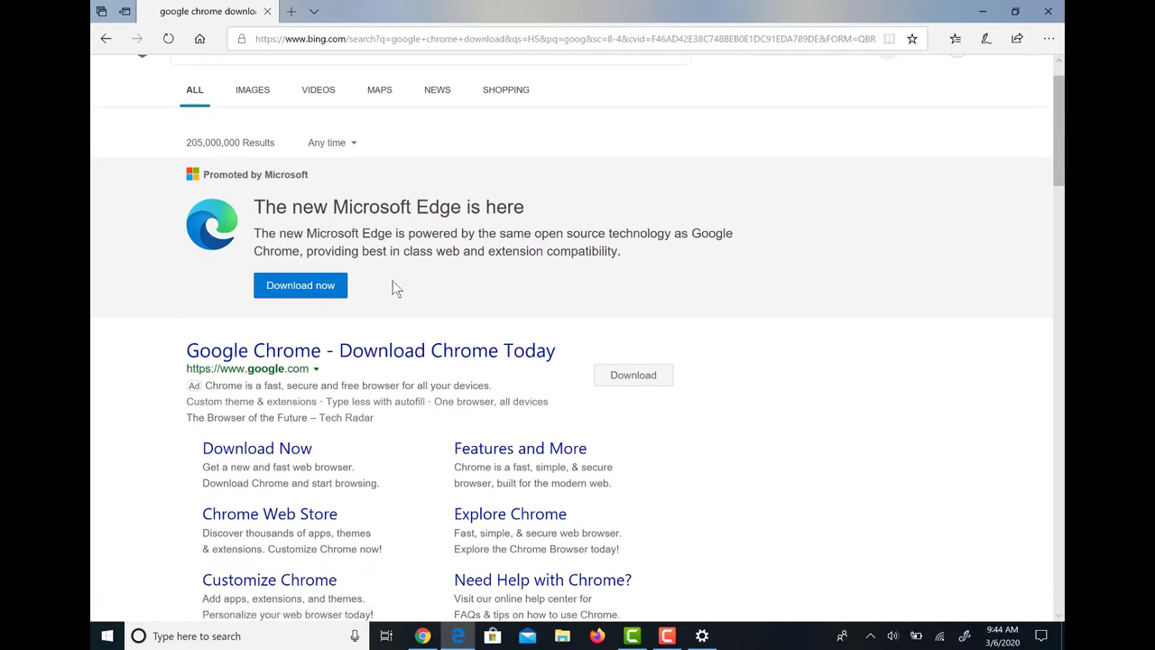
{"action": "scroll", "coordinate": [364, 284], "scroll_direction": "down", "scroll_amount": 1}
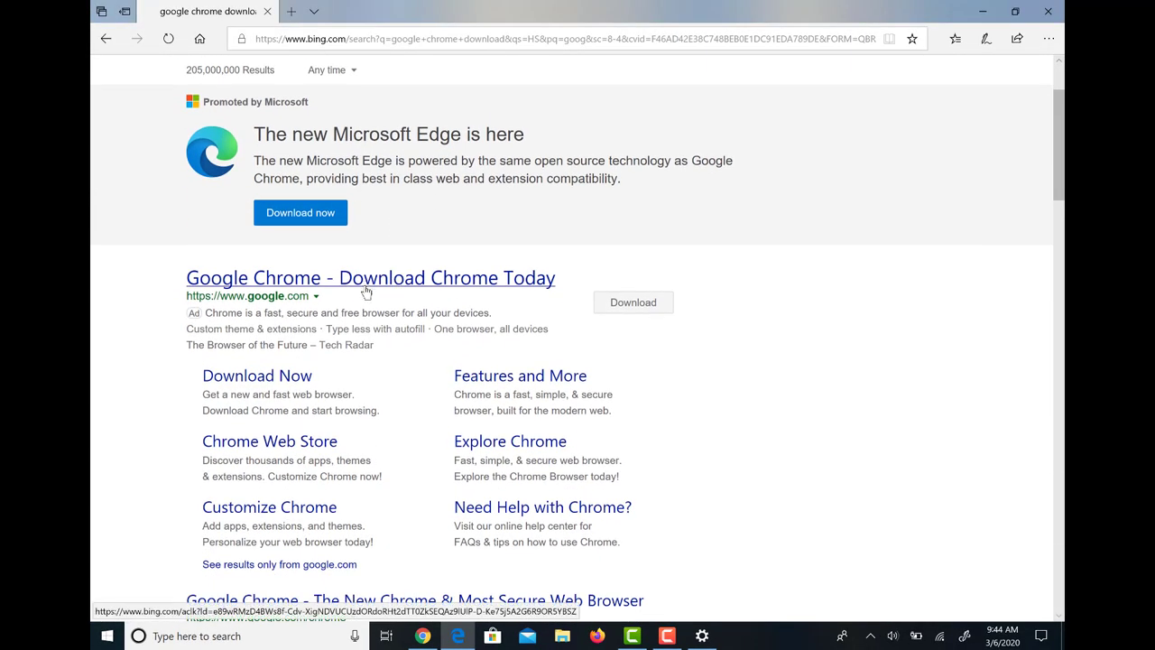
{"action": "left_click", "coordinate": [367, 287]}
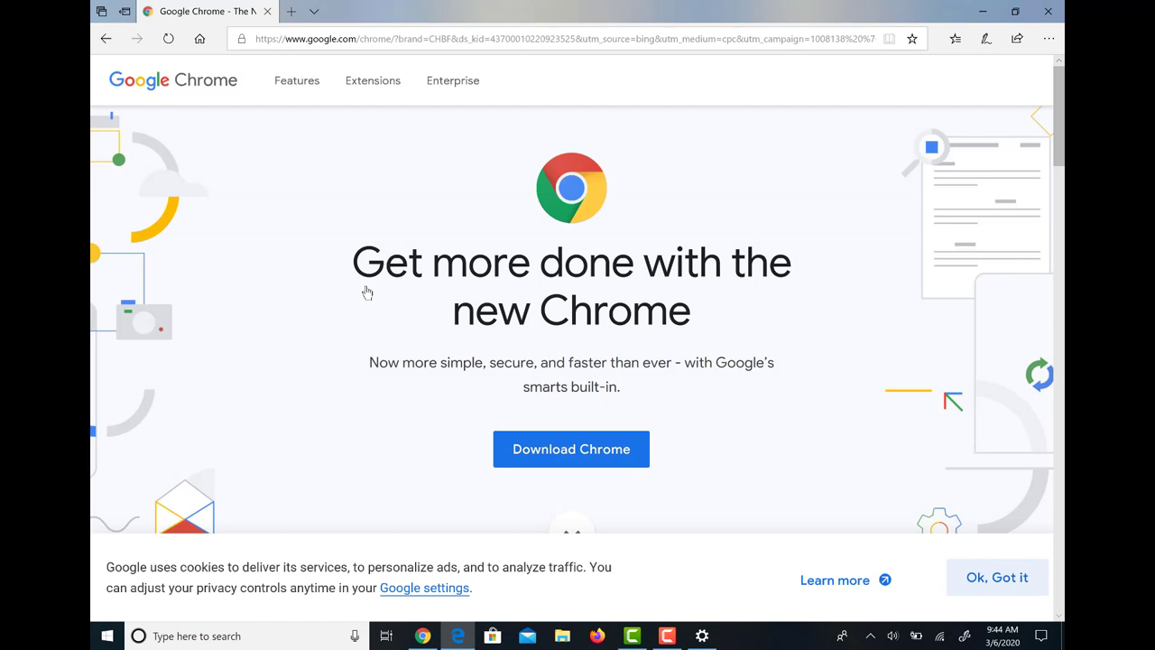
Download Chrome for Windows, accepting the terms of service, and run ChromeSetup.exe to install it.
{"action": "left_click", "coordinate": [605, 454]}
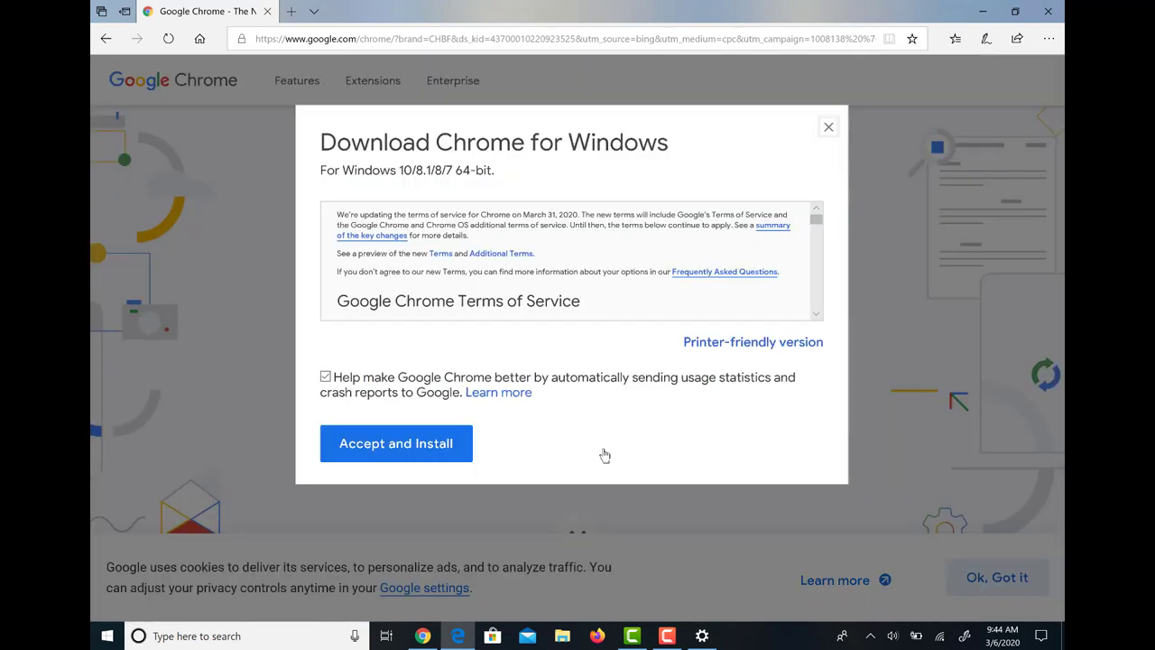
{"action": "left_click", "coordinate": [422, 446]}
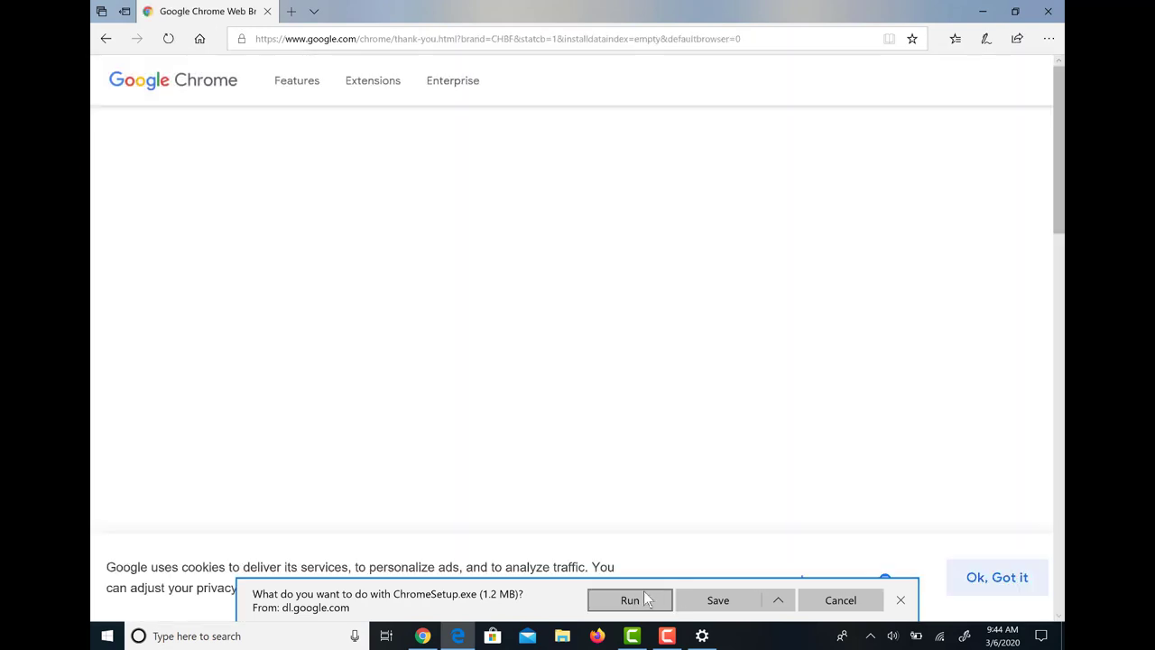
{"action": "left_click", "coordinate": [646, 601]}
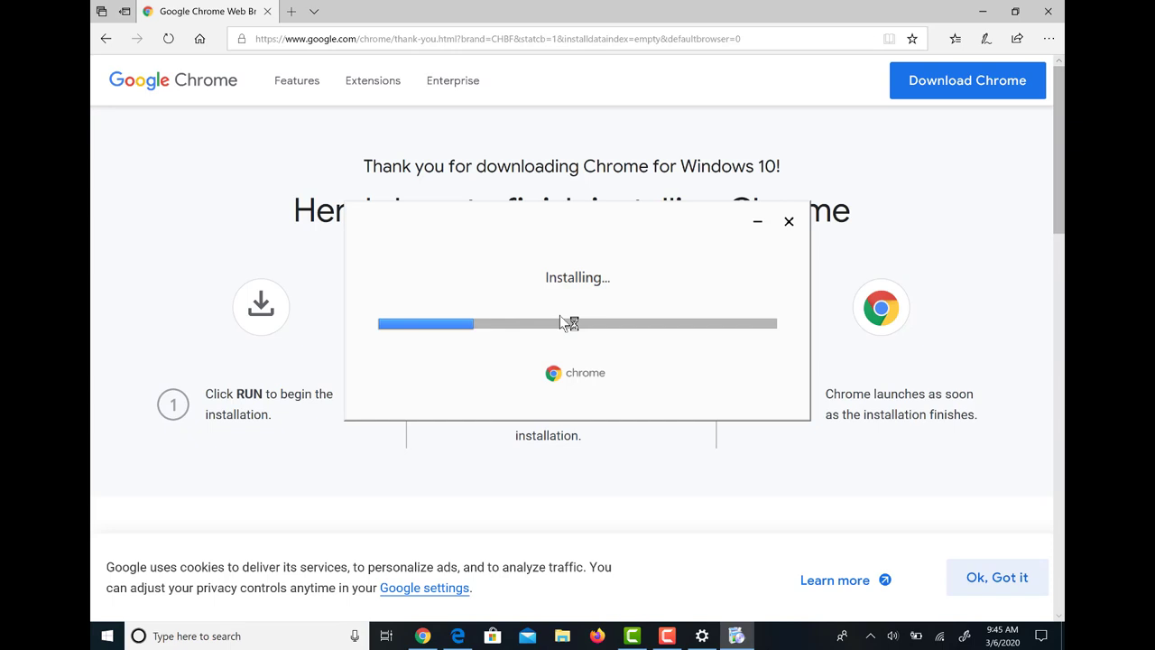
Close the Microsoft Edge window and dismiss the Chrome installer.
{"action": "right_click", "coordinate": [1043, 18]}
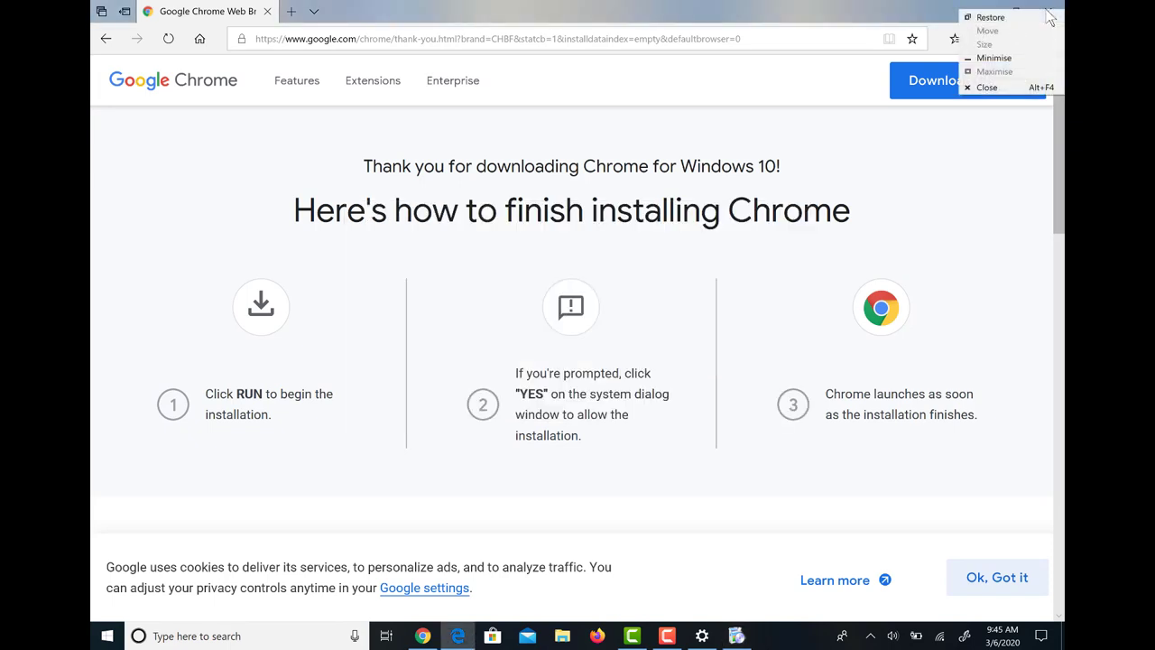
{"action": "left_click", "coordinate": [1002, 87]}
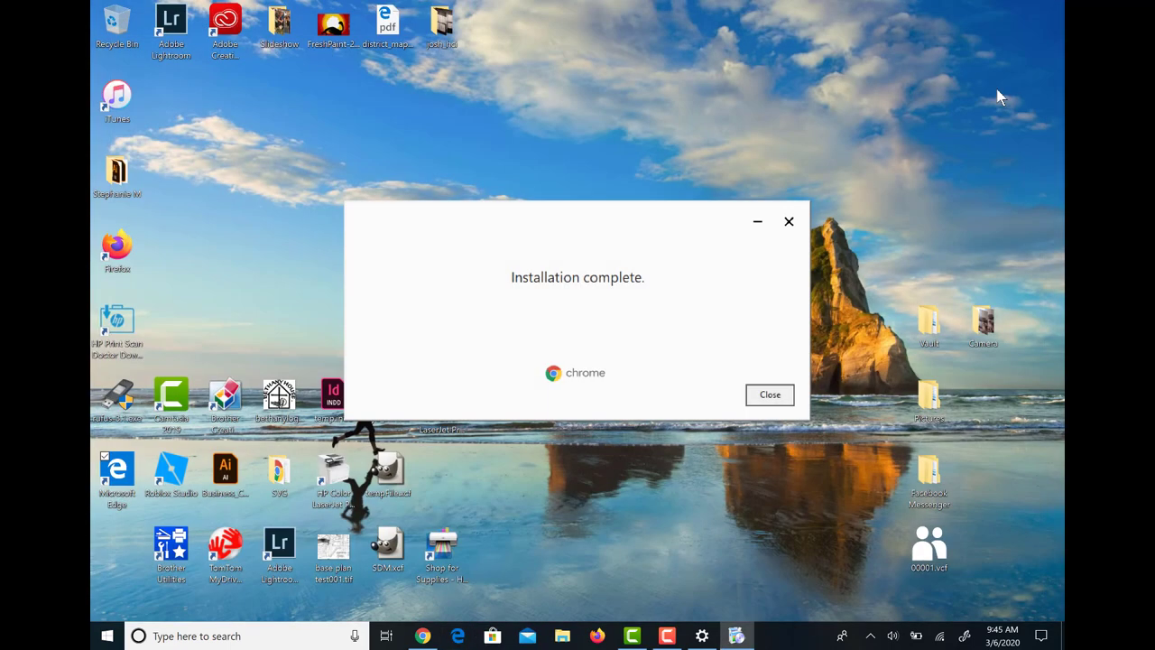
{"action": "left_click", "coordinate": [776, 394]}
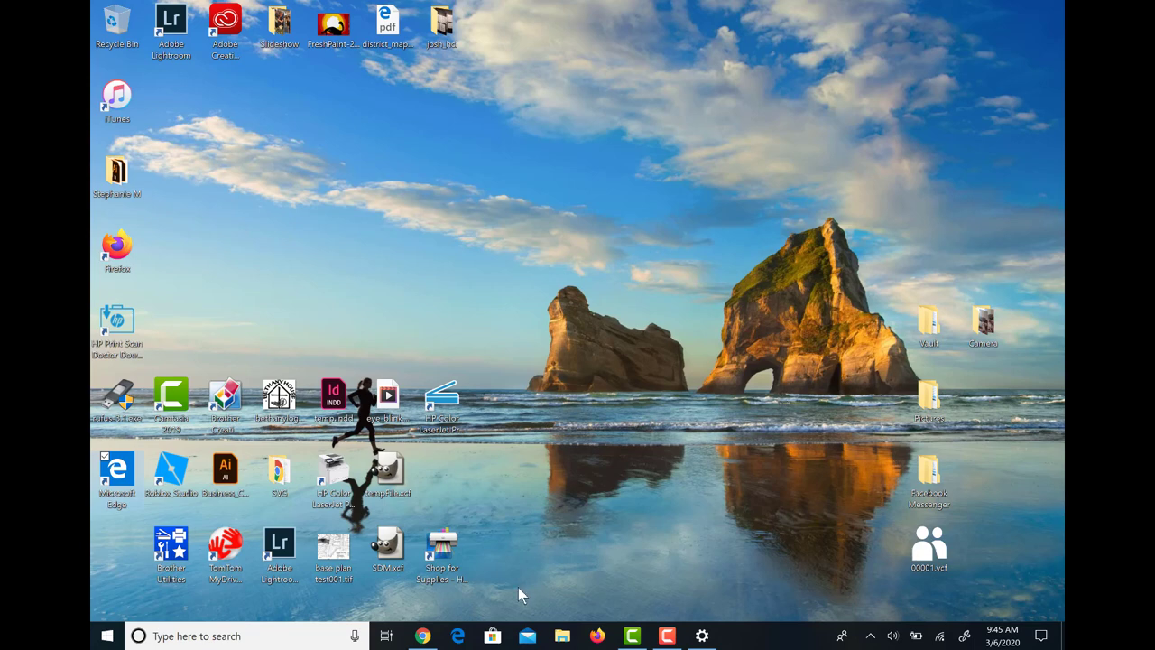
Check Google Chrome's list of recent pages and tasks, bring up its open window, and return to the desktop.
{"action": "right_click", "coordinate": [422, 637]}
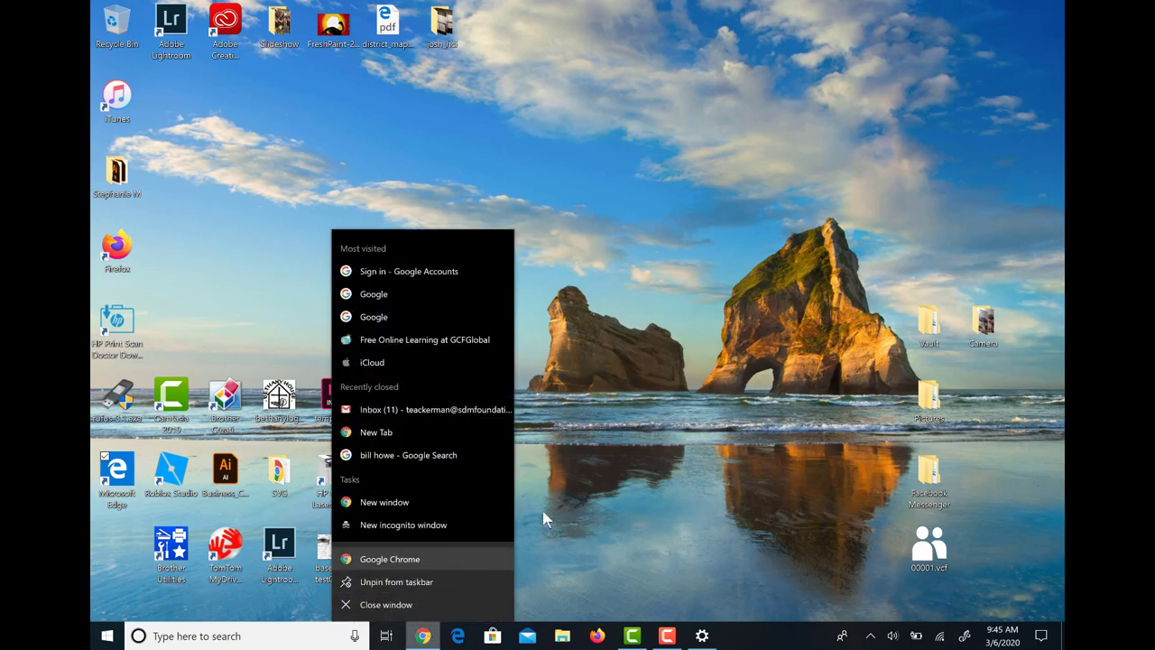
{"action": "left_click", "coordinate": [702, 473]}
{"action": "left_click", "coordinate": [424, 637]}
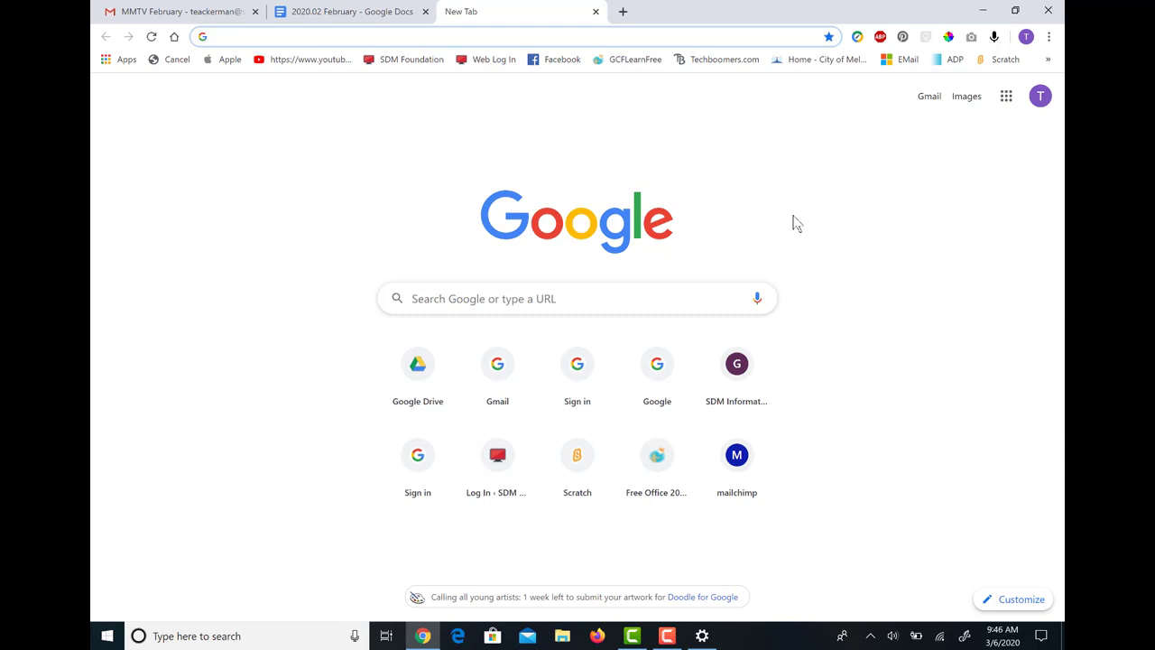
{"action": "key", "text": "super+d"}
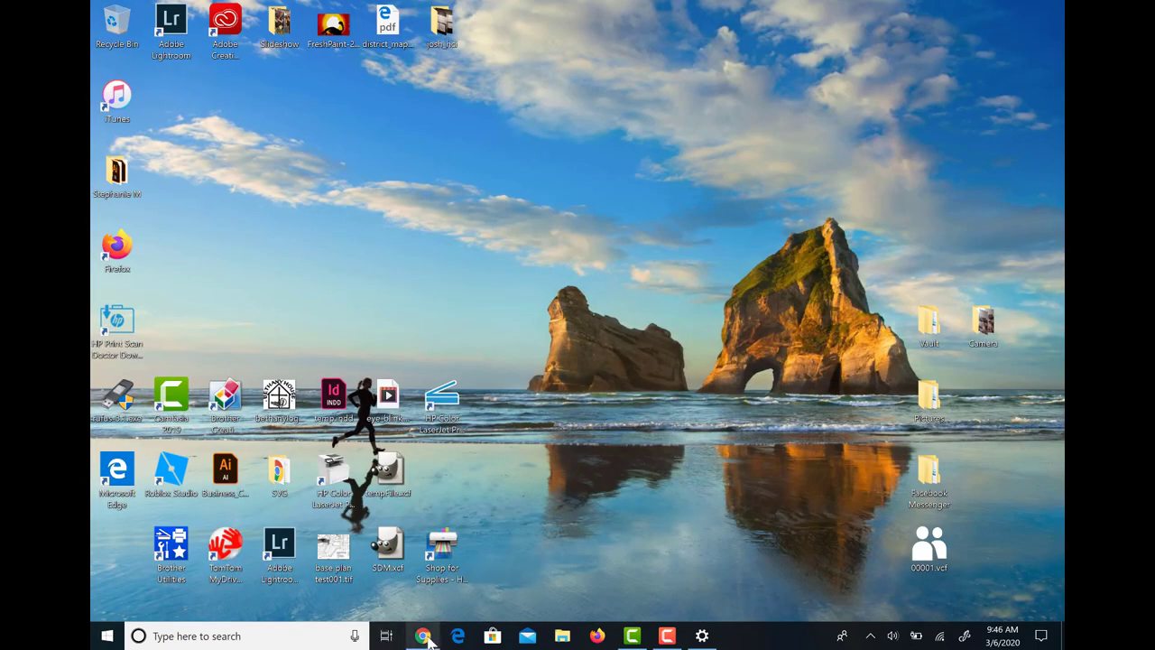
Search Windows for "chrom" and open the file location of the Google Chrome app.
{"action": "left_click", "coordinate": [306, 638]}
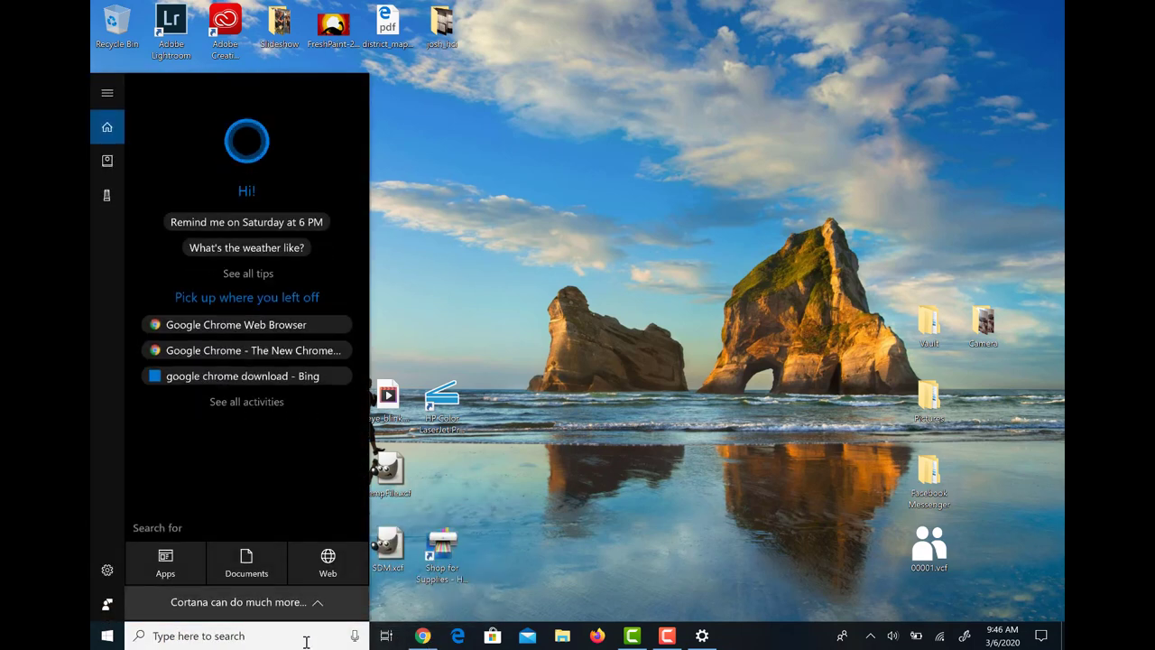
{"action": "type", "text": "chrom"}
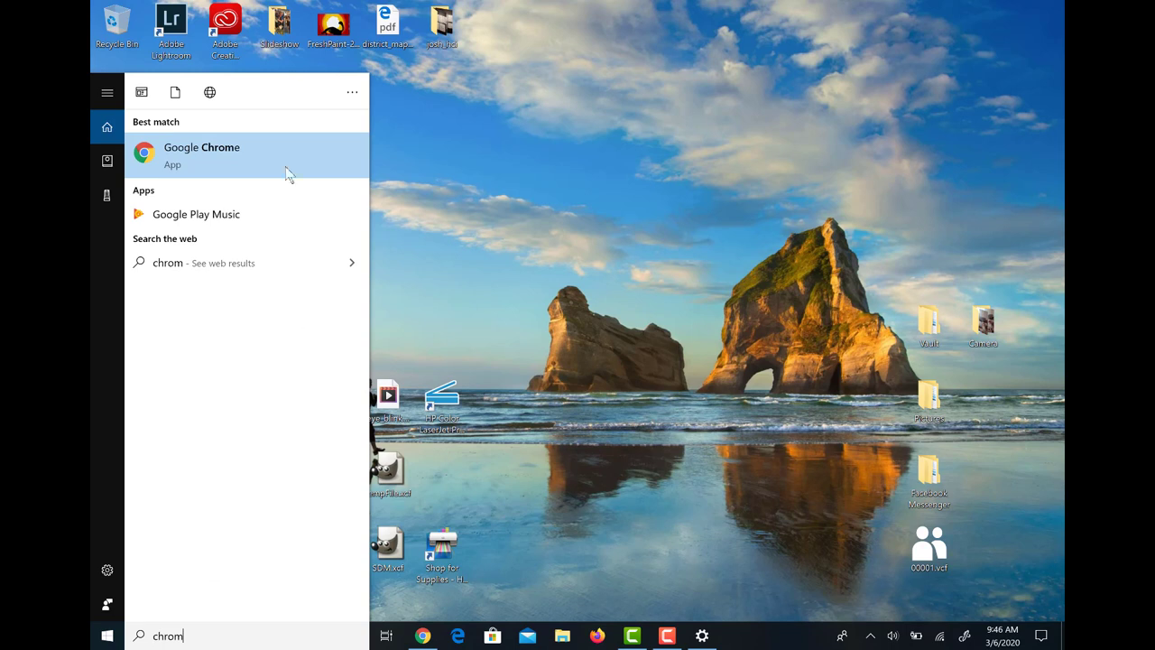
{"action": "left_click", "coordinate": [294, 150]}
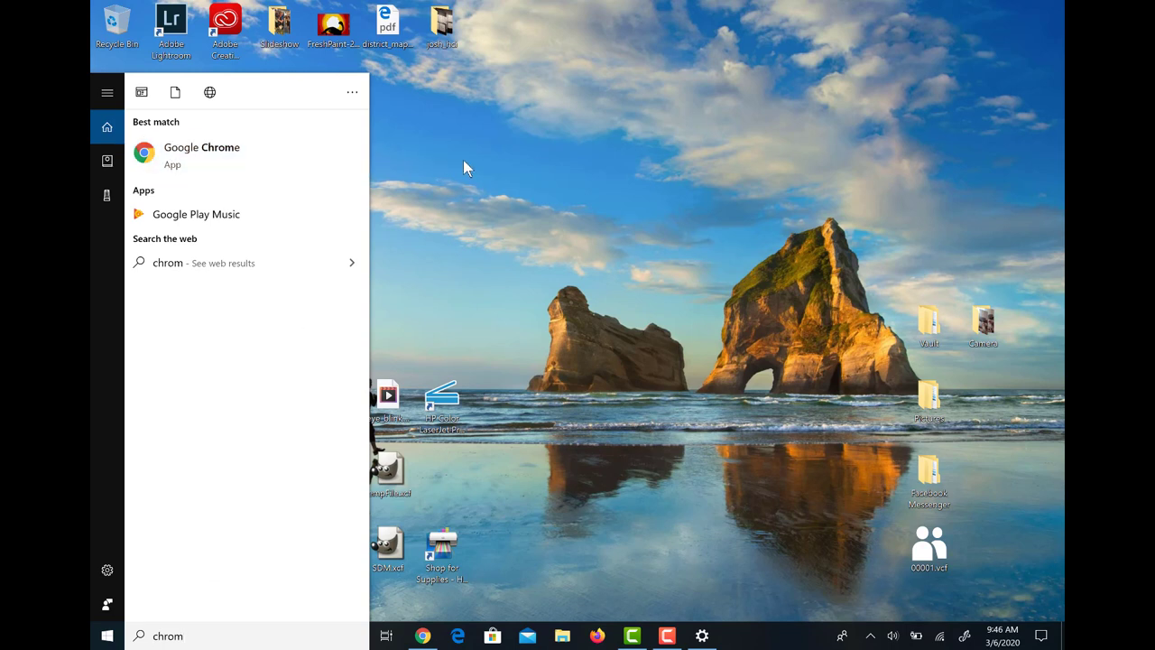
{"action": "right_click", "coordinate": [261, 156]}
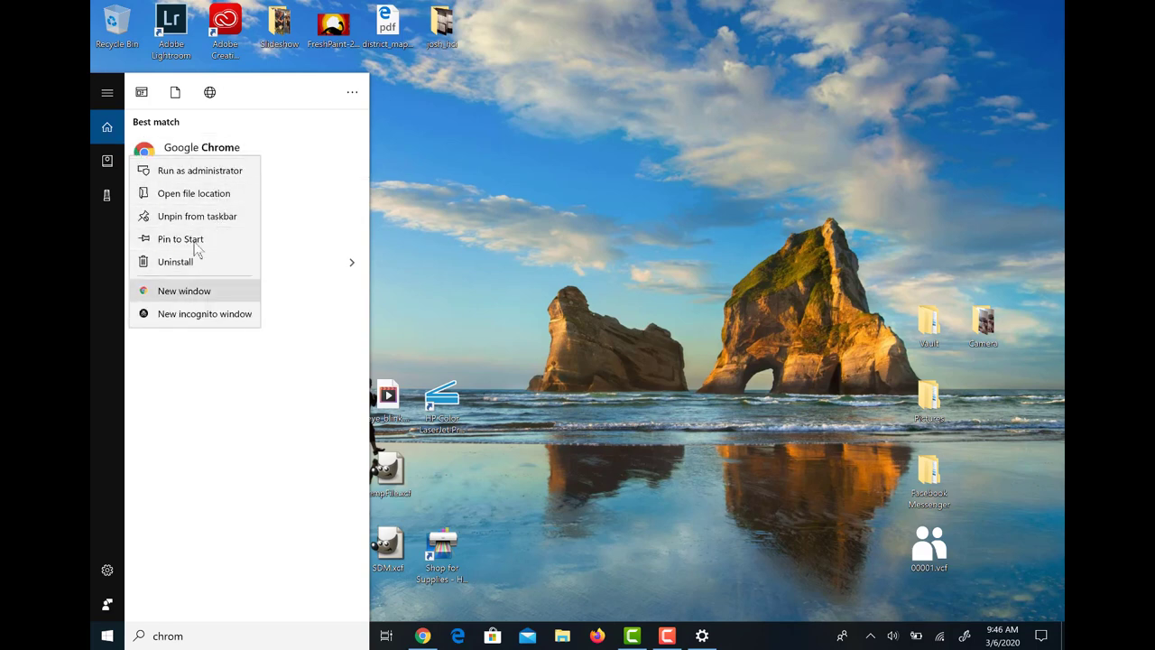
{"action": "left_click", "coordinate": [230, 200]}
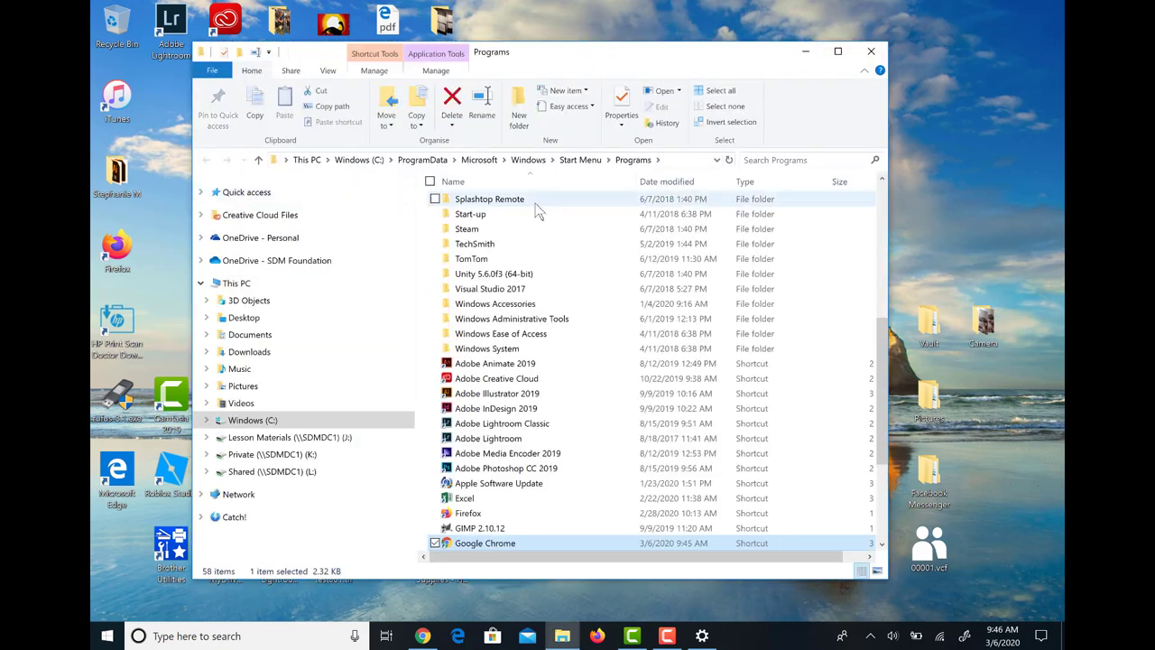
Create a desktop shortcut for Google Chrome from the Programs folder and close the folder window.
{"action": "right_click", "coordinate": [539, 544]}
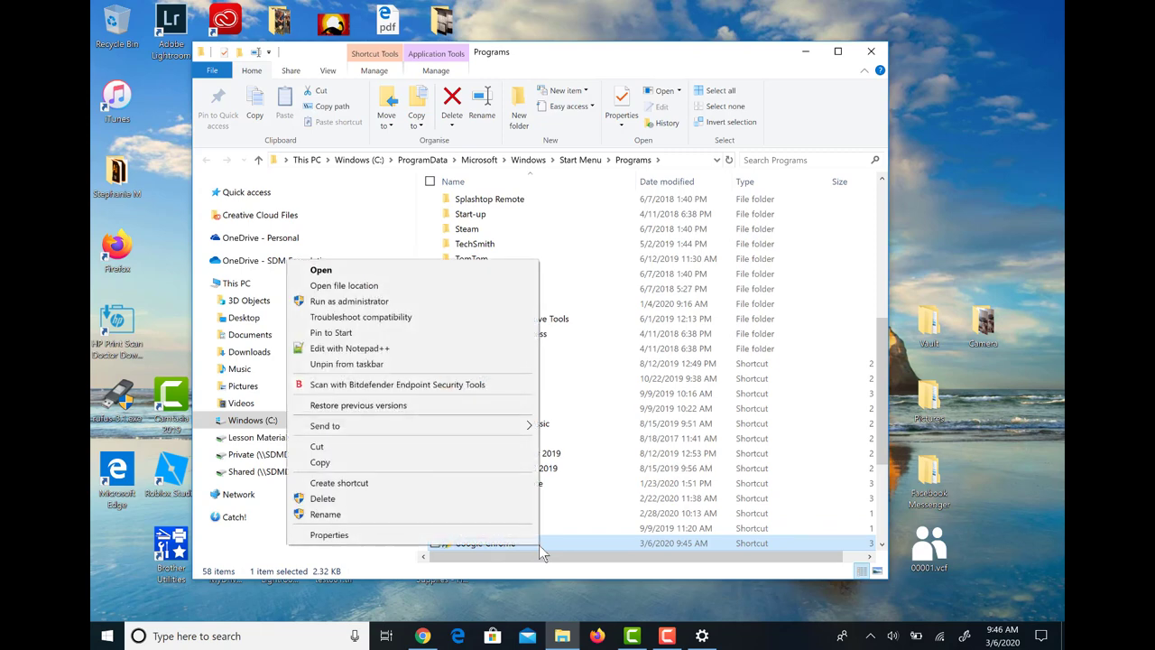
{"action": "left_click", "coordinate": [422, 464]}
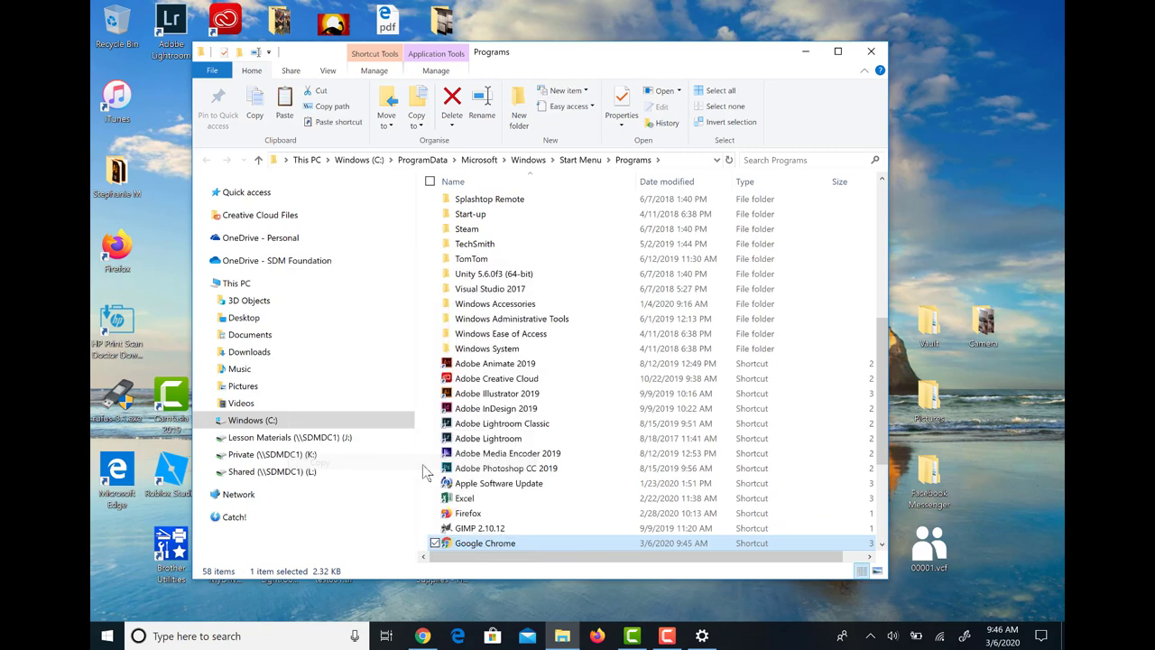
{"action": "right_click", "coordinate": [532, 541]}
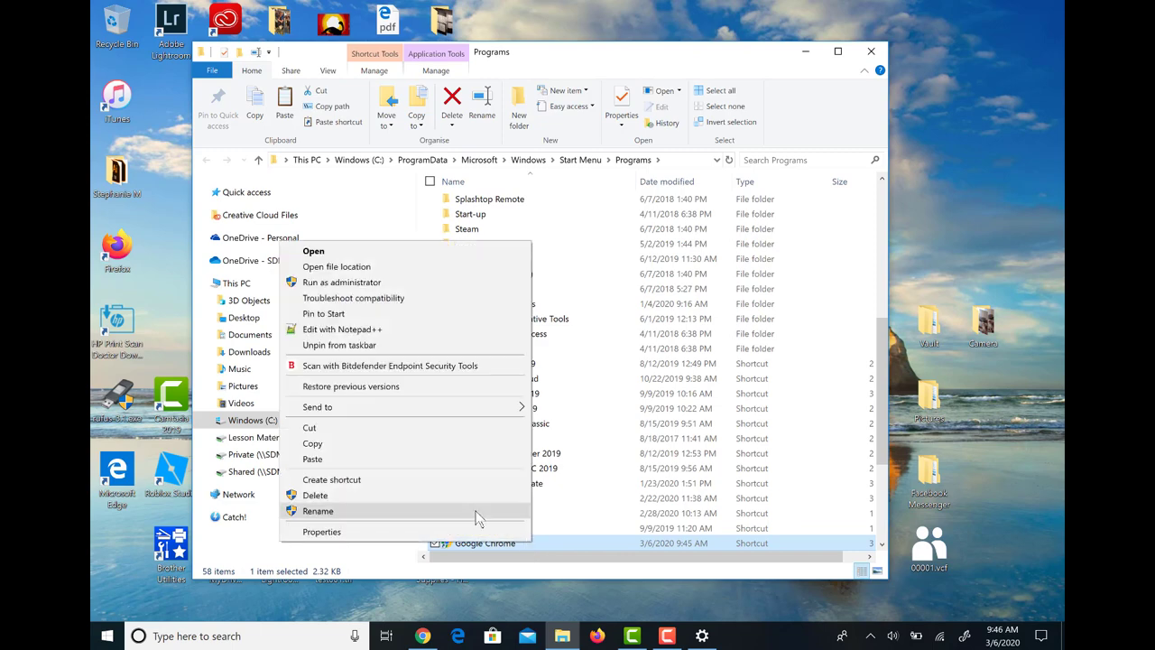
{"action": "left_click", "coordinate": [434, 484]}
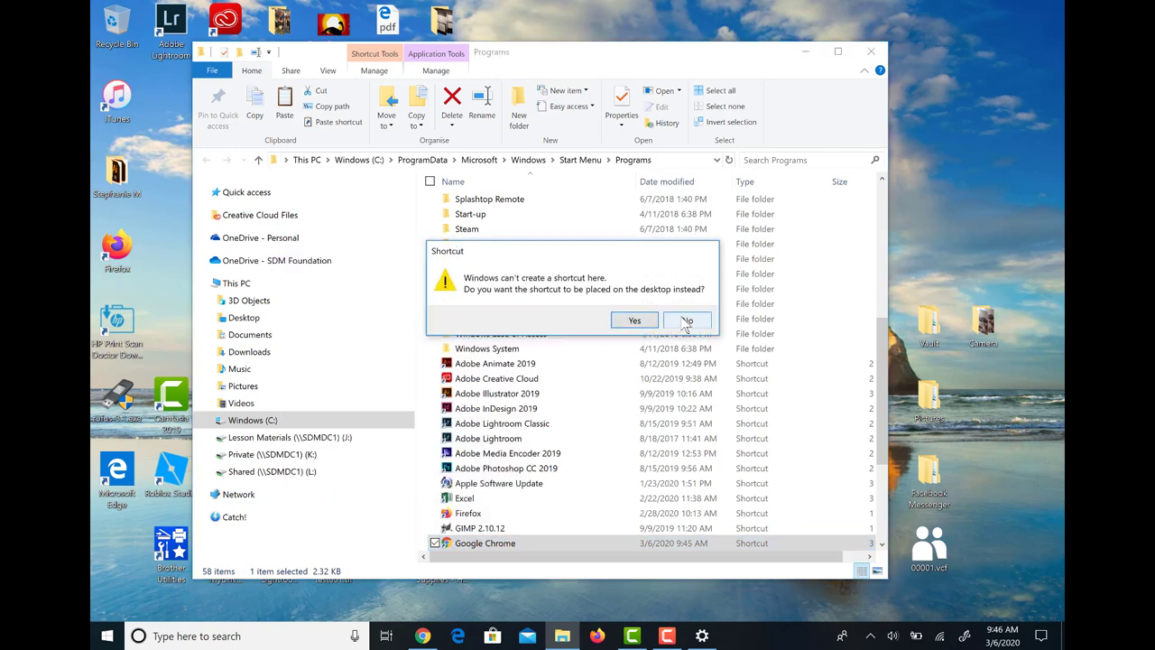
{"action": "left_click", "coordinate": [642, 325]}
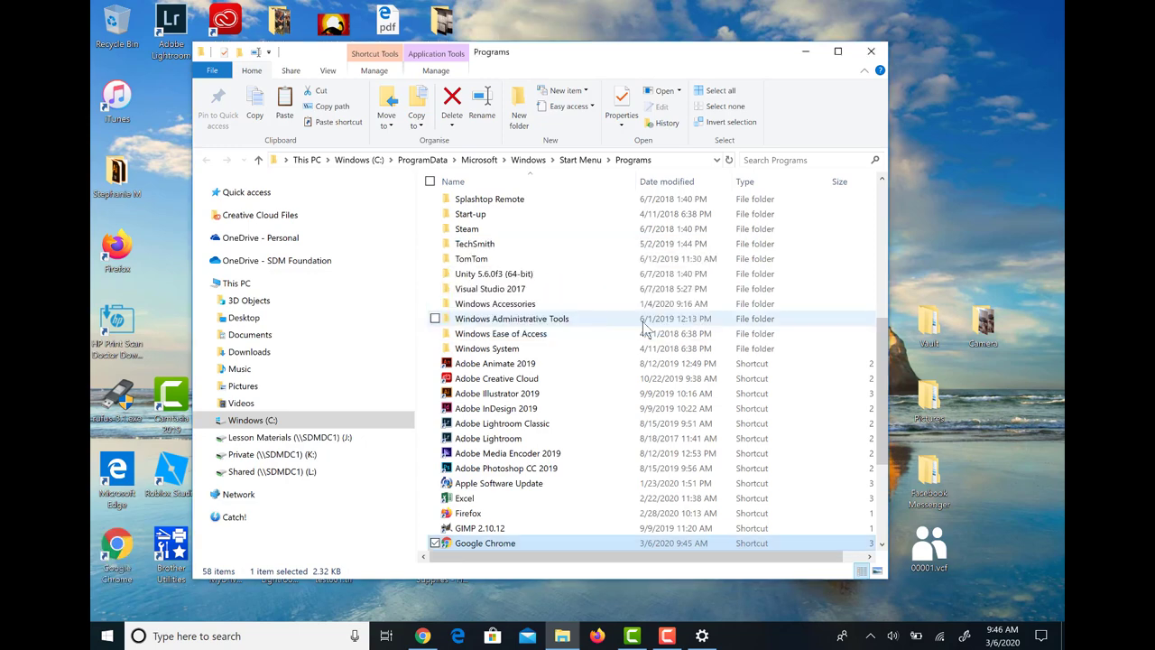
{"action": "left_click", "coordinate": [871, 52]}
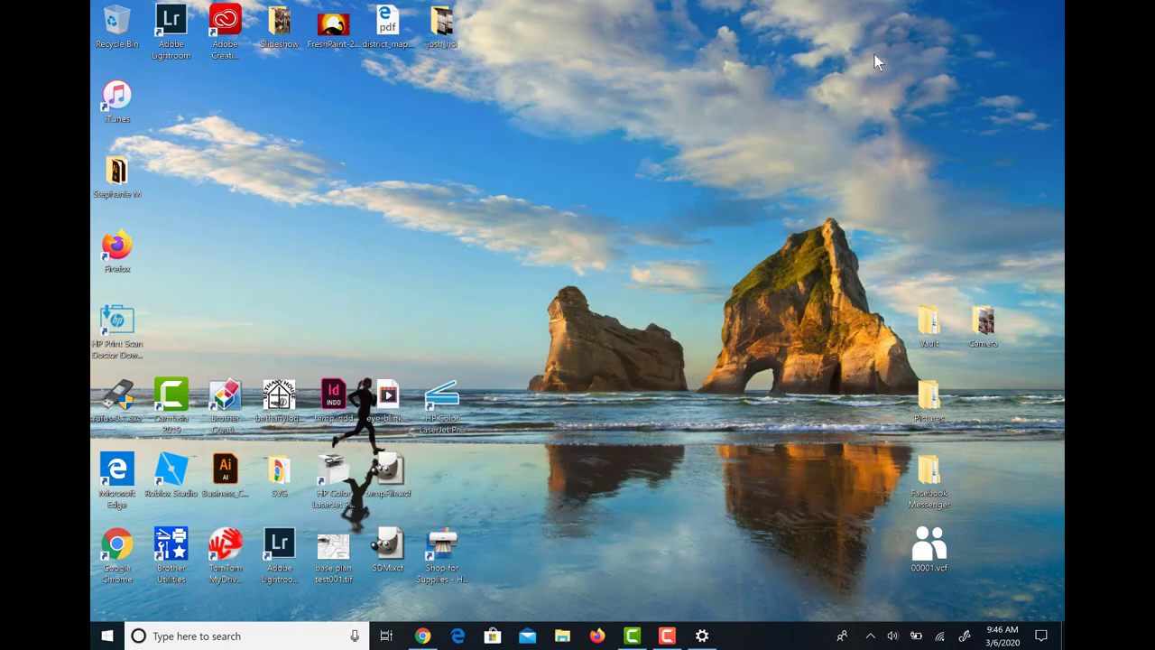
Launch Google Chrome from its desktop shortcut in a maximised window and go to sdmfoundation.net.
{"action": "double_click", "coordinate": [122, 560]}
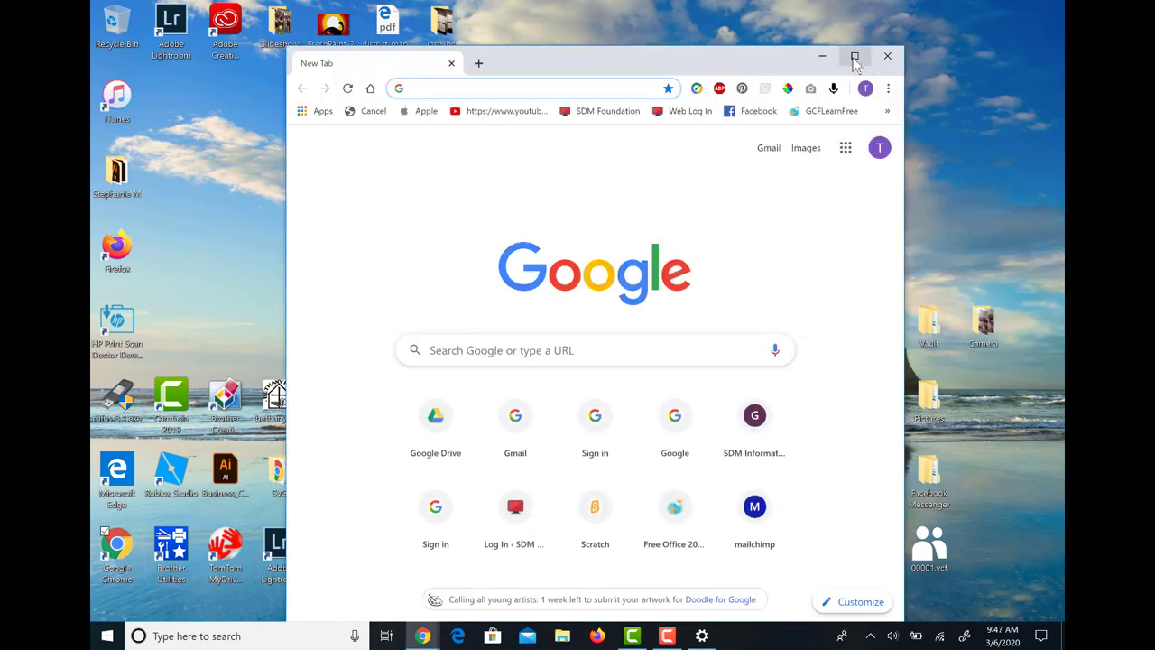
{"action": "left_click", "coordinate": [854, 57]}
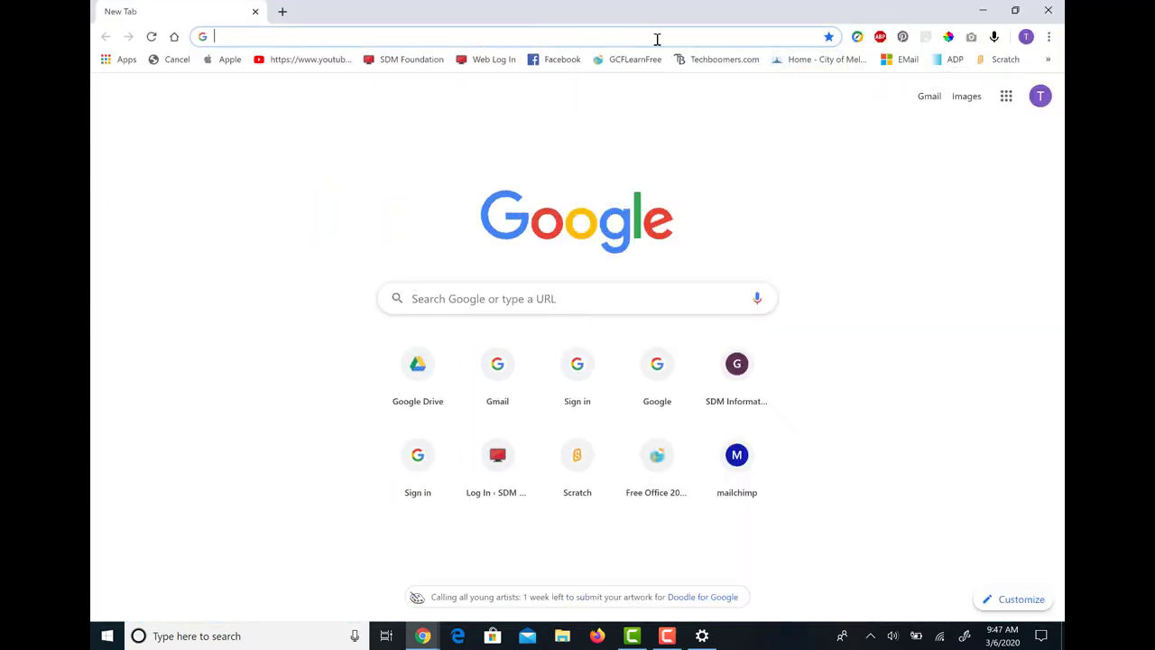
{"action": "type", "text": "sdmf"}
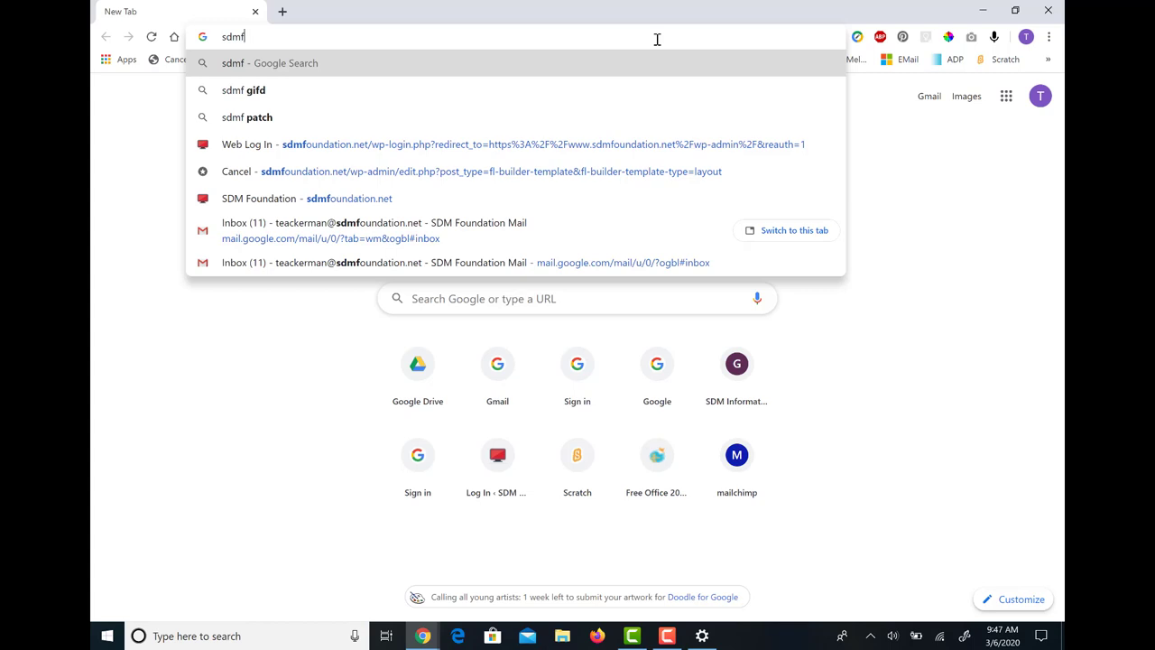
{"action": "type", "text": "oundation"}
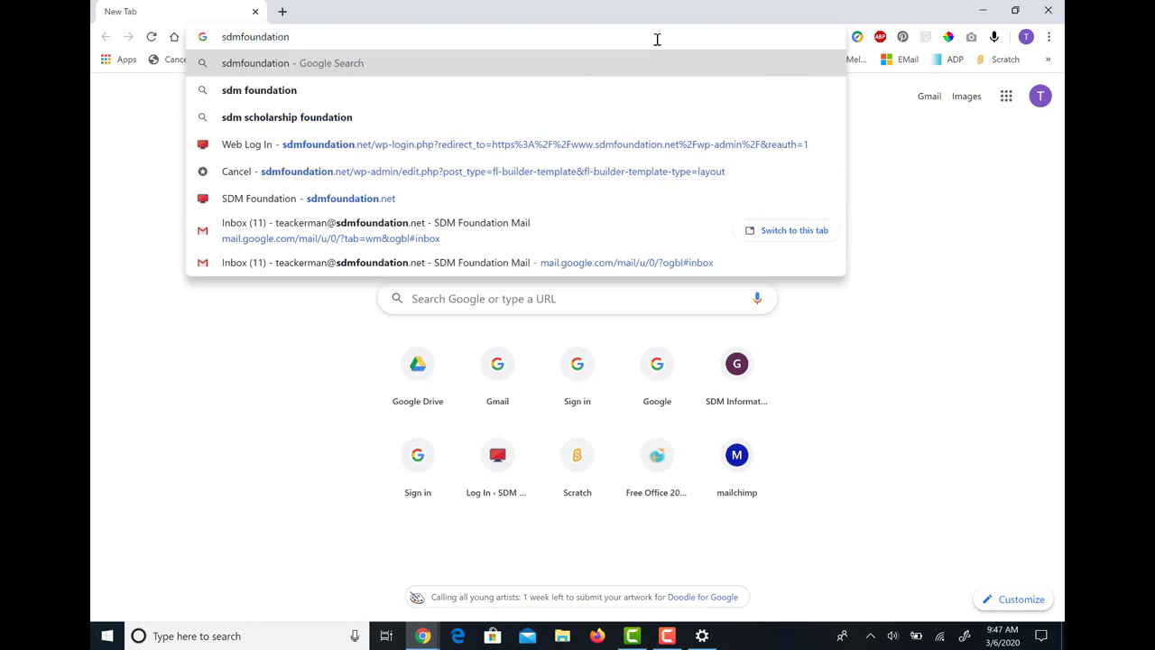
{"action": "type", "text": ".net"}
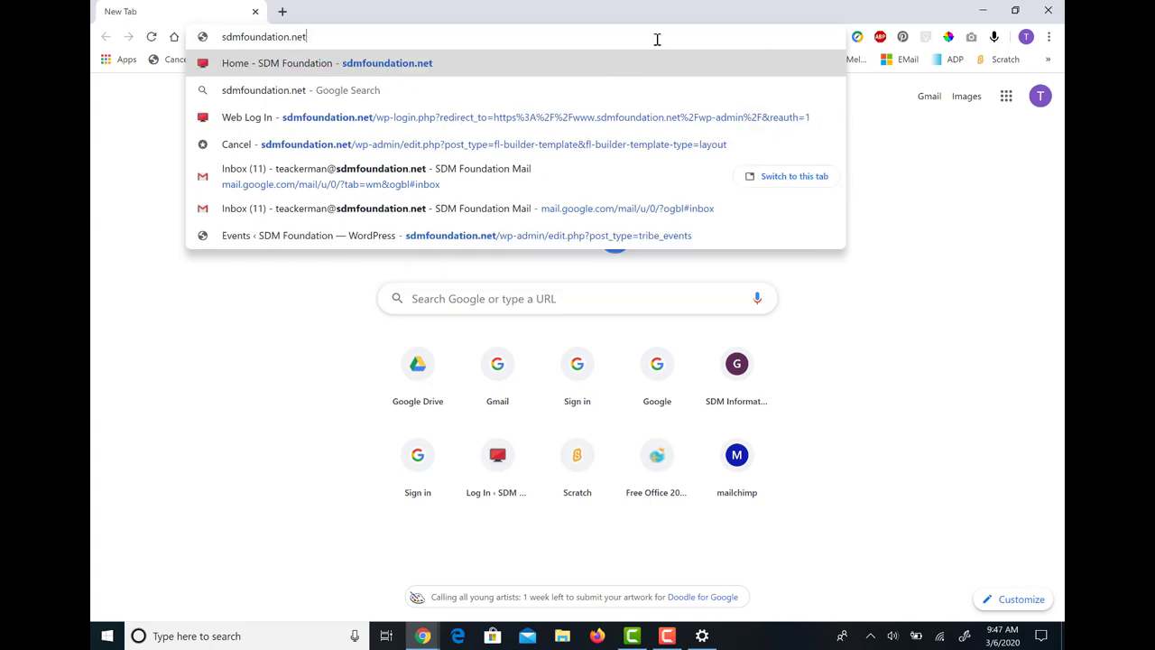
{"action": "key", "text": "Return"}
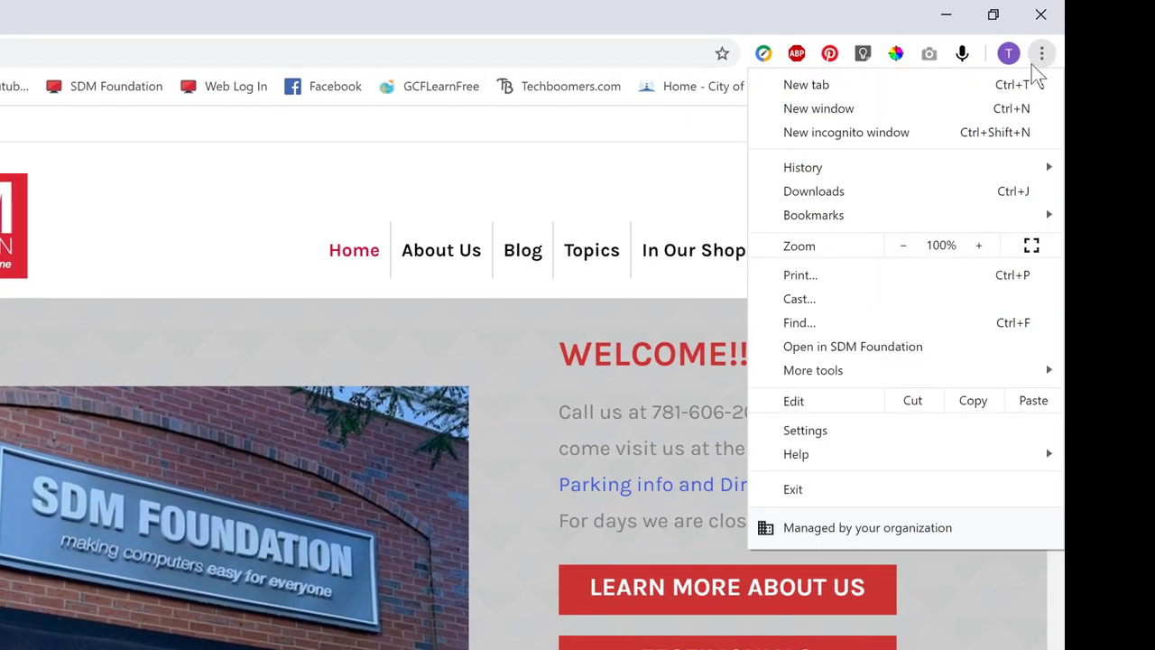
Open Chrome's settings and set the home button address under Appearance to sdmfoundation.net.
{"action": "left_click", "coordinate": [851, 429]}
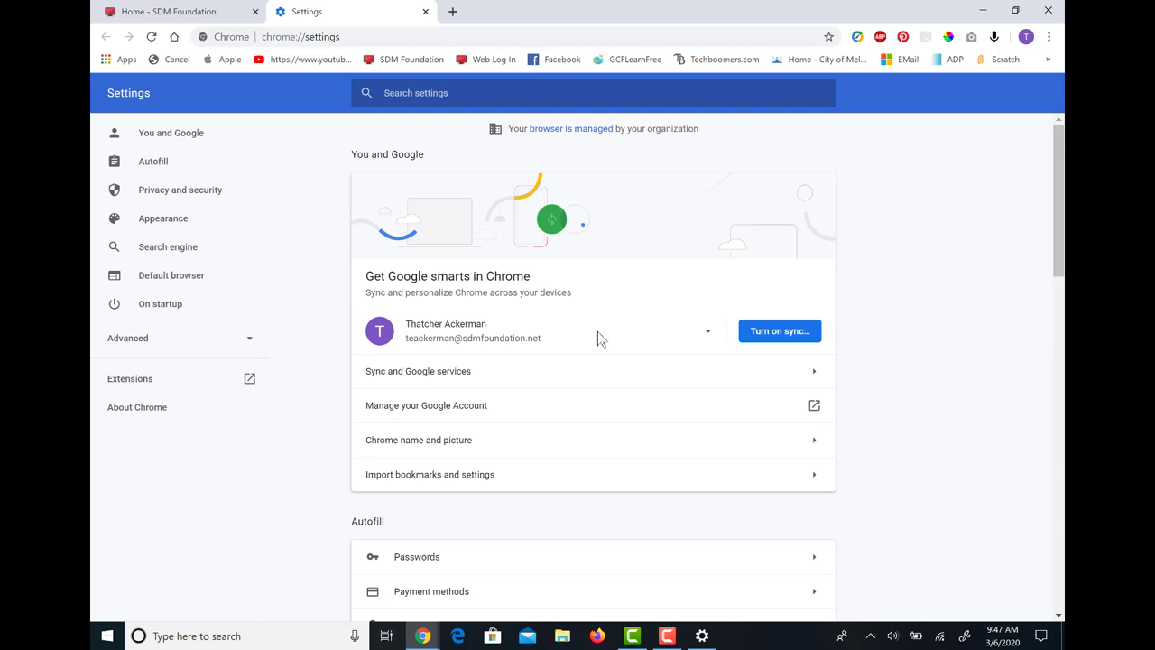
{"action": "scroll", "coordinate": [597, 331], "scroll_direction": "down", "scroll_amount": 3}
{"action": "scroll", "coordinate": [597, 332], "scroll_direction": "down", "scroll_amount": 6}
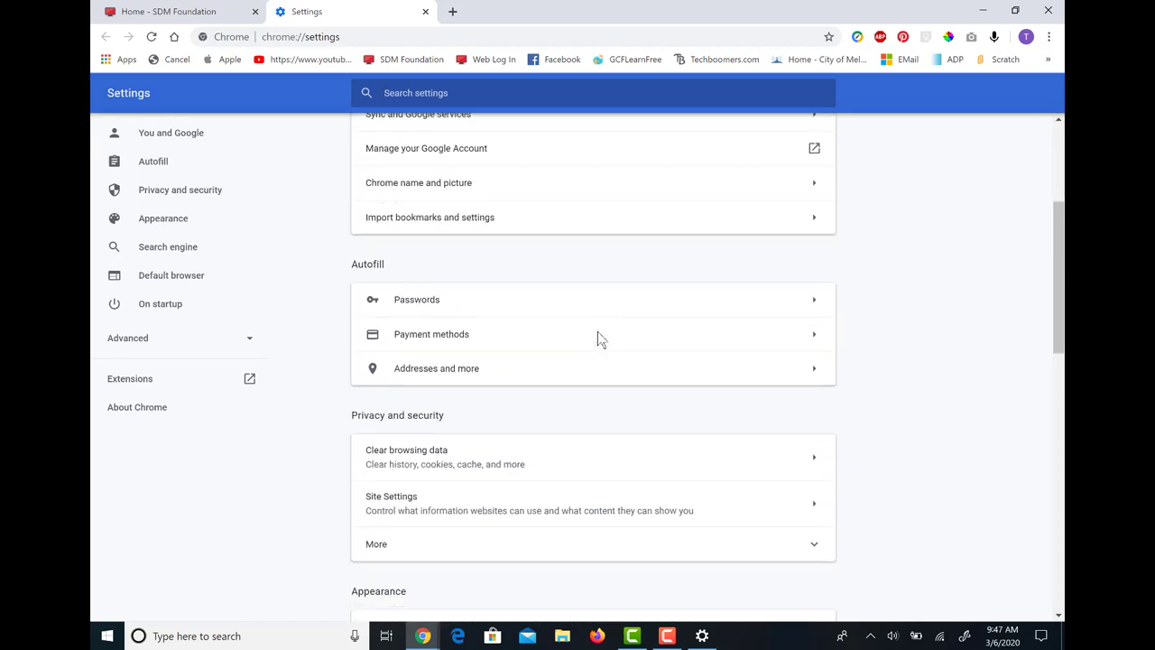
{"action": "scroll", "coordinate": [597, 332], "scroll_direction": "down", "scroll_amount": 1}
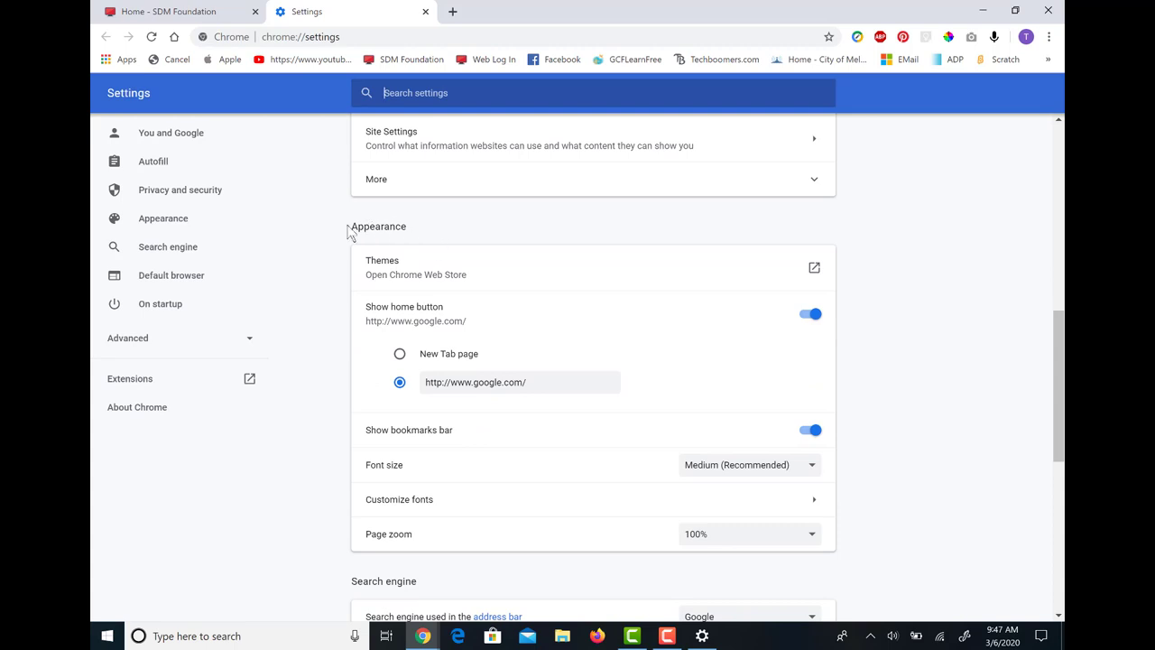
{"action": "left_click_drag", "start_coordinate": [352, 233], "coordinate": [424, 233]}
{"action": "left_click", "coordinate": [424, 233]}
{"action": "left_click", "coordinate": [536, 385]}
{"action": "key", "text": "ctrl+a"}
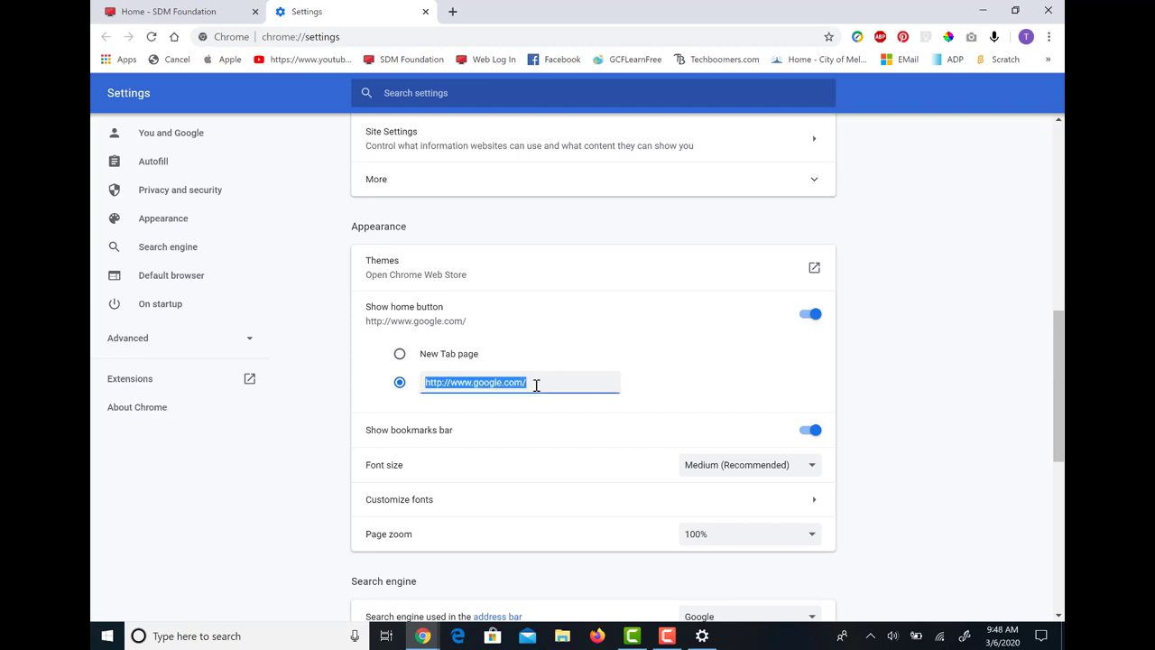
{"action": "type", "text": "sdmfoundation.net"}
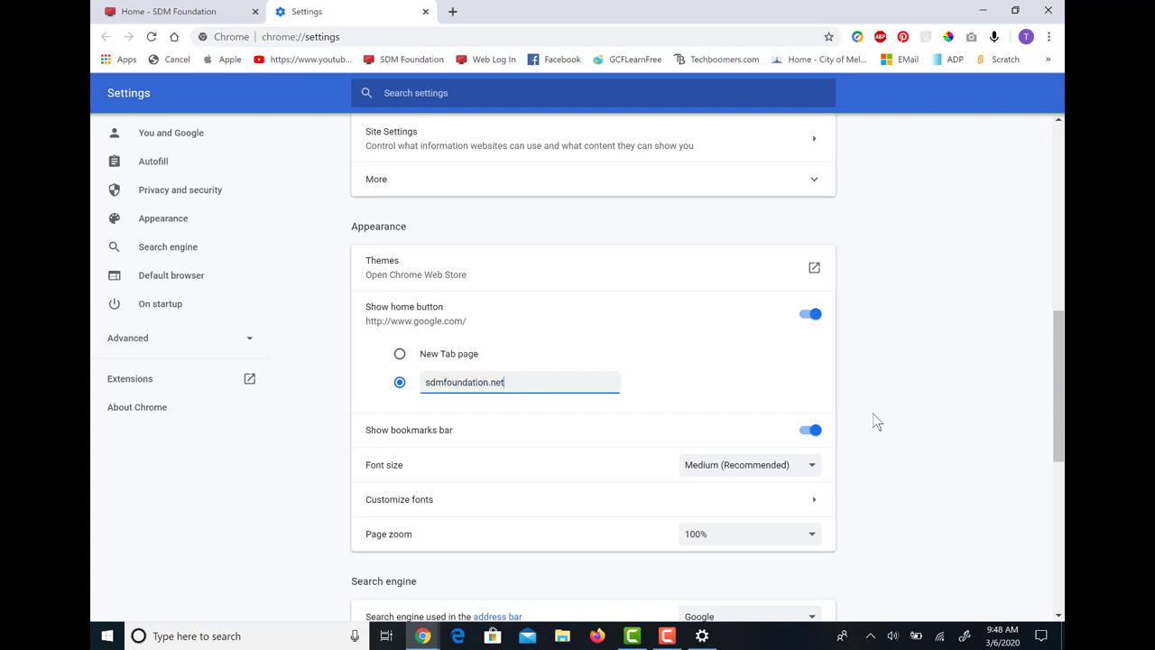
{"action": "key", "text": "Return"}
Review the On startup settings, load the home page in the Settings tab, and close the other SDM Foundation tab.
{"action": "left_click_drag", "start_coordinate": [1060, 406], "coordinate": [1045, 558]}
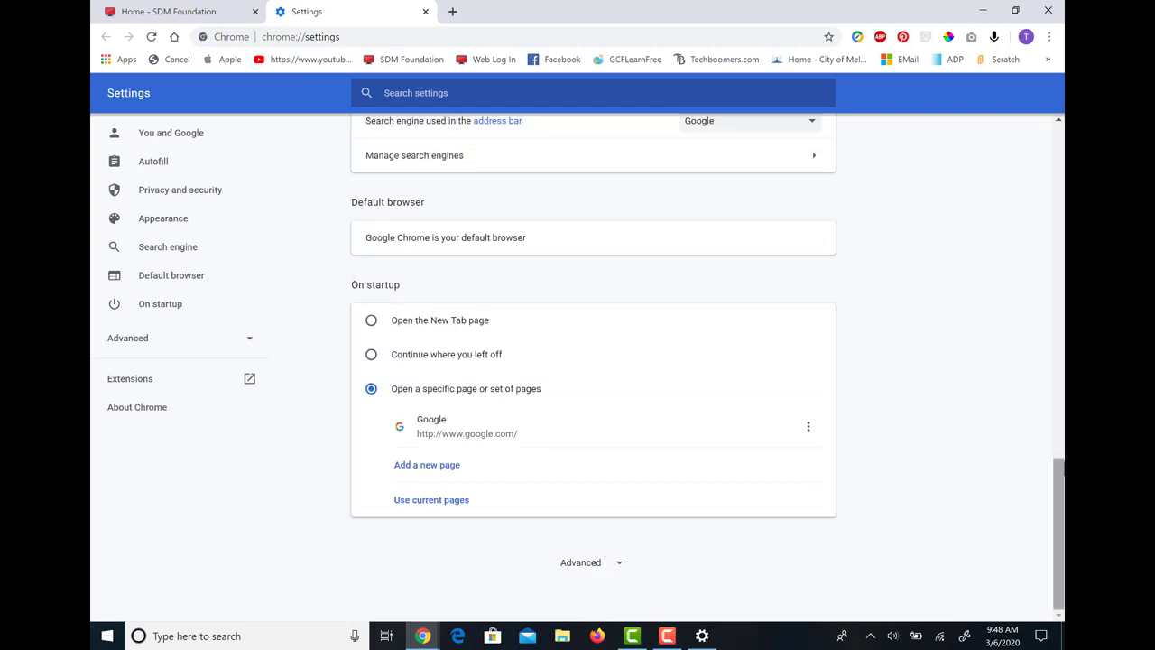
{"action": "left_click_drag", "start_coordinate": [1055, 487], "coordinate": [1061, 172]}
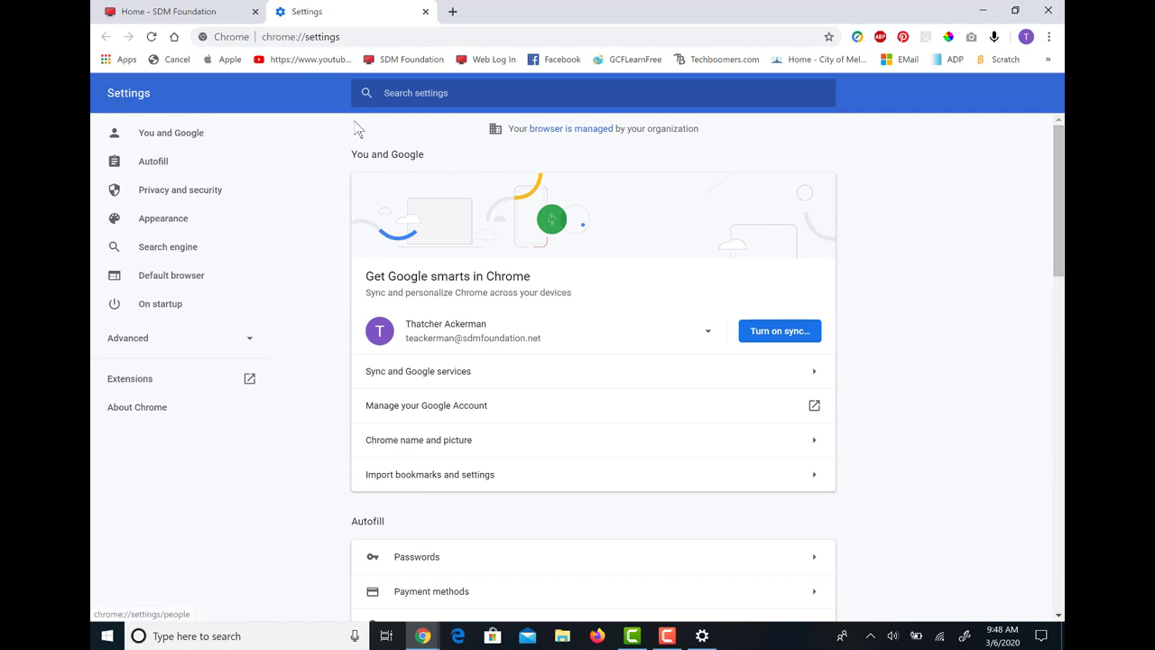
{"action": "left_click", "coordinate": [175, 36]}
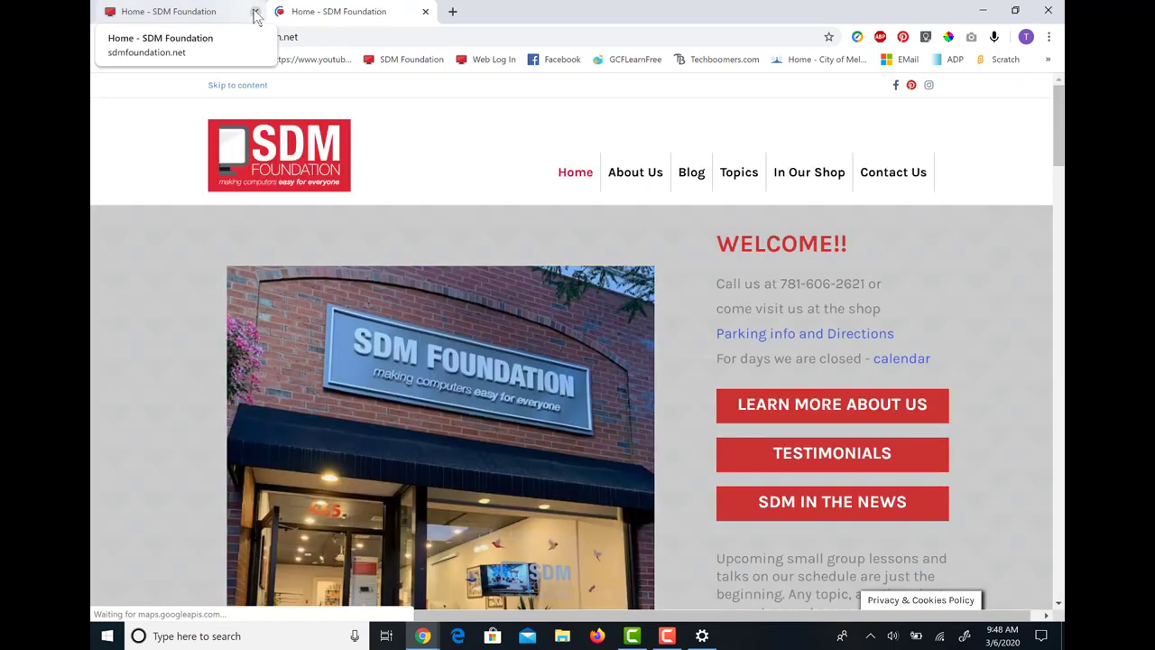
{"action": "left_click", "coordinate": [255, 12]}
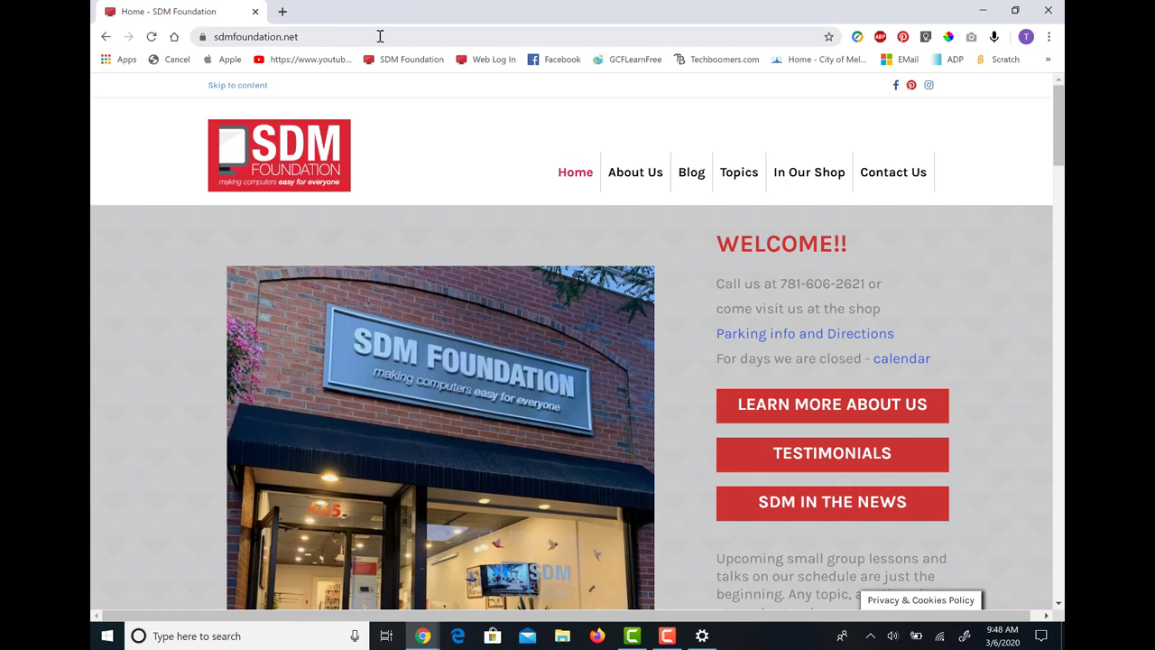
Minimise Chrome and switch to Windows Settings, viewing its home page before closing the window.
{"action": "left_click", "coordinate": [982, 11]}
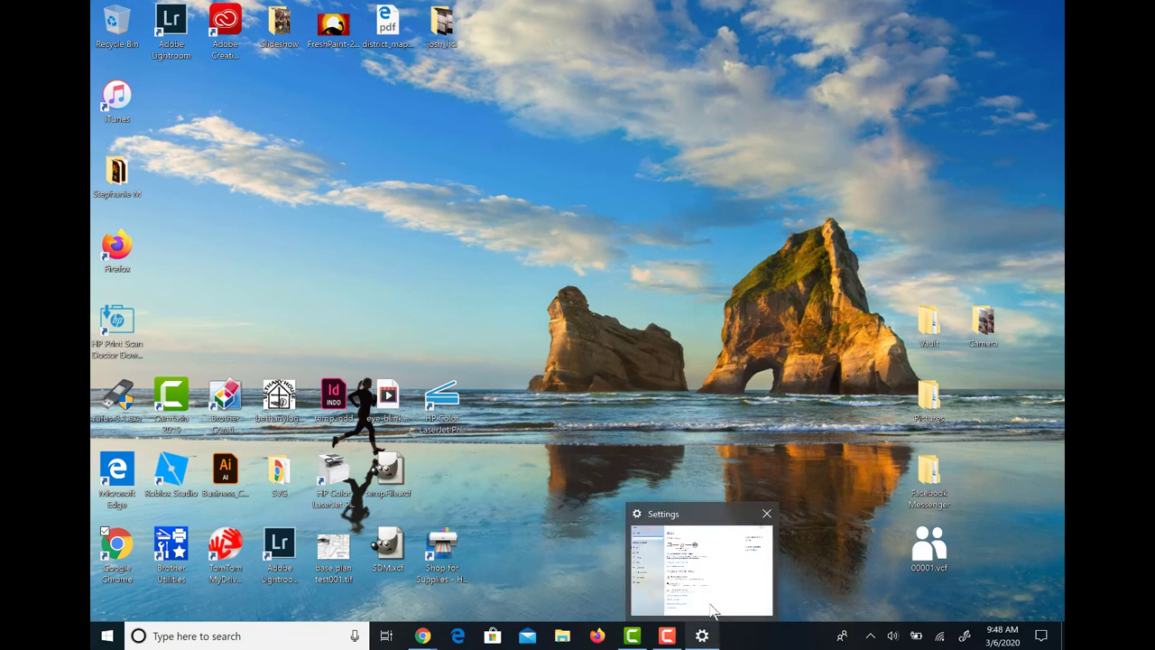
{"action": "left_click", "coordinate": [703, 636]}
{"action": "left_click", "coordinate": [702, 636]}
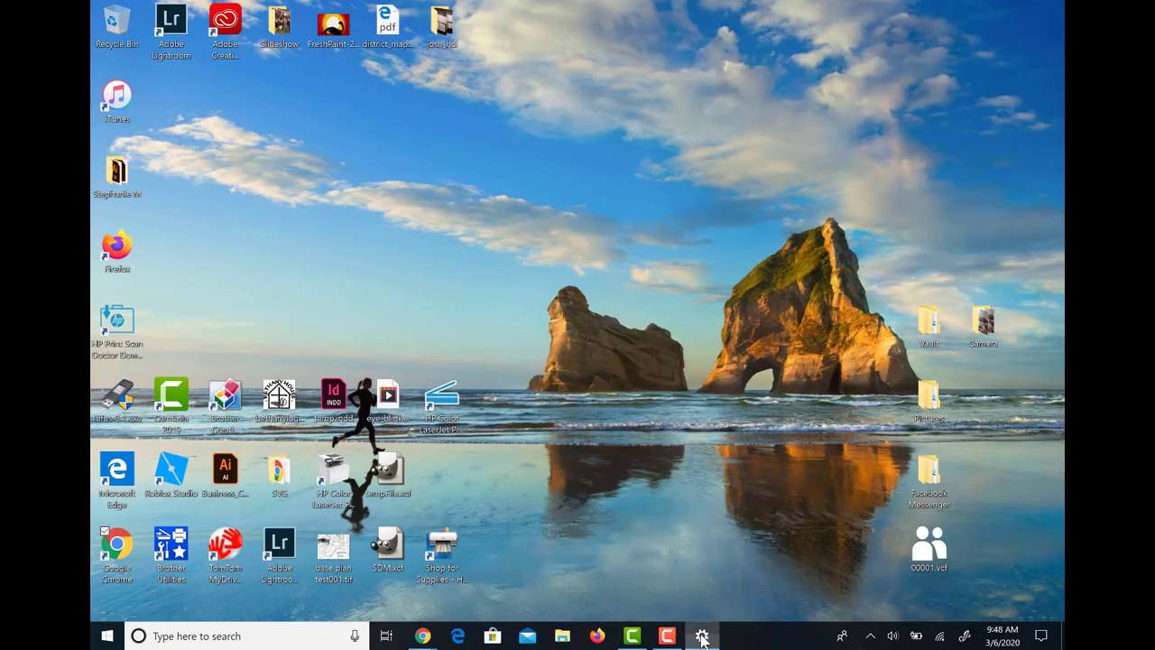
{"action": "left_click", "coordinate": [702, 636]}
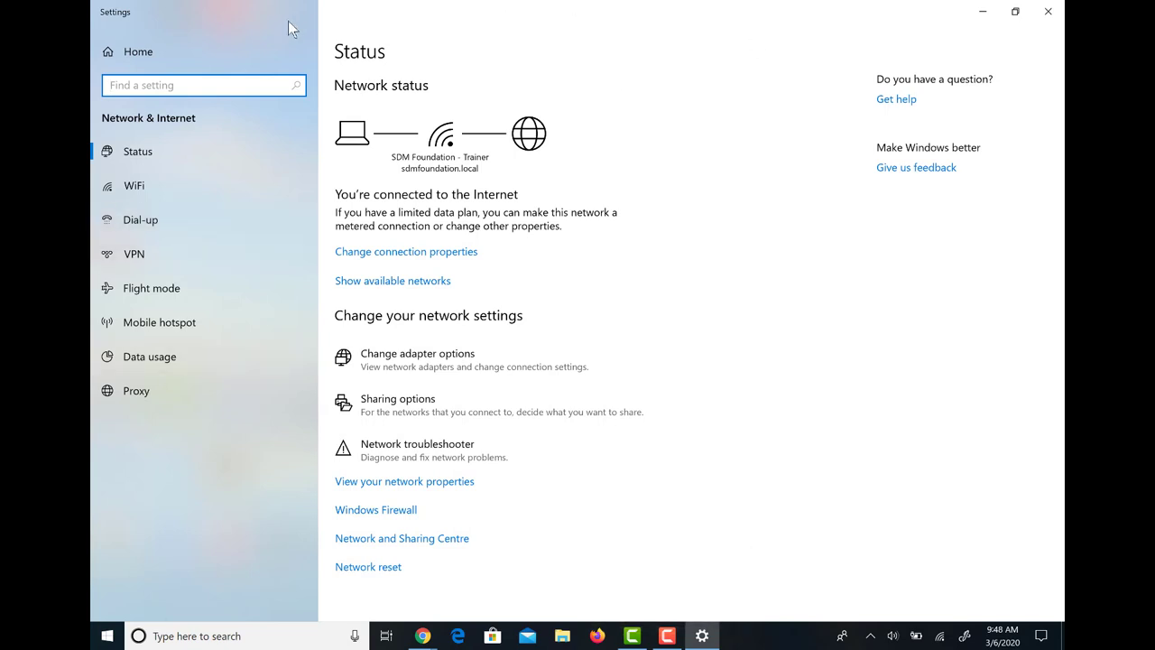
{"action": "left_click", "coordinate": [156, 57]}
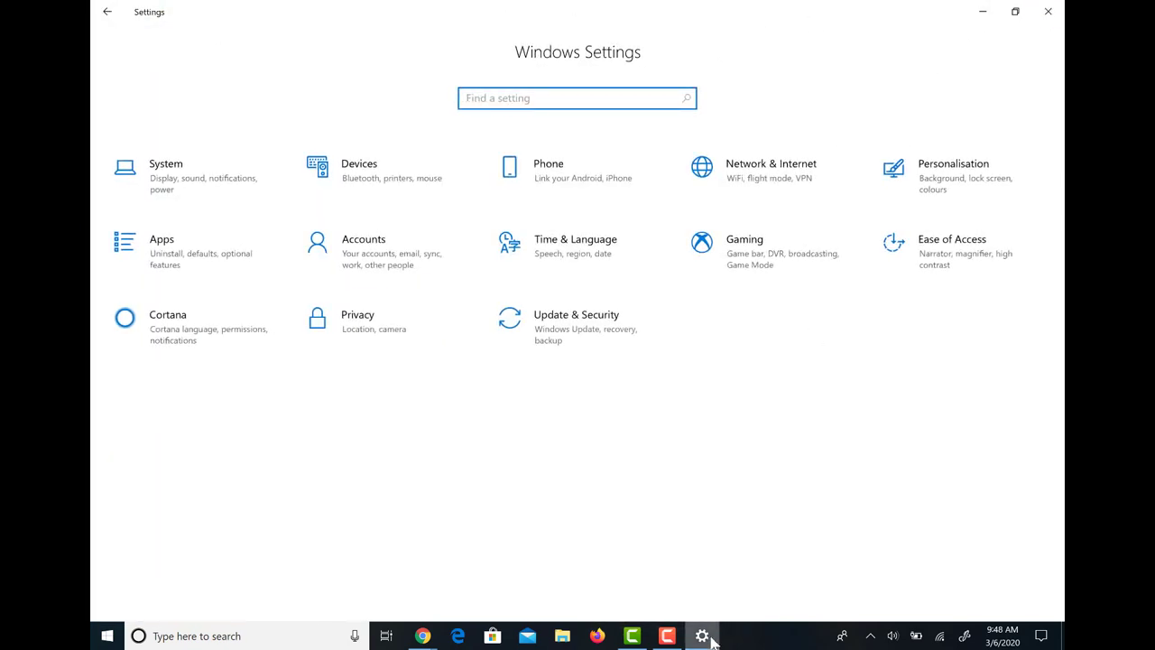
{"action": "mouse_move", "coordinate": [712, 639]}
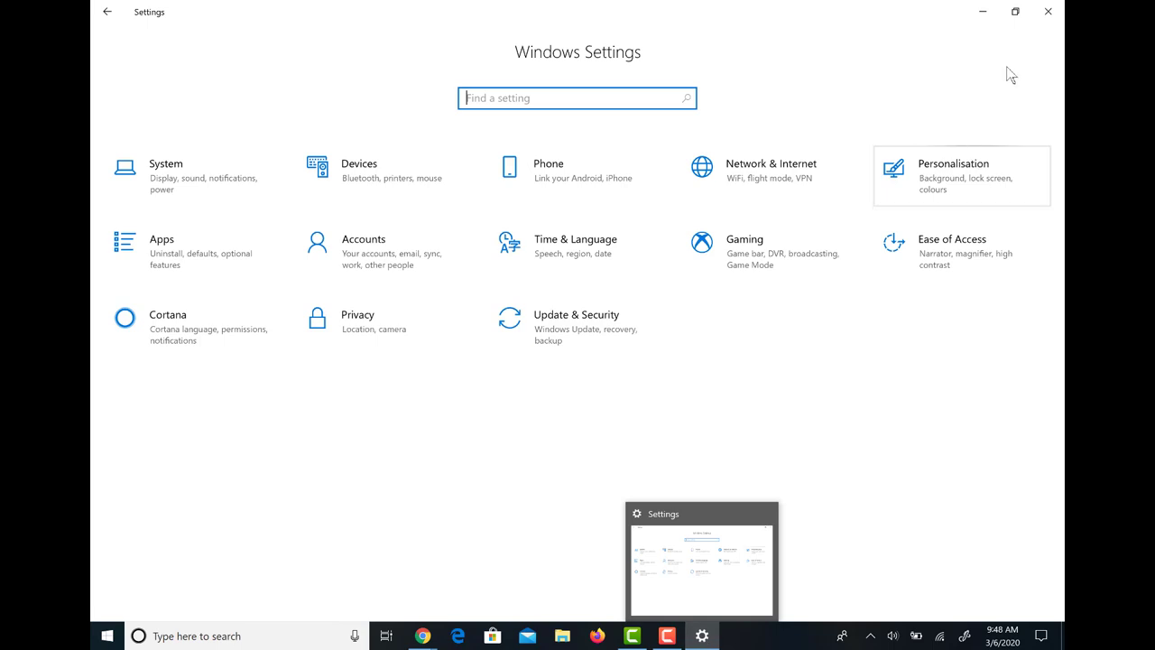
{"action": "left_click", "coordinate": [1047, 10]}
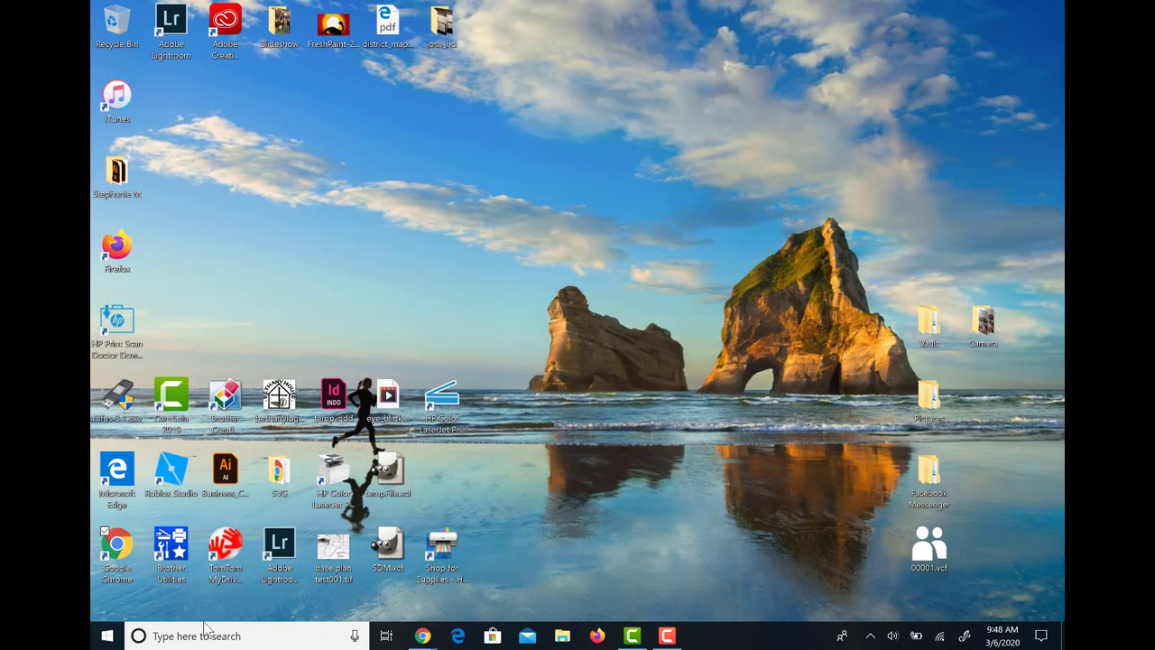
Search Windows for "sett", open Settings, and go to the Default apps page under Apps.
{"action": "left_click", "coordinate": [198, 636]}
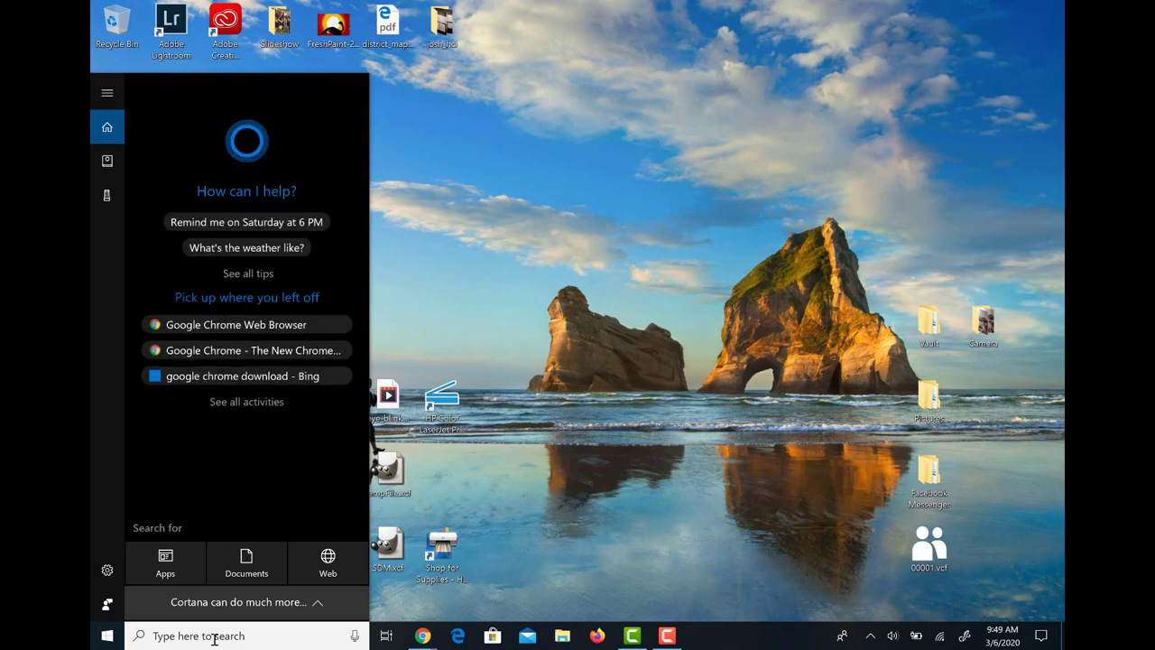
{"action": "type", "text": "sett"}
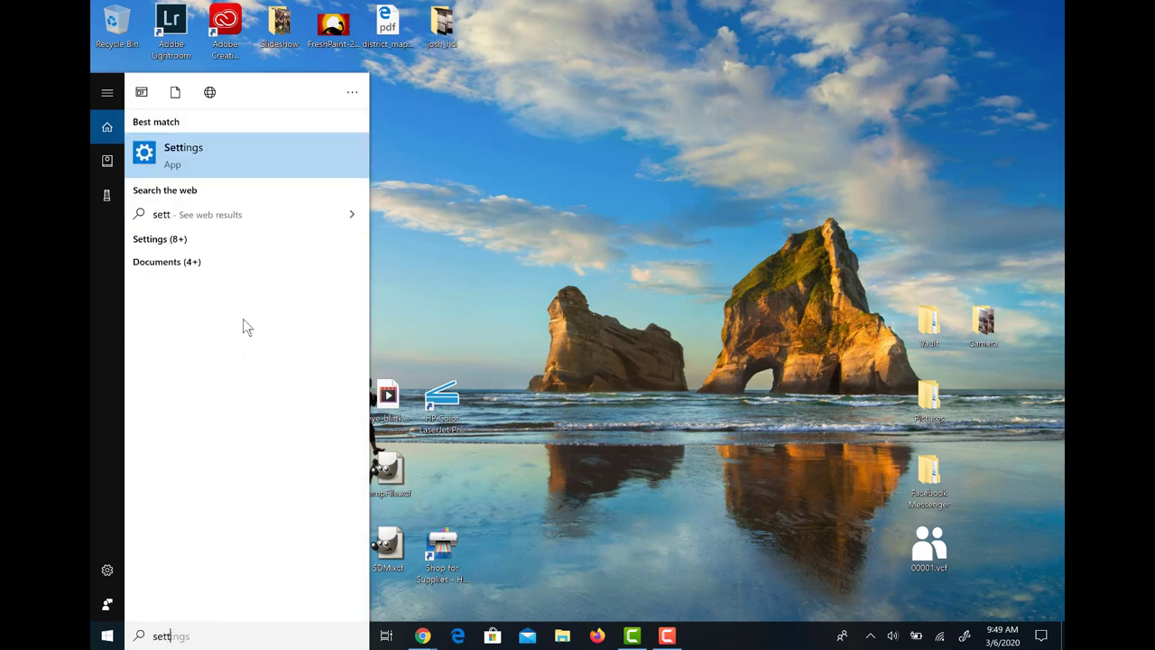
{"action": "left_click", "coordinate": [247, 145]}
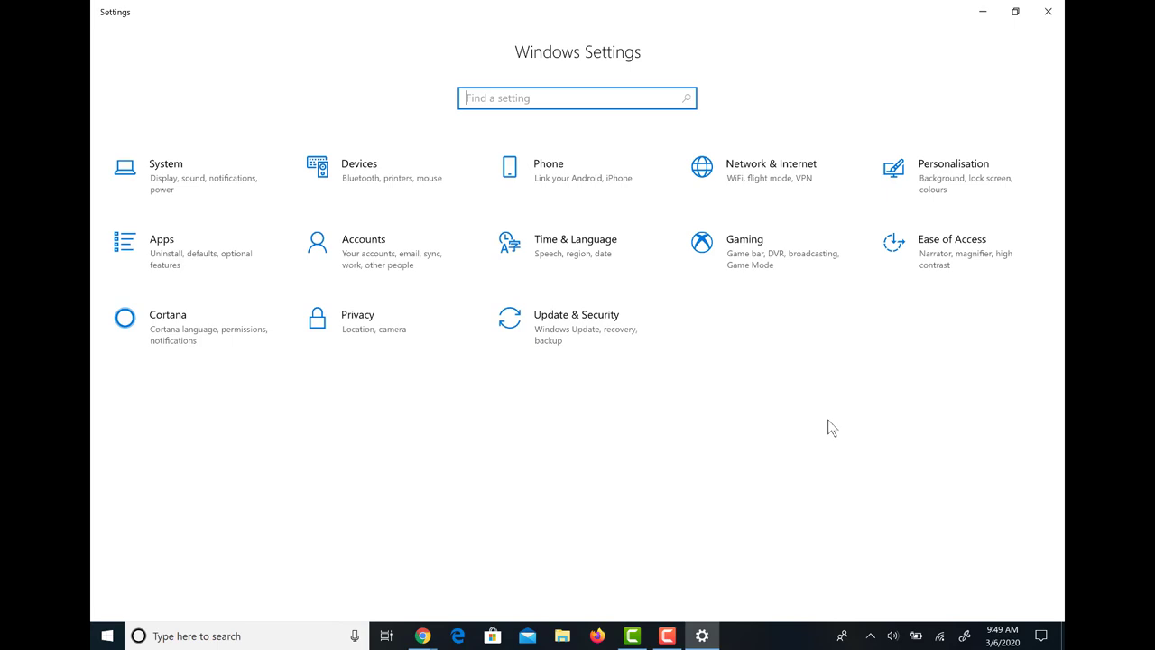
{"action": "left_click", "coordinate": [217, 252]}
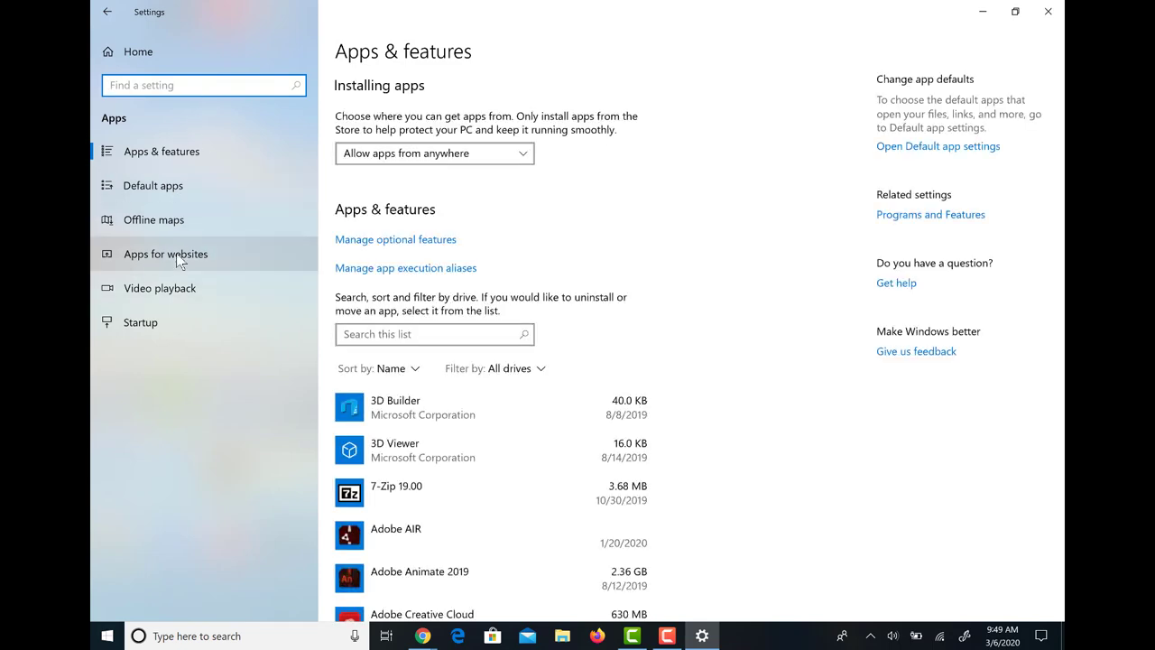
{"action": "left_click", "coordinate": [180, 185]}
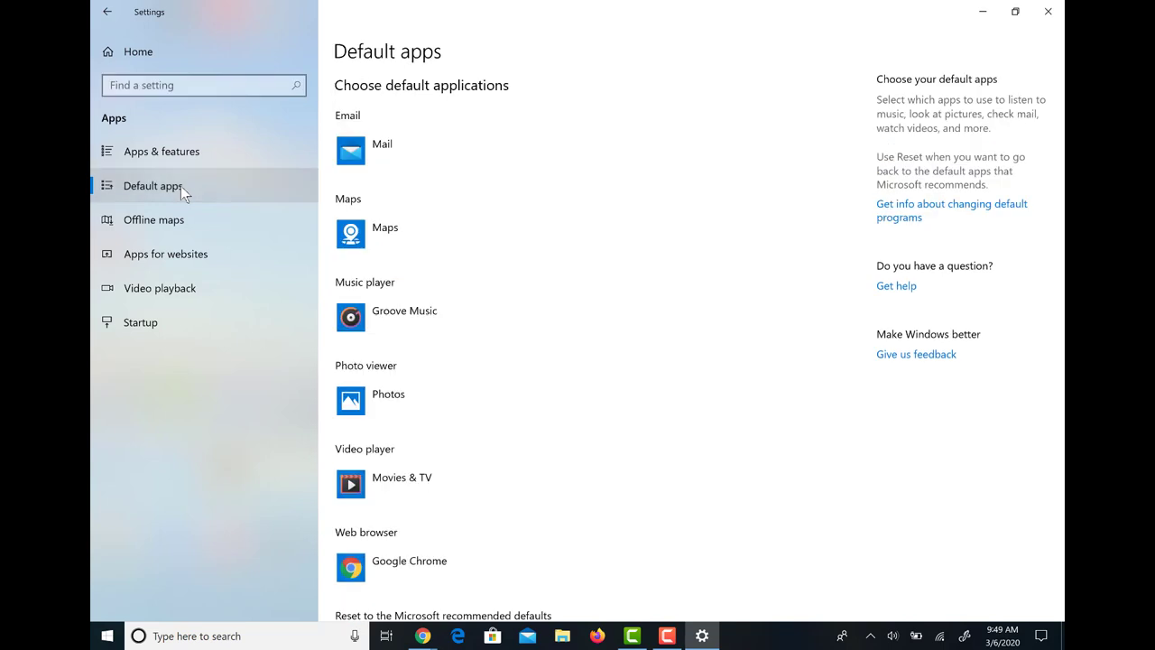
{"action": "scroll", "coordinate": [460, 271], "scroll_direction": "down", "scroll_amount": 2}
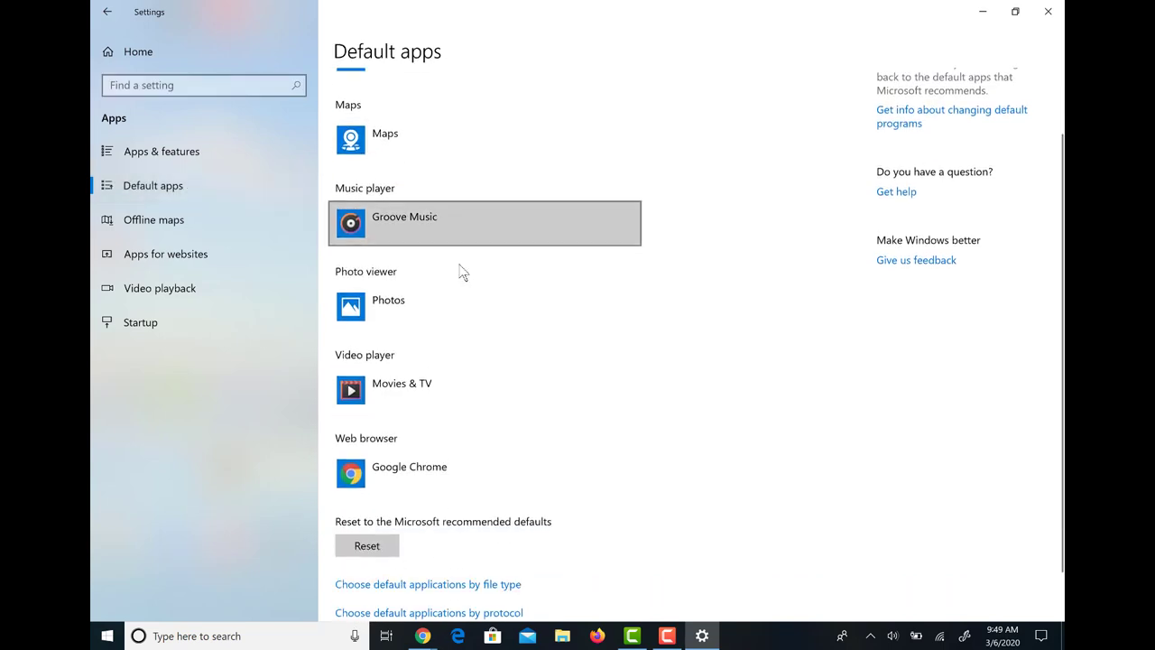
Switch the default web browser to Microsoft Edge and back to Google Chrome, and close Settings.
{"action": "left_click", "coordinate": [403, 469]}
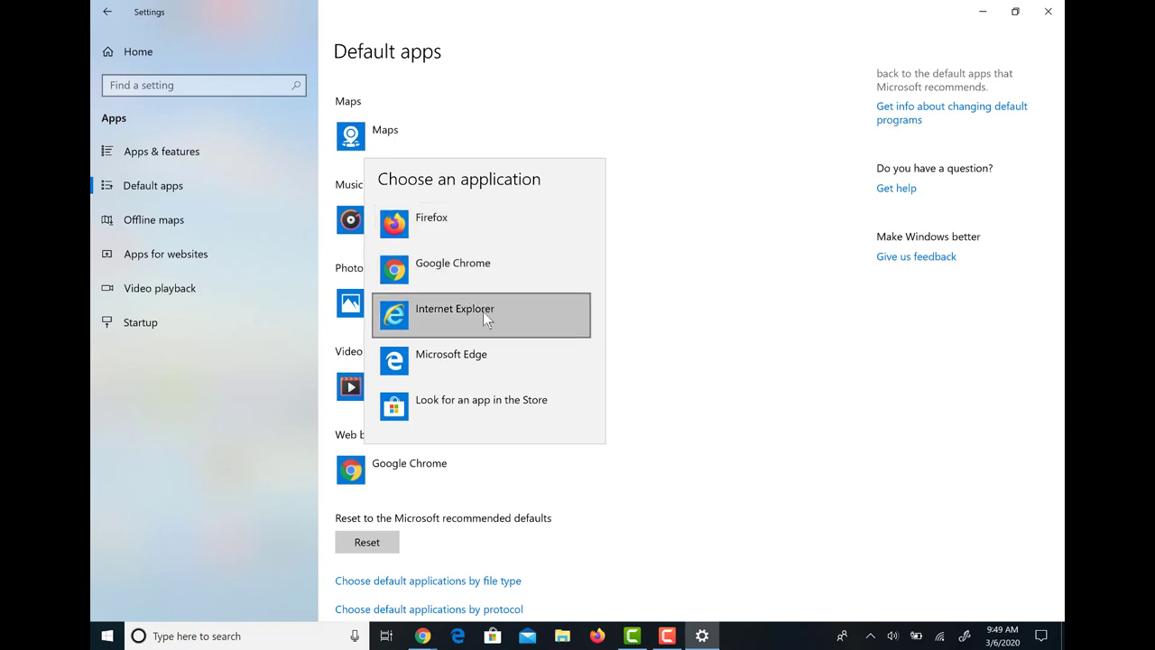
{"action": "left_click", "coordinate": [463, 366]}
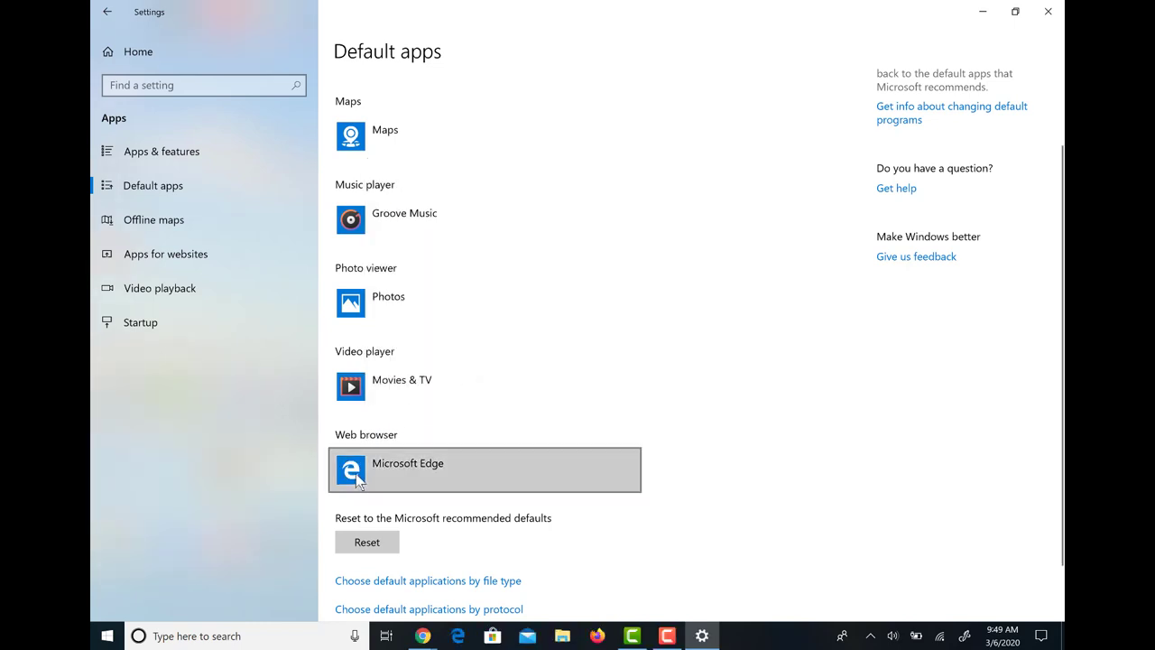
{"action": "left_click", "coordinate": [356, 473]}
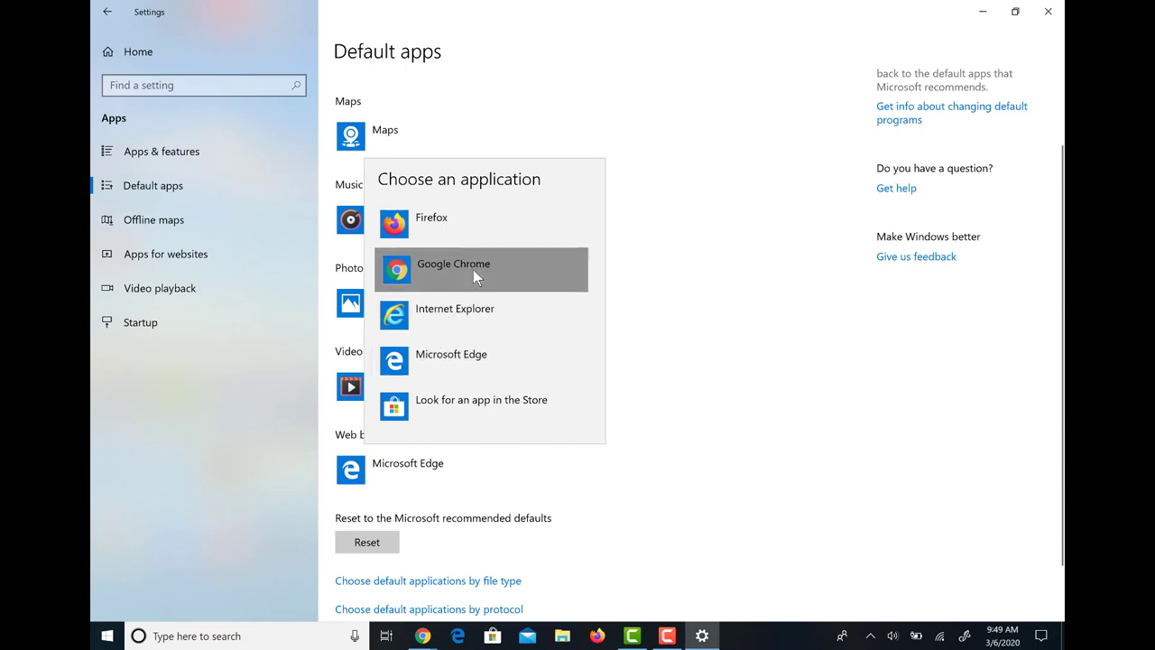
{"action": "left_click", "coordinate": [473, 268]}
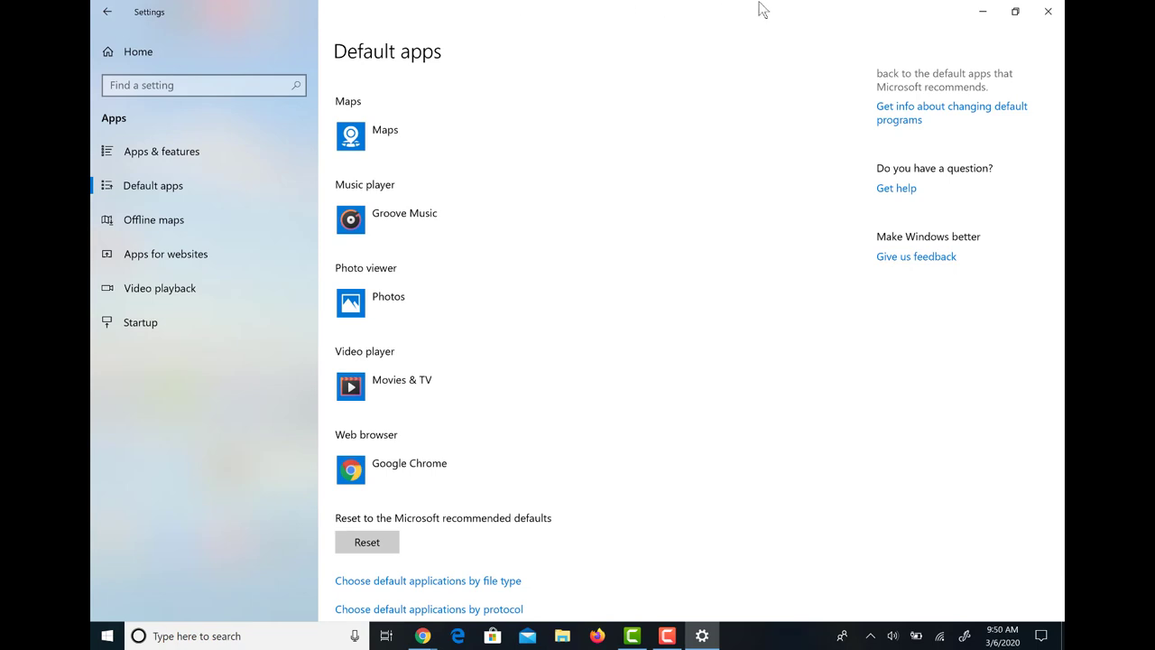
{"action": "left_click", "coordinate": [1048, 11]}
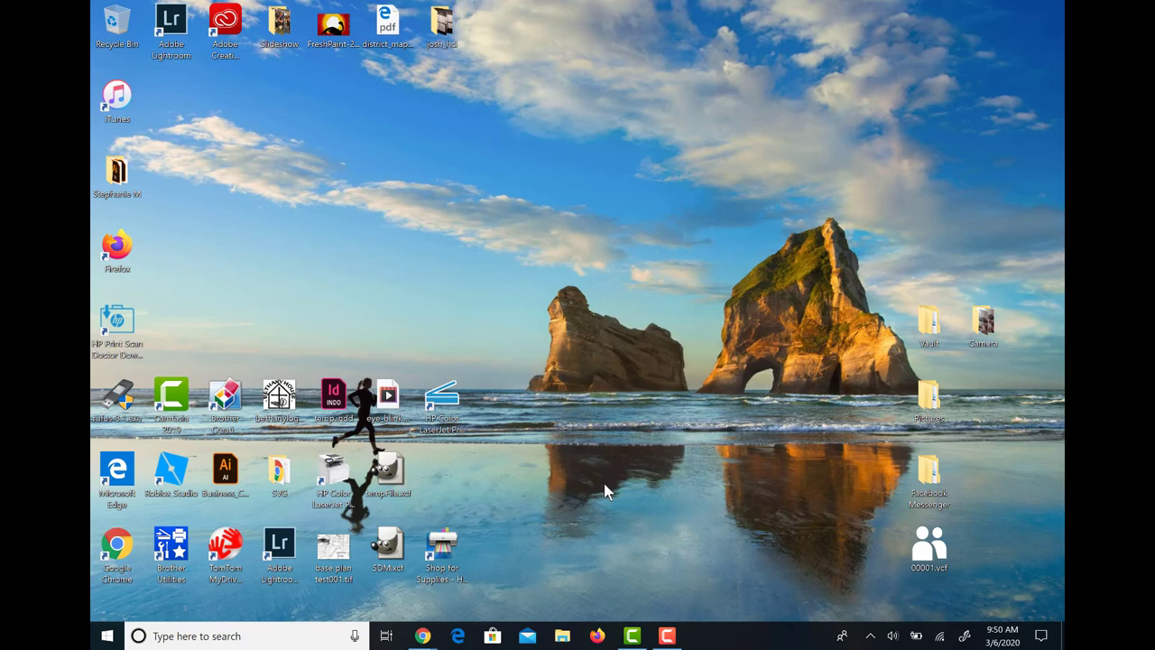
Launch Google Chrome from its desktop shortcut in a maximised window and go to codeacademy.com.
{"action": "double_click", "coordinate": [117, 546]}
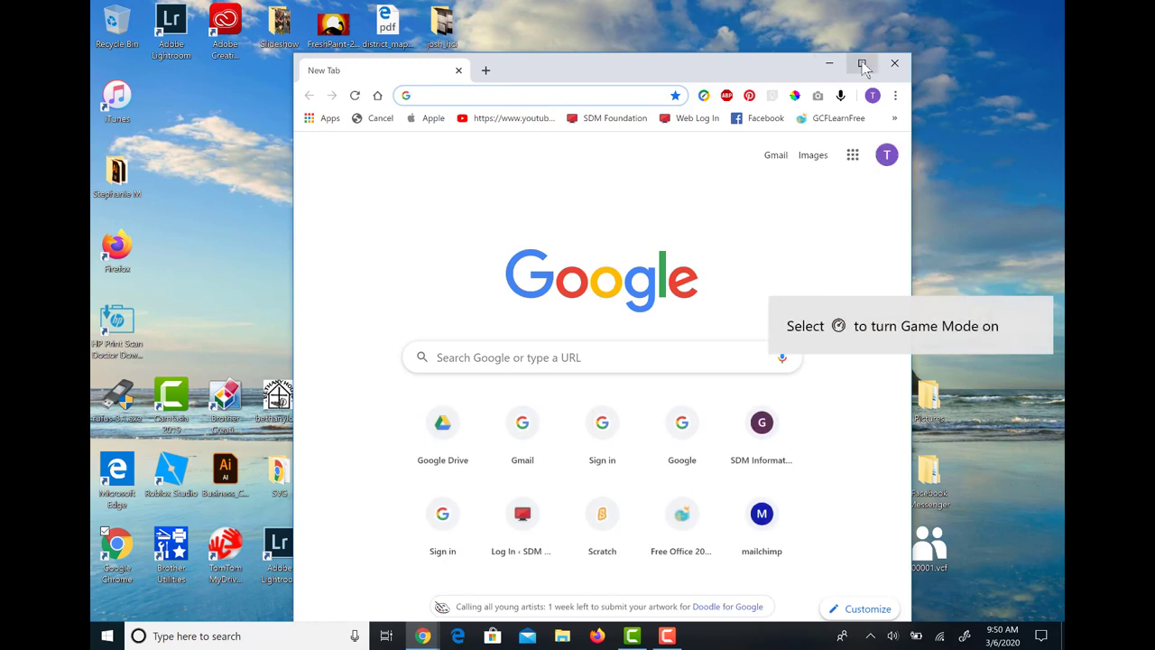
{"action": "left_click", "coordinate": [862, 65]}
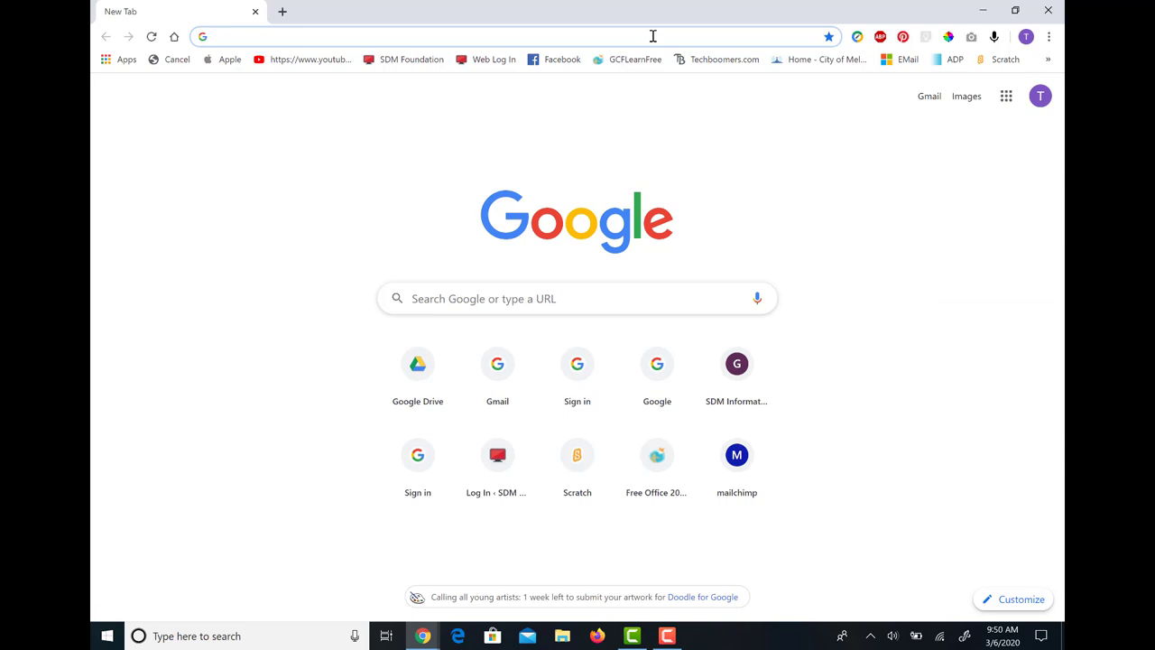
{"action": "type", "text": "code"}
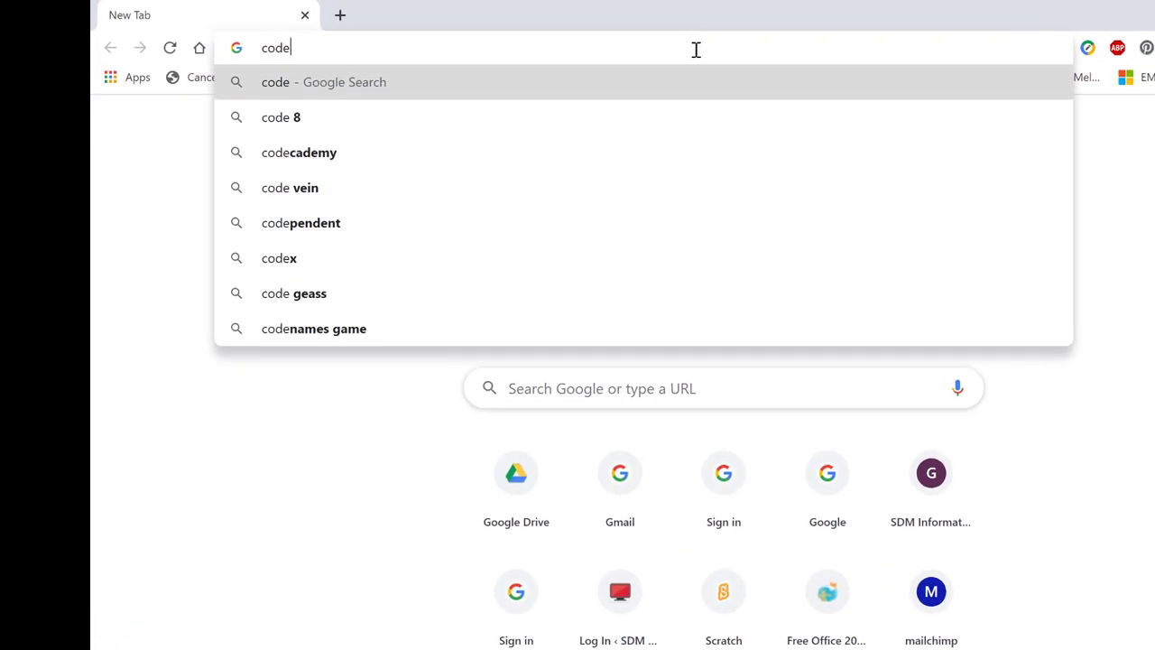
{"action": "type", "text": "aca"}
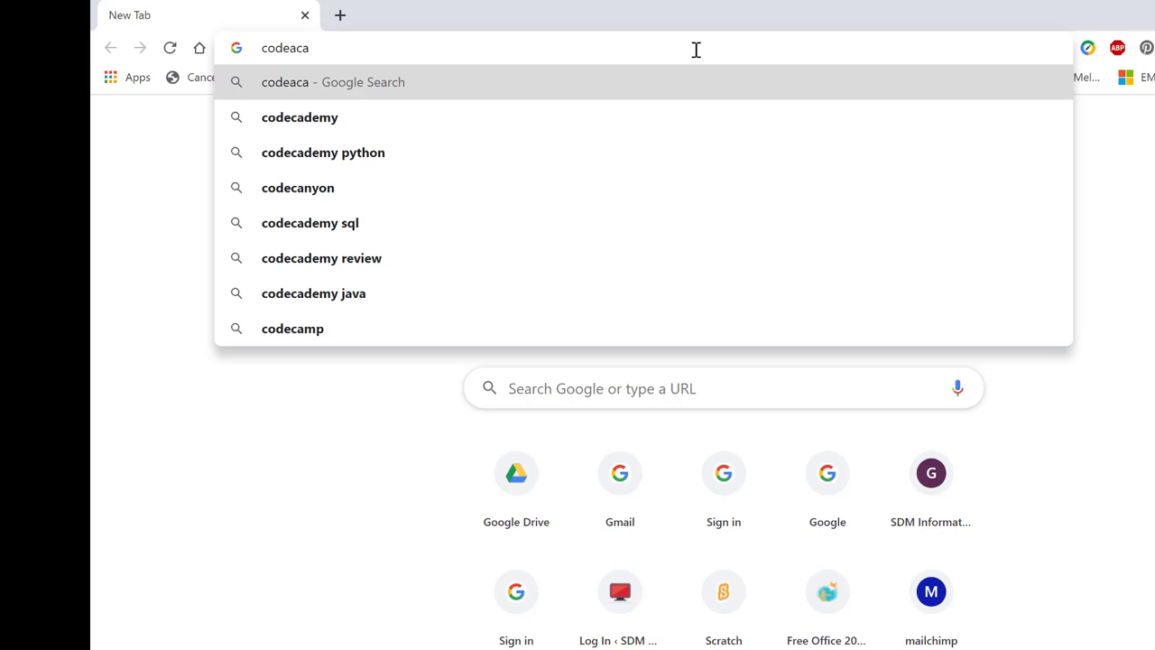
{"action": "type", "text": "demy"}
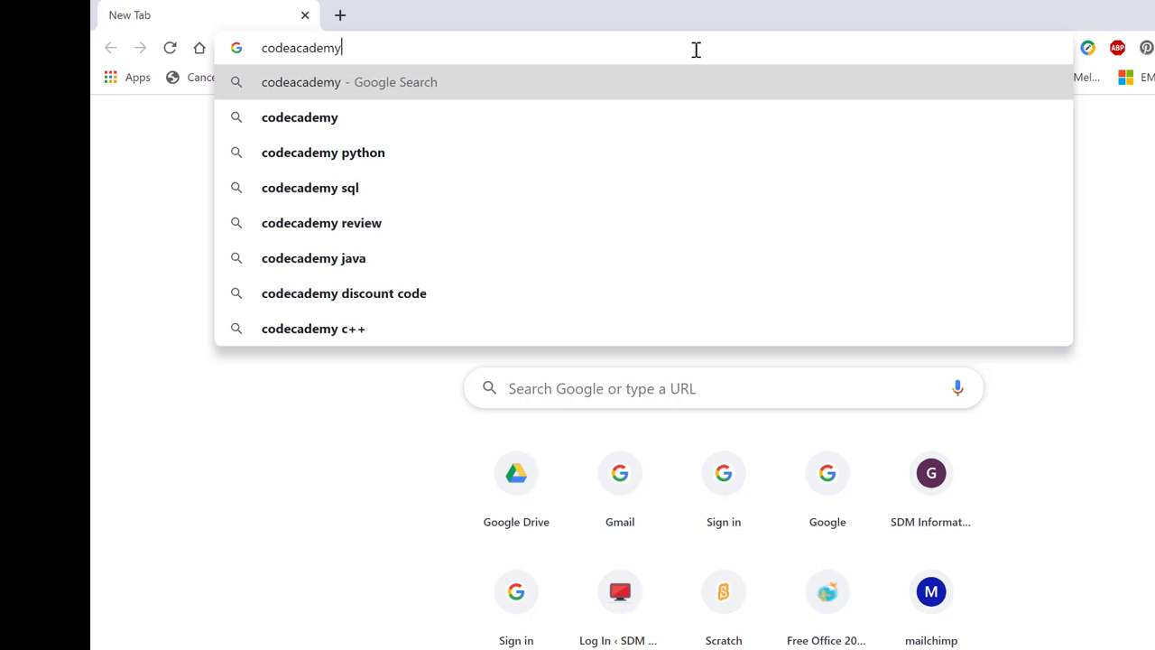
{"action": "type", "text": ".com"}
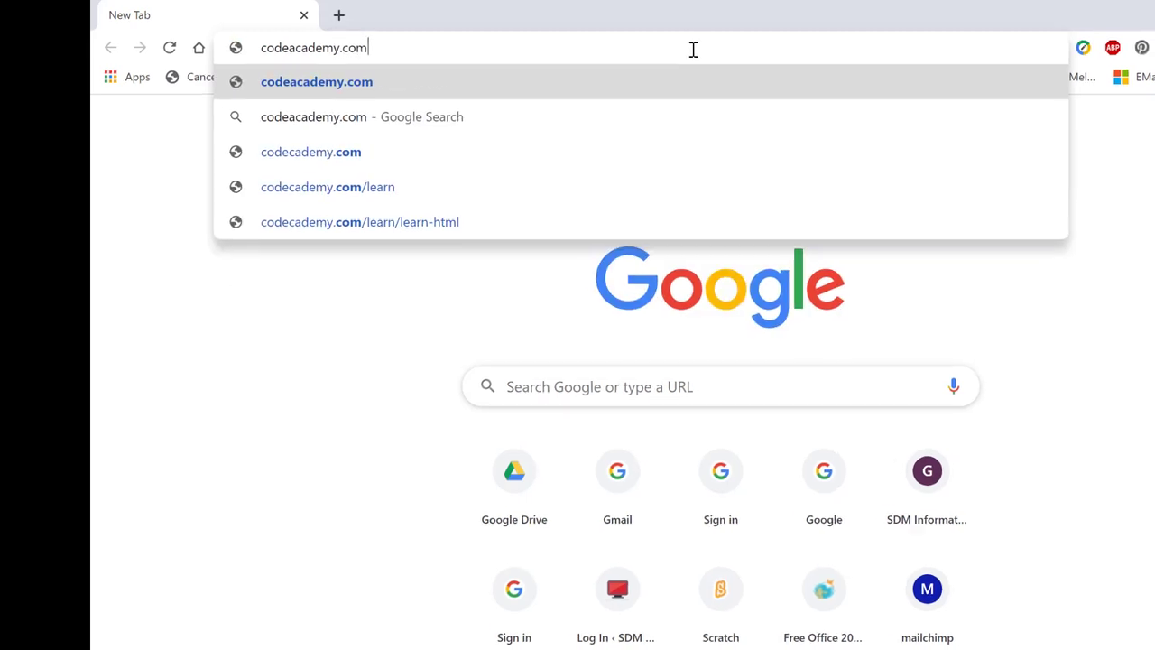
{"action": "key", "text": "Return"}
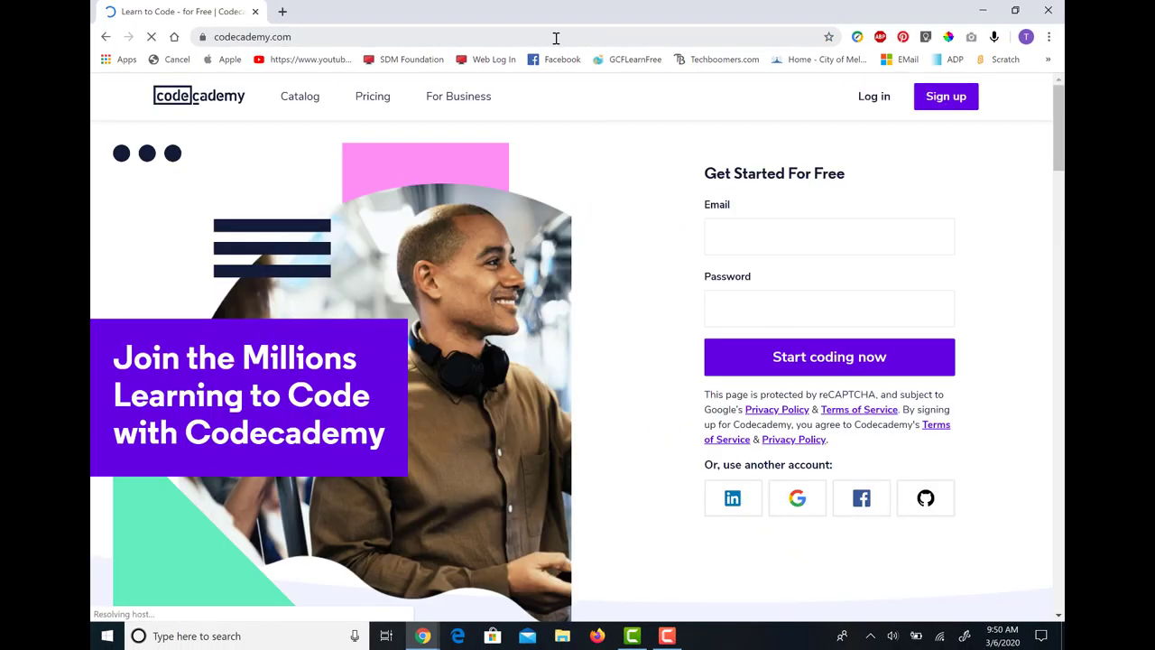
{"action": "left_click", "coordinate": [556, 38]}
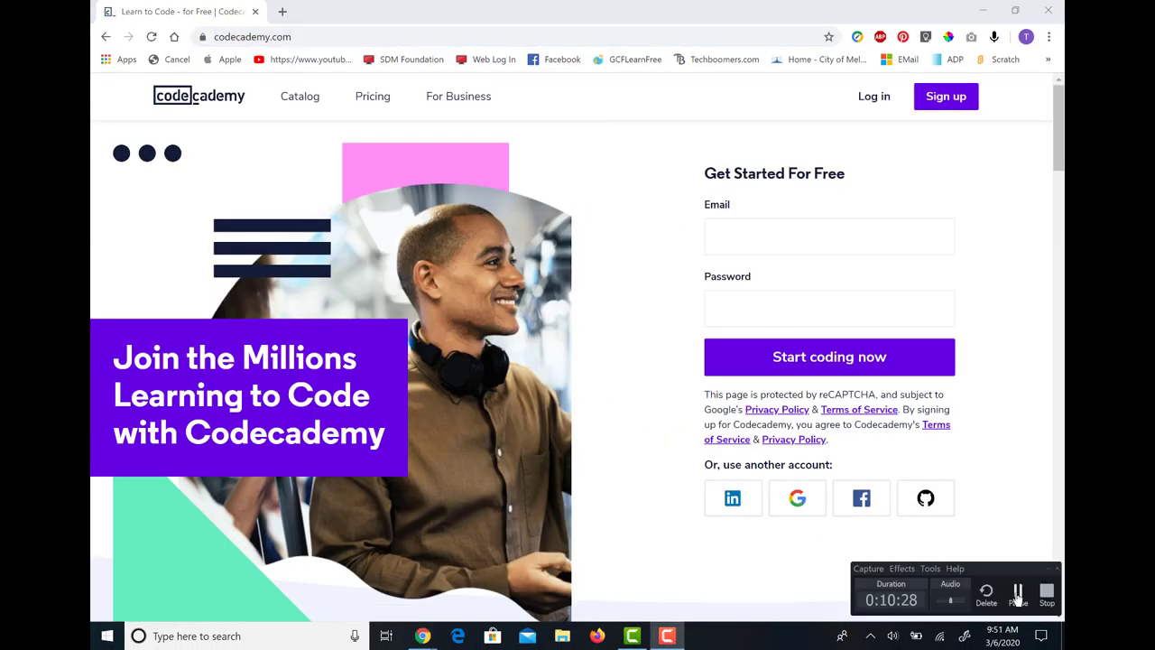
Create a desktop shortcut to the Codecademy page, keeping the suggested name and leaving Open as window off.
{"action": "left_click", "coordinate": [1049, 37]}
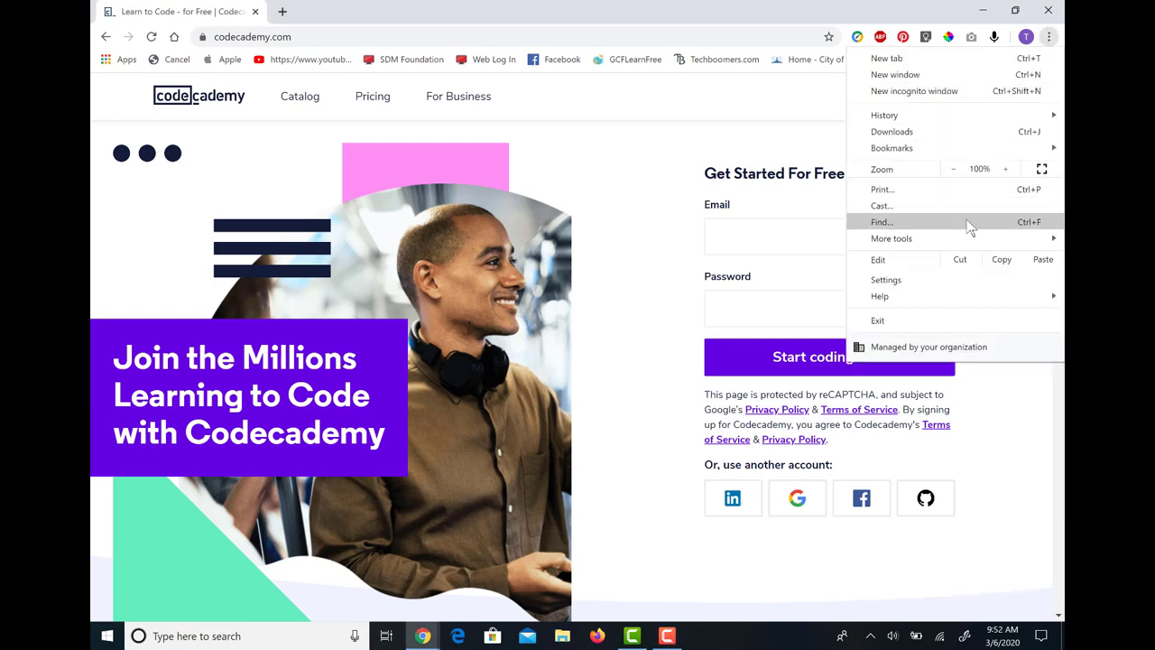
{"action": "left_click", "coordinate": [1050, 37]}
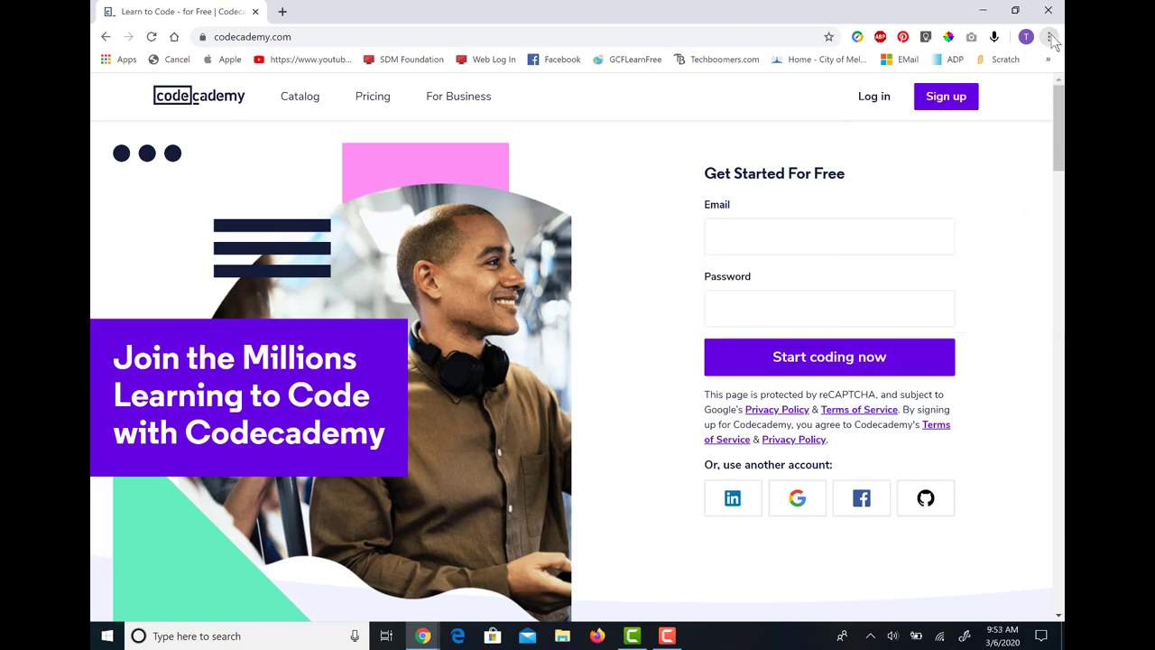
{"action": "left_click", "coordinate": [1050, 37]}
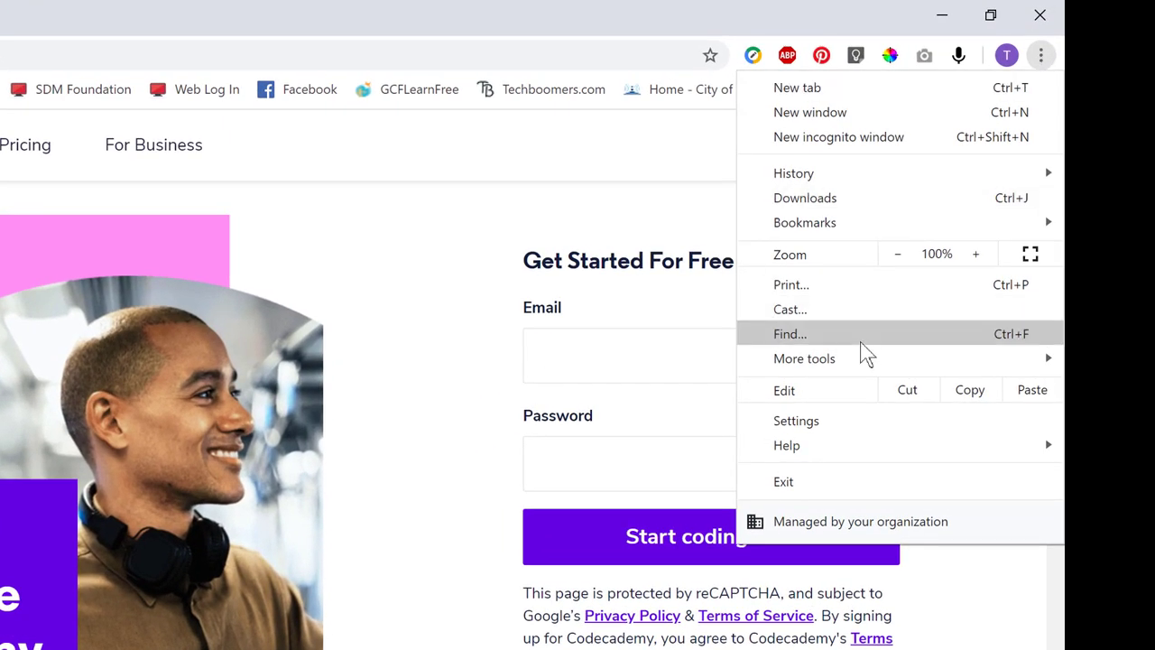
{"action": "mouse_move", "coordinate": [893, 366]}
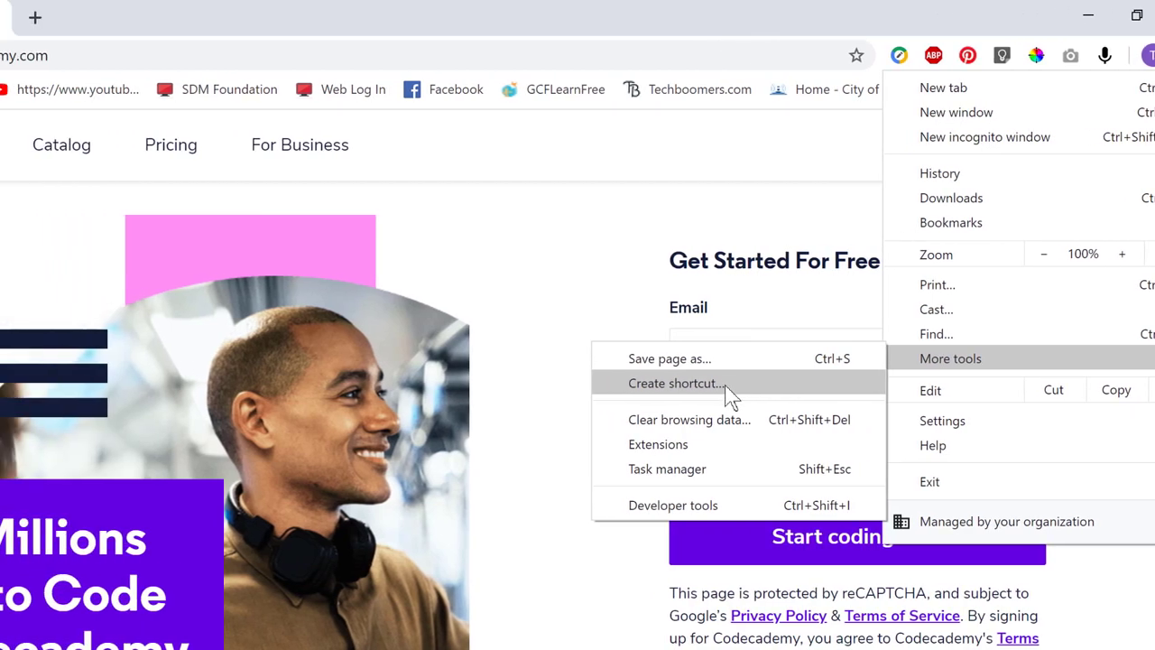
{"action": "left_click", "coordinate": [585, 388]}
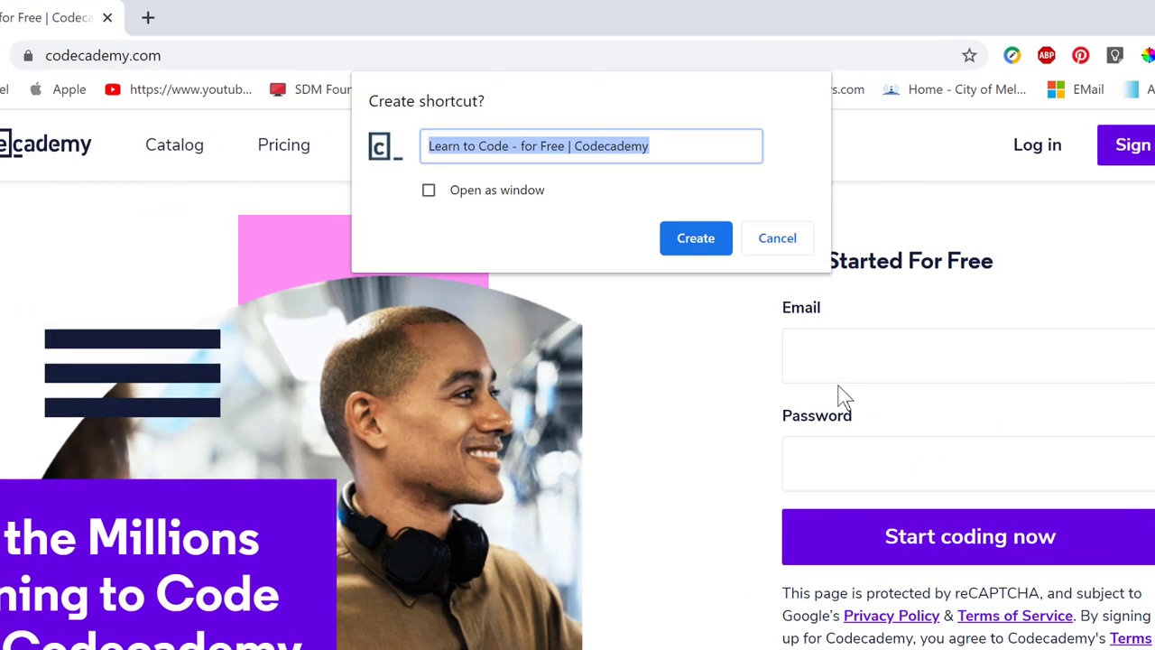
{"action": "left_click", "coordinate": [709, 237]}
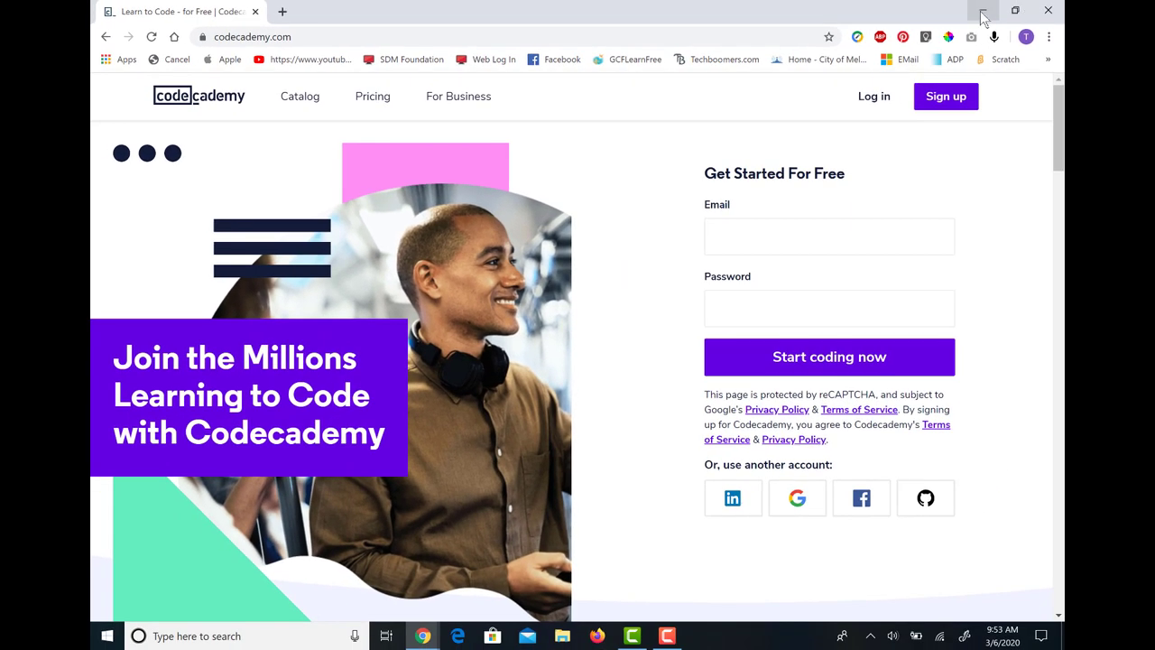
Move the new Codecademy shortcut to an empty area of the desktop and open the site from it.
{"action": "left_click", "coordinate": [983, 12]}
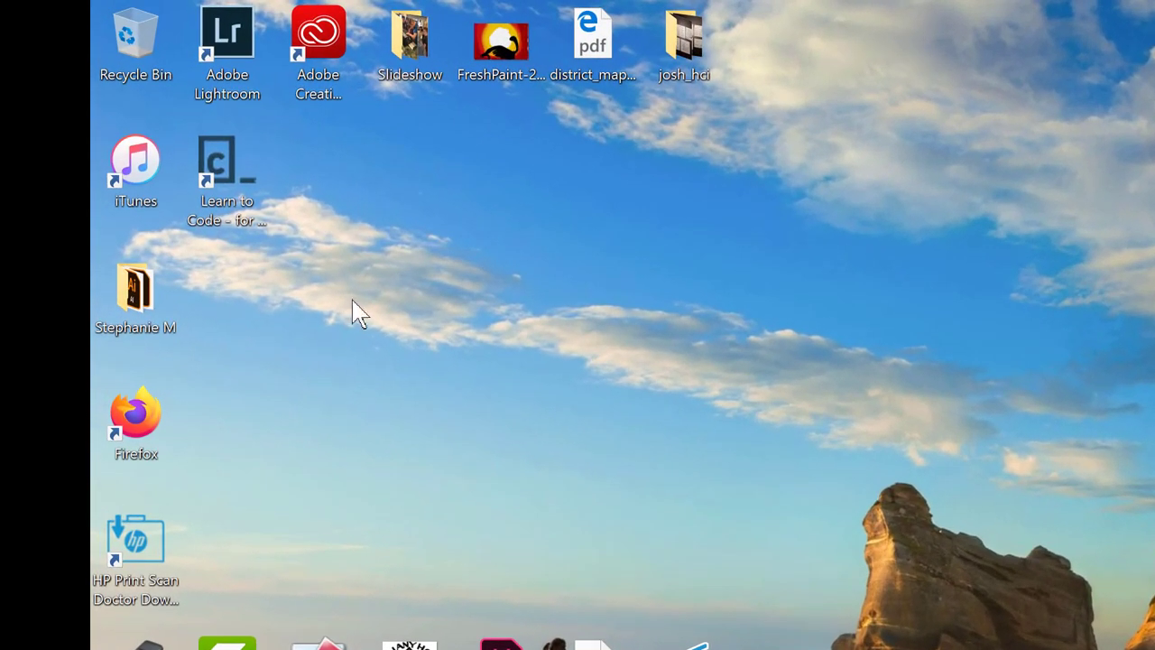
{"action": "left_click_drag", "start_coordinate": [354, 299], "coordinate": [695, 492]}
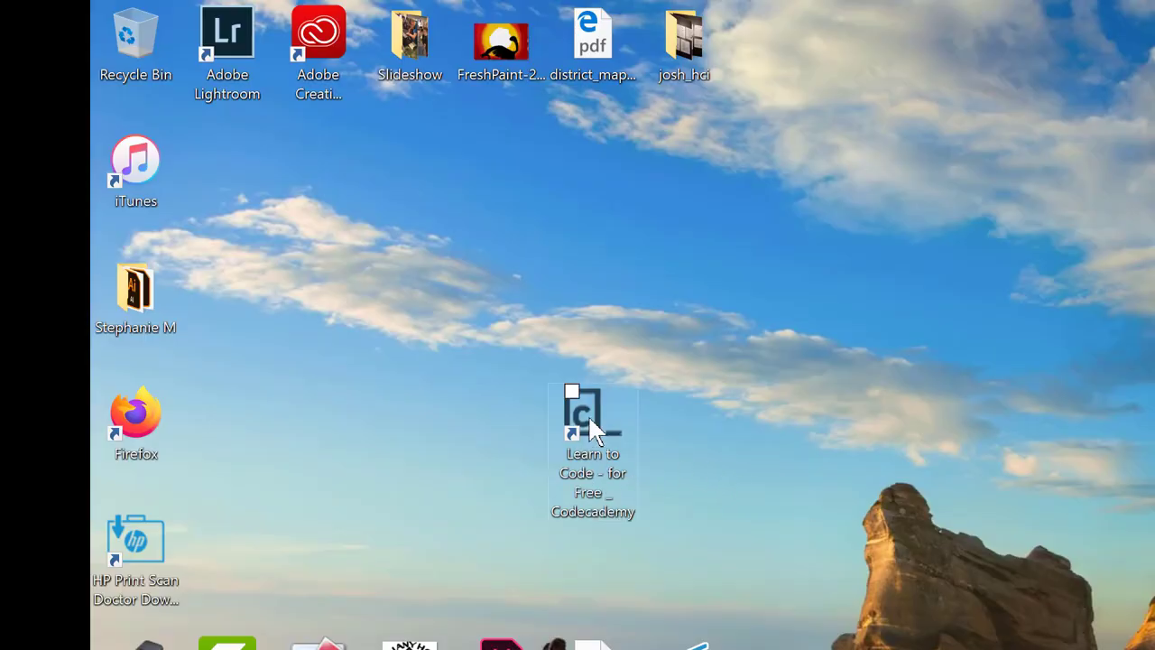
{"action": "right_click", "coordinate": [589, 417]}
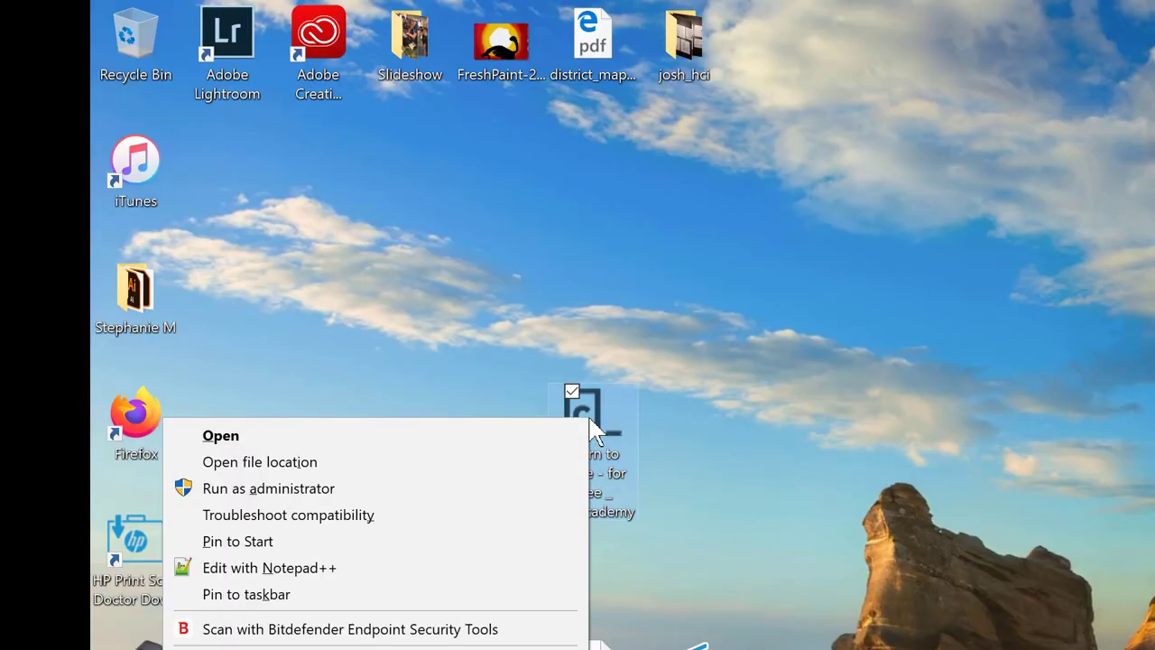
{"action": "left_click", "coordinate": [719, 432]}
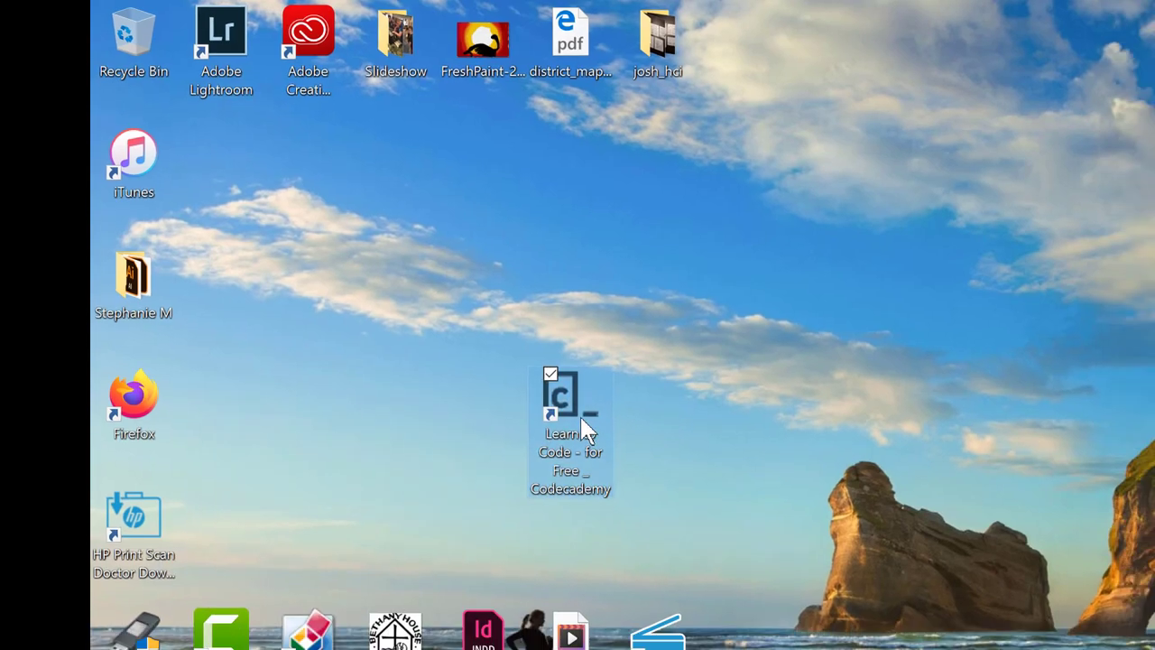
{"action": "double_click", "coordinate": [579, 416]}
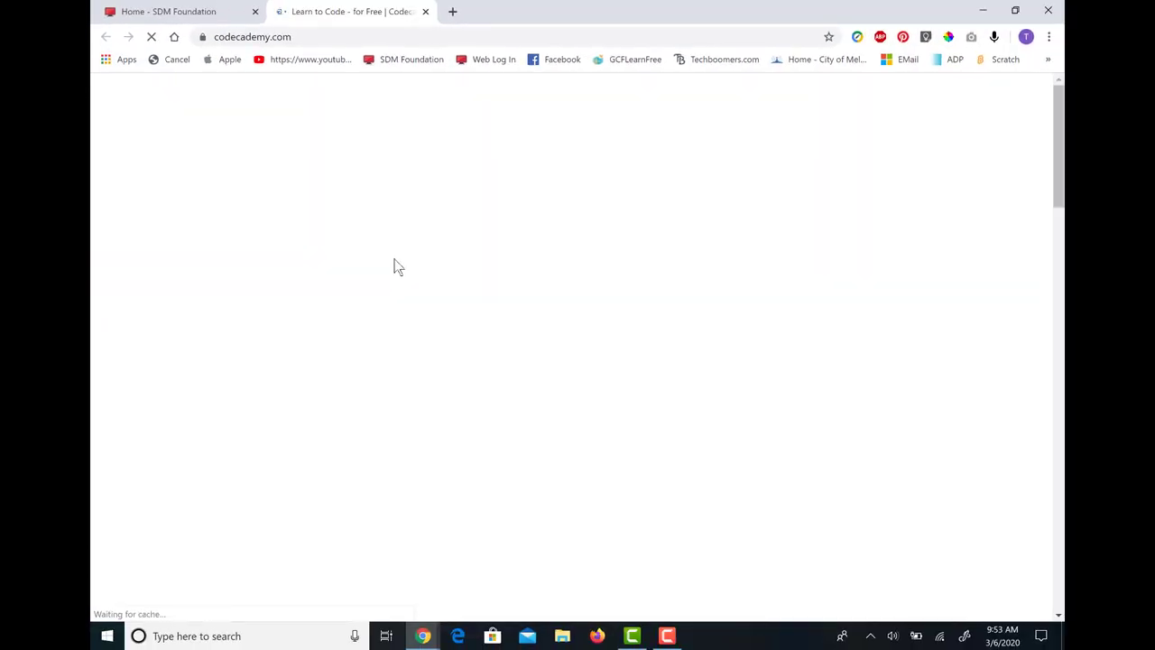